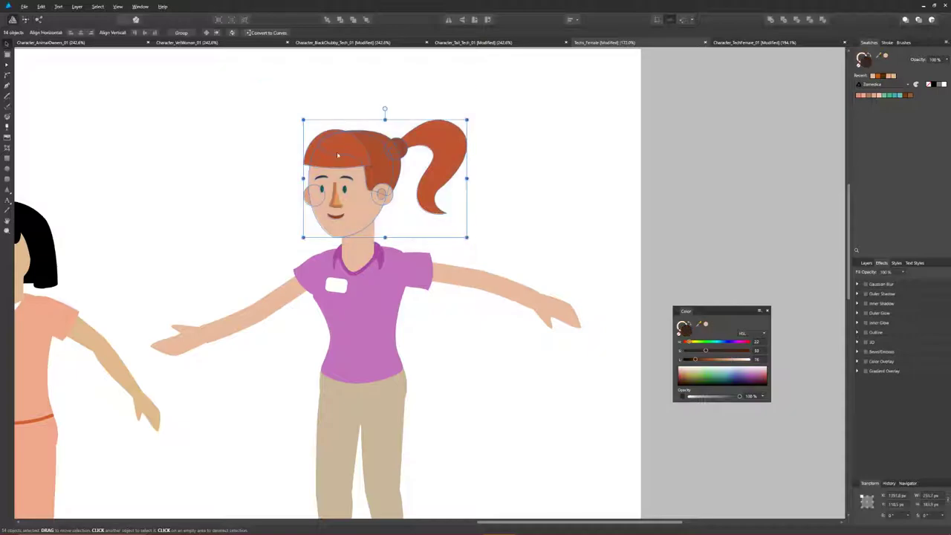
- Scale the red-haired woman's head down slightly, and narrow her neck shape with its top nodes lowered inside the jaw area
{"action": "mouse_move", "coordinate": [304, 121]}
{"action": "left_mouse_down"}
{"action": "mouse_move", "coordinate": [313, 126]}
{"action": "mouse_move", "coordinate": [304, 130]}
{"action": "left_mouse_up"}
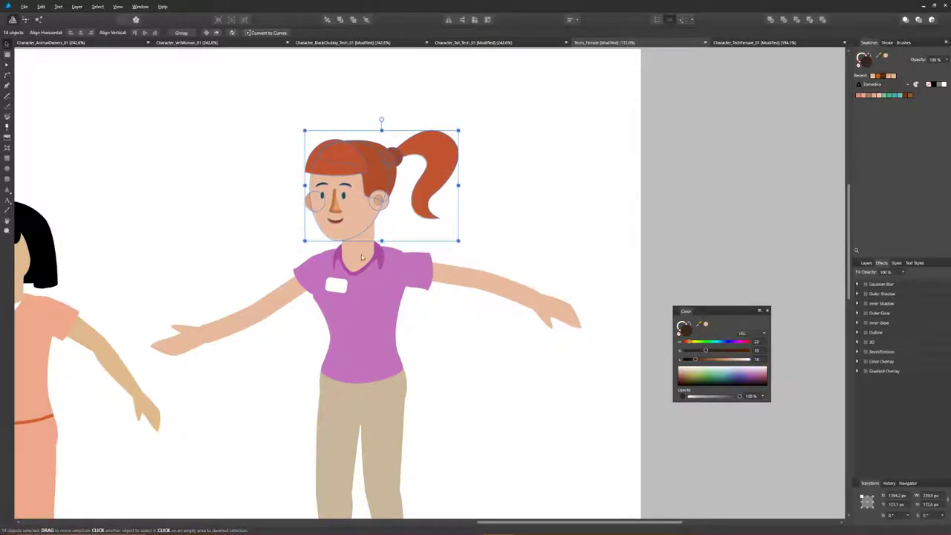
{"action": "left_click", "coordinate": [362, 247]}
{"action": "scroll", "coordinate": [361, 226], "scroll_direction": "up", "scroll_amount": 2}
{"action": "key", "text": "a"}
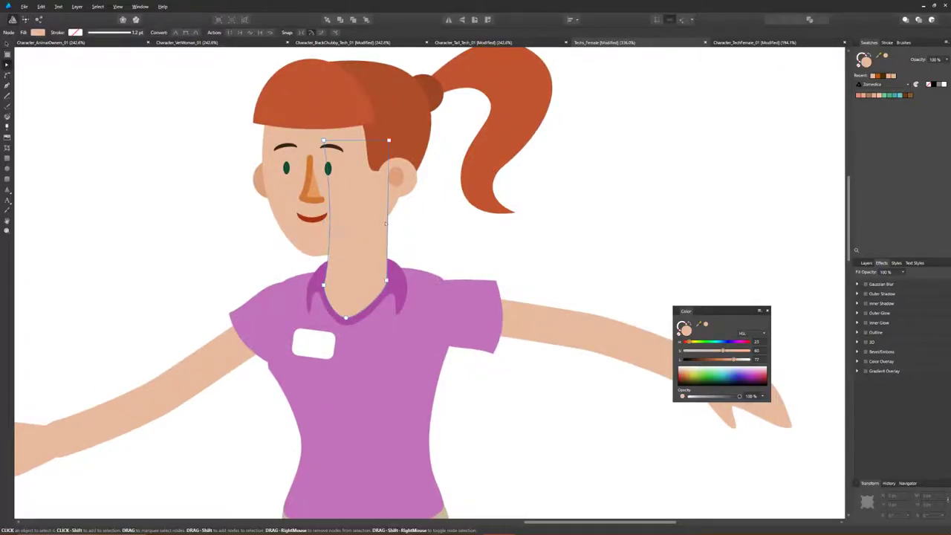
{"action": "left_click_drag", "start_coordinate": [386, 223], "coordinate": [383, 224]}
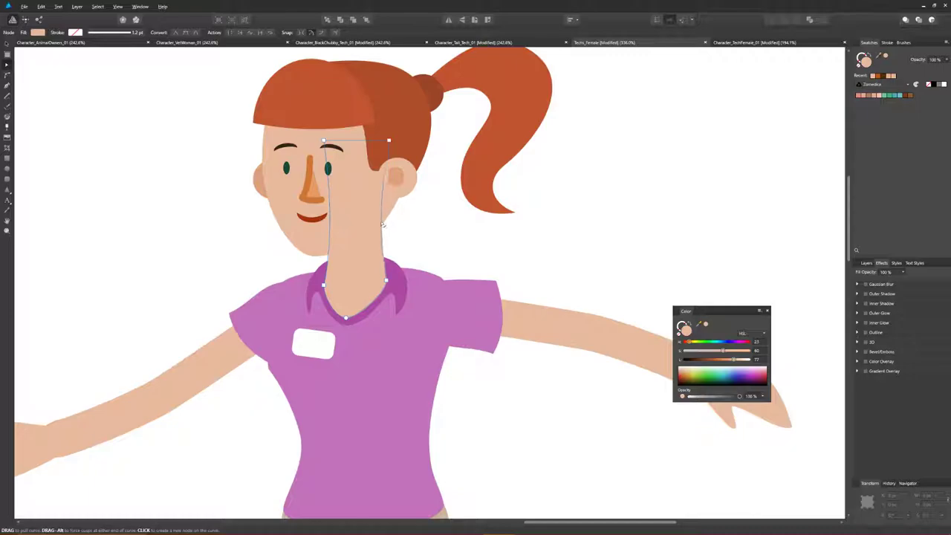
{"action": "left_click_drag", "start_coordinate": [323, 139], "coordinate": [330, 202]}
{"action": "left_click_drag", "start_coordinate": [337, 248], "coordinate": [334, 218]}
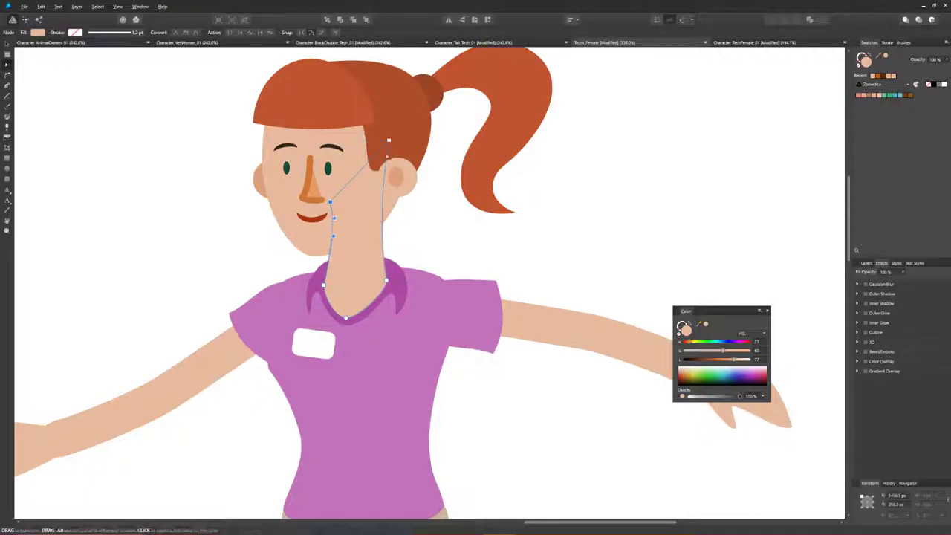
{"action": "left_click_drag", "start_coordinate": [389, 139], "coordinate": [329, 212]}
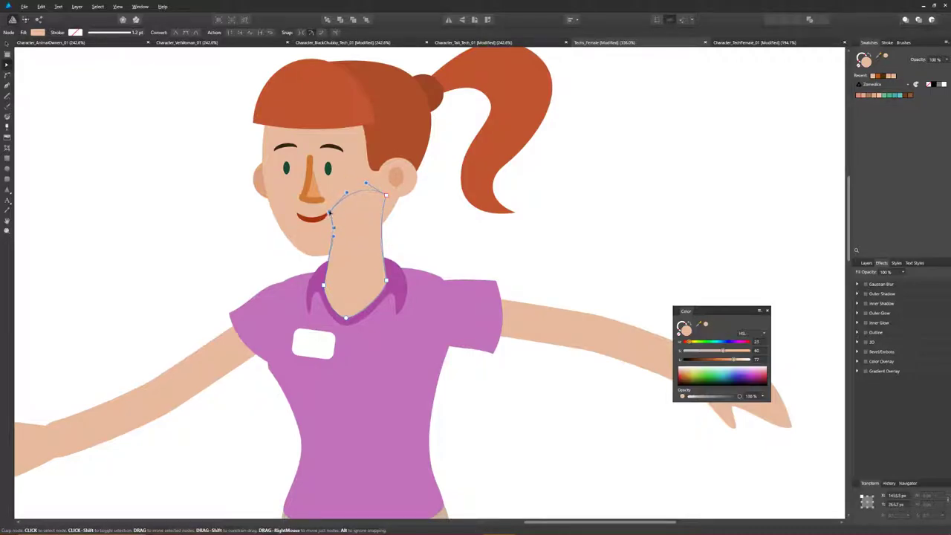
{"action": "left_click", "coordinate": [7, 44]}
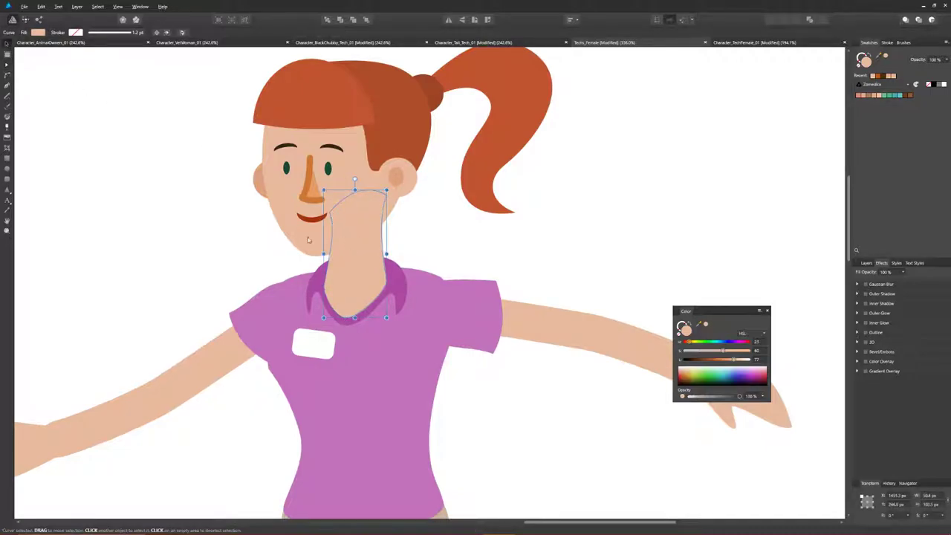
- Check the ponytail character's head and neck proportions up close and against the other characters in the lineup
{"action": "scroll", "coordinate": [382, 265], "scroll_direction": "down", "scroll_amount": 2}
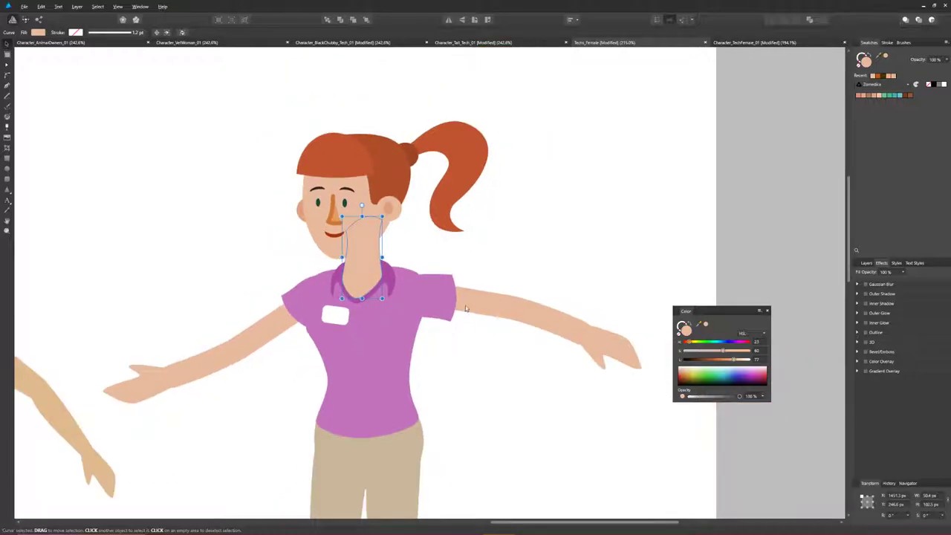
{"action": "scroll", "coordinate": [449, 303], "scroll_direction": "down", "scroll_amount": 2}
{"action": "scroll", "coordinate": [318, 371], "scroll_direction": "up", "scroll_amount": 1}
{"action": "scroll", "coordinate": [417, 412], "scroll_direction": "down", "scroll_amount": 1}
{"action": "scroll", "coordinate": [373, 374], "scroll_direction": "down", "scroll_amount": 2}
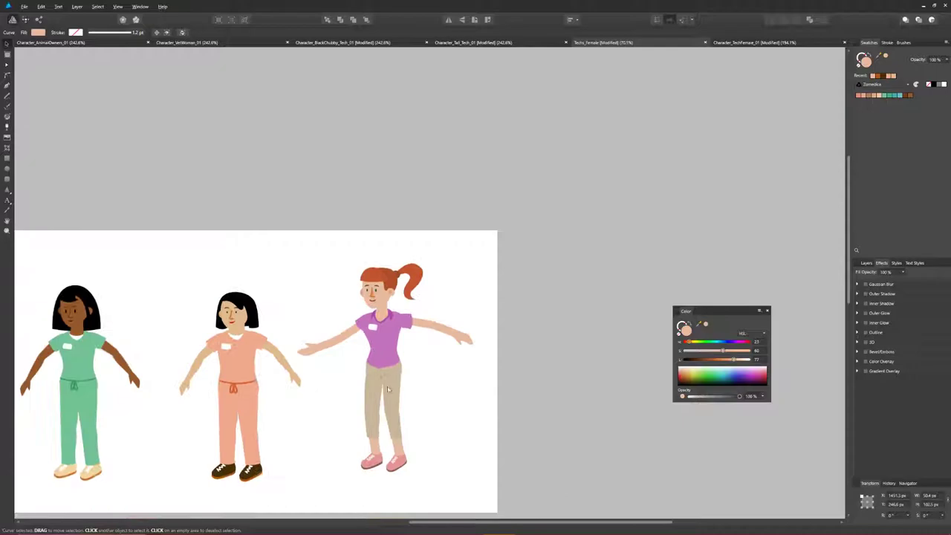
{"action": "scroll", "coordinate": [394, 416], "scroll_direction": "up", "scroll_amount": 2}
{"action": "scroll", "coordinate": [404, 424], "scroll_direction": "down", "scroll_amount": 2}
{"action": "scroll", "coordinate": [403, 424], "scroll_direction": "up", "scroll_amount": 2}
{"action": "scroll", "coordinate": [376, 452], "scroll_direction": "down", "scroll_amount": 1}
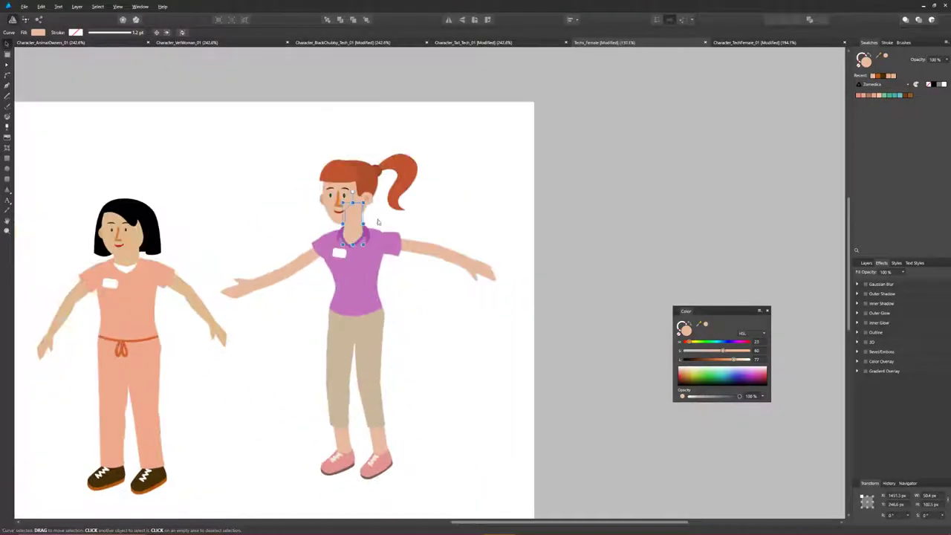
- Inspect the curves that build the ponytail character's arms and the arm of the woman in peach scrubs
{"action": "left_click", "coordinate": [428, 254]}
{"action": "scroll", "coordinate": [430, 255], "scroll_direction": "up", "scroll_amount": 3}
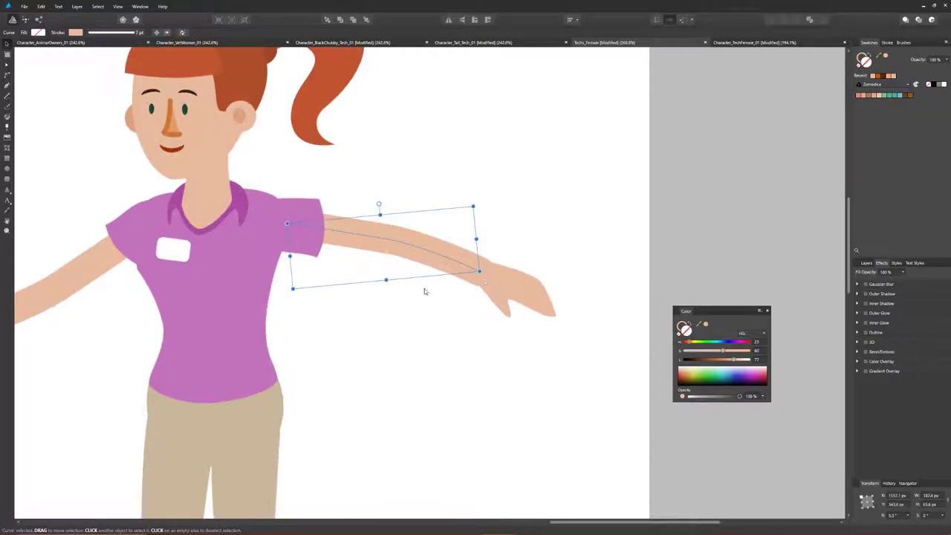
{"action": "scroll", "coordinate": [424, 290], "scroll_direction": "down", "scroll_amount": 3}
{"action": "left_click", "coordinate": [80, 315]}
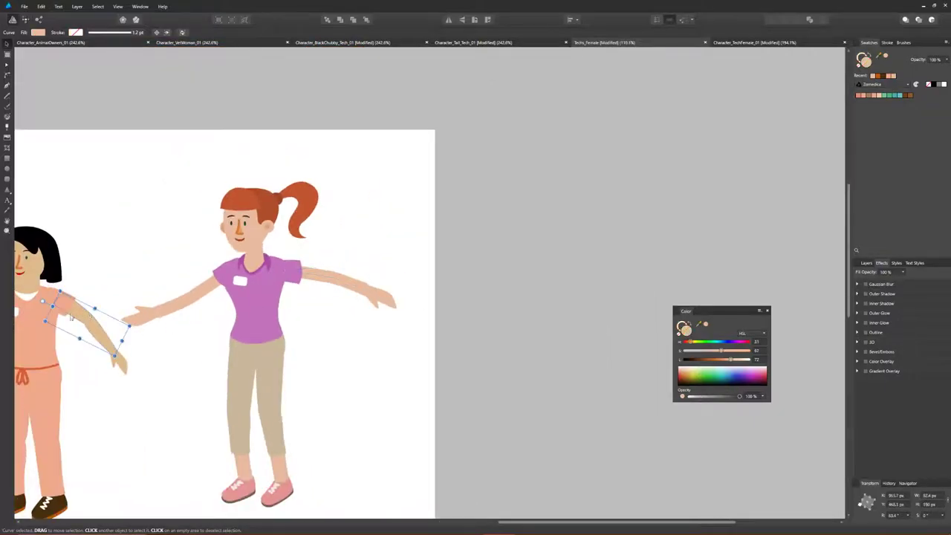
{"action": "scroll", "coordinate": [80, 315], "scroll_direction": "up", "scroll_amount": 4}
{"action": "double_click", "coordinate": [96, 327]}
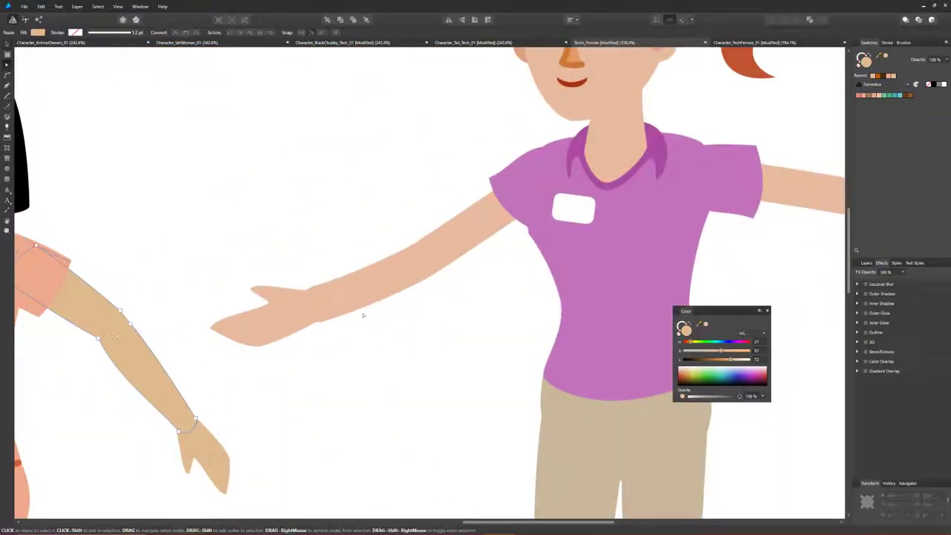
{"action": "key", "text": "ctrl+d"}
{"action": "scroll", "coordinate": [449, 256], "scroll_direction": "down", "scroll_amount": 8}
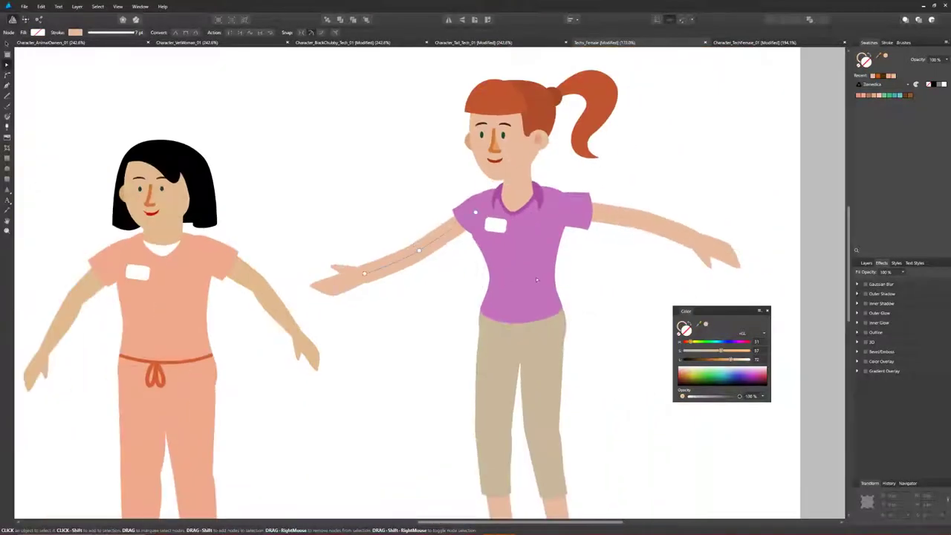
- Review the ponytail character's full figure beside the women in scrubs and clear the selection
{"action": "scroll", "coordinate": [449, 257], "scroll_direction": "up", "scroll_amount": 3}
{"action": "scroll", "coordinate": [448, 259], "scroll_direction": "down", "scroll_amount": 2}
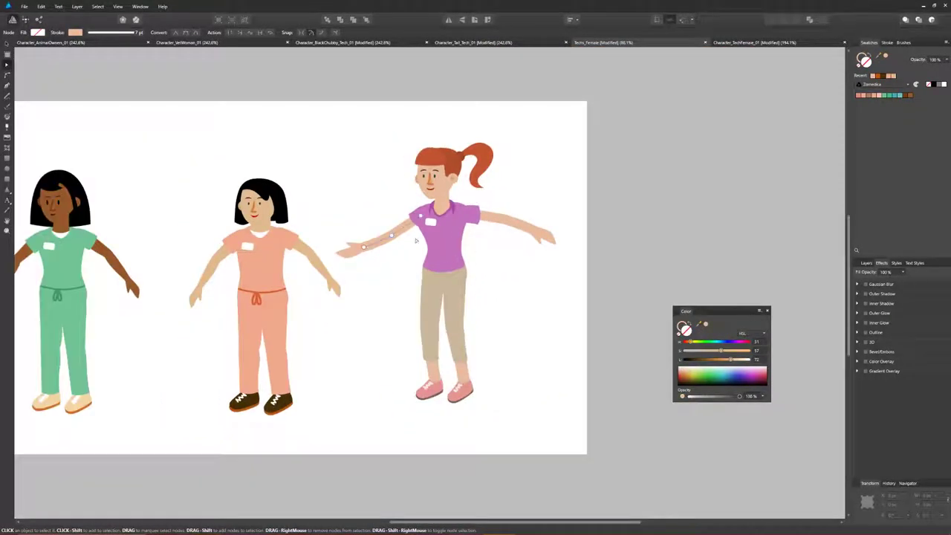
{"action": "scroll", "coordinate": [416, 241], "scroll_direction": "up", "scroll_amount": 1}
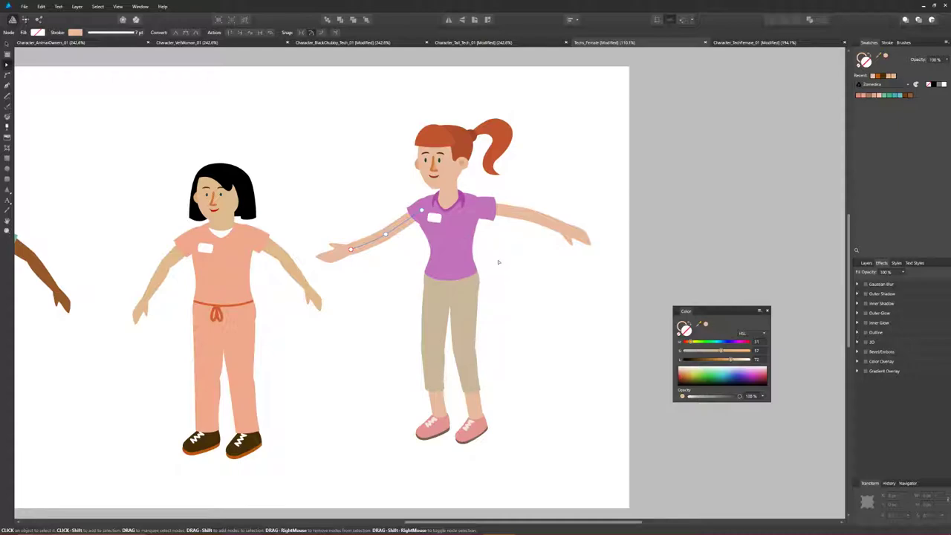
{"action": "scroll", "coordinate": [460, 281], "scroll_direction": "down", "scroll_amount": 1}
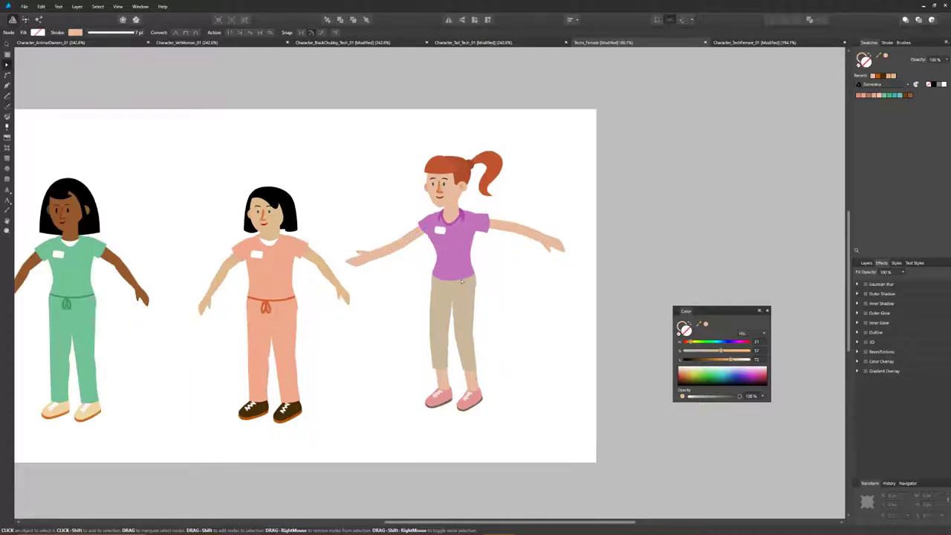
{"action": "scroll", "coordinate": [479, 227], "scroll_direction": "up", "scroll_amount": 2}
{"action": "scroll", "coordinate": [397, 212], "scroll_direction": "down", "scroll_amount": 2}
{"action": "scroll", "coordinate": [457, 252], "scroll_direction": "up", "scroll_amount": 1}
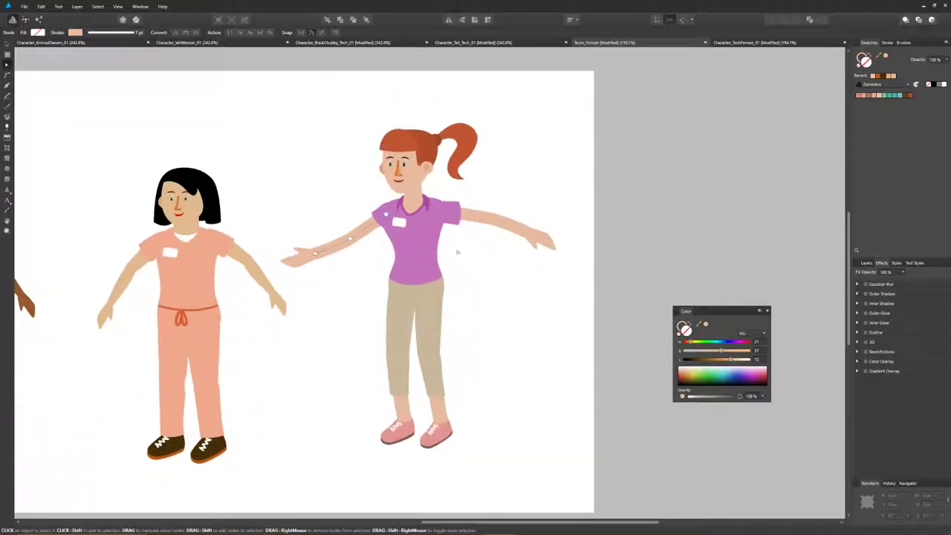
{"action": "left_click", "coordinate": [7, 54]}
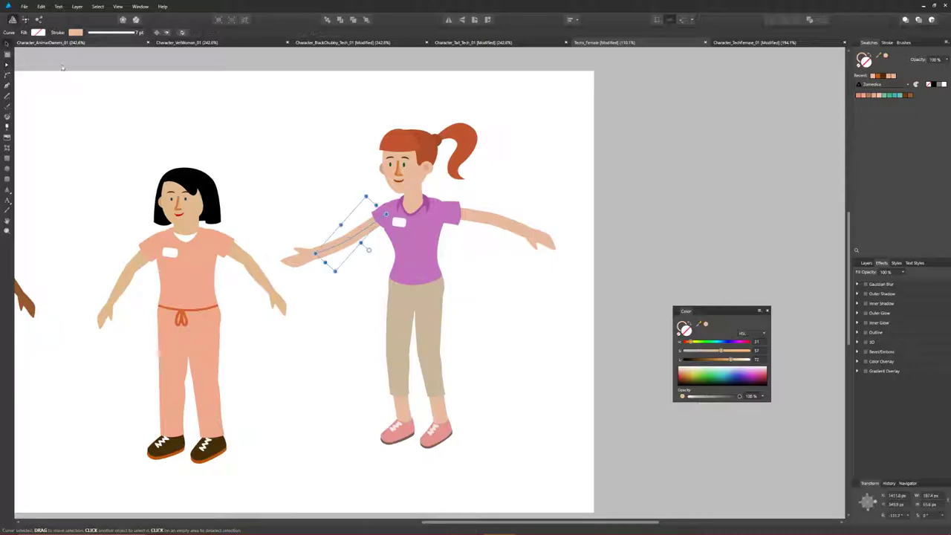
{"action": "left_click", "coordinate": [238, 130]}
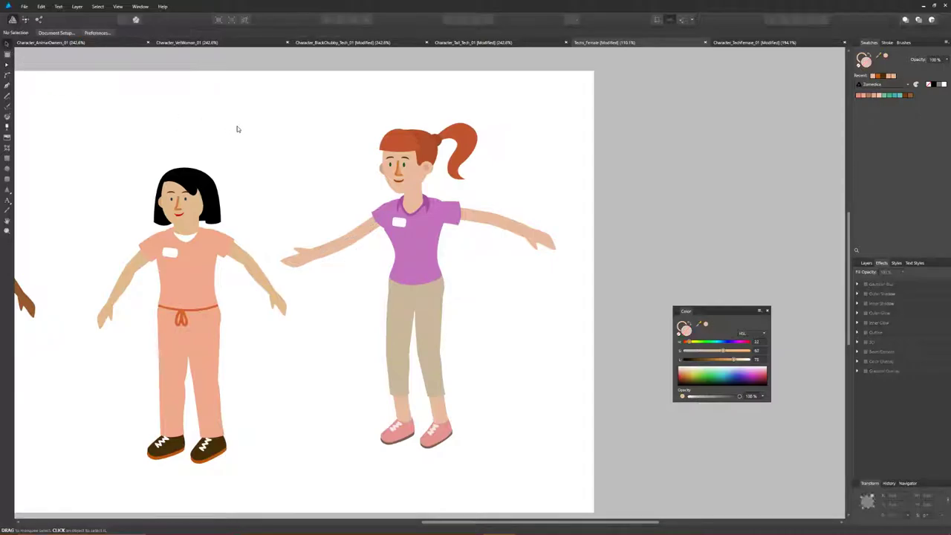
- Start exporting the document as SVG with the SVG (for export) preset
{"action": "left_click", "coordinate": [7, 7]}
{"action": "left_click", "coordinate": [24, 7]}
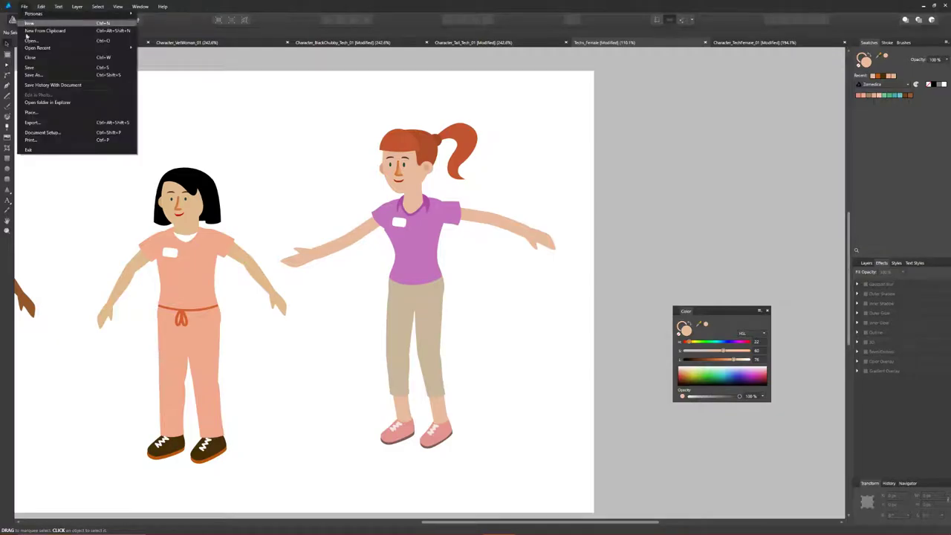
{"action": "left_click", "coordinate": [111, 122]}
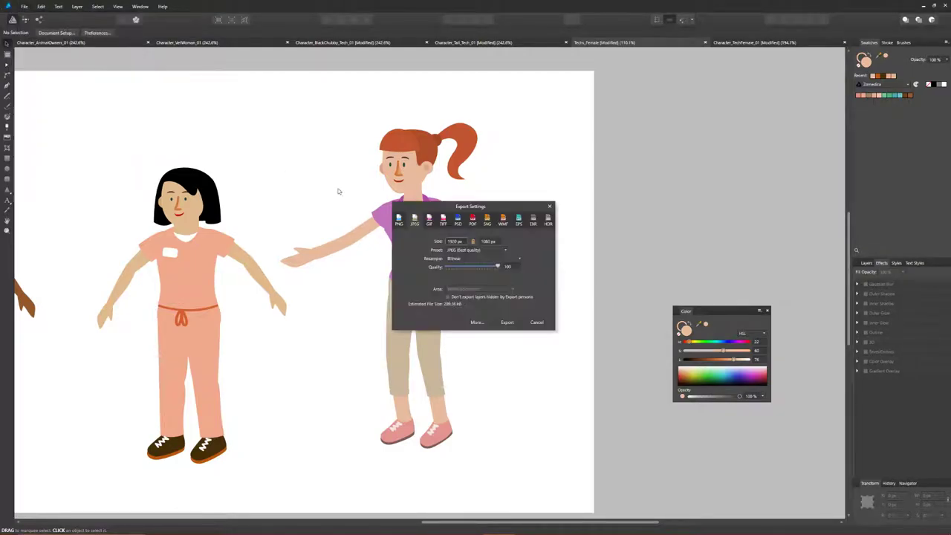
{"action": "left_click", "coordinate": [487, 219]}
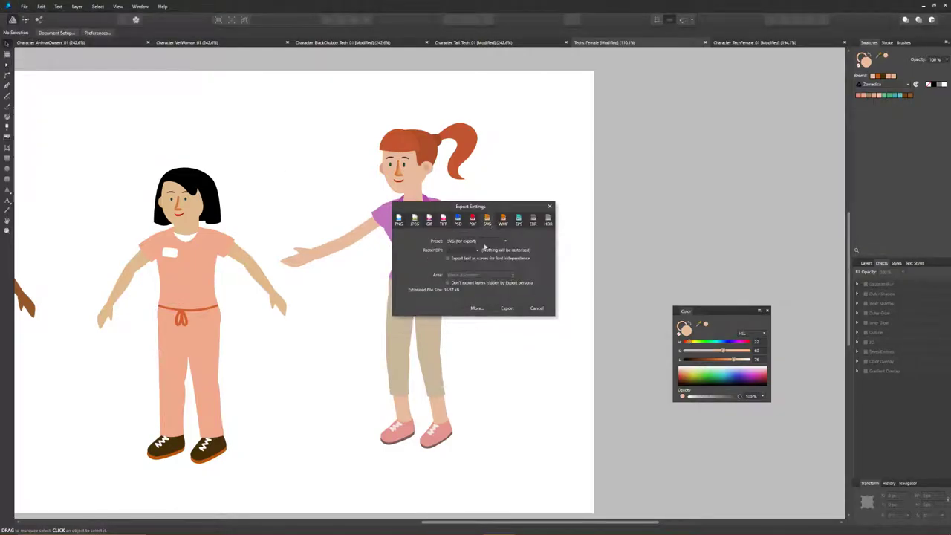
{"action": "left_click", "coordinate": [508, 312]}
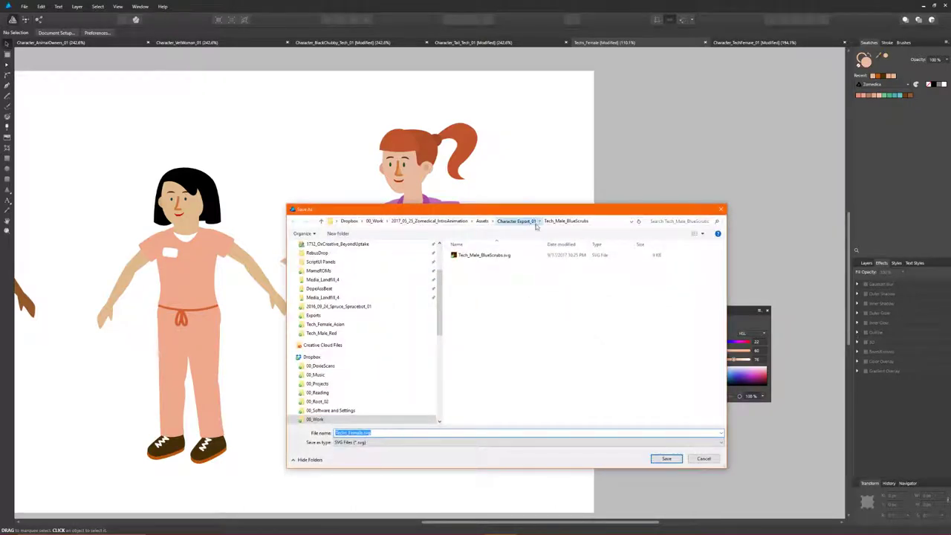
- Create a folder named Helper_Femal_Pony inside Character Export_01, copy its name, and open it as the export destination
{"action": "left_click", "coordinate": [530, 222]}
{"action": "left_click", "coordinate": [338, 234]}
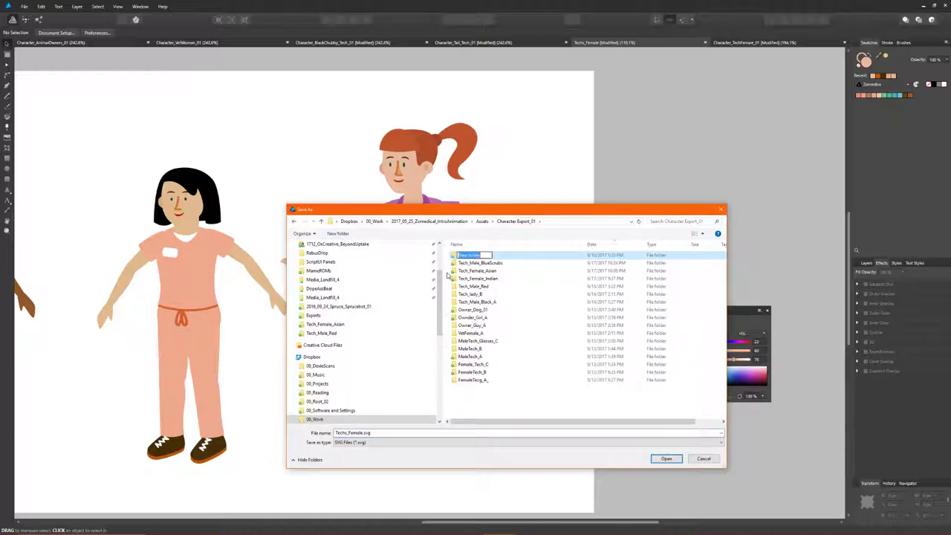
{"action": "type", "text": "Helper_Femal_Pony"}
{"action": "key", "text": "ctrl+a"}
{"action": "key", "text": "ctrl+c"}
{"action": "key", "text": "Return"}
{"action": "double_click", "coordinate": [486, 258]}
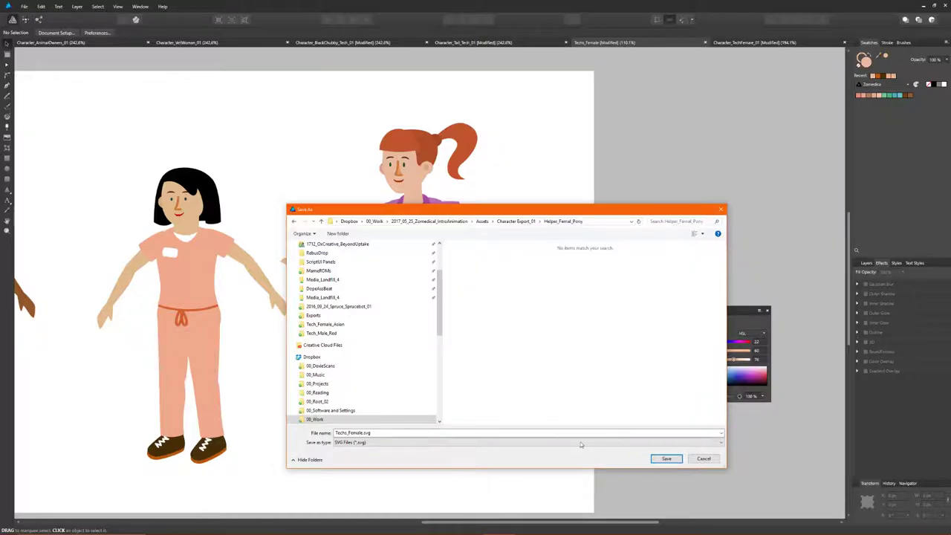
- Name the SVG file Helper_Femal_Pony and save the export in the new folder
{"action": "left_click_drag", "start_coordinate": [416, 433], "coordinate": [270, 425]}
{"action": "key", "text": "ctrl+v"}
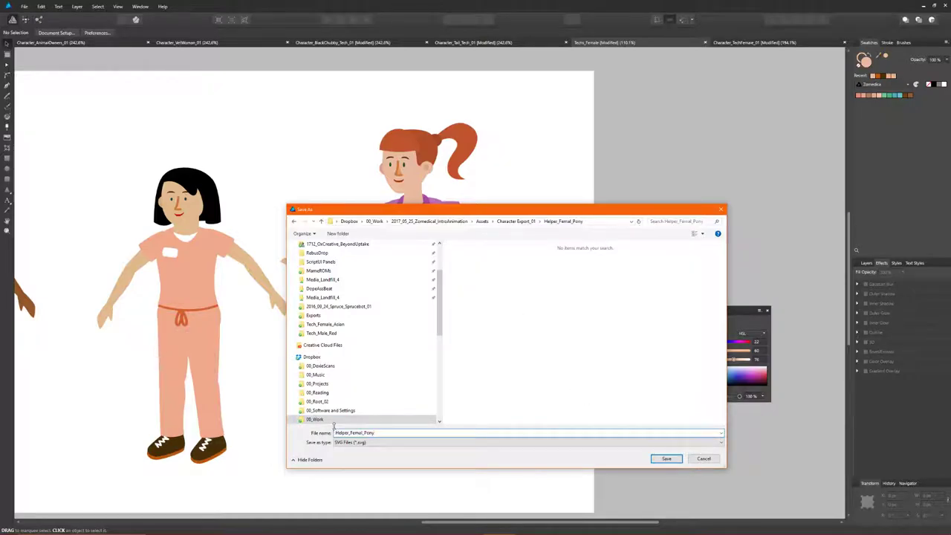
{"action": "key", "text": "Return"}
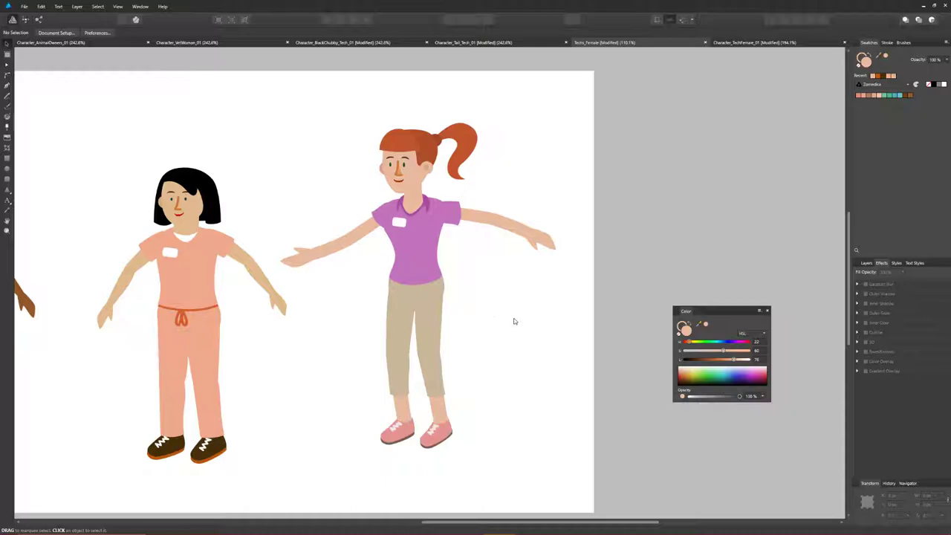
- Switch to Moho and start importing an SVG vector file into the untitled project
{"action": "mouse_move", "coordinate": [559, 532]}
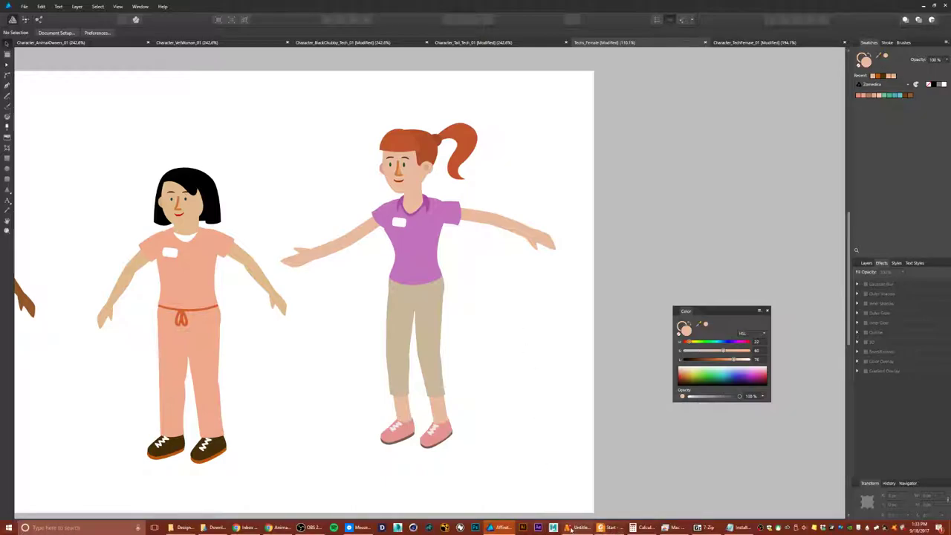
{"action": "left_click", "coordinate": [571, 529]}
{"action": "left_click", "coordinate": [9, 21]}
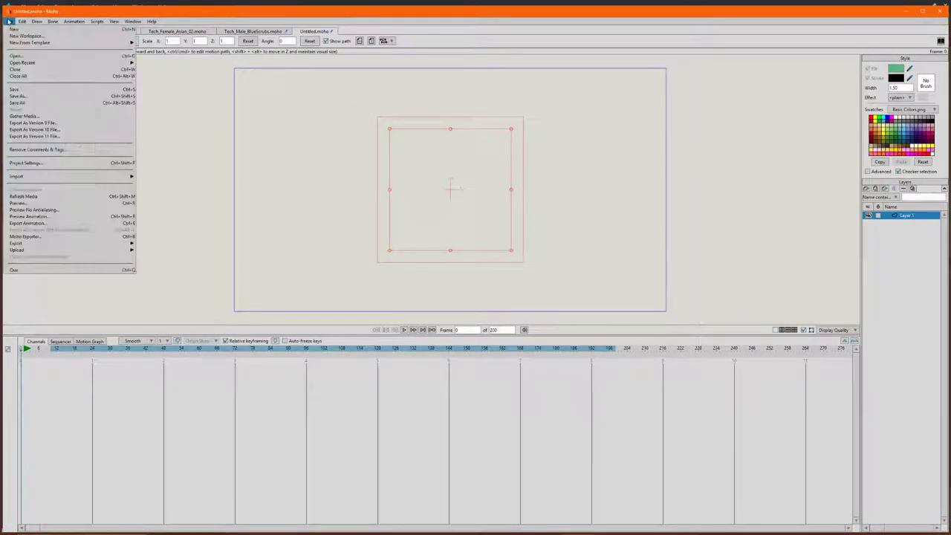
{"action": "mouse_move", "coordinate": [89, 176]}
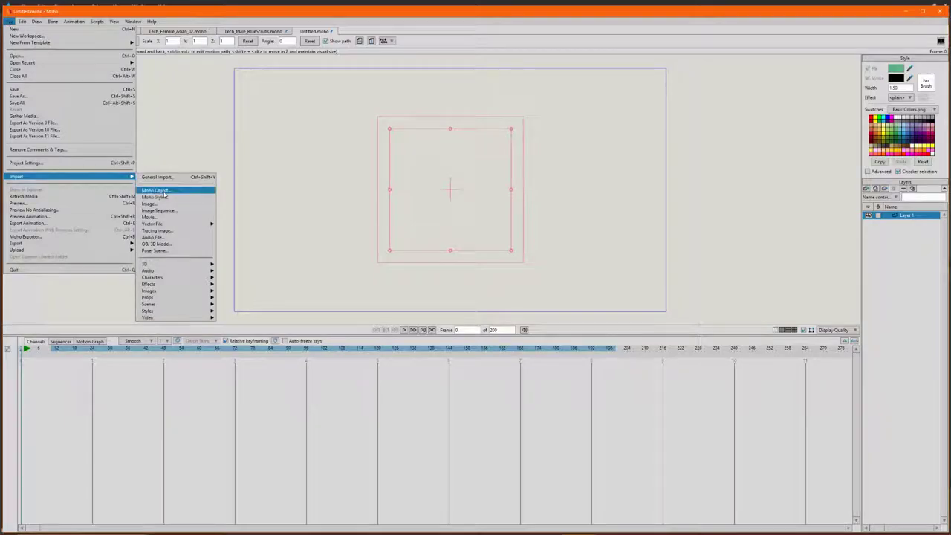
{"action": "mouse_move", "coordinate": [184, 225]}
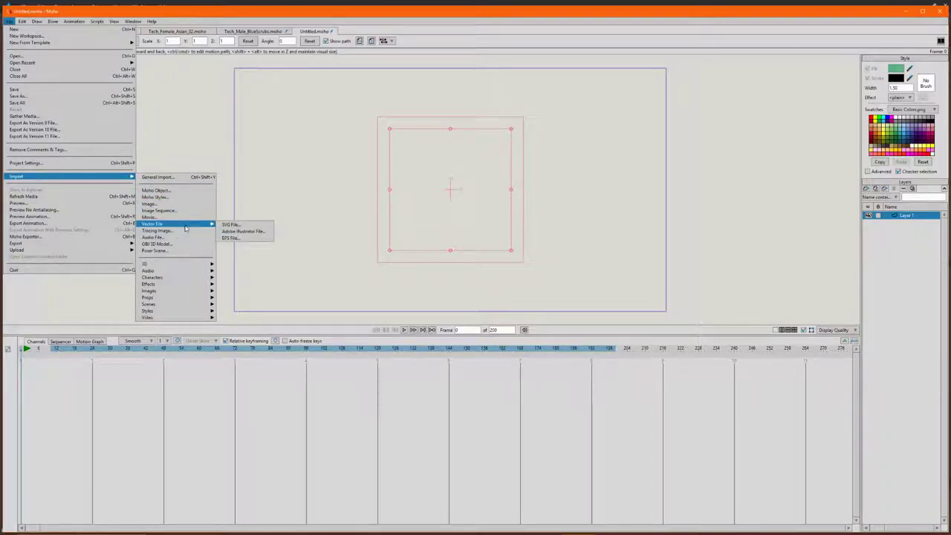
{"action": "left_click", "coordinate": [233, 224]}
{"action": "left_click_drag", "start_coordinate": [283, 25], "coordinate": [289, 29]}
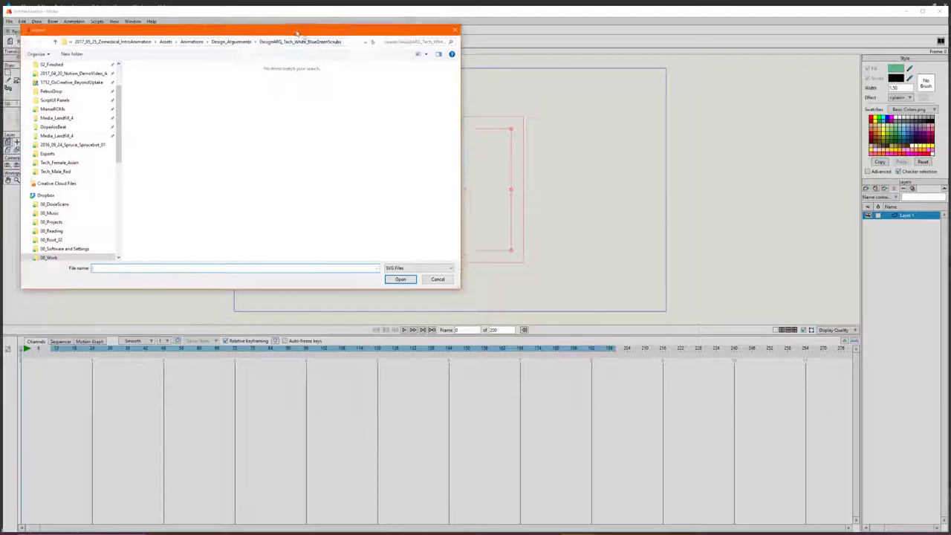
- Import Helper_Femal_Pony.svg from the Helper_Femal_Pony folder inside Assets > Character Export_01
{"action": "left_click", "coordinate": [458, 177]}
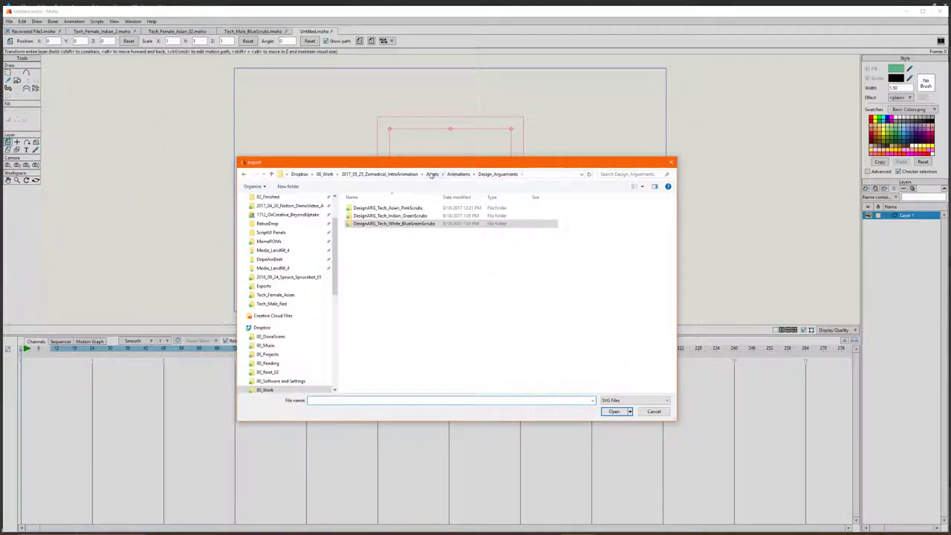
{"action": "left_click", "coordinate": [431, 175]}
{"action": "double_click", "coordinate": [404, 246]}
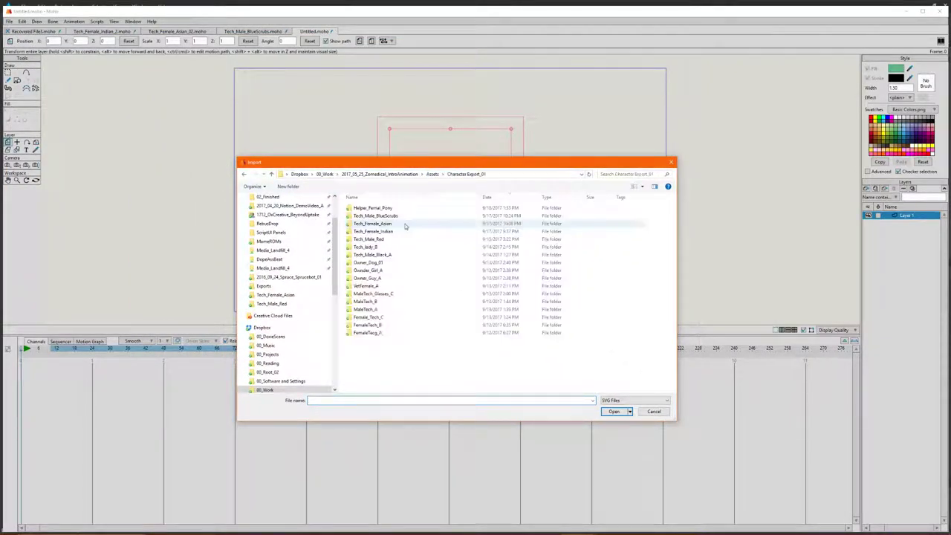
{"action": "double_click", "coordinate": [363, 209]}
{"action": "left_click", "coordinate": [362, 209]}
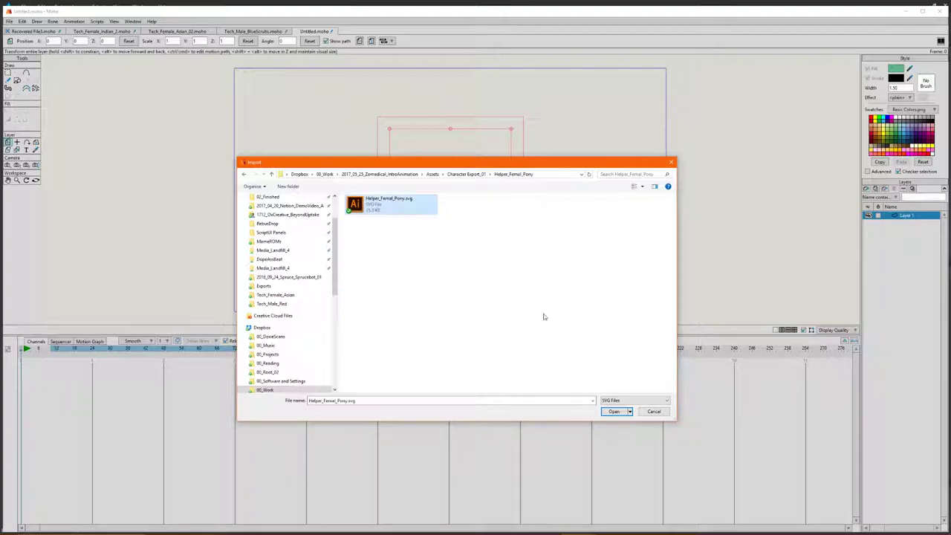
{"action": "left_click", "coordinate": [622, 411]}
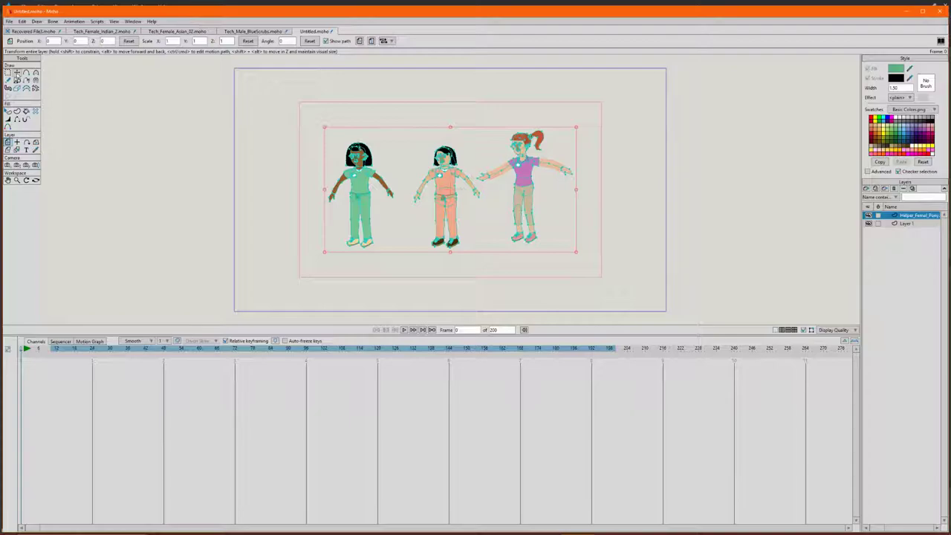
- Select all points of the two dark-haired characters and delete them, keeping only the ponytail character
{"action": "left_click", "coordinate": [8, 72]}
{"action": "left_click_drag", "start_coordinate": [266, 103], "coordinate": [479, 271]}
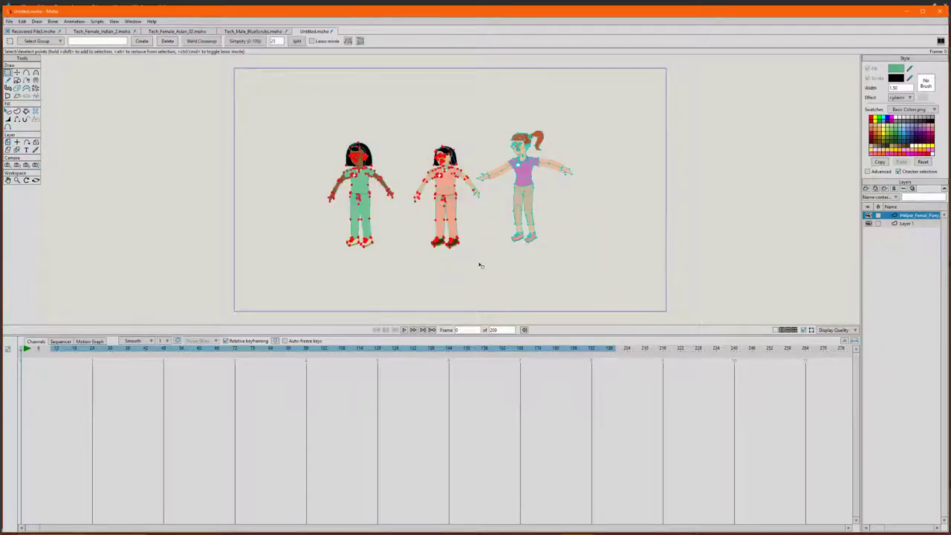
{"action": "key", "text": "Delete"}
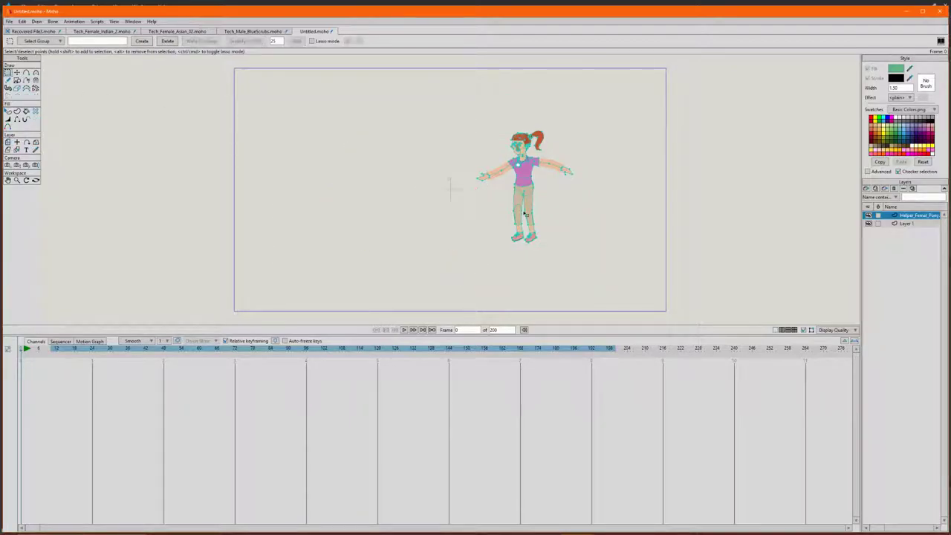
- Select all of the ponytail character's points, scale her up, and move her to the middle of the frame
{"action": "scroll", "coordinate": [548, 175], "scroll_direction": "up", "scroll_amount": 2}
{"action": "scroll", "coordinate": [548, 175], "scroll_direction": "down", "scroll_amount": 3}
{"action": "left_click_drag", "start_coordinate": [460, 96], "coordinate": [624, 268]}
{"action": "scroll", "coordinate": [535, 158], "scroll_direction": "up", "scroll_amount": 4}
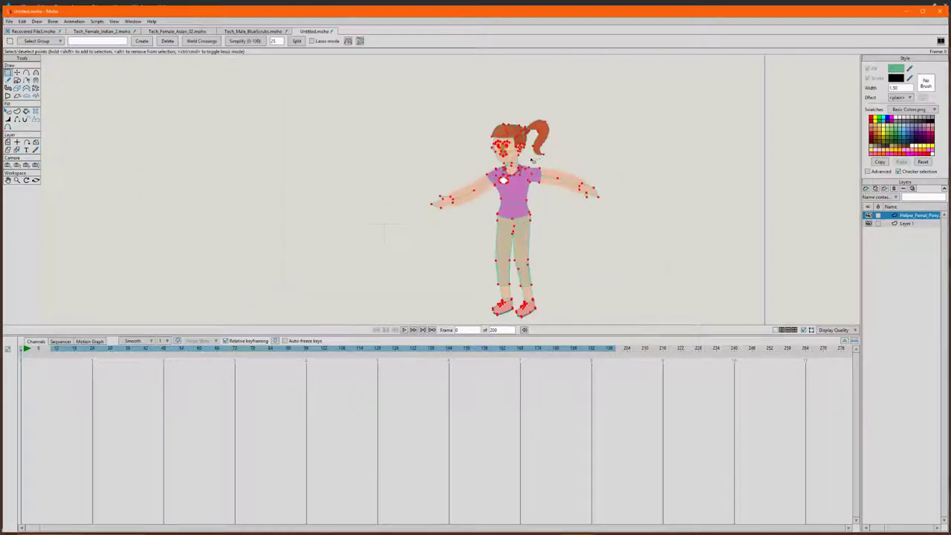
{"action": "scroll", "coordinate": [466, 173], "scroll_direction": "up", "scroll_amount": 5}
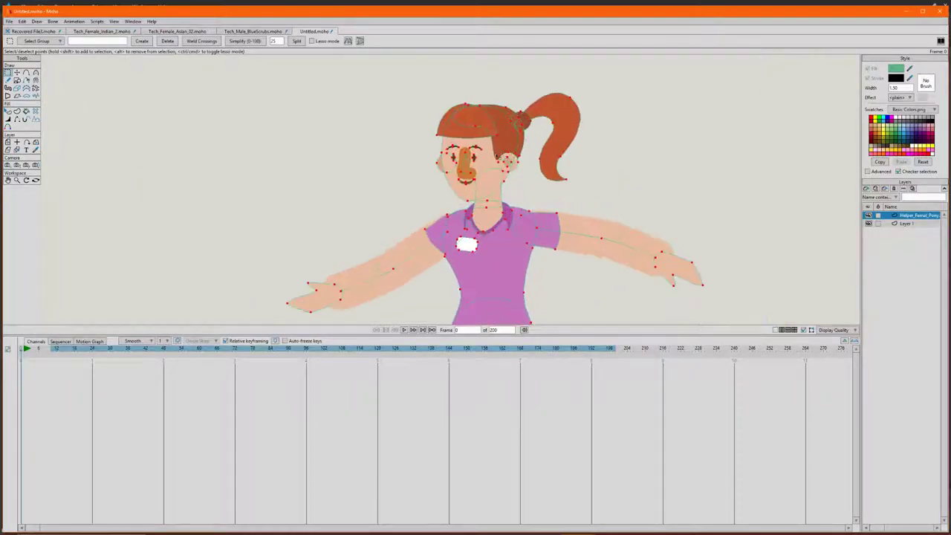
{"action": "scroll", "coordinate": [466, 173], "scroll_direction": "down", "scroll_amount": 6}
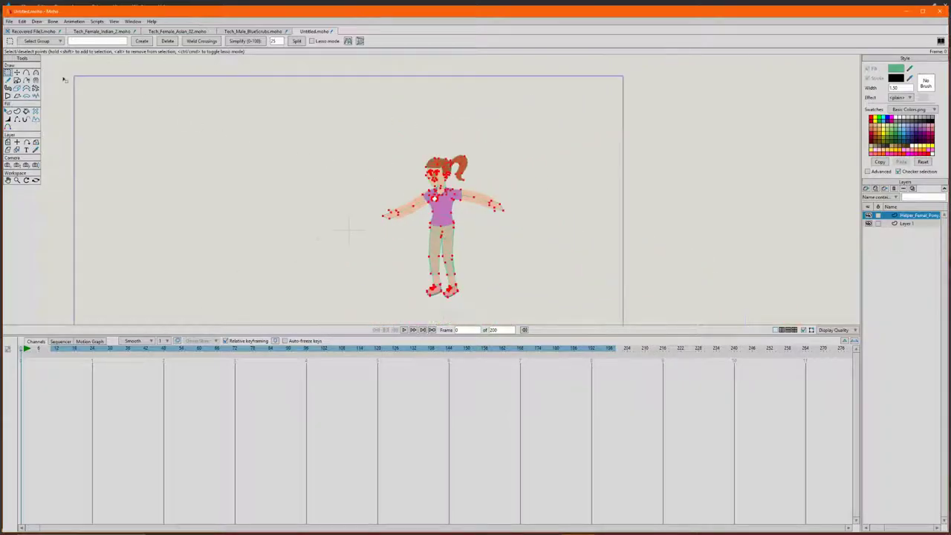
{"action": "left_click", "coordinate": [17, 73]}
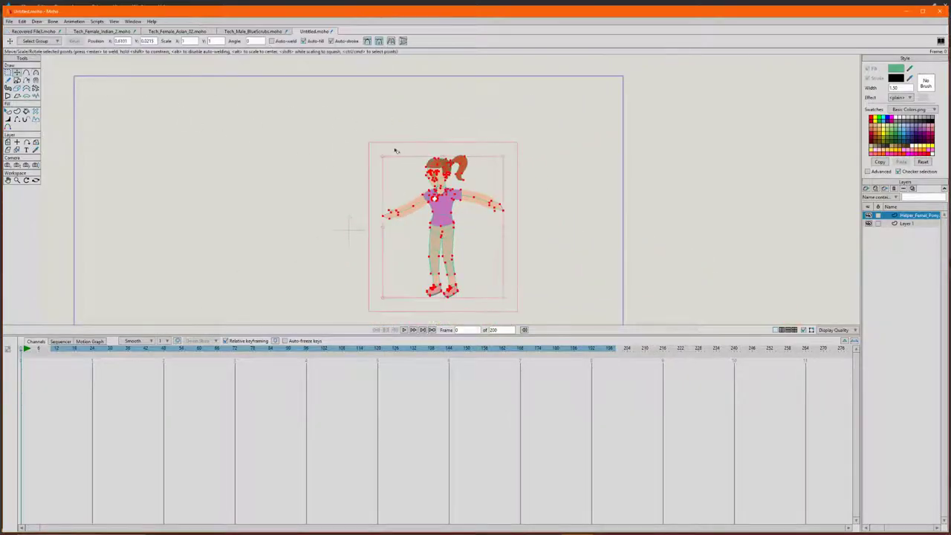
{"action": "left_click_drag", "start_coordinate": [372, 151], "coordinate": [304, 84]}
{"action": "scroll", "coordinate": [416, 170], "scroll_direction": "down", "scroll_amount": 2}
{"action": "left_click_drag", "start_coordinate": [365, 103], "coordinate": [332, 136]}
{"action": "scroll", "coordinate": [332, 136], "scroll_direction": "up", "scroll_amount": 4}
{"action": "left_click", "coordinate": [278, 146]}
{"action": "scroll", "coordinate": [364, 174], "scroll_direction": "down", "scroll_amount": 3}
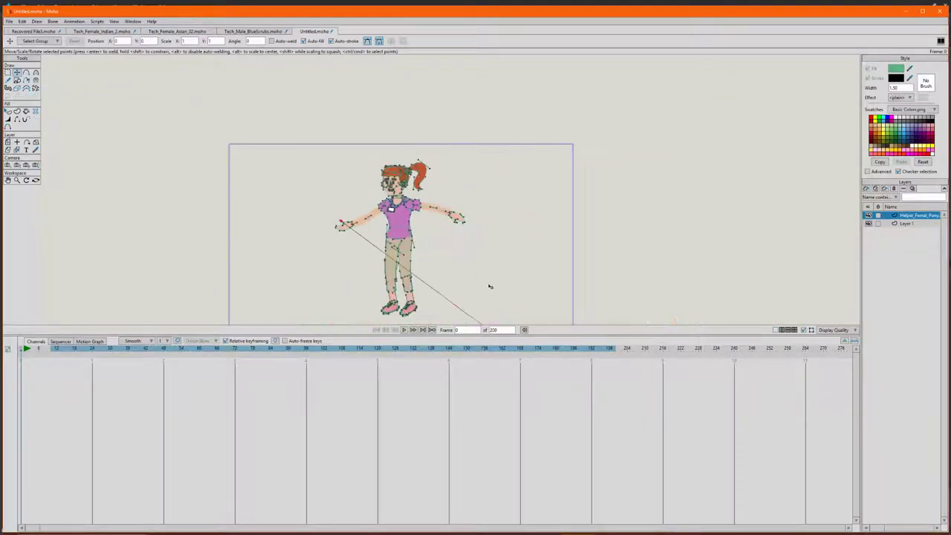
- Select the nose outline's points and thin their line width to about 44 percent
{"action": "scroll", "coordinate": [455, 221], "scroll_direction": "up", "scroll_amount": 3}
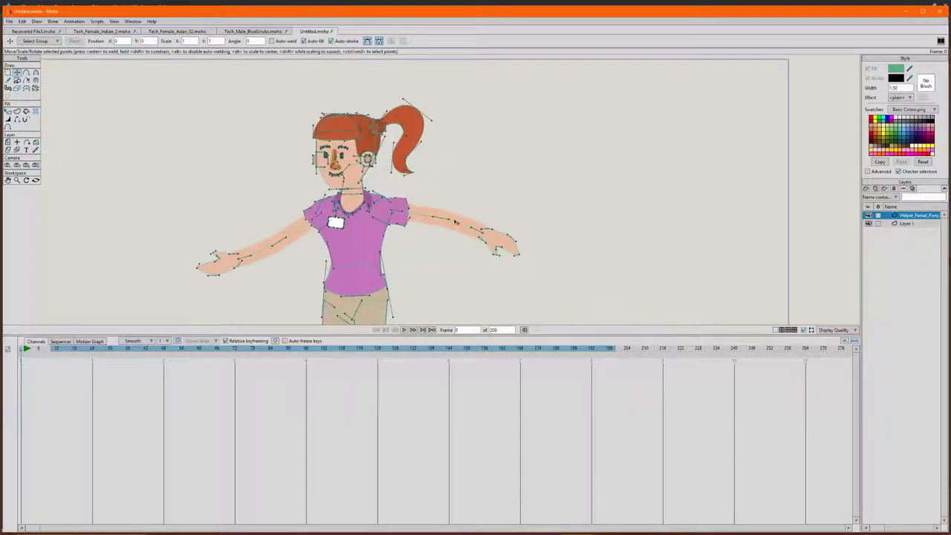
{"action": "scroll", "coordinate": [456, 221], "scroll_direction": "up", "scroll_amount": 2}
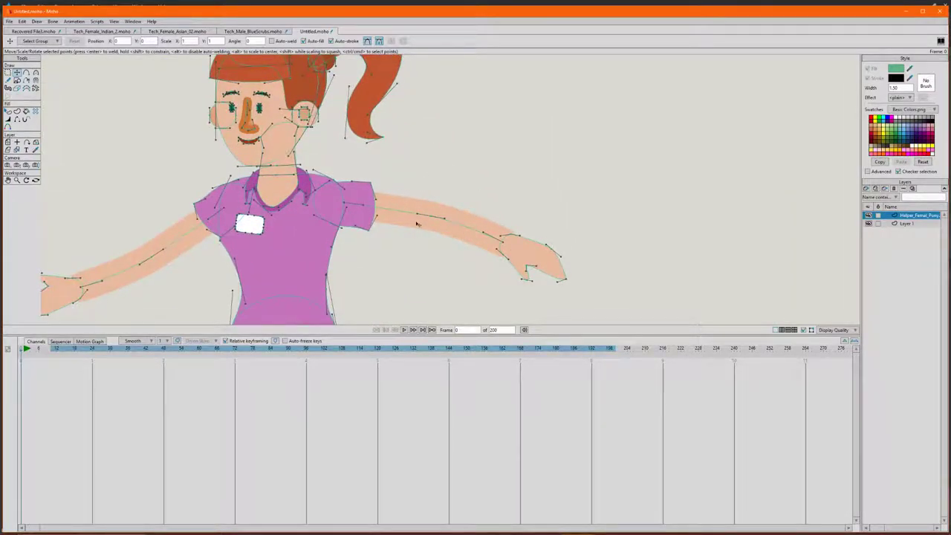
{"action": "scroll", "coordinate": [258, 133], "scroll_direction": "up", "scroll_amount": 4}
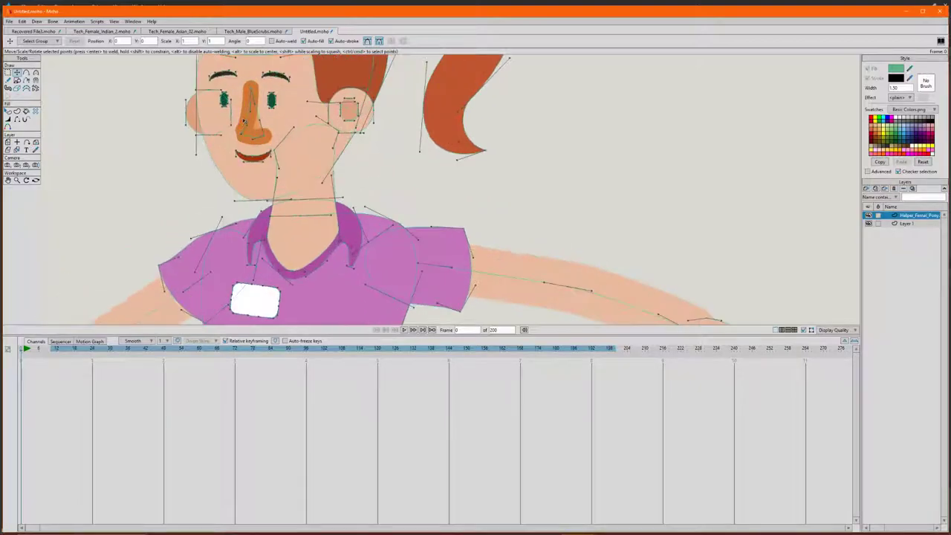
{"action": "scroll", "coordinate": [264, 134], "scroll_direction": "down", "scroll_amount": 3}
{"action": "left_click", "coordinate": [272, 130]}
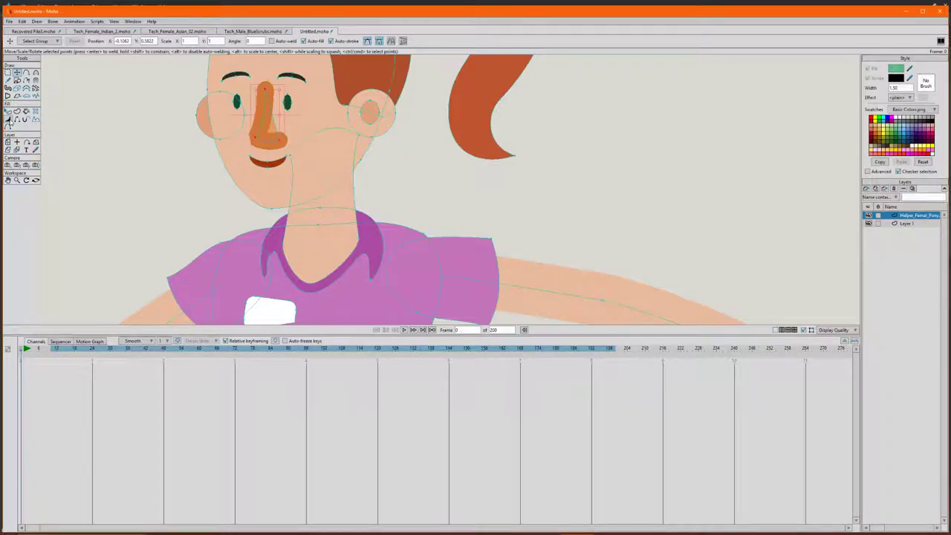
{"action": "left_click", "coordinate": [9, 119]}
{"action": "left_click_drag", "start_coordinate": [268, 133], "coordinate": [246, 136]}
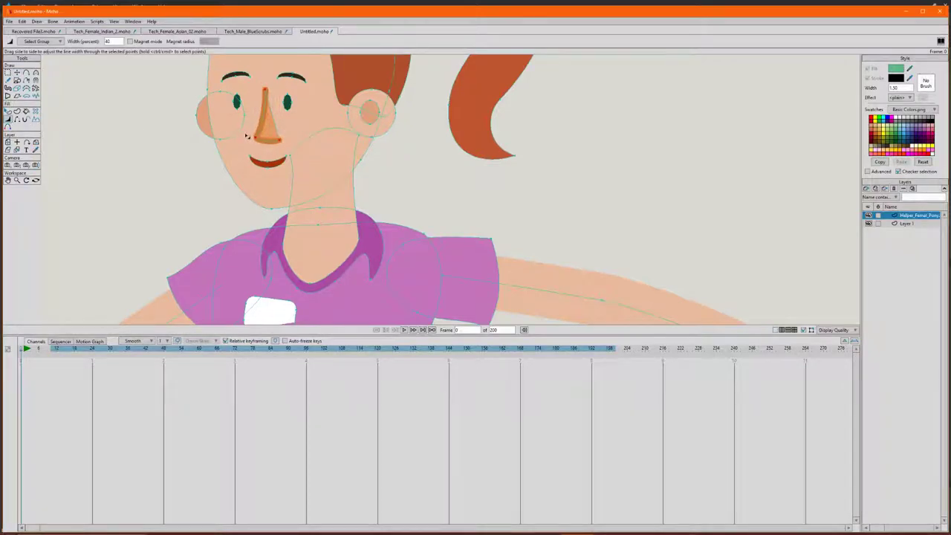
- Select the wrist point of the arm on the name badge side and narrow its line width to taper the forearm
{"action": "scroll", "coordinate": [248, 136], "scroll_direction": "down", "scroll_amount": 3}
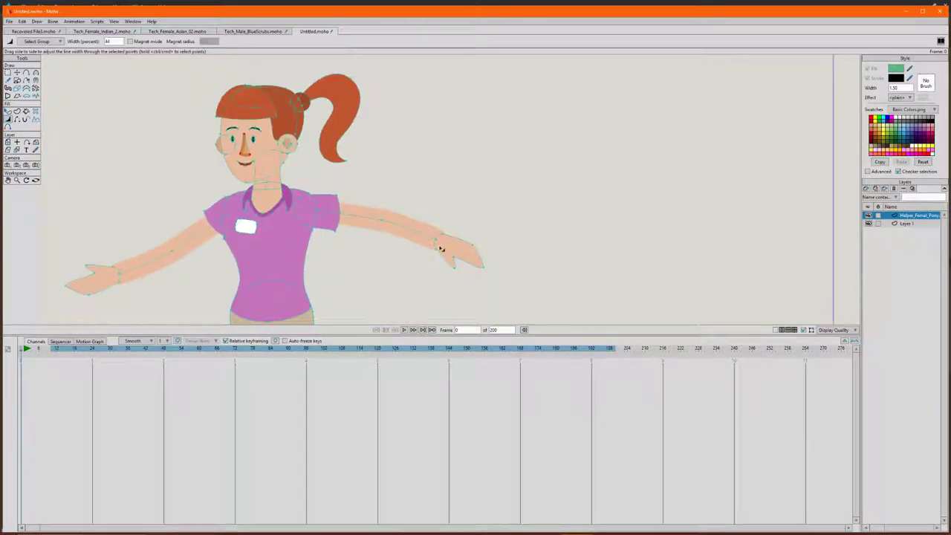
{"action": "scroll", "coordinate": [440, 248], "scroll_direction": "up", "scroll_amount": 3}
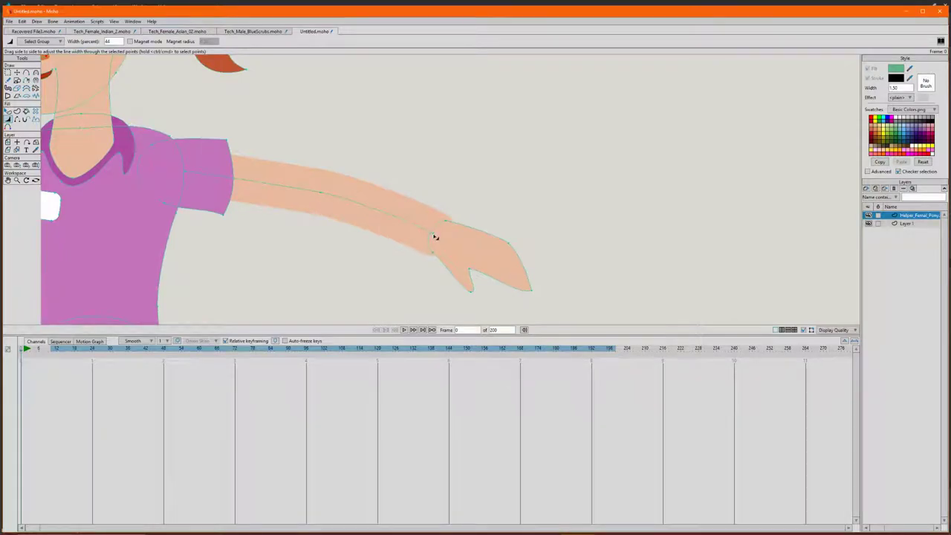
{"action": "scroll", "coordinate": [346, 227], "scroll_direction": "down", "scroll_amount": 4}
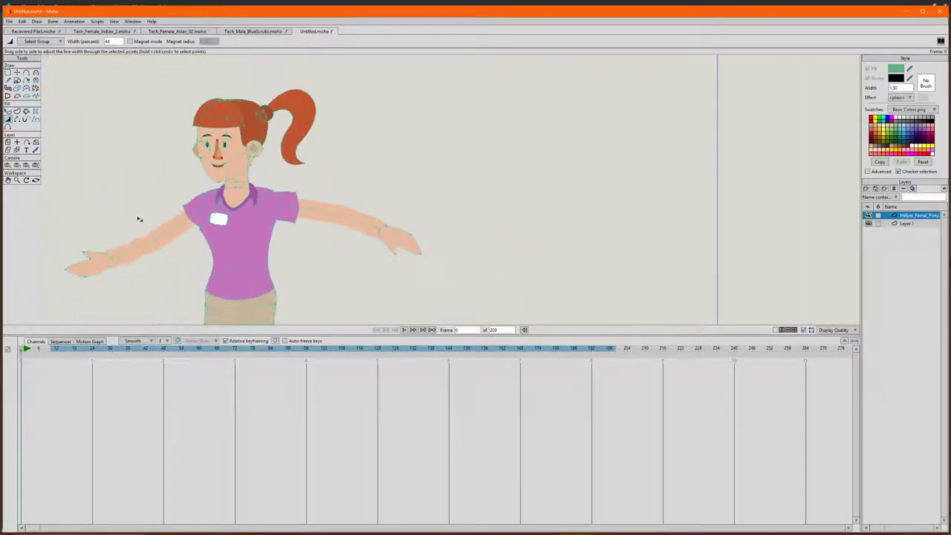
{"action": "scroll", "coordinate": [90, 272], "scroll_direction": "up", "scroll_amount": 4}
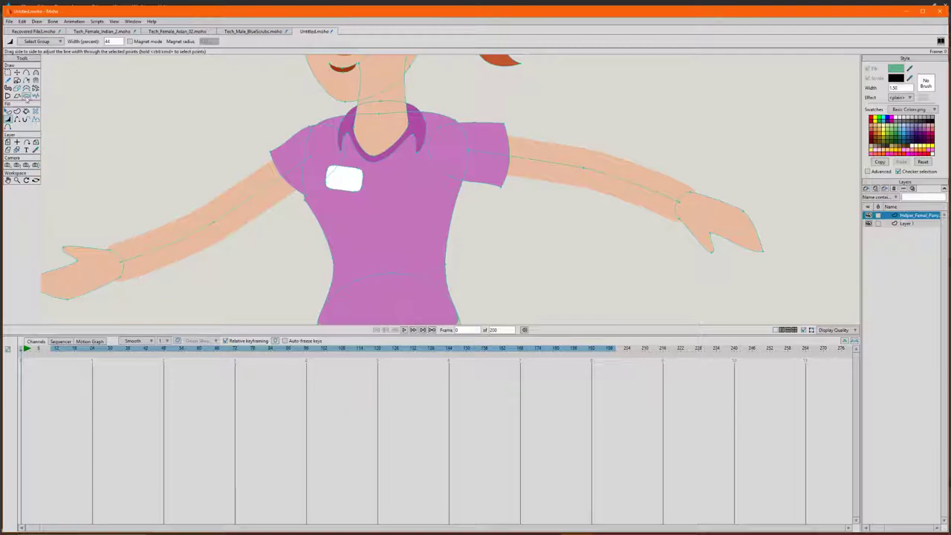
{"action": "left_click", "coordinate": [8, 72]}
{"action": "left_click", "coordinate": [120, 261]}
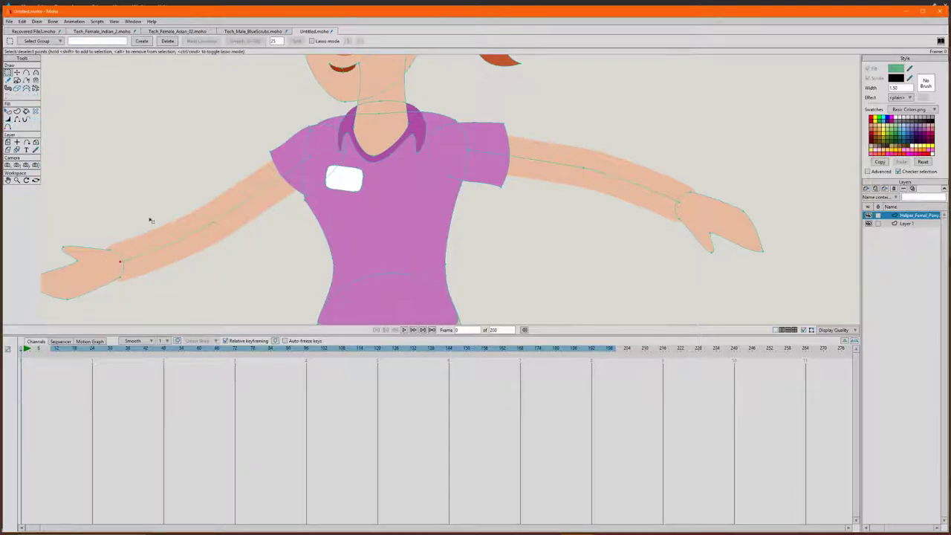
{"action": "left_click", "coordinate": [8, 119]}
{"action": "left_click_drag", "start_coordinate": [122, 265], "coordinate": [117, 263]}
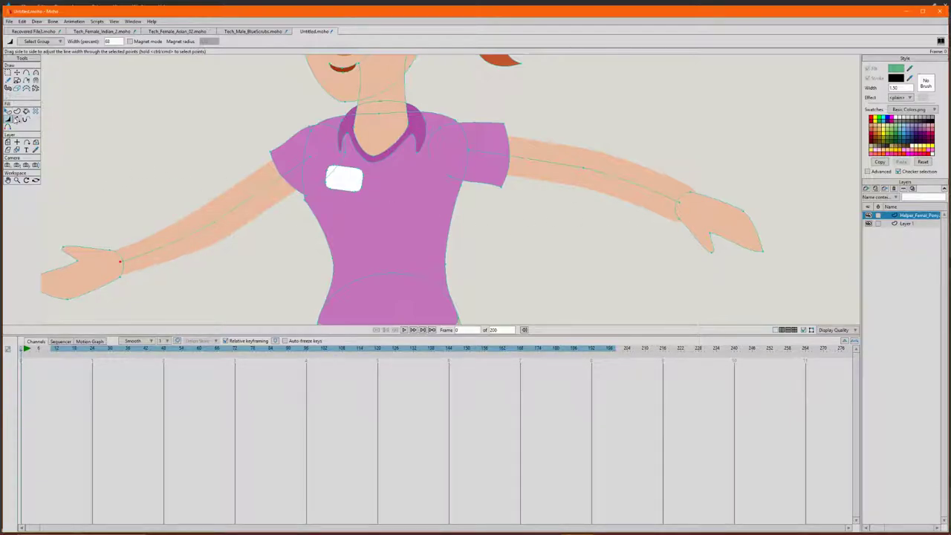
- Taper the ponytail-side arm by reducing the line width at its wrist point to about 76 percent
{"action": "left_click", "coordinate": [8, 111]}
{"action": "left_click", "coordinate": [665, 197]}
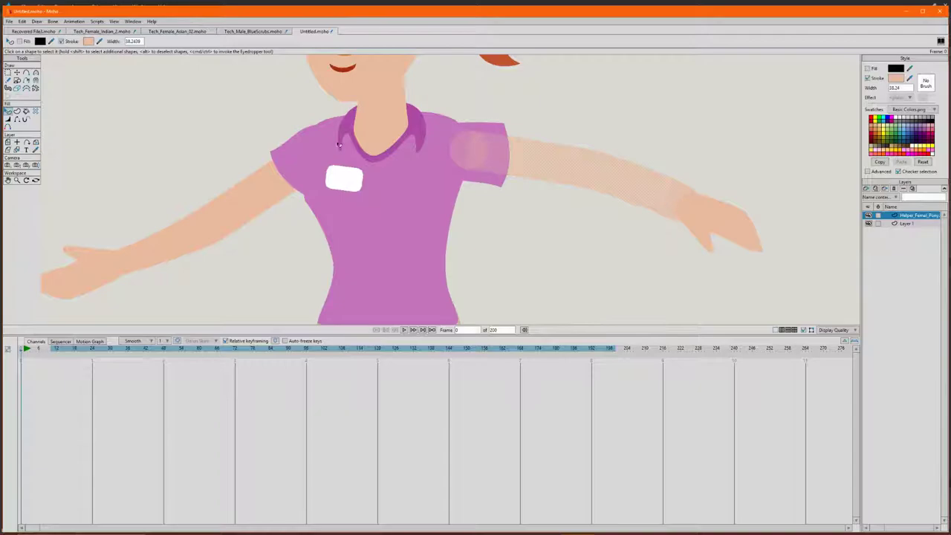
{"action": "left_click", "coordinate": [8, 72]}
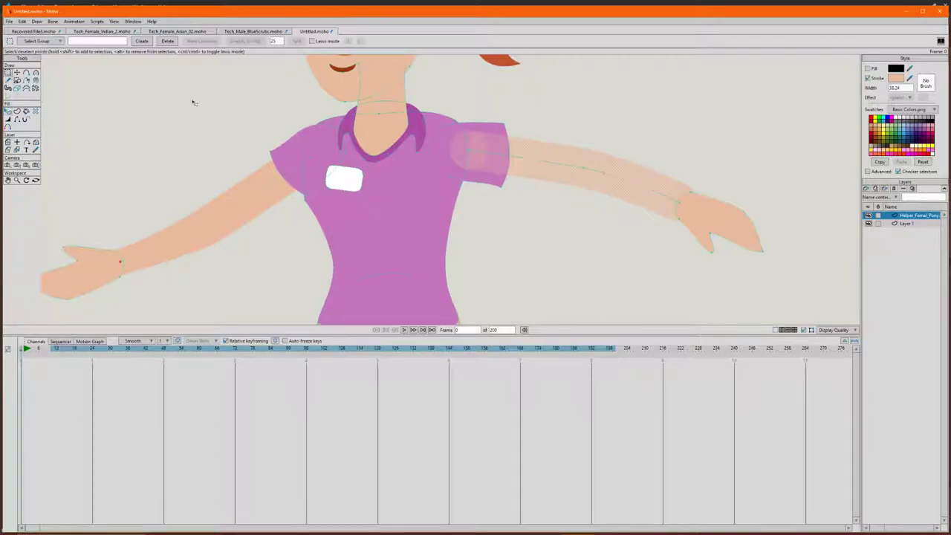
{"action": "left_click", "coordinate": [679, 203]}
{"action": "left_click", "coordinate": [8, 119]}
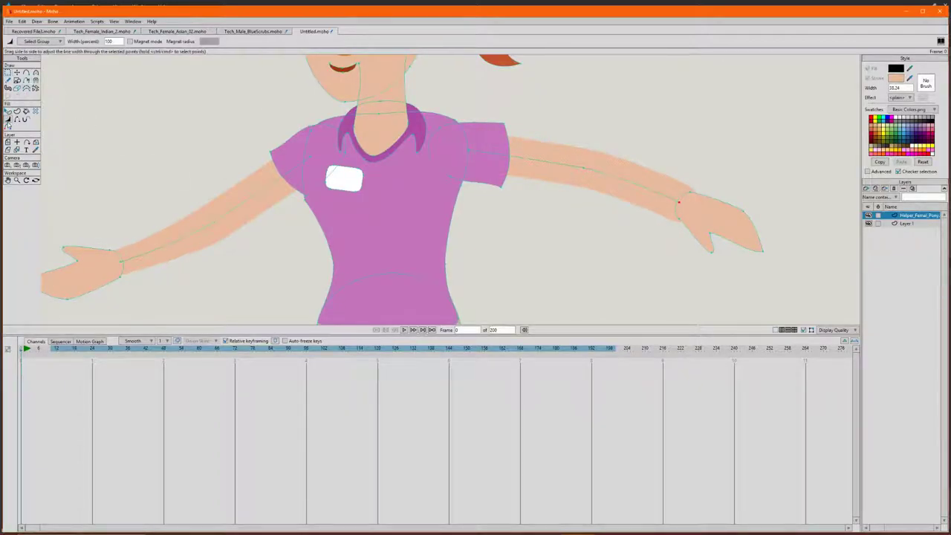
{"action": "left_click_drag", "start_coordinate": [679, 202], "coordinate": [677, 203]}
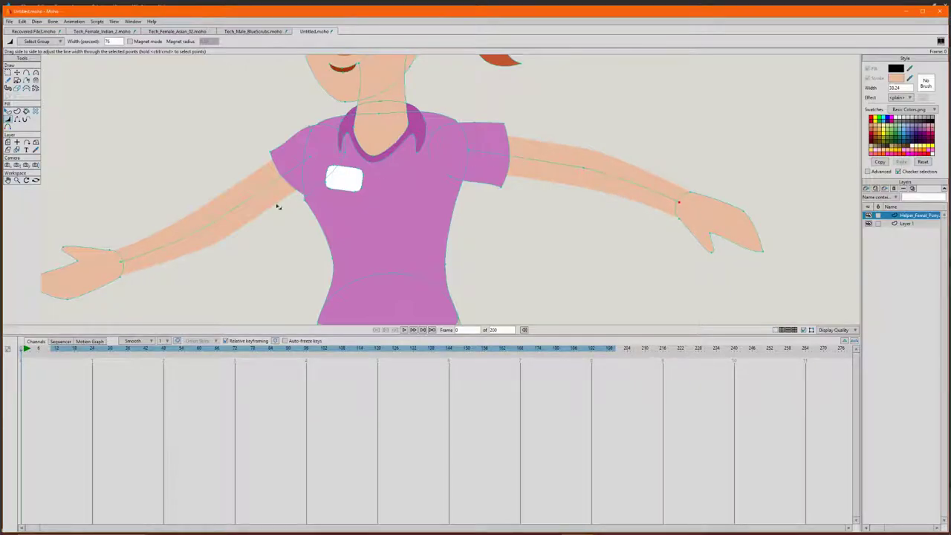
- Examine the character's face, tapered arms, shirt and legs at close and full-figure views
{"action": "scroll", "coordinate": [393, 185], "scroll_direction": "down", "scroll_amount": 3}
{"action": "scroll", "coordinate": [450, 206], "scroll_direction": "up", "scroll_amount": 2}
{"action": "scroll", "coordinate": [431, 227], "scroll_direction": "down", "scroll_amount": 3}
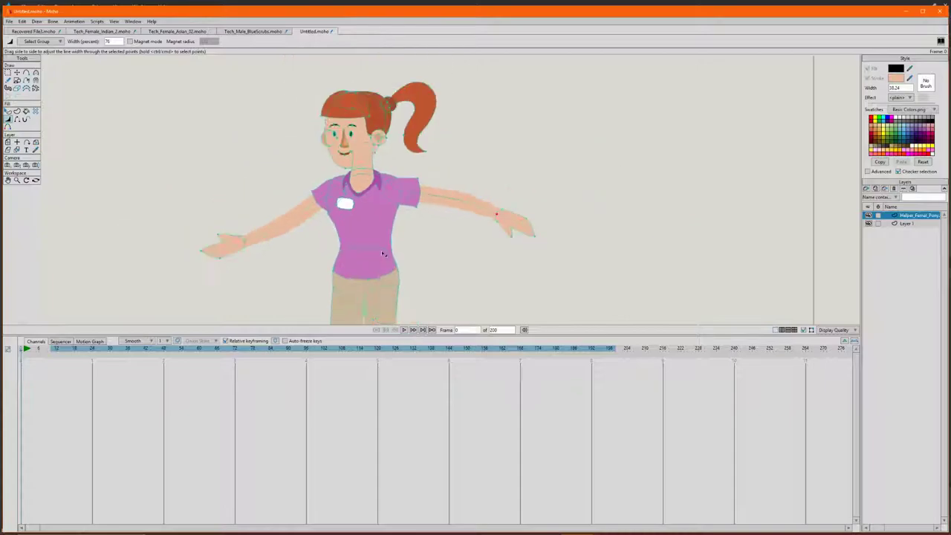
{"action": "scroll", "coordinate": [422, 185], "scroll_direction": "up", "scroll_amount": 4}
{"action": "scroll", "coordinate": [438, 184], "scroll_direction": "down", "scroll_amount": 3}
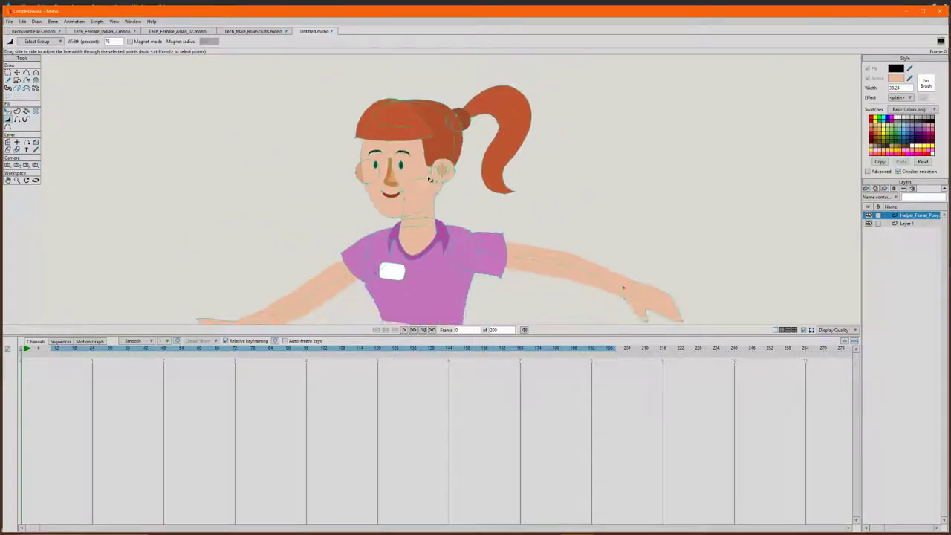
{"action": "scroll", "coordinate": [457, 184], "scroll_direction": "up", "scroll_amount": 2}
{"action": "scroll", "coordinate": [438, 245], "scroll_direction": "down", "scroll_amount": 5}
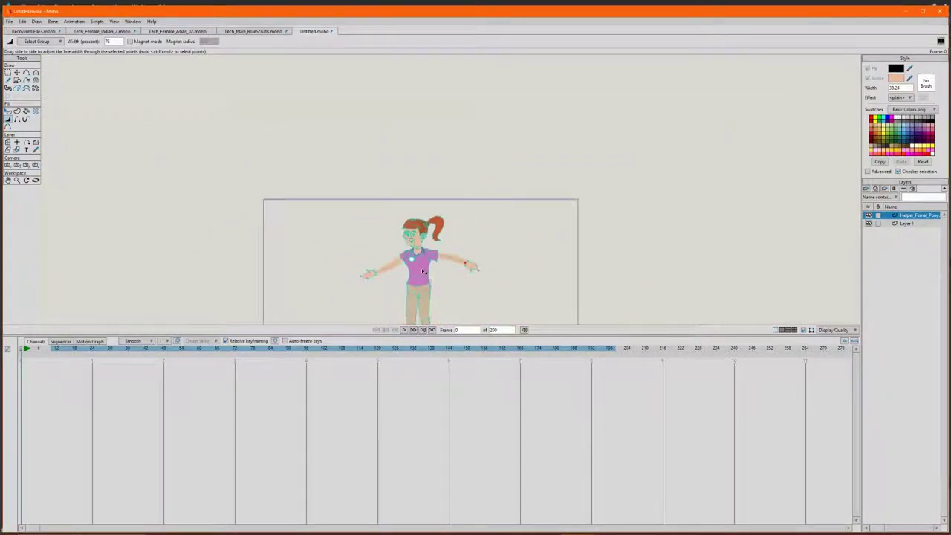
{"action": "scroll", "coordinate": [419, 298], "scroll_direction": "up", "scroll_amount": 4}
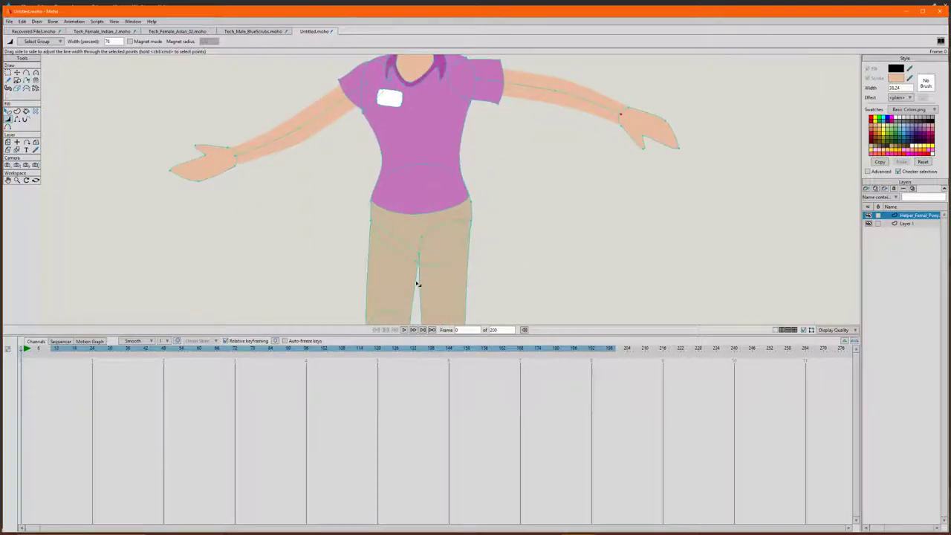
{"action": "scroll", "coordinate": [428, 264], "scroll_direction": "down", "scroll_amount": 4}
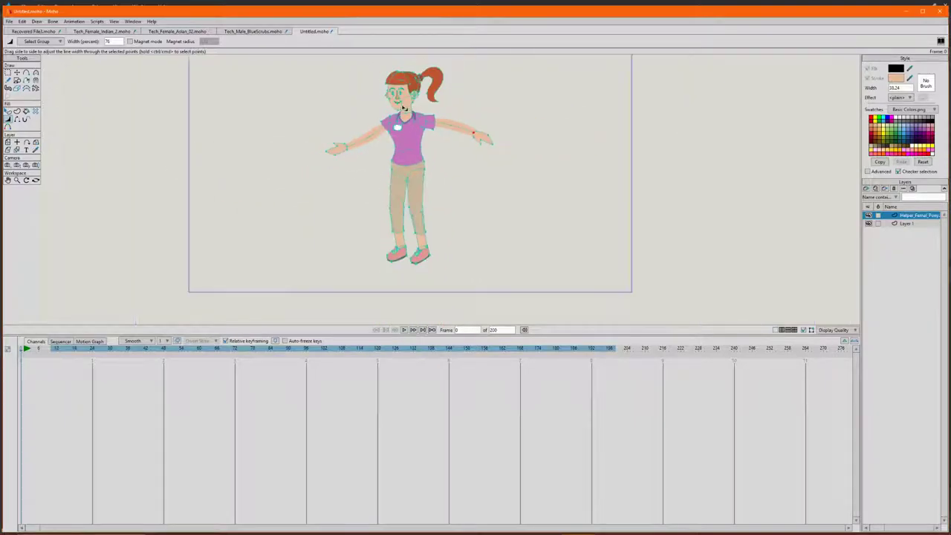
{"action": "scroll", "coordinate": [406, 96], "scroll_direction": "up", "scroll_amount": 3}
{"action": "scroll", "coordinate": [407, 96], "scroll_direction": "up", "scroll_amount": 1}
{"action": "scroll", "coordinate": [410, 90], "scroll_direction": "down", "scroll_amount": 3}
{"action": "scroll", "coordinate": [413, 81], "scroll_direction": "up", "scroll_amount": 3}
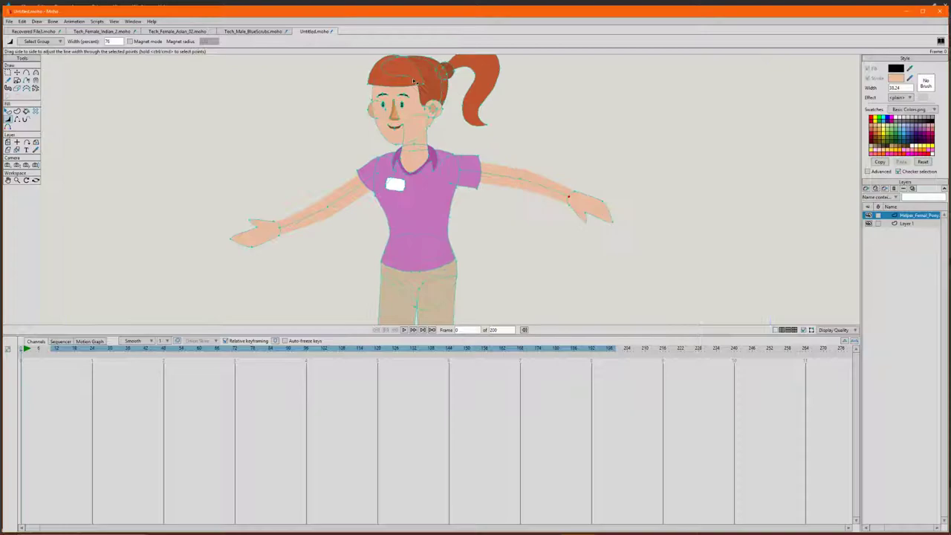
- Apply a linear Gradient effect to the neck shape's skin-coloured fill and remove its white colour stop
{"action": "left_click", "coordinate": [8, 72]}
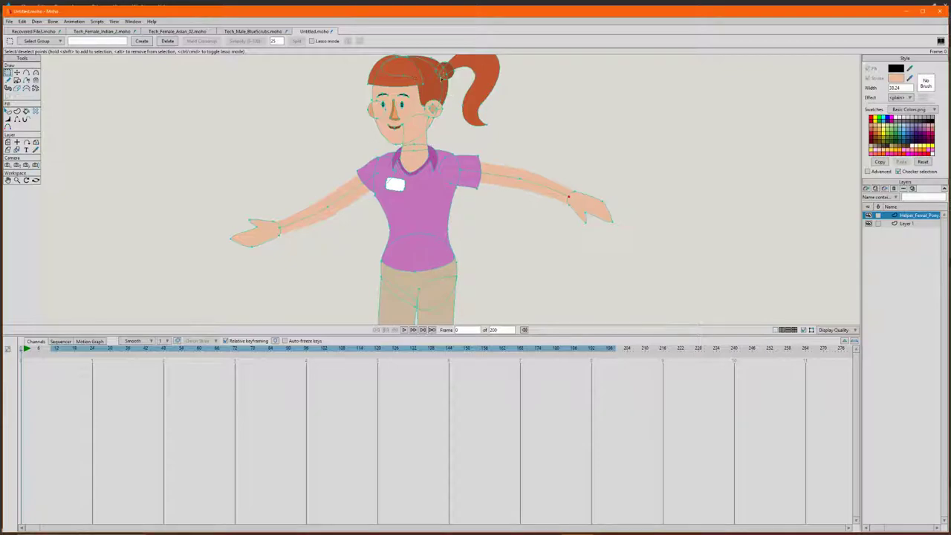
{"action": "scroll", "coordinate": [415, 88], "scroll_direction": "down", "scroll_amount": 2}
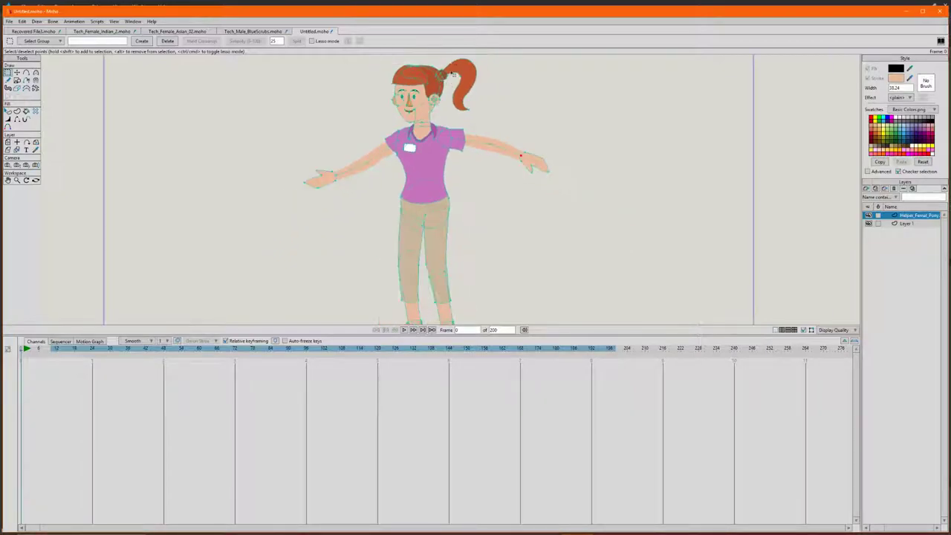
{"action": "scroll", "coordinate": [418, 118], "scroll_direction": "up", "scroll_amount": 6}
{"action": "key", "text": "ctrl+a"}
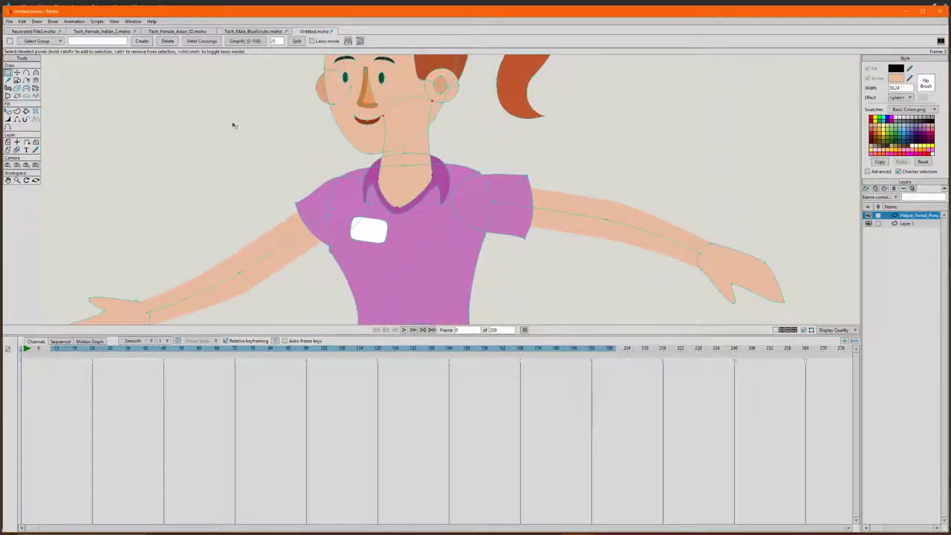
{"action": "left_click", "coordinate": [8, 111]}
{"action": "left_click", "coordinate": [407, 176]}
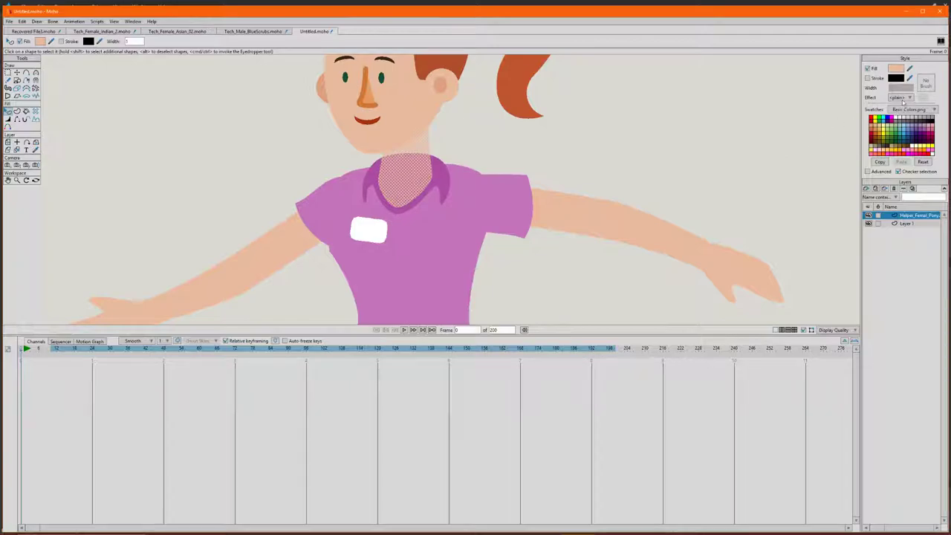
{"action": "left_click", "coordinate": [900, 98]}
{"action": "left_click", "coordinate": [912, 138]}
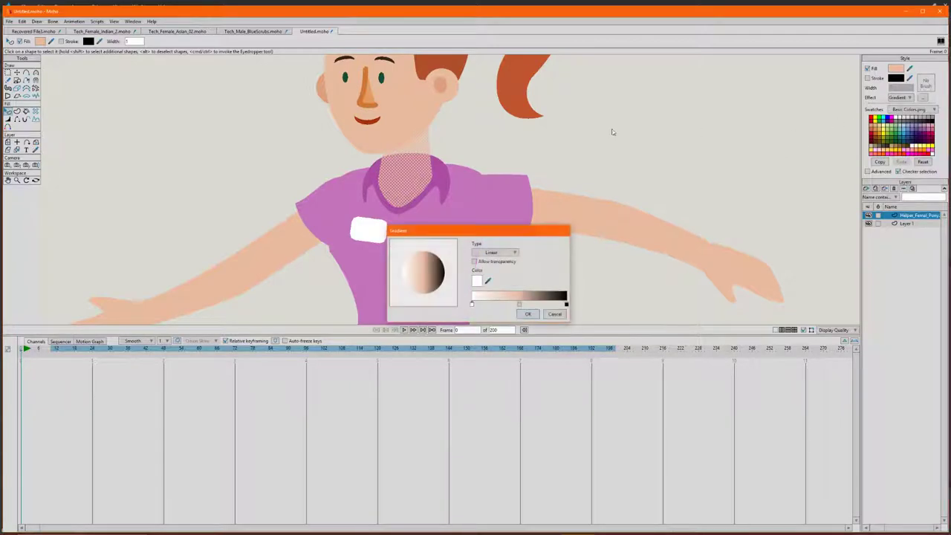
{"action": "left_click", "coordinate": [472, 304]}
{"action": "left_click", "coordinate": [473, 303], "text": "alt"}
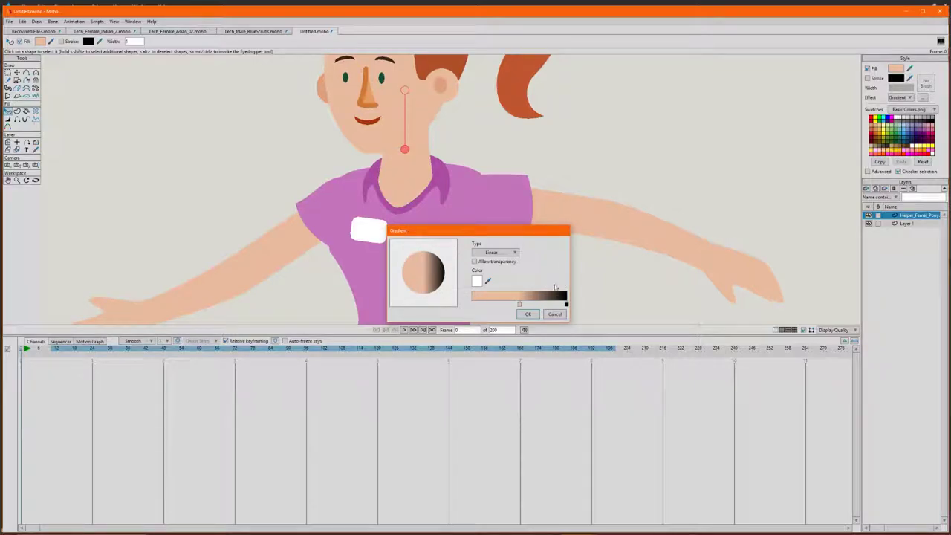
- Recolour the neck gradient's black stop to a darker skin tone, #D0906A, and accept the gradient
{"action": "left_click", "coordinate": [566, 305]}
{"action": "left_click", "coordinate": [487, 280]}
{"action": "left_click", "coordinate": [488, 297]}
{"action": "left_click", "coordinate": [478, 282]}
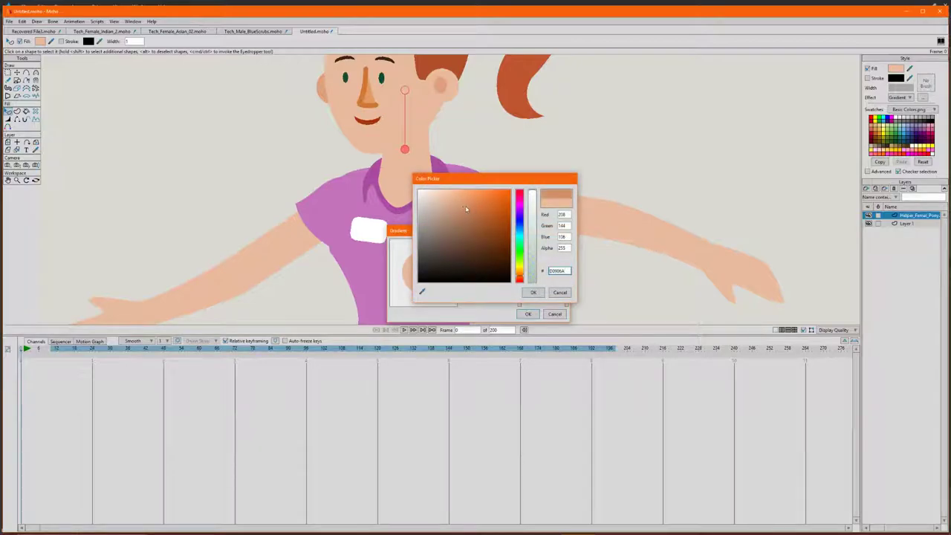
{"action": "left_click", "coordinate": [534, 292]}
{"action": "left_click", "coordinate": [527, 314]}
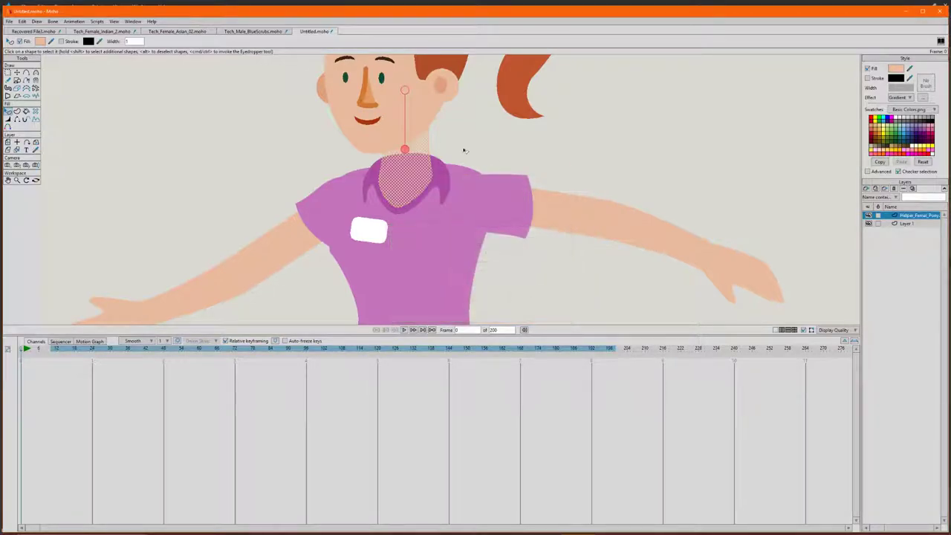
- Reposition the neck gradient's two handles so a soft diagonal shadow falls on the neck beneath the chin
{"action": "left_click", "coordinate": [480, 149]}
{"action": "left_click_drag", "start_coordinate": [407, 177], "coordinate": [407, 180]}
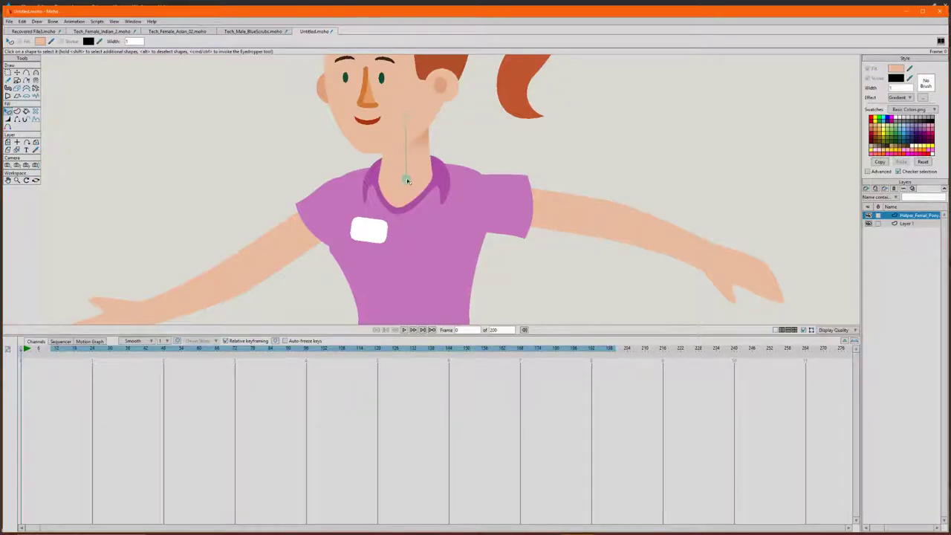
{"action": "left_click_drag", "start_coordinate": [409, 118], "coordinate": [396, 140]}
{"action": "mouse_move", "coordinate": [406, 185]}
{"action": "left_mouse_down"}
{"action": "mouse_move", "coordinate": [460, 153]}
{"action": "mouse_move", "coordinate": [427, 135]}
{"action": "left_mouse_up"}
- Examine the neck shading against the face and shirt at close and full-figure views
{"action": "scroll", "coordinate": [490, 120], "scroll_direction": "down", "scroll_amount": 4}
{"action": "scroll", "coordinate": [467, 159], "scroll_direction": "up", "scroll_amount": 4}
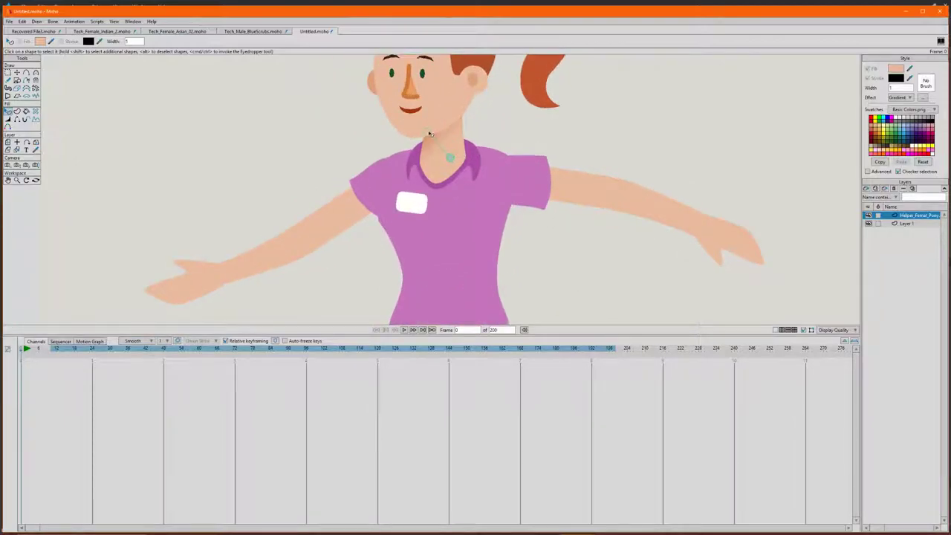
{"action": "scroll", "coordinate": [494, 123], "scroll_direction": "down", "scroll_amount": 3}
{"action": "scroll", "coordinate": [553, 164], "scroll_direction": "up", "scroll_amount": 2}
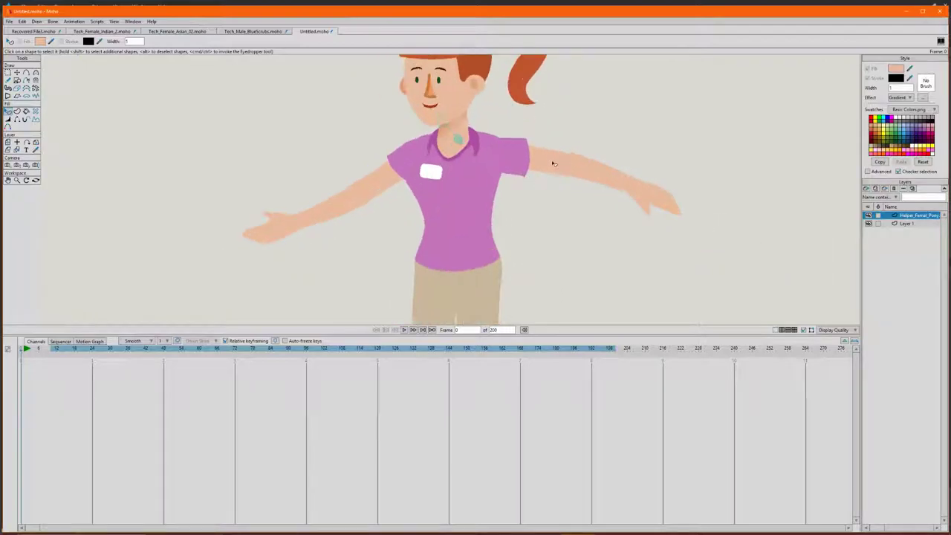
{"action": "scroll", "coordinate": [420, 176], "scroll_direction": "down", "scroll_amount": 3}
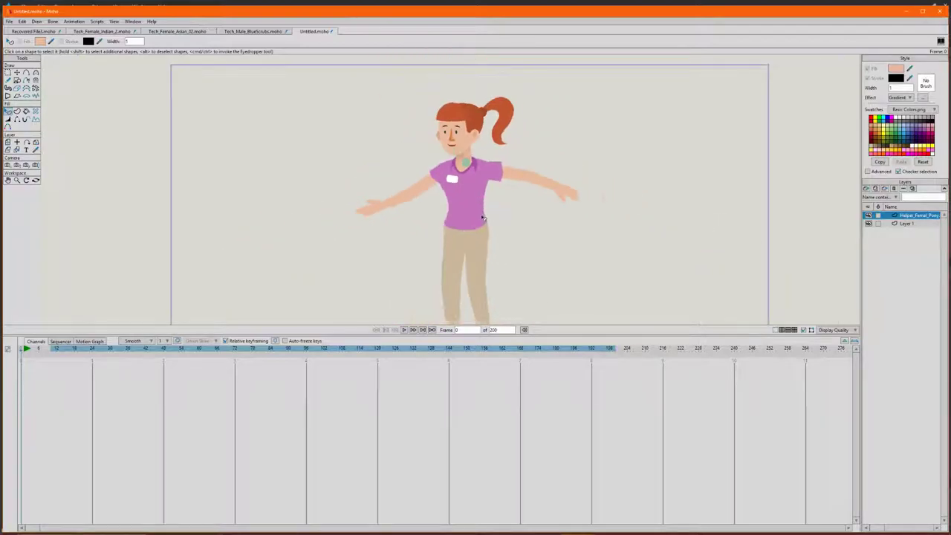
{"action": "scroll", "coordinate": [467, 132], "scroll_direction": "up", "scroll_amount": 2}
{"action": "scroll", "coordinate": [467, 132], "scroll_direction": "up", "scroll_amount": 2}
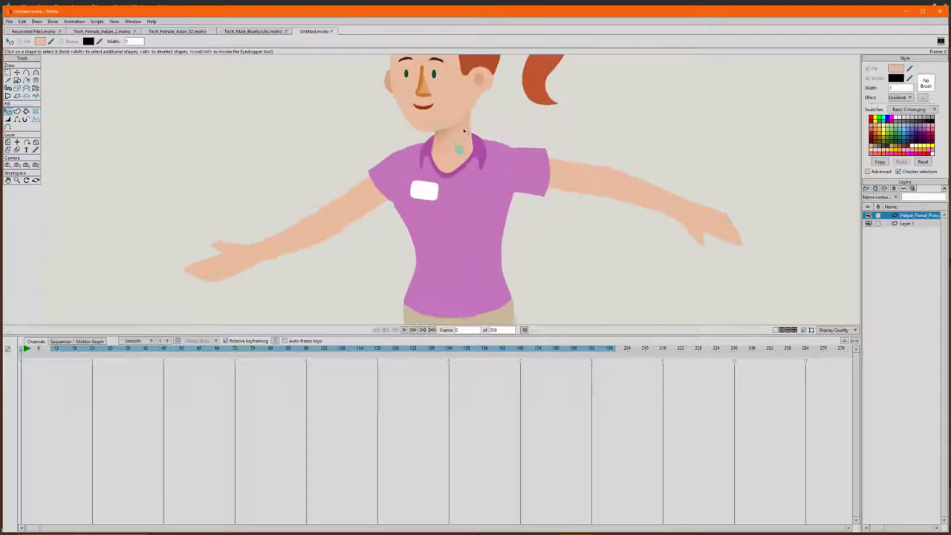
{"action": "scroll", "coordinate": [435, 156], "scroll_direction": "down", "scroll_amount": 3}
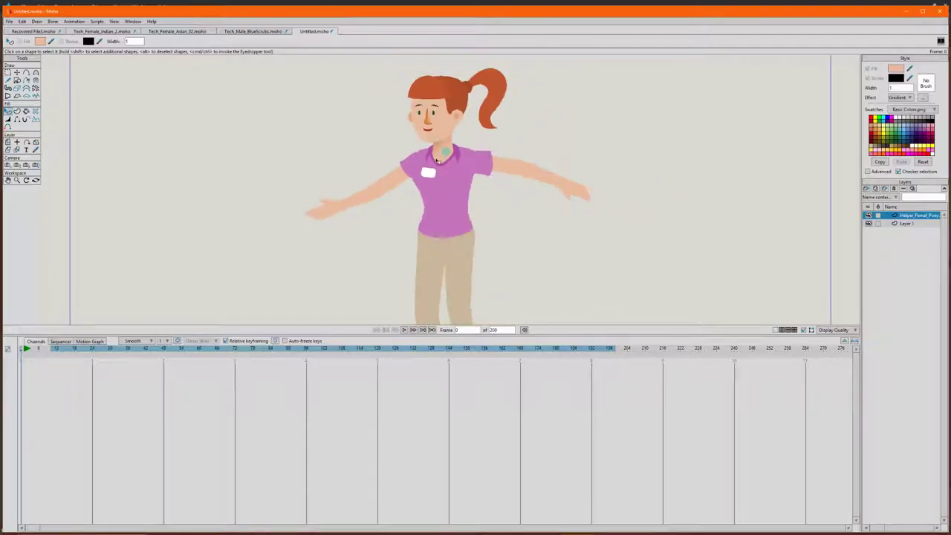
{"action": "scroll", "coordinate": [461, 142], "scroll_direction": "up", "scroll_amount": 4}
{"action": "scroll", "coordinate": [479, 156], "scroll_direction": "down", "scroll_amount": 1}
{"action": "scroll", "coordinate": [479, 156], "scroll_direction": "down", "scroll_amount": 2}
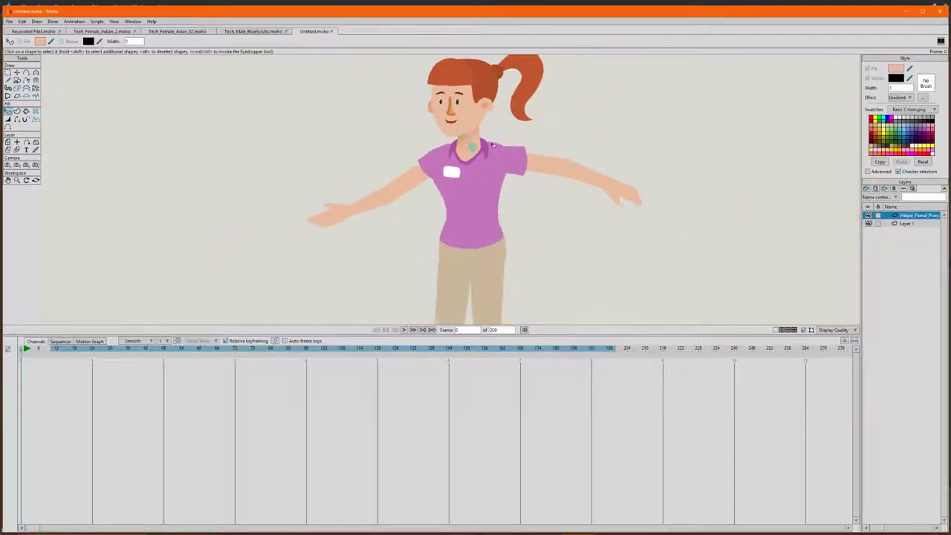
{"action": "scroll", "coordinate": [514, 178], "scroll_direction": "down", "scroll_amount": 3}
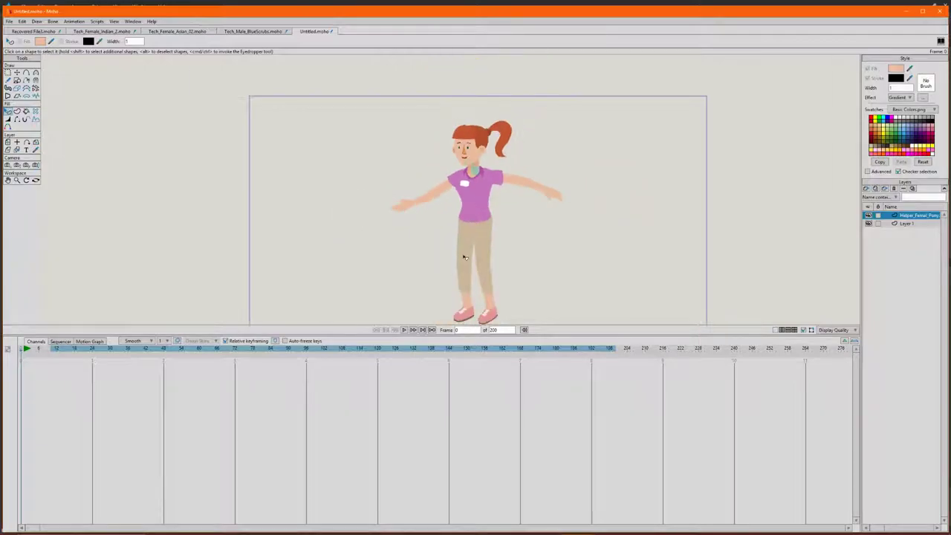
- Apply a linear Gradient effect to the trouser leg on the name badge side and delete its white colour stop
{"action": "scroll", "coordinate": [467, 255], "scroll_direction": "up", "scroll_amount": 5}
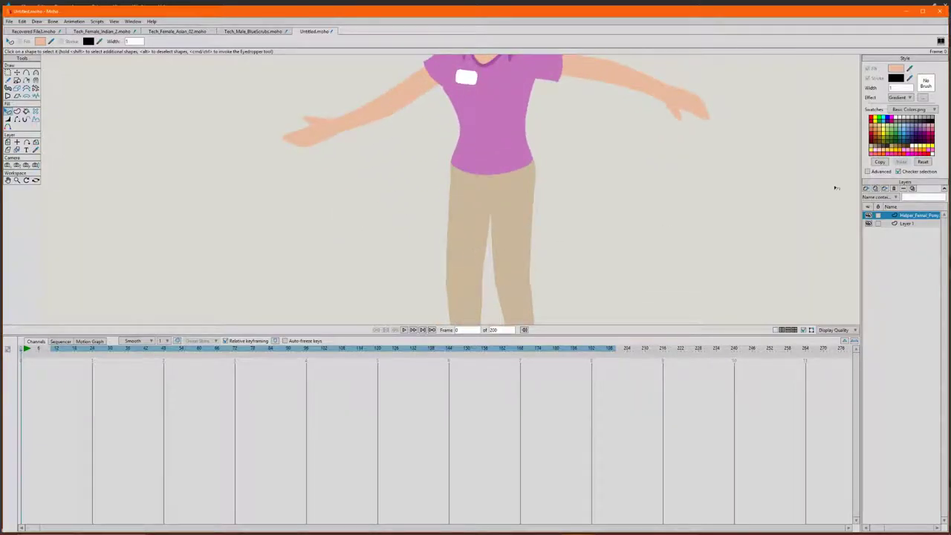
{"action": "left_click", "coordinate": [483, 241]}
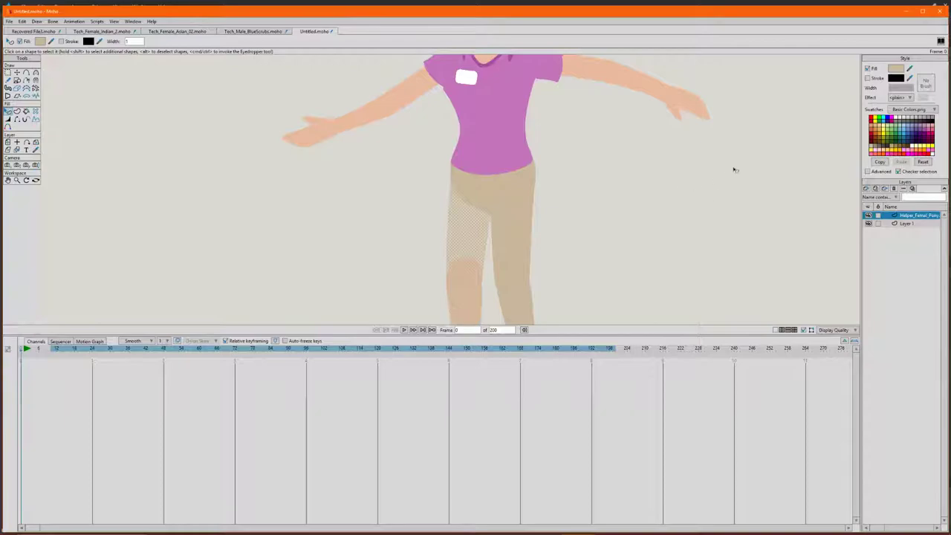
{"action": "left_click", "coordinate": [901, 98]}
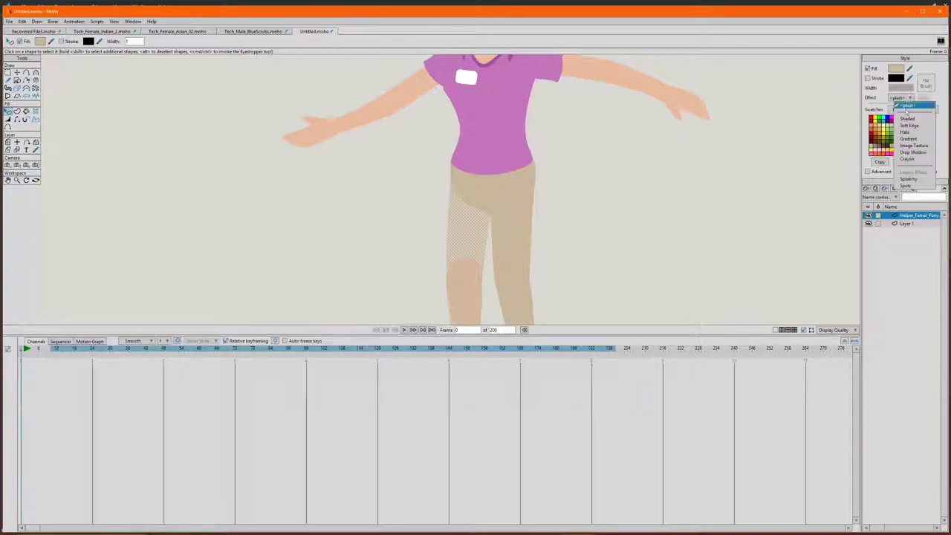
{"action": "left_click", "coordinate": [914, 139]}
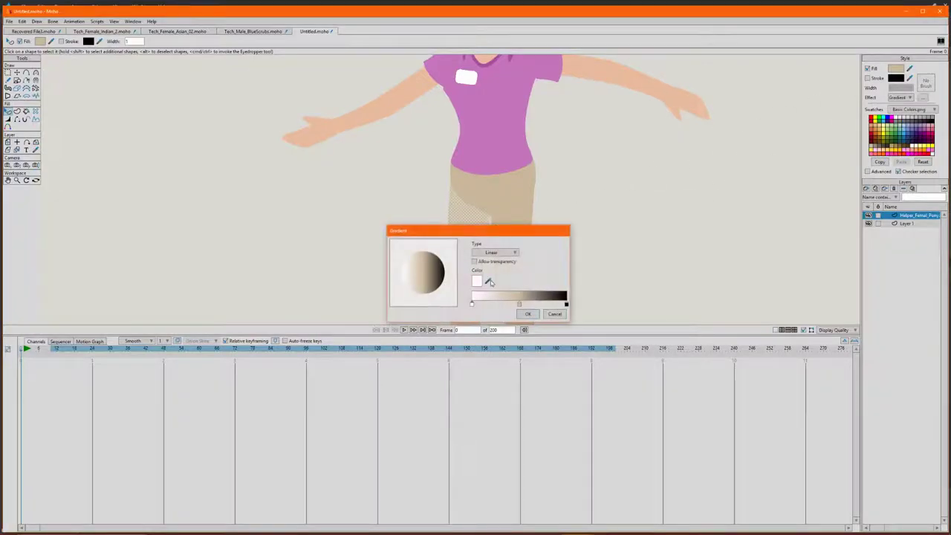
{"action": "left_click", "coordinate": [472, 303]}
{"action": "key", "text": "Delete"}
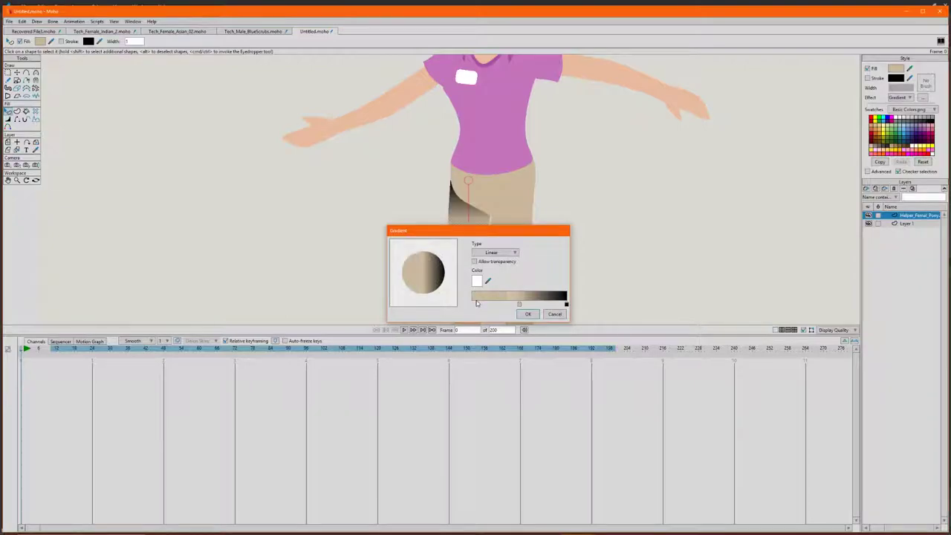
- Recolour the trouser gradient's black stop to a darker tan, RGB 178, 148, 105, and accept the gradient
{"action": "left_click", "coordinate": [566, 303]}
{"action": "left_click_drag", "start_coordinate": [490, 281], "coordinate": [486, 297]}
{"action": "left_click", "coordinate": [476, 283]}
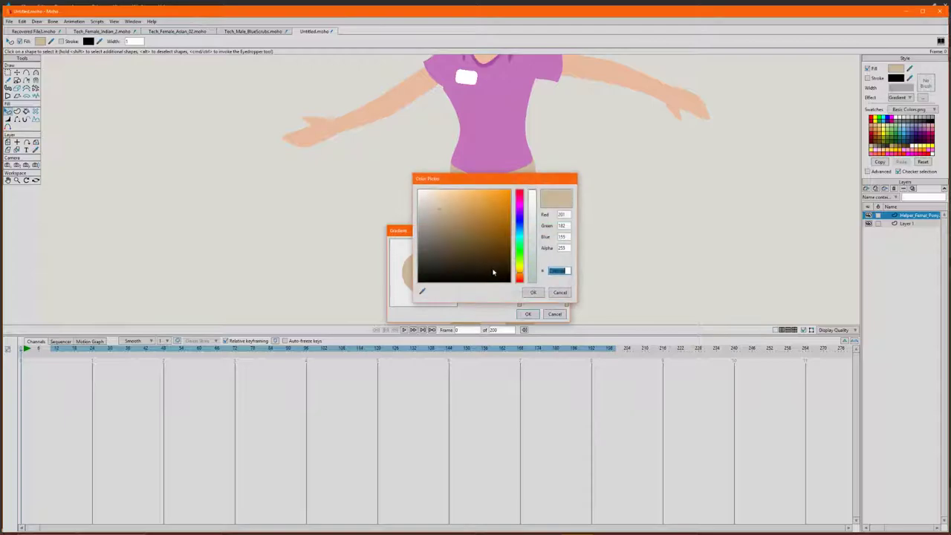
{"action": "left_click", "coordinate": [457, 220]}
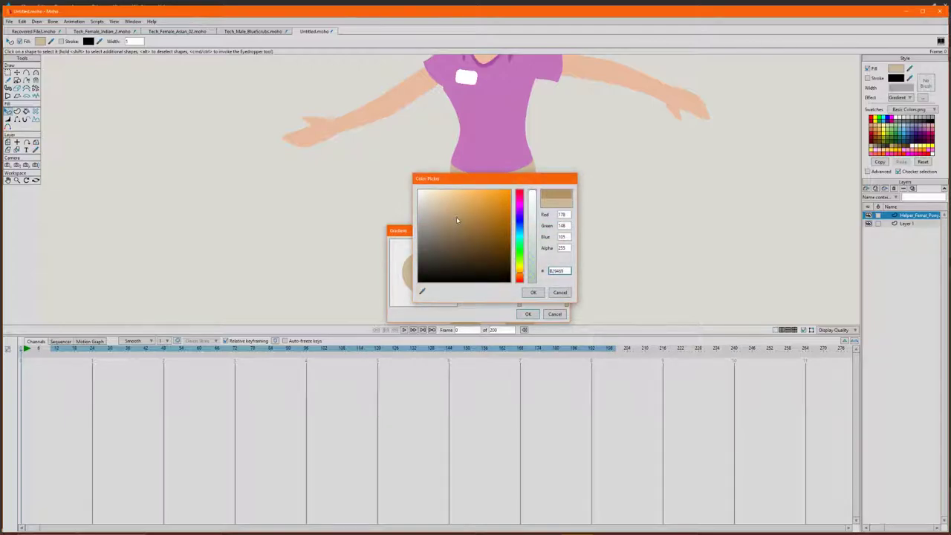
{"action": "left_click", "coordinate": [532, 292]}
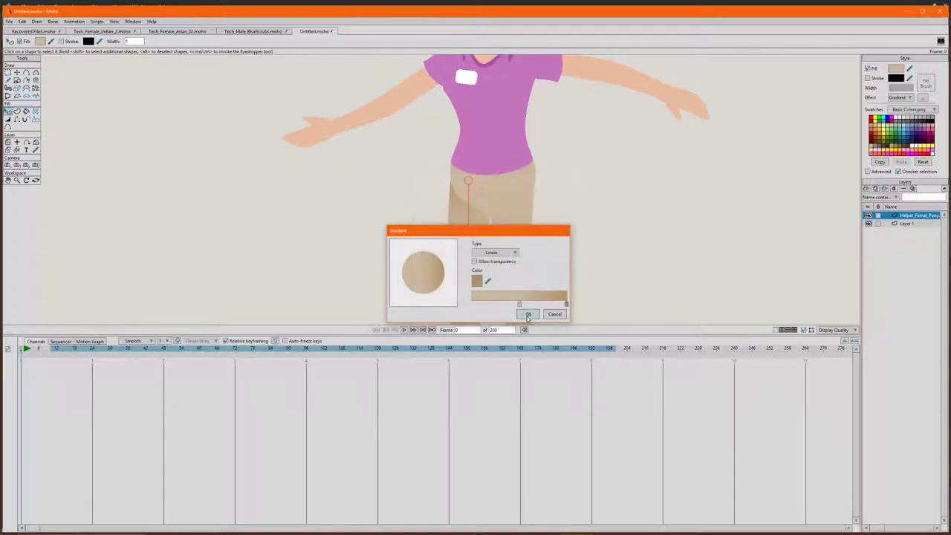
{"action": "left_click", "coordinate": [527, 313]}
- Adjust the trouser leg's gradient handles so the shading fades out just below the crotch along the upper inner thigh
{"action": "left_click_drag", "start_coordinate": [468, 267], "coordinate": [467, 239]}
{"action": "left_click", "coordinate": [469, 162]}
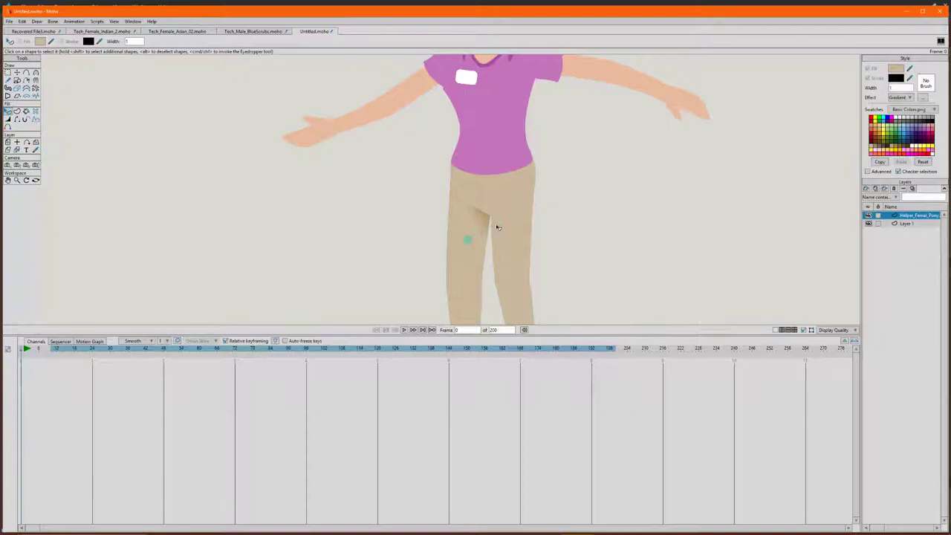
{"action": "left_click_drag", "start_coordinate": [468, 241], "coordinate": [463, 242]}
{"action": "scroll", "coordinate": [466, 242], "scroll_direction": "down", "scroll_amount": 5}
- Apply a linear Gradient effect to the purple shirt's torso shape and delete its white colour stop
{"action": "scroll", "coordinate": [513, 173], "scroll_direction": "up", "scroll_amount": 6}
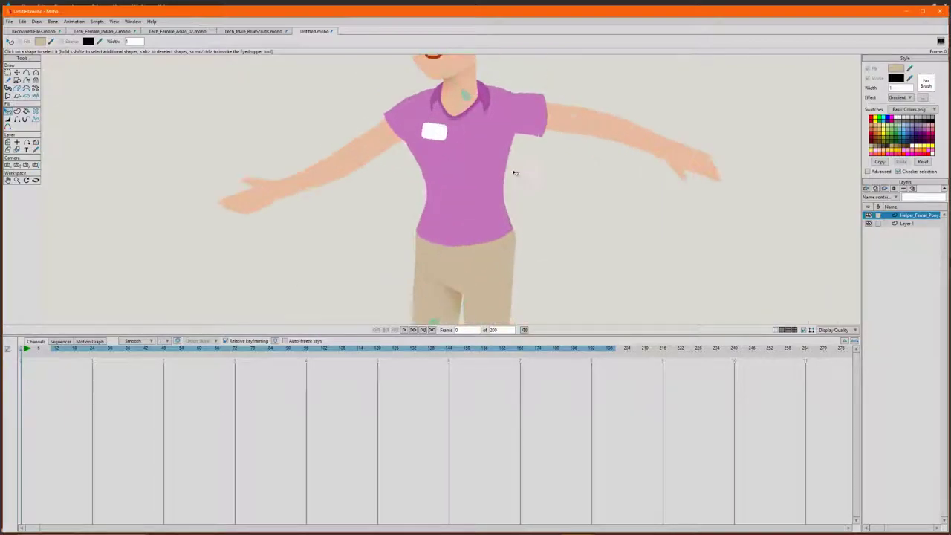
{"action": "left_click", "coordinate": [477, 191]}
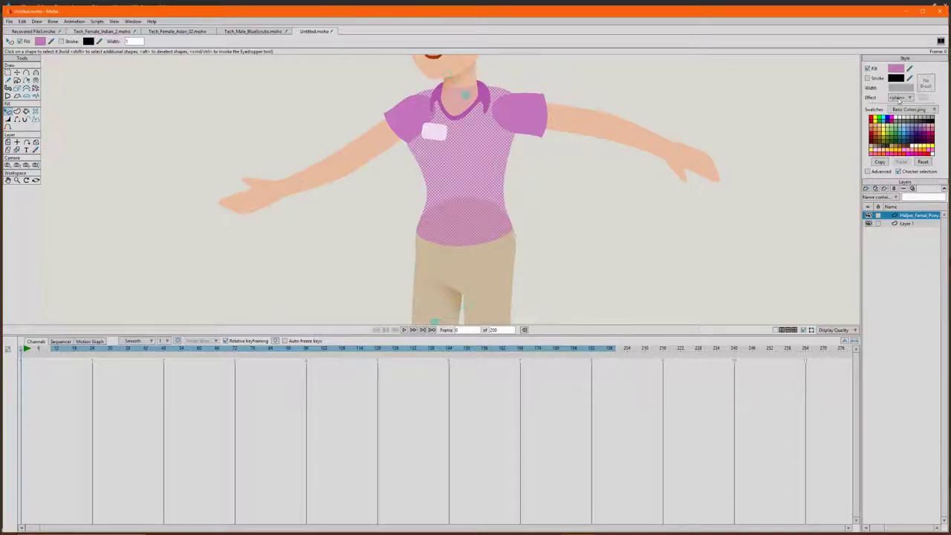
{"action": "left_click", "coordinate": [899, 99]}
{"action": "left_click", "coordinate": [906, 138]}
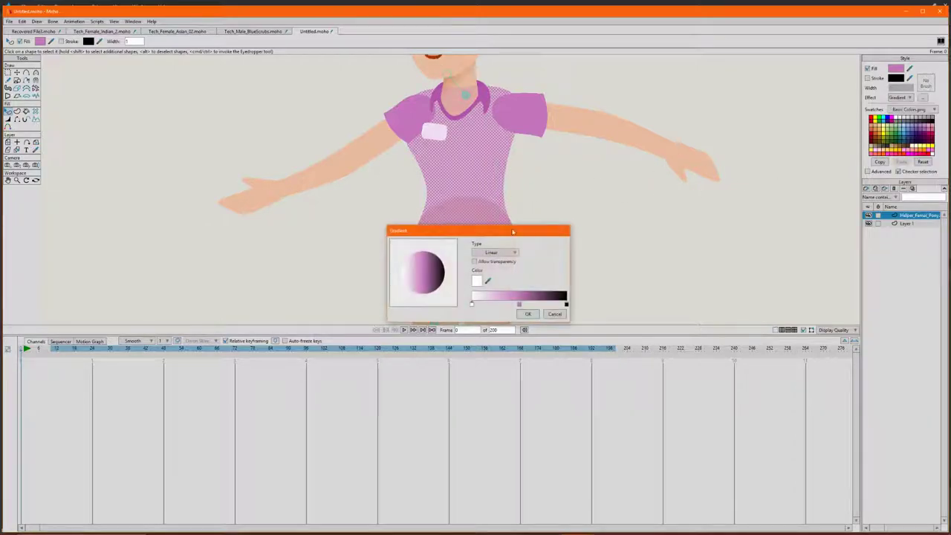
{"action": "left_click_drag", "start_coordinate": [473, 305], "coordinate": [488, 305]}
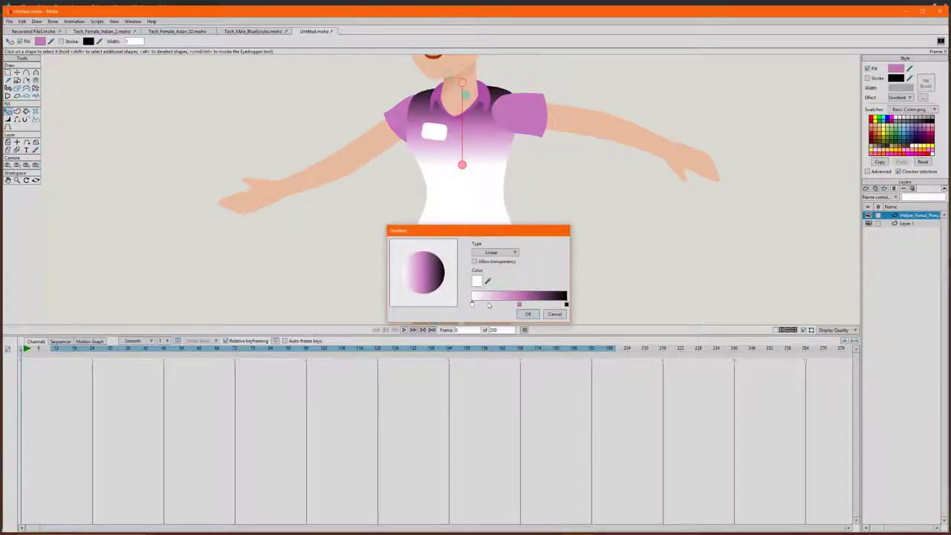
{"action": "key", "text": "Delete"}
- Recolour the shirt gradient's black stop to a darker purple, RGB 182, 94, 173, and accept the gradient
{"action": "left_click", "coordinate": [566, 304]}
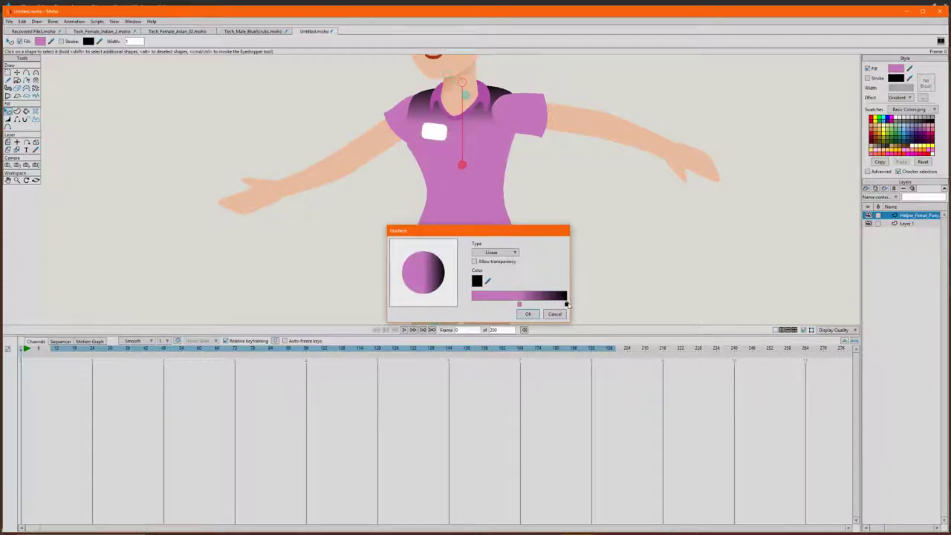
{"action": "left_click_drag", "start_coordinate": [488, 281], "coordinate": [484, 294]}
{"action": "left_click", "coordinate": [477, 282]}
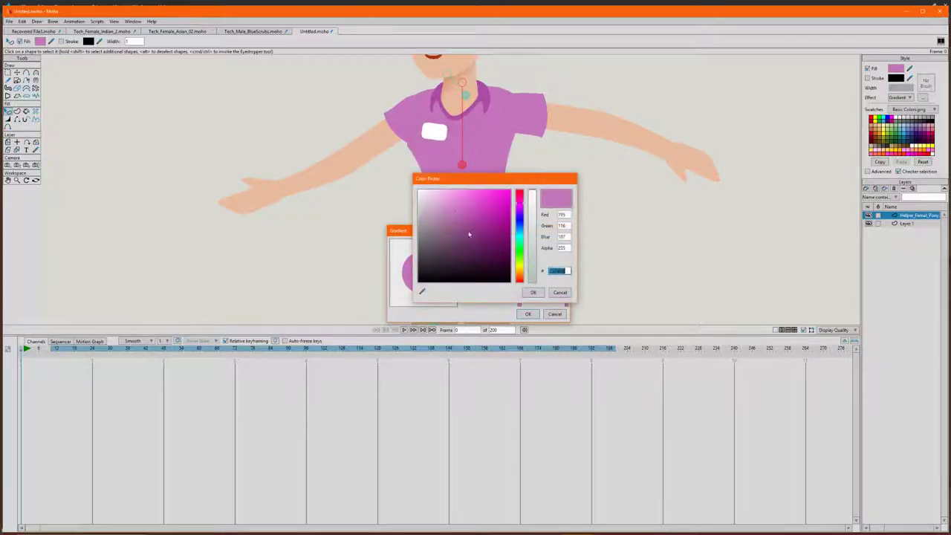
{"action": "left_click", "coordinate": [458, 215]}
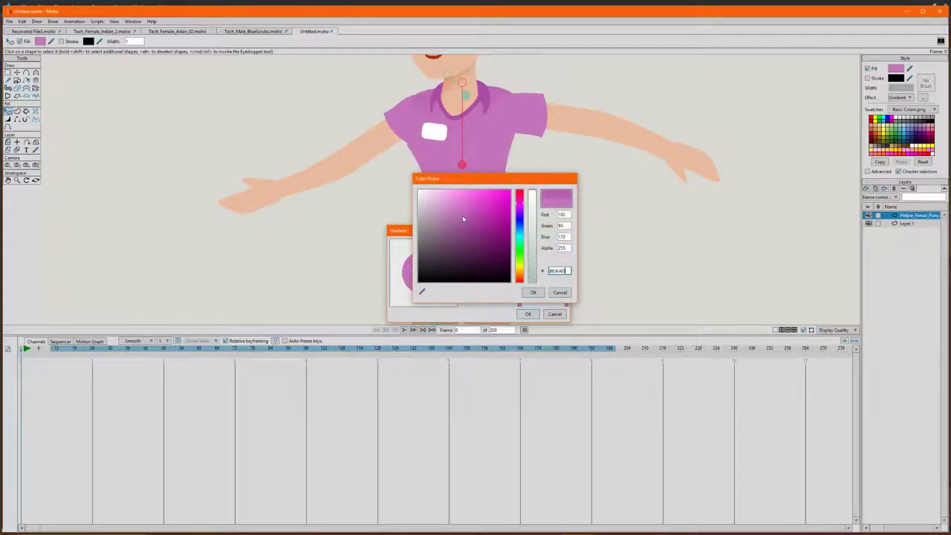
{"action": "left_click", "coordinate": [535, 293]}
{"action": "left_click", "coordinate": [528, 314]}
- Place the shirt gradient's handles horizontally across the waist edge on the ponytail side to shade that side of the torso
{"action": "left_click_drag", "start_coordinate": [466, 169], "coordinate": [490, 193]}
{"action": "left_click", "coordinate": [540, 198]}
{"action": "mouse_move", "coordinate": [497, 123]}
{"action": "left_mouse_down"}
{"action": "mouse_move", "coordinate": [528, 191]}
{"action": "mouse_move", "coordinate": [514, 209]}
{"action": "mouse_move", "coordinate": [517, 196]}
{"action": "left_mouse_up"}
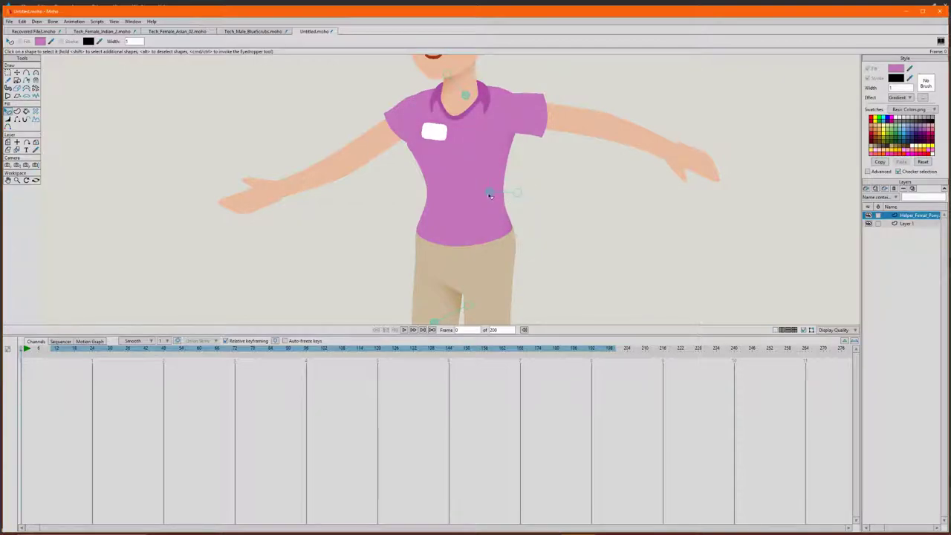
- Recolour the fill of the sleeve opposite the ponytail side to a darker purple, RGB 182, 98, 173
{"action": "left_click", "coordinate": [395, 127]}
{"action": "left_click", "coordinate": [895, 69]}
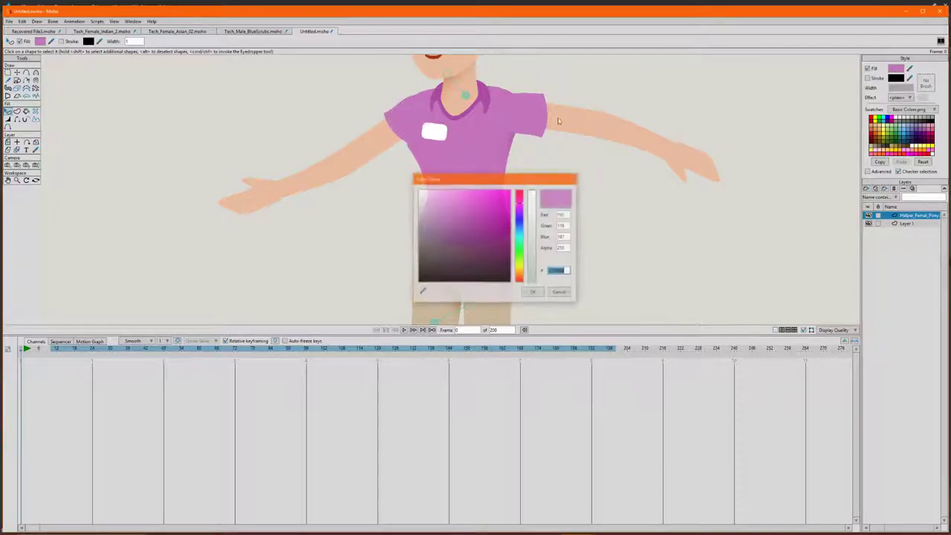
{"action": "left_click", "coordinate": [461, 218]}
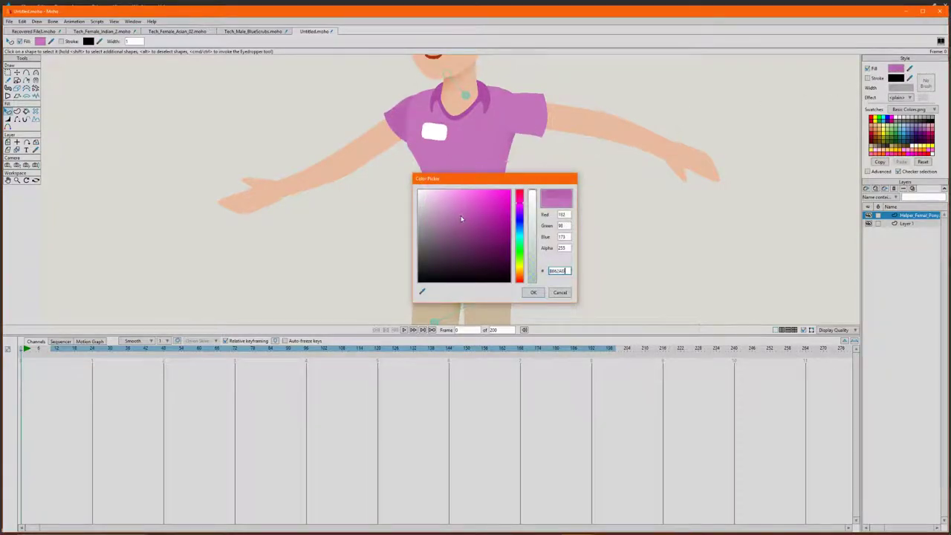
{"action": "left_click", "coordinate": [534, 292]}
- Apply a linear Gradient effect to the back hair shape above the ear and delete its white colour stop
{"action": "scroll", "coordinate": [516, 216], "scroll_direction": "down", "scroll_amount": 3}
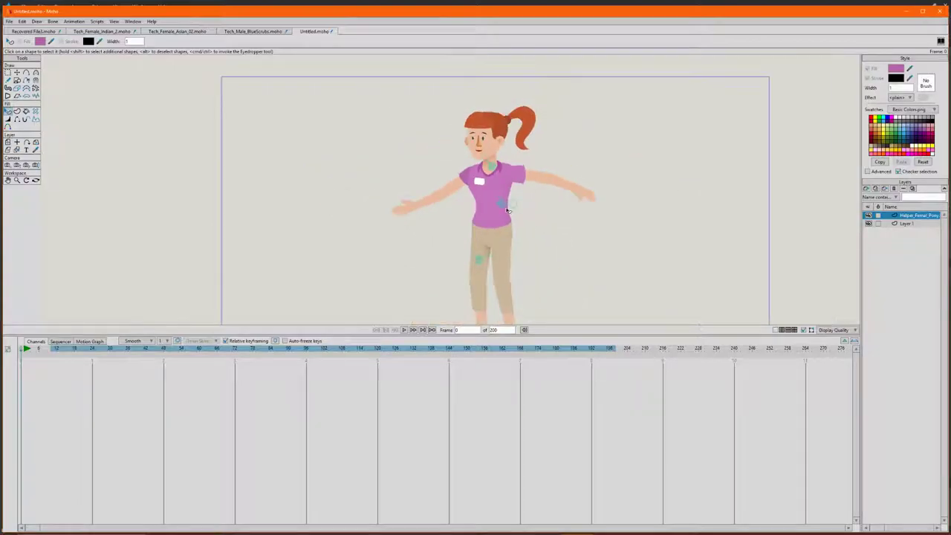
{"action": "scroll", "coordinate": [490, 186], "scroll_direction": "up", "scroll_amount": 5}
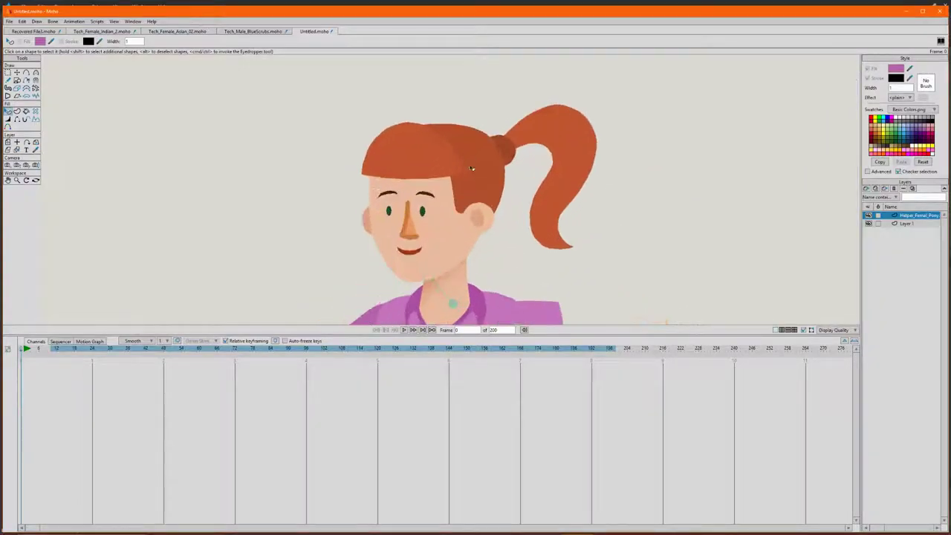
{"action": "left_click", "coordinate": [469, 166]}
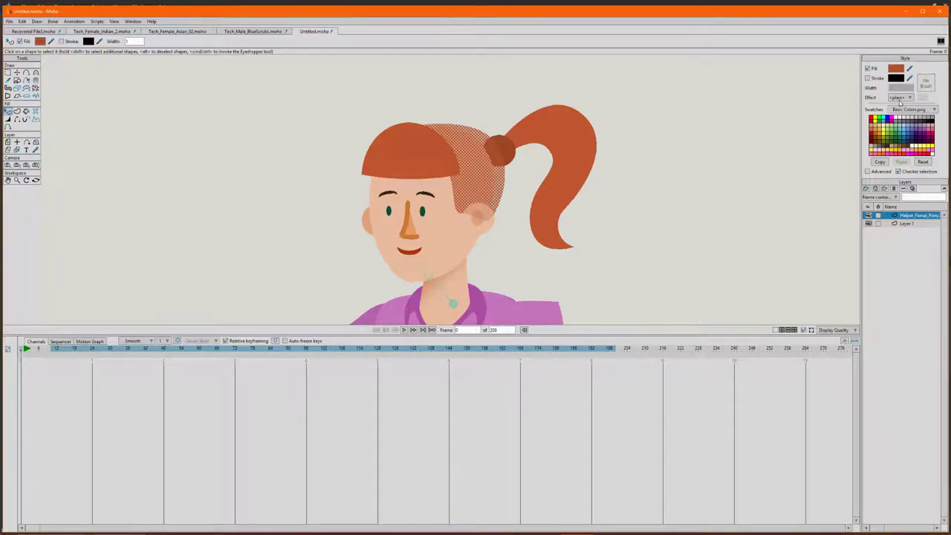
{"action": "left_click", "coordinate": [899, 98]}
{"action": "left_click", "coordinate": [908, 143]}
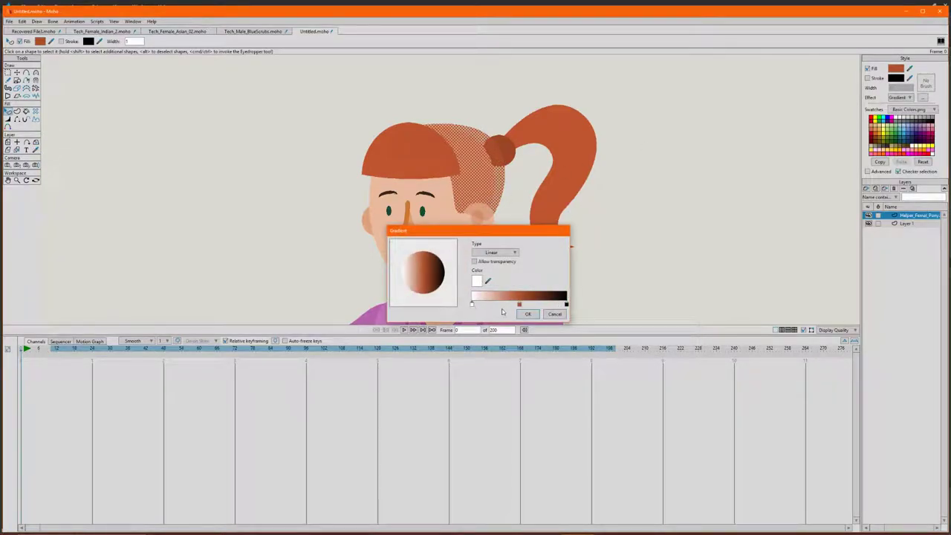
{"action": "key", "text": "Delete"}
- Recolour the back hair gradient's black stop to a darker shade sampled from the hair's orange-brown, and accept the gradient
{"action": "left_click", "coordinate": [567, 305]}
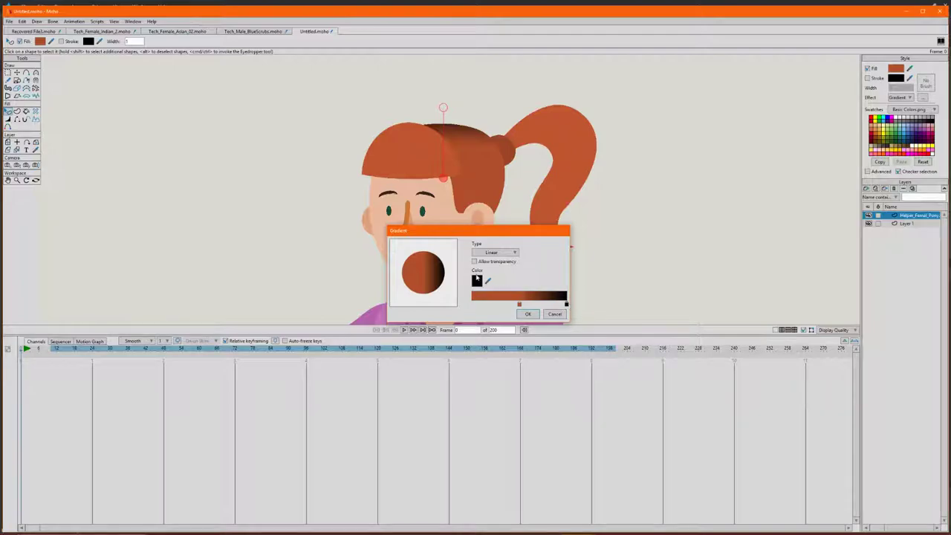
{"action": "left_click_drag", "start_coordinate": [488, 282], "coordinate": [482, 296]}
{"action": "left_click", "coordinate": [479, 282]}
{"action": "left_click", "coordinate": [492, 229]}
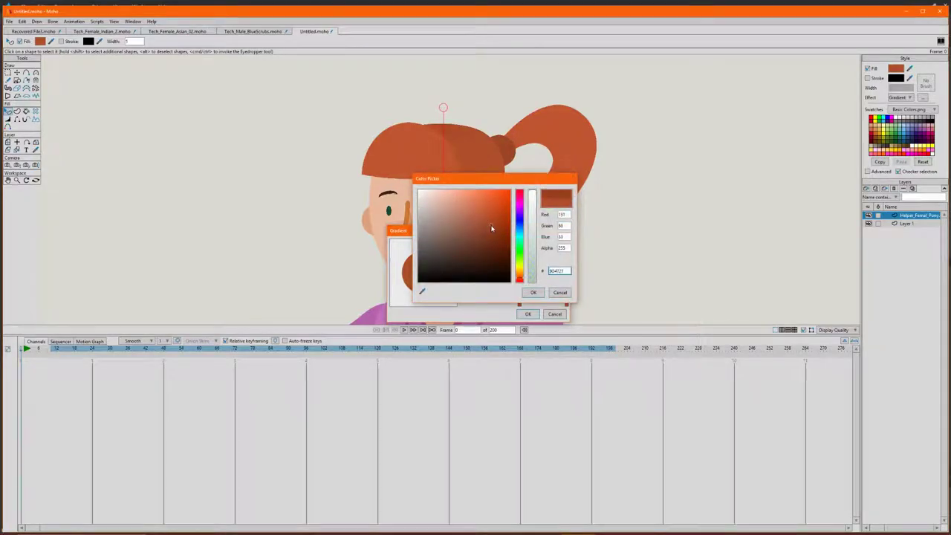
{"action": "left_click", "coordinate": [532, 293]}
{"action": "left_click", "coordinate": [527, 313]}
- Place the back hair gradient's handles from the crown down to just above the ear so the hair darkens towards the ear
{"action": "left_click", "coordinate": [472, 150]}
{"action": "left_click_drag", "start_coordinate": [444, 107], "coordinate": [476, 256]}
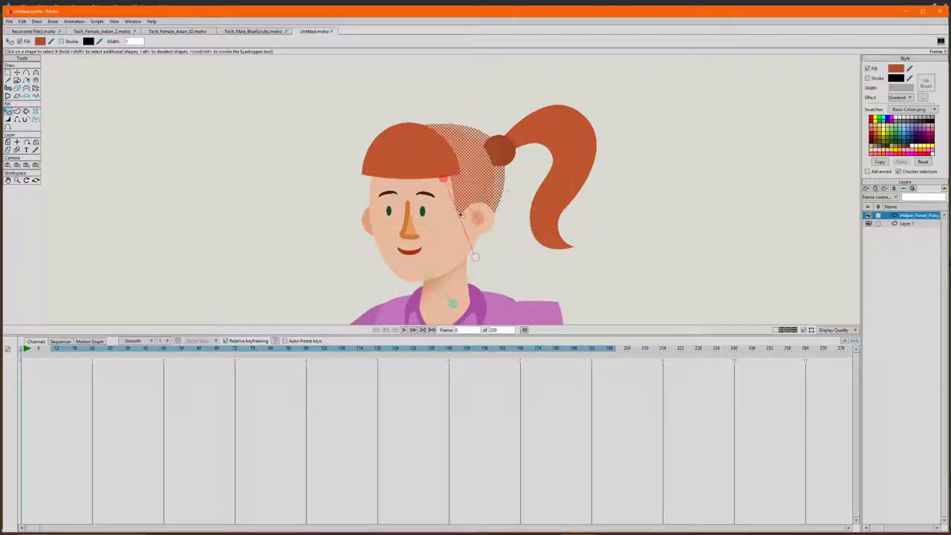
{"action": "left_click_drag", "start_coordinate": [444, 178], "coordinate": [451, 125]}
{"action": "left_click", "coordinate": [656, 196]}
{"action": "left_click_drag", "start_coordinate": [485, 203], "coordinate": [473, 179]}
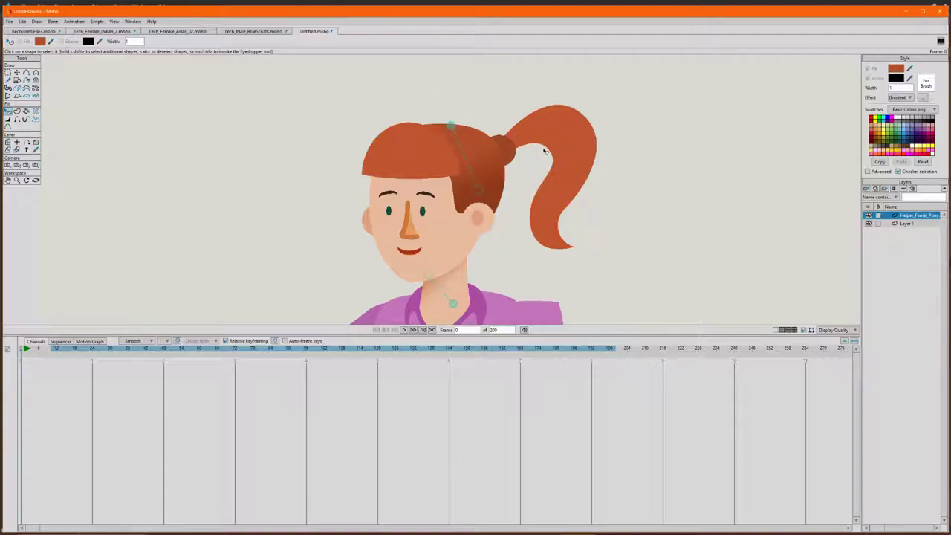
- Apply a linear Gradient effect to the ponytail shape and delete its white colour stop
{"action": "left_click", "coordinate": [572, 141]}
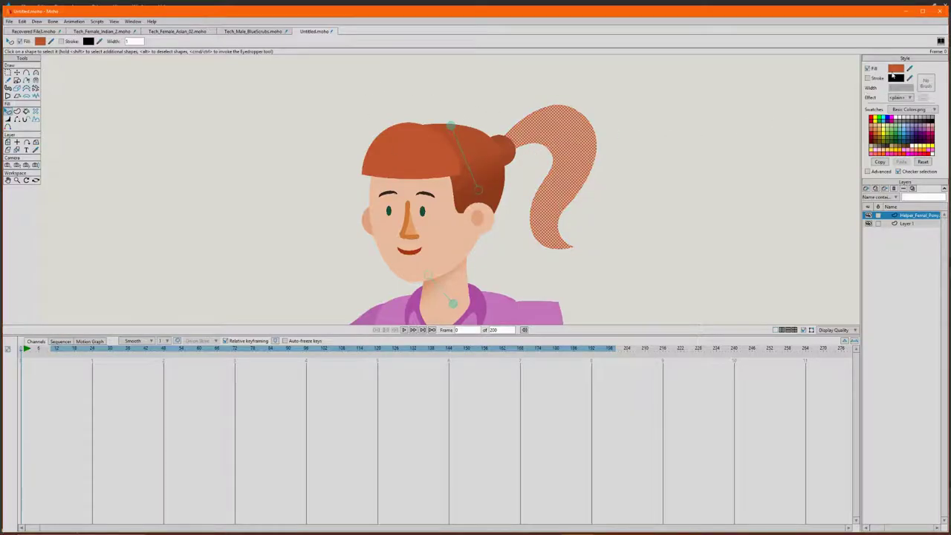
{"action": "left_click", "coordinate": [901, 97]}
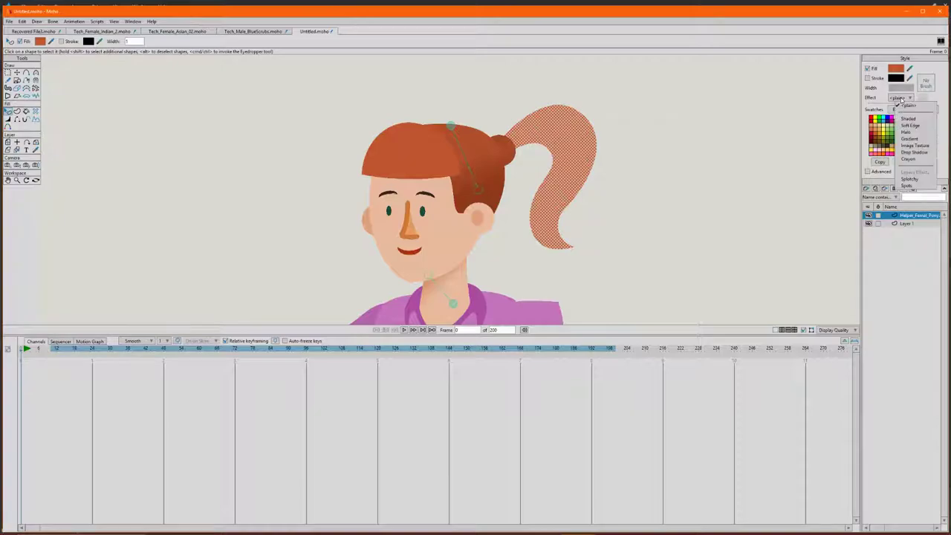
{"action": "left_click", "coordinate": [913, 139]}
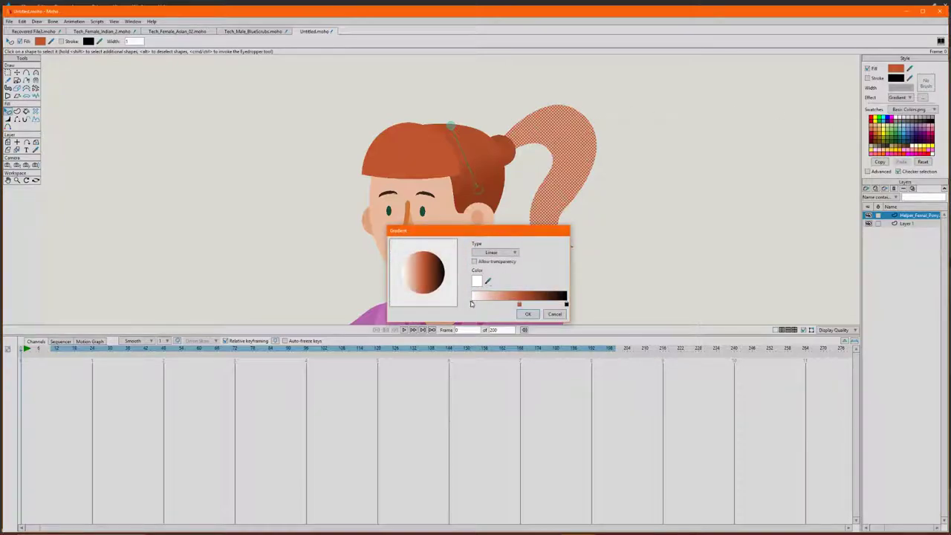
{"action": "left_click", "coordinate": [471, 304]}
{"action": "key", "text": "Delete"}
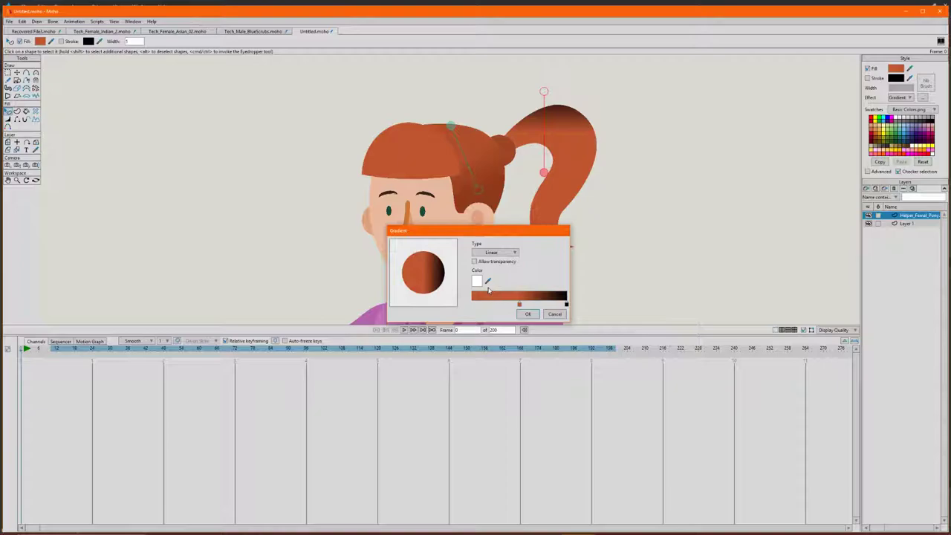
- Recolour the ponytail gradient's black stop to a light orange, RGB 229, 178, 128, and accept the gradient
{"action": "left_click", "coordinate": [566, 305]}
{"action": "left_click_drag", "start_coordinate": [486, 281], "coordinate": [484, 296]}
{"action": "left_click", "coordinate": [478, 282]}
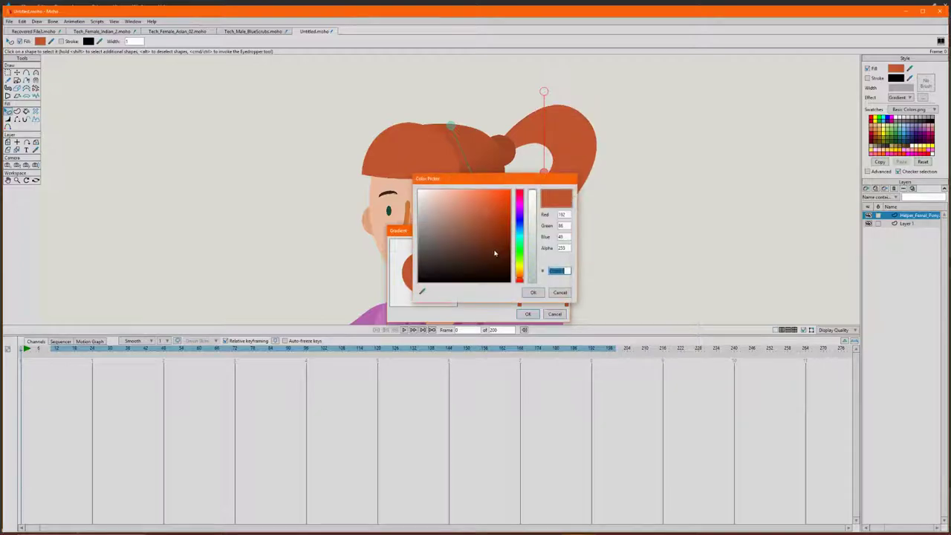
{"action": "left_click_drag", "start_coordinate": [484, 211], "coordinate": [459, 202]}
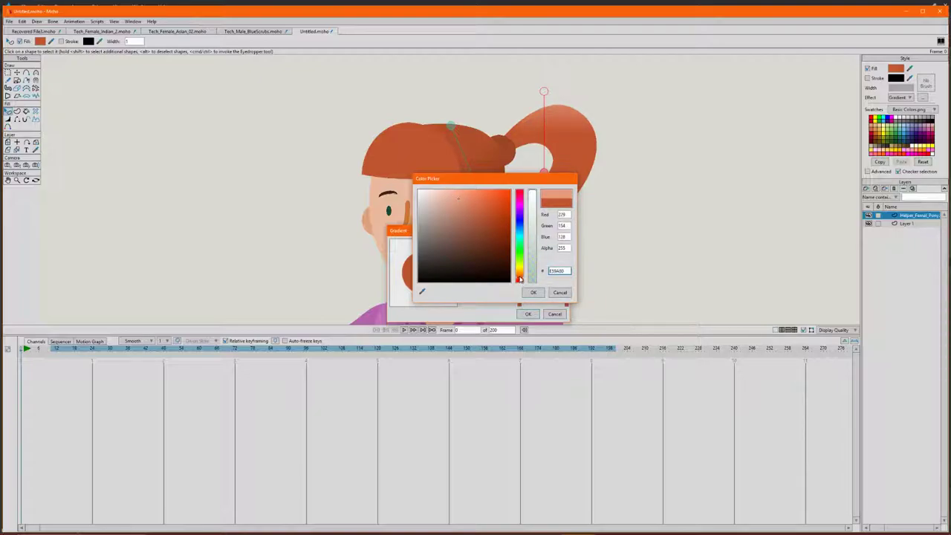
{"action": "left_click_drag", "start_coordinate": [520, 278], "coordinate": [522, 277]}
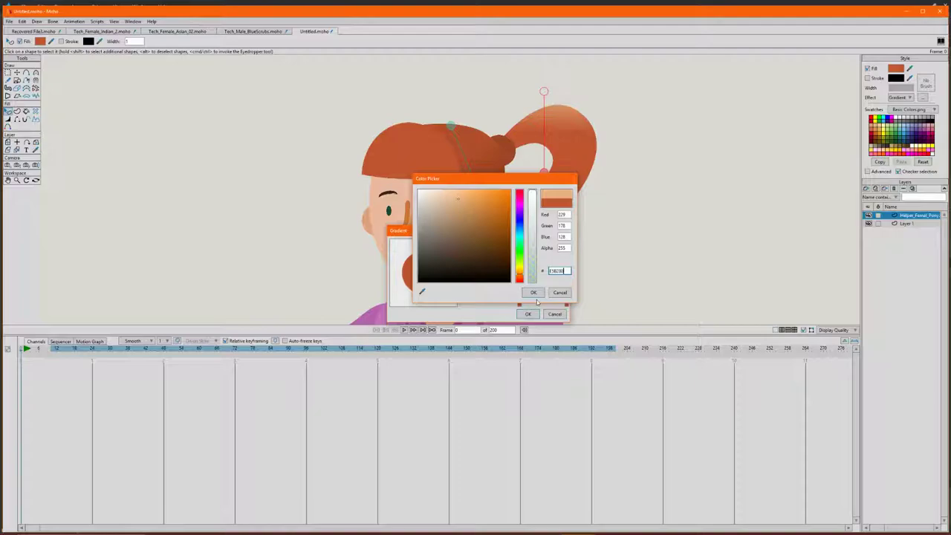
{"action": "left_click", "coordinate": [534, 293]}
{"action": "key", "text": "Return"}
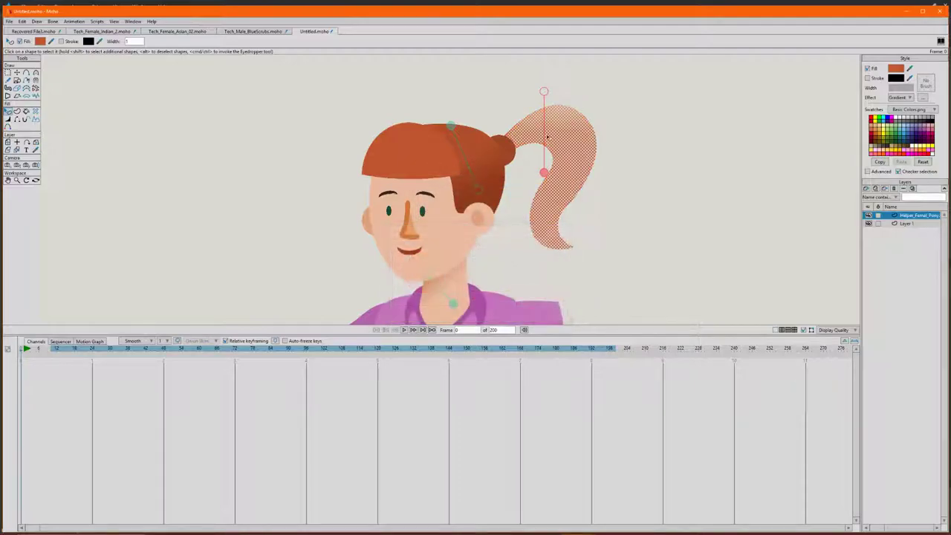
- Place the ponytail gradient's handles from near the ponytail's base to just beyond its tip, lightening the tip
{"action": "left_click_drag", "start_coordinate": [544, 93], "coordinate": [546, 234]}
{"action": "mouse_move", "coordinate": [545, 174]}
{"action": "left_mouse_down"}
{"action": "mouse_move", "coordinate": [537, 140]}
{"action": "mouse_move", "coordinate": [546, 200]}
{"action": "mouse_move", "coordinate": [578, 285]}
{"action": "left_mouse_up"}
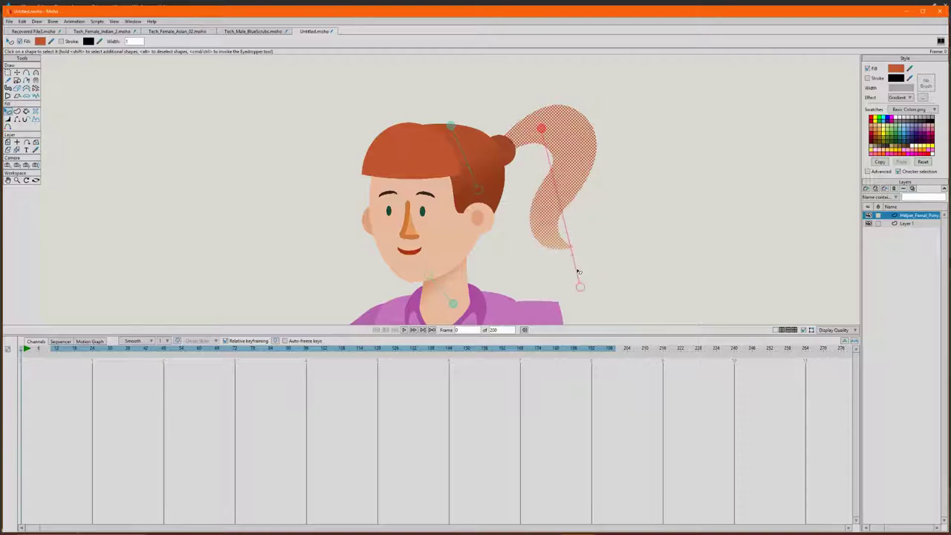
{"action": "key", "text": "Return"}
{"action": "left_click_drag", "start_coordinate": [540, 133], "coordinate": [532, 127]}
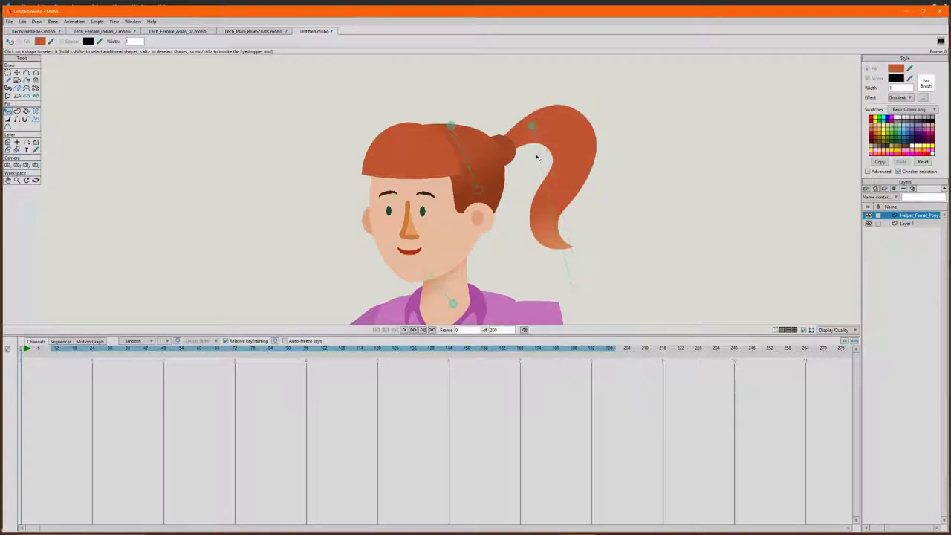
- Examine the shading on the character's hair, shirt, arms and hands at close and full-figure views
{"action": "scroll", "coordinate": [458, 246], "scroll_direction": "down", "scroll_amount": 5}
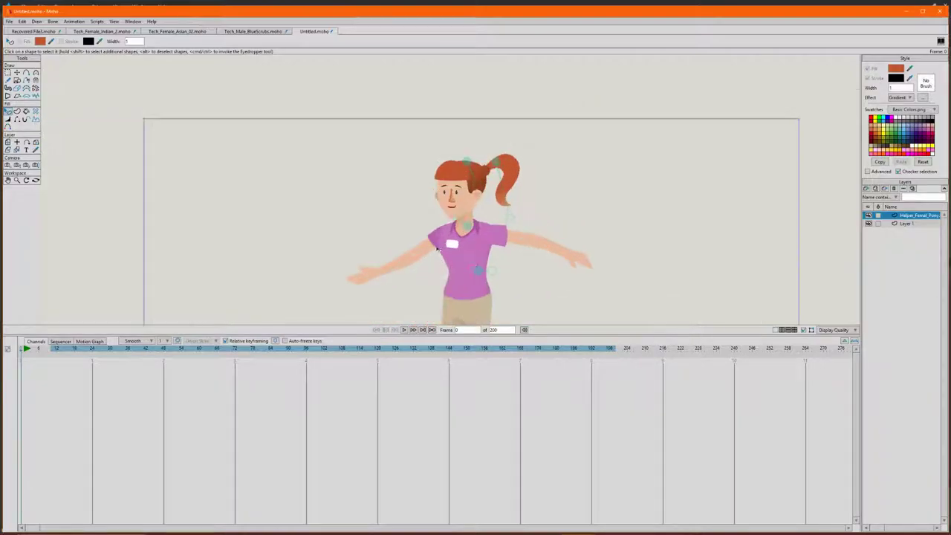
{"action": "scroll", "coordinate": [443, 275], "scroll_direction": "up", "scroll_amount": 5}
{"action": "scroll", "coordinate": [438, 269], "scroll_direction": "down", "scroll_amount": 5}
{"action": "scroll", "coordinate": [430, 260], "scroll_direction": "up", "scroll_amount": 4}
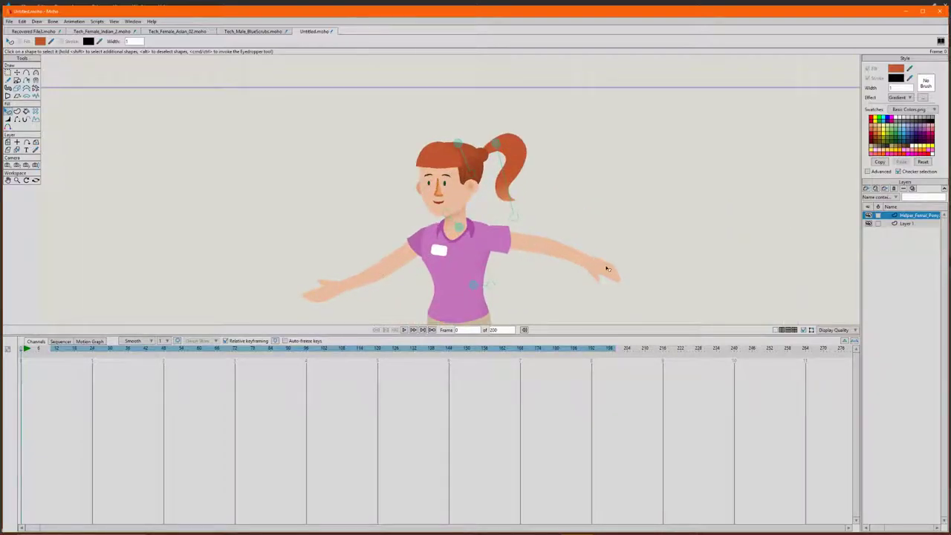
{"action": "scroll", "coordinate": [592, 264], "scroll_direction": "down", "scroll_amount": 4}
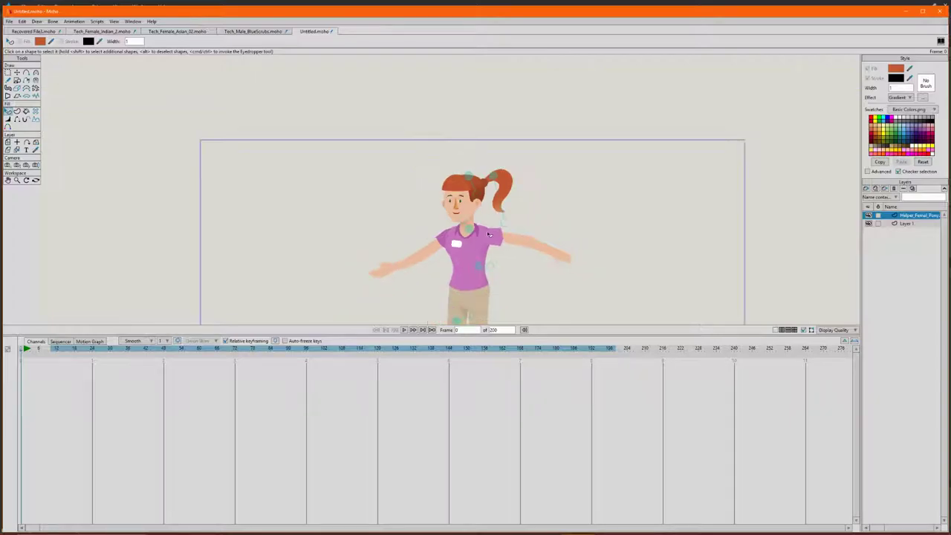
{"action": "scroll", "coordinate": [520, 269], "scroll_direction": "up", "scroll_amount": 6}
{"action": "left_click", "coordinate": [520, 234]}
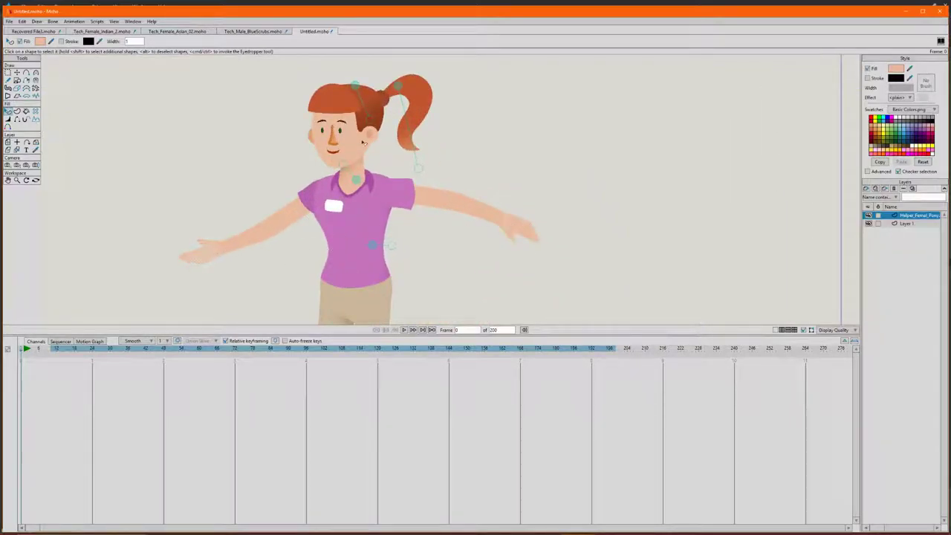
{"action": "scroll", "coordinate": [339, 196], "scroll_direction": "down", "scroll_amount": 3}
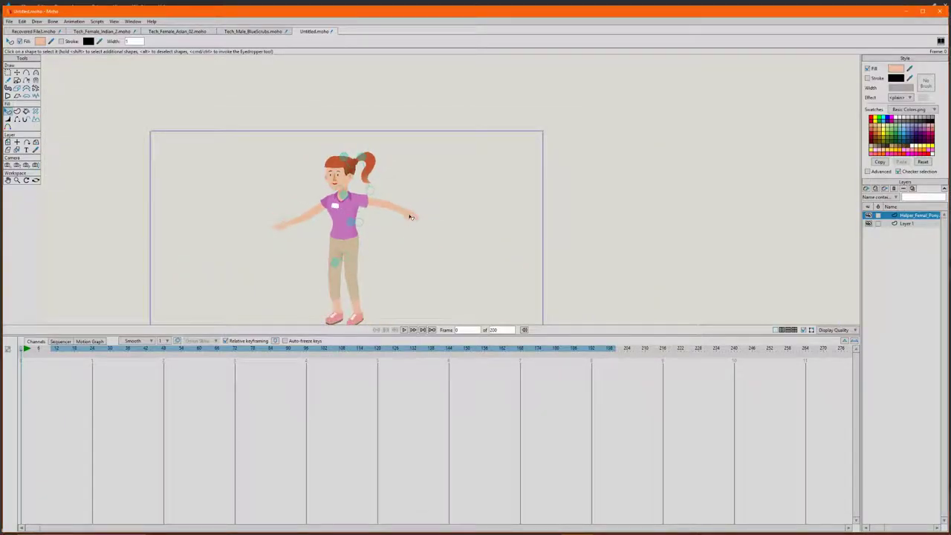
{"action": "scroll", "coordinate": [312, 201], "scroll_direction": "up", "scroll_amount": 5}
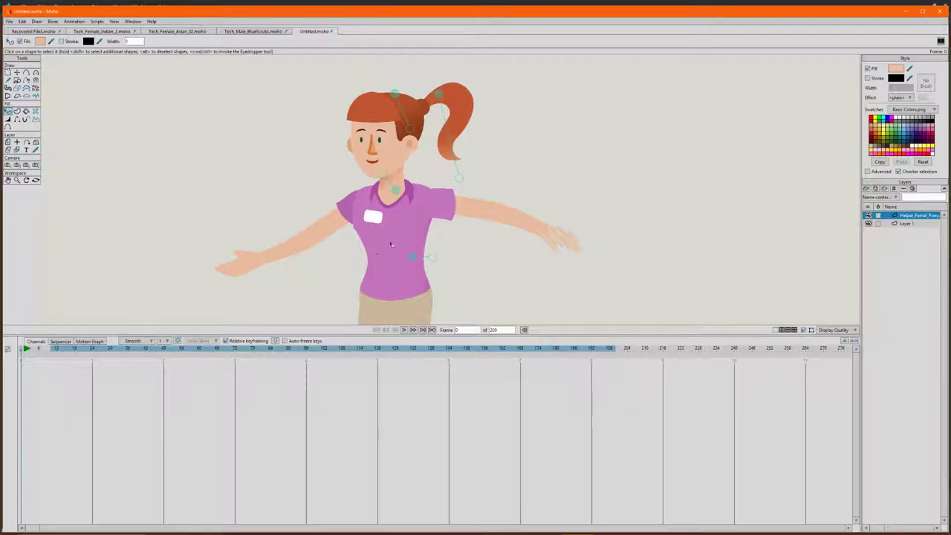
- Delete the empty Layer 1
{"action": "left_click", "coordinate": [905, 224]}
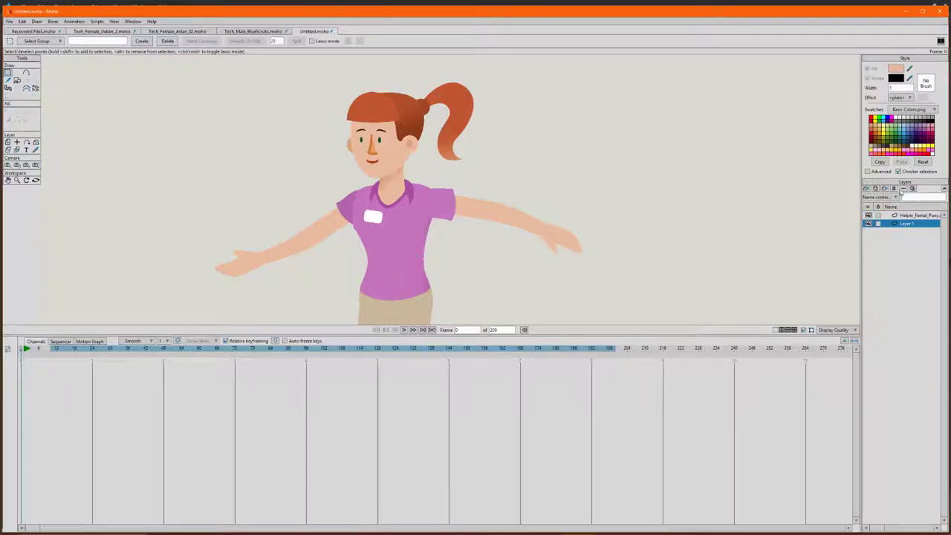
{"action": "left_click", "coordinate": [894, 189]}
- Select both green eye shapes on the face and cut them from the character layer
{"action": "scroll", "coordinate": [379, 121], "scroll_direction": "down", "scroll_amount": 5}
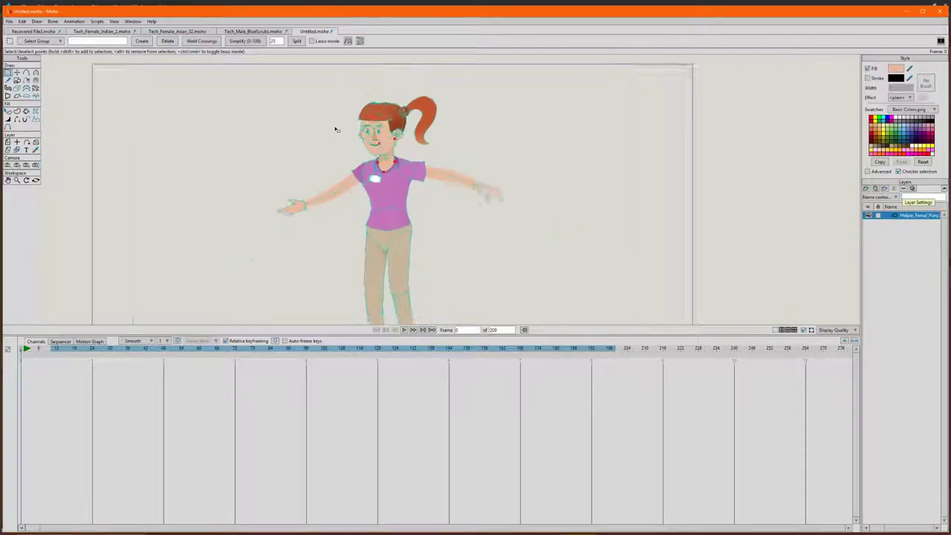
{"action": "scroll", "coordinate": [336, 132], "scroll_direction": "up", "scroll_amount": 4}
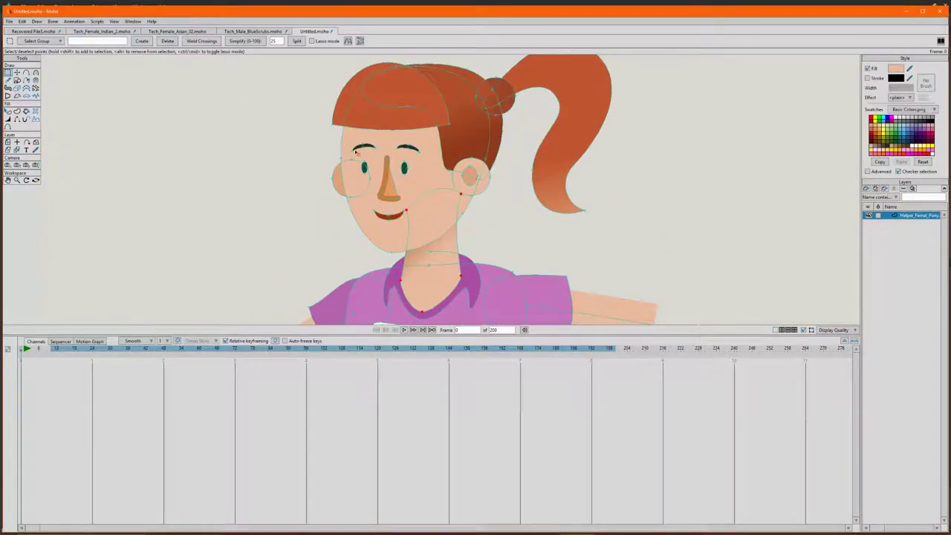
{"action": "scroll", "coordinate": [349, 161], "scroll_direction": "up", "scroll_amount": 2}
{"action": "left_click", "coordinate": [363, 165]}
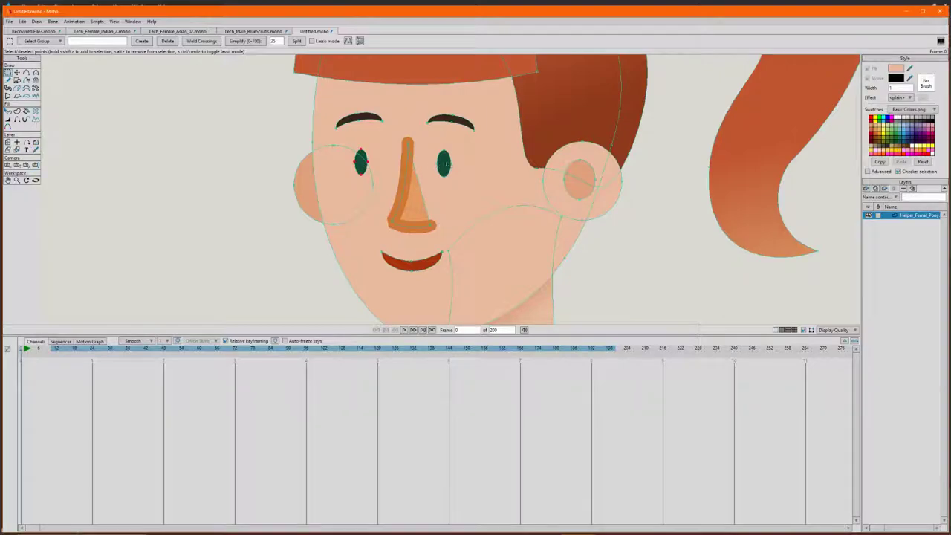
{"action": "key", "text": "Delete"}
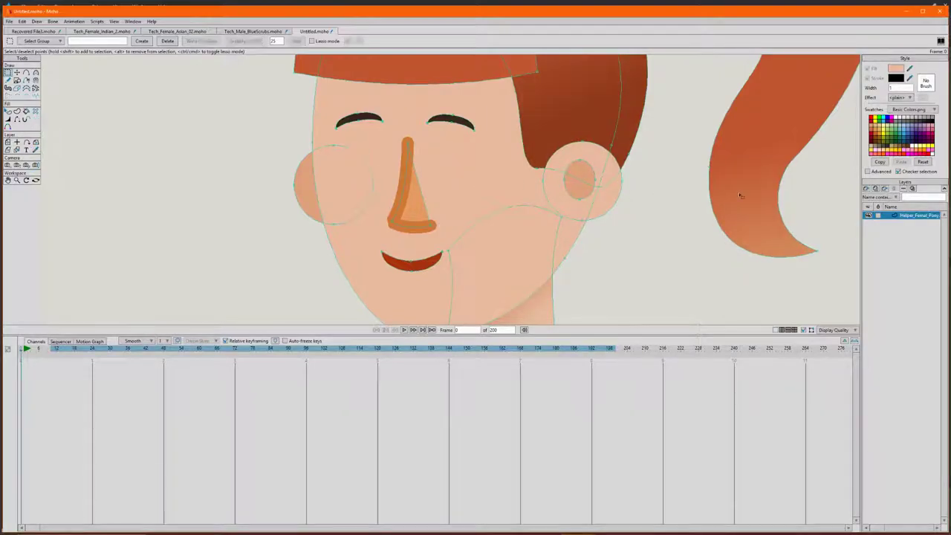
- Create a new vector layer named Eyes_open and paste the cut eyes into it
{"action": "left_click", "coordinate": [866, 189]}
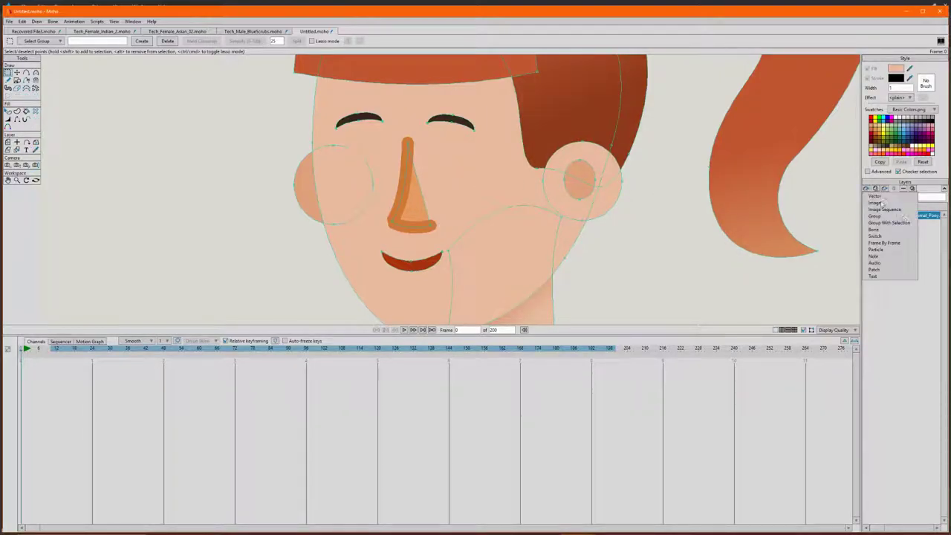
{"action": "left_click", "coordinate": [875, 197]}
{"action": "type", "text": "Eyes_open"}
{"action": "key", "text": "Return"}
{"action": "left_click", "coordinate": [869, 216]}
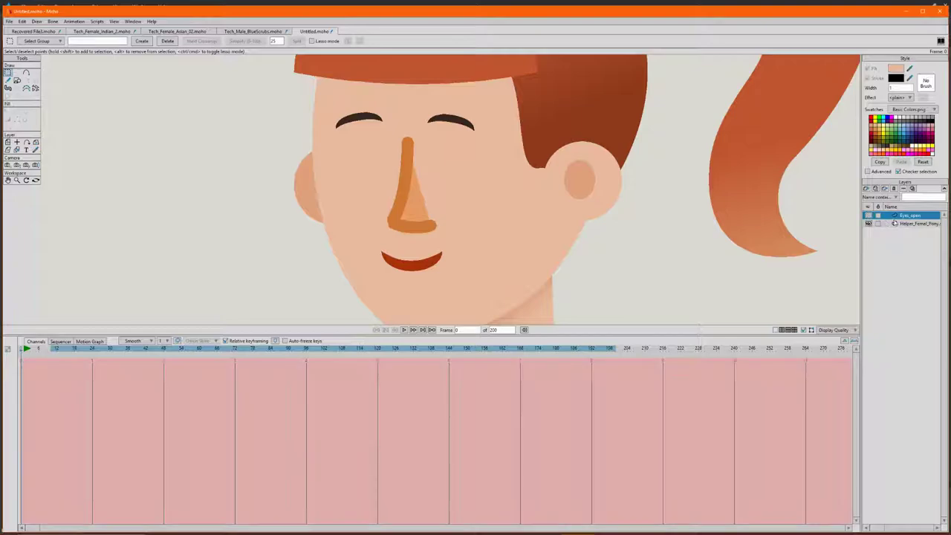
{"action": "left_click", "coordinate": [868, 216]}
{"action": "key", "text": "ctrl+v"}
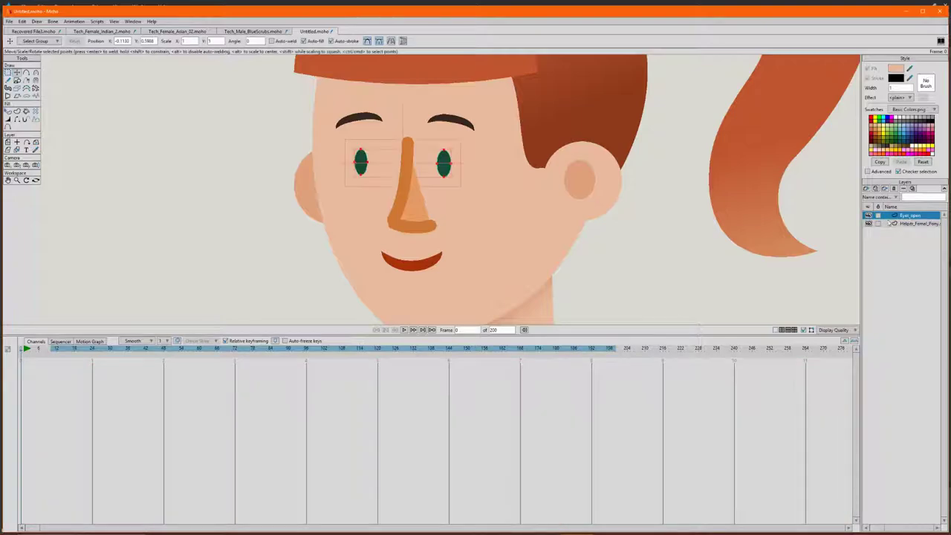
- Hide the Eyes_open layer and make the character's main layer active
{"action": "left_click", "coordinate": [869, 215]}
{"action": "left_click", "coordinate": [914, 225]}
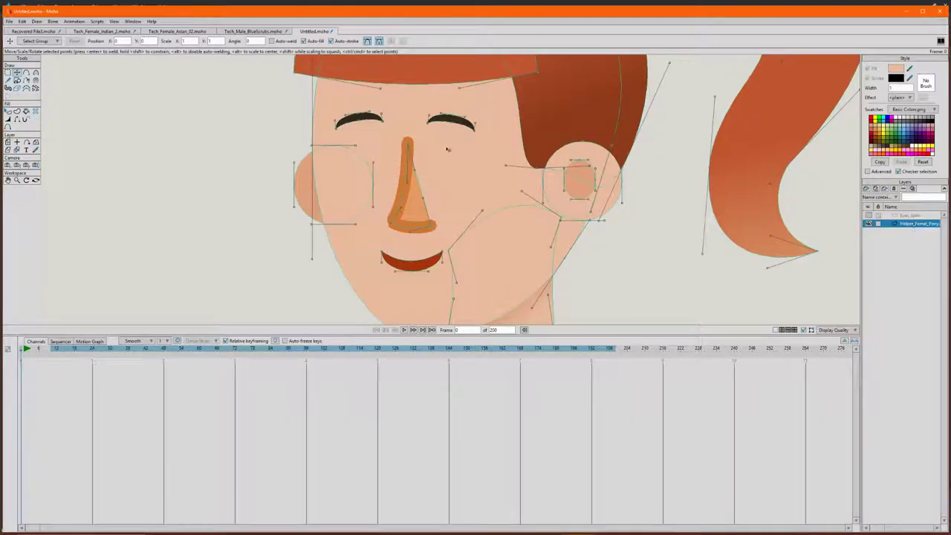
- Select both eyebrows on the face and cut them from the character layer
{"action": "left_click", "coordinate": [360, 117]}
{"action": "left_click", "coordinate": [443, 120], "text": "shift"}
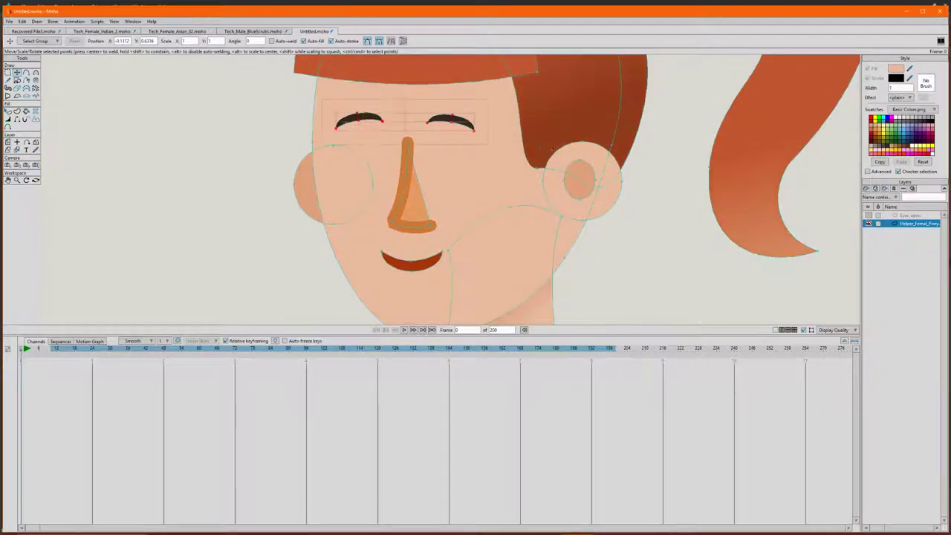
{"action": "key", "text": "Delete"}
- Create a new vector layer named Brows and paste the cut eyebrows into it
{"action": "left_click", "coordinate": [834, 176]}
{"action": "left_click", "coordinate": [865, 190]}
{"action": "left_click", "coordinate": [884, 198]}
{"action": "double_click", "coordinate": [910, 223]}
{"action": "type", "text": "Eye"}
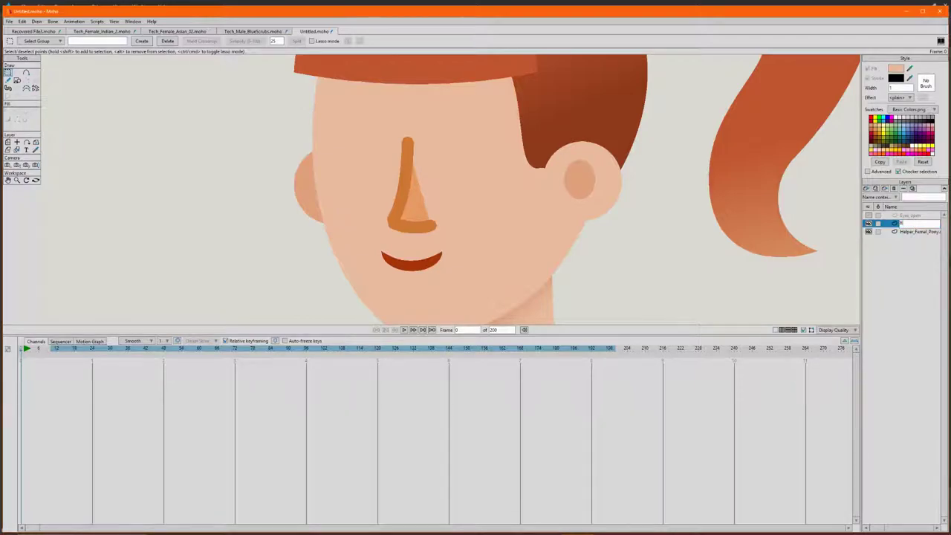
{"action": "key", "text": "Return"}
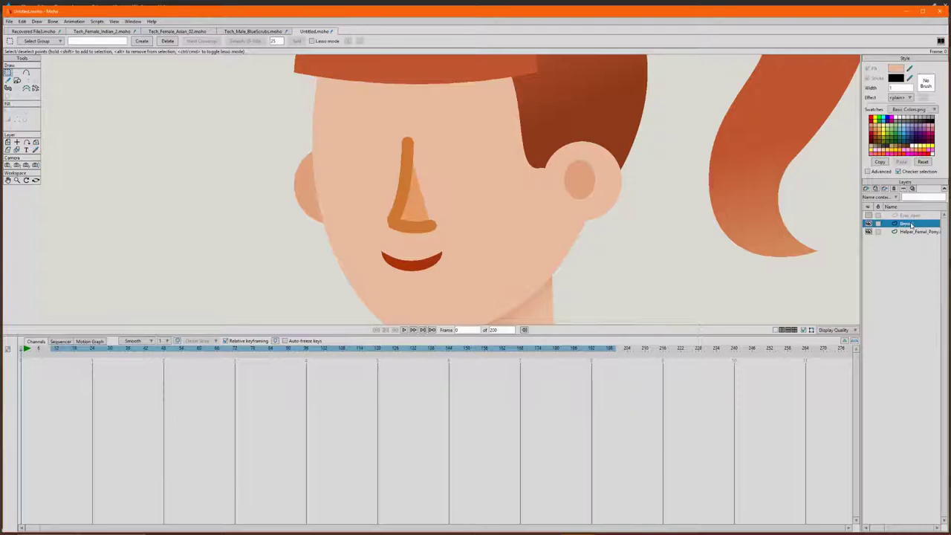
{"action": "key", "text": "ctrl+v"}
- Hide the Brows layer and cut the mouth shape from the character's main layer
{"action": "left_click", "coordinate": [869, 223]}
{"action": "left_click", "coordinate": [910, 232]}
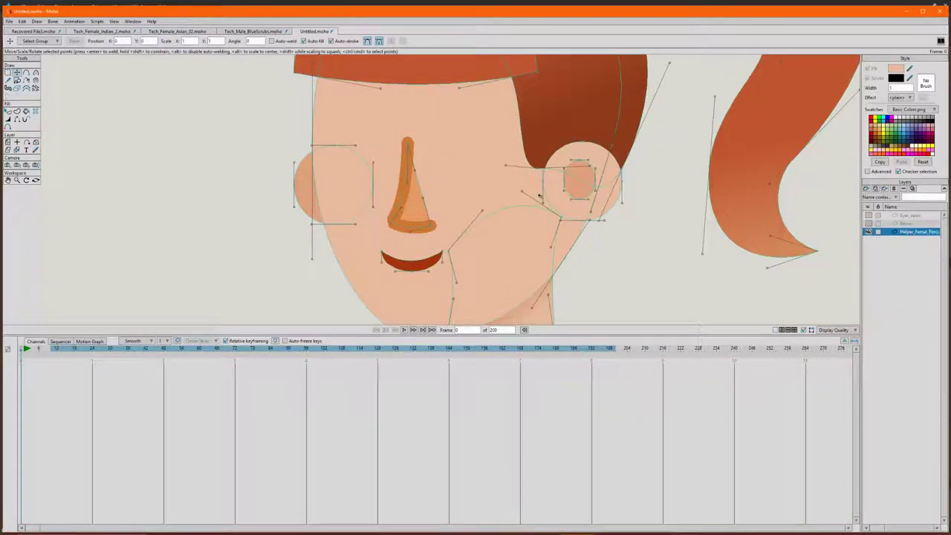
{"action": "left_click", "coordinate": [425, 264]}
{"action": "key", "text": "Delete"}
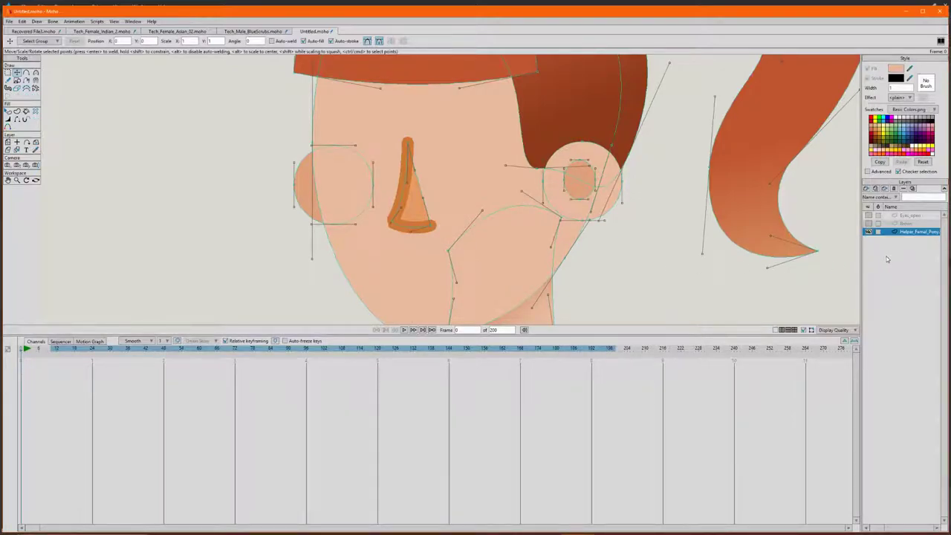
- Paste the cut mouth into a new vector layer named Mouth and hide that layer
{"action": "left_click", "coordinate": [867, 189]}
{"action": "left_click", "coordinate": [876, 196]}
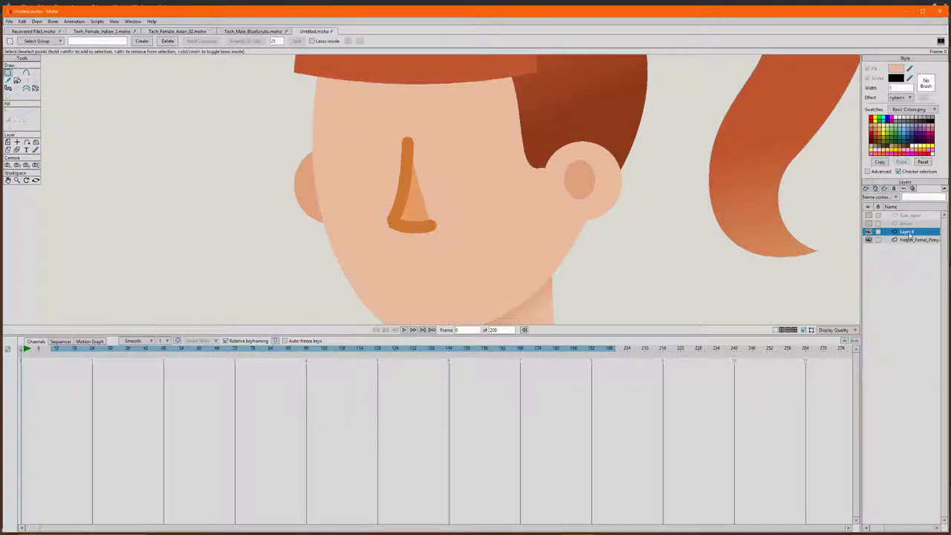
{"action": "double_click", "coordinate": [908, 232]}
{"action": "type", "text": "Nose"}
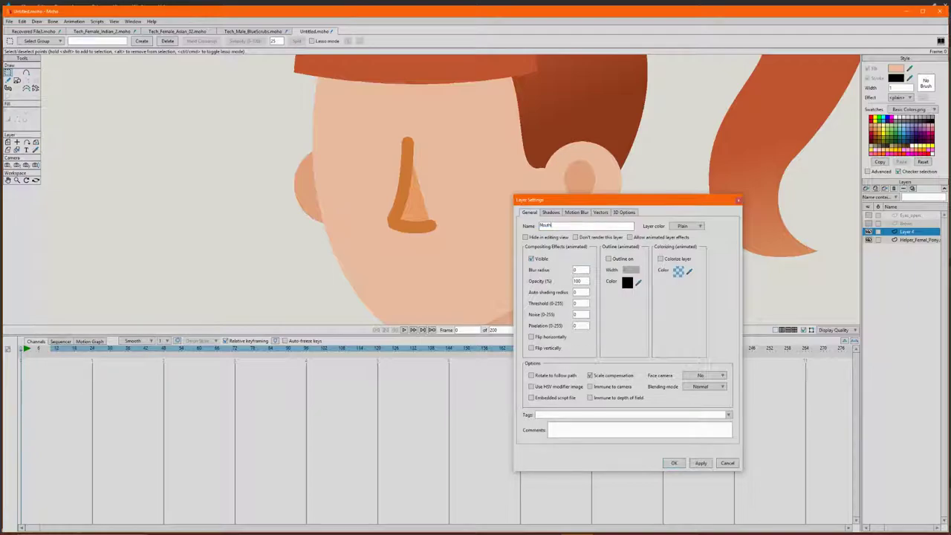
{"action": "key", "text": "Return"}
{"action": "key", "text": "ctrl+v"}
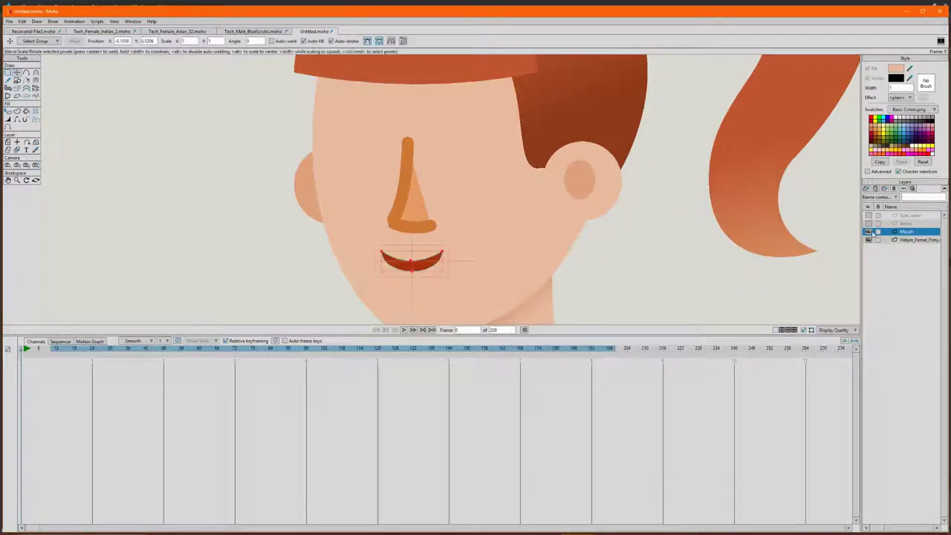
{"action": "left_click", "coordinate": [868, 232]}
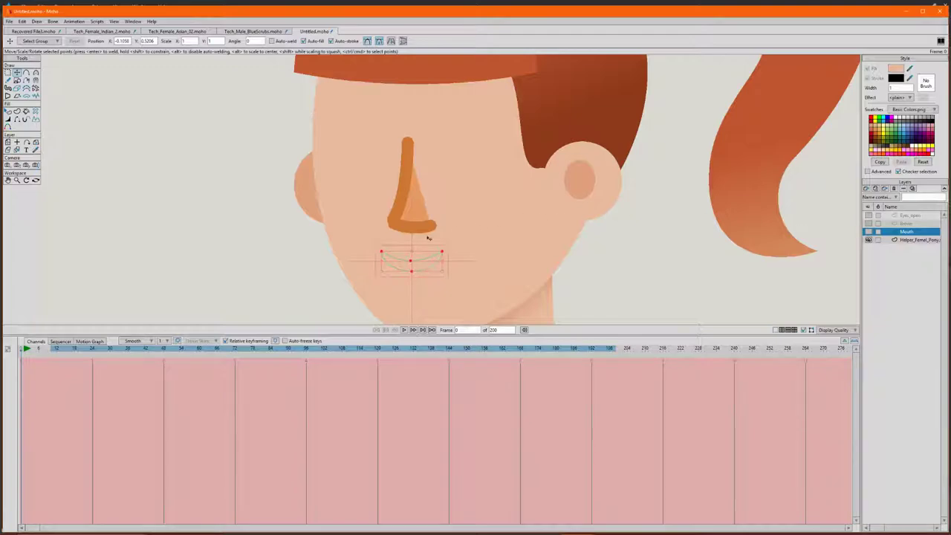
- Select the ponytail shape on the character's main layer and cut it
{"action": "scroll", "coordinate": [524, 213], "scroll_direction": "down", "scroll_amount": 5}
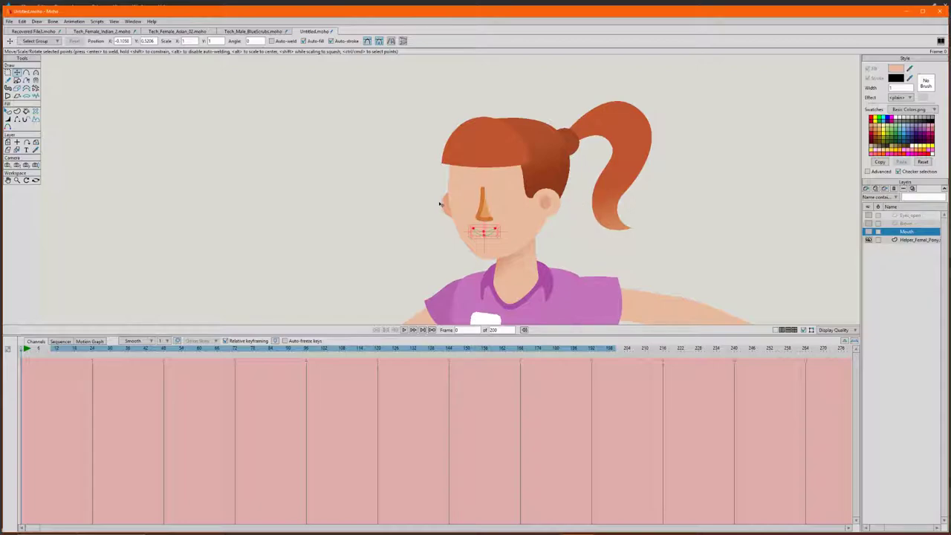
{"action": "left_click", "coordinate": [599, 133]}
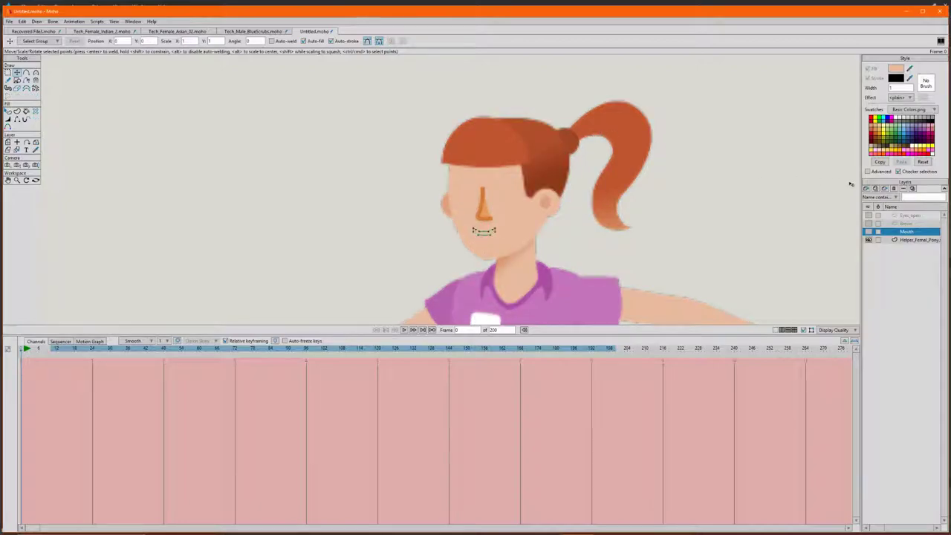
{"action": "left_click", "coordinate": [908, 240]}
{"action": "left_click", "coordinate": [640, 134]}
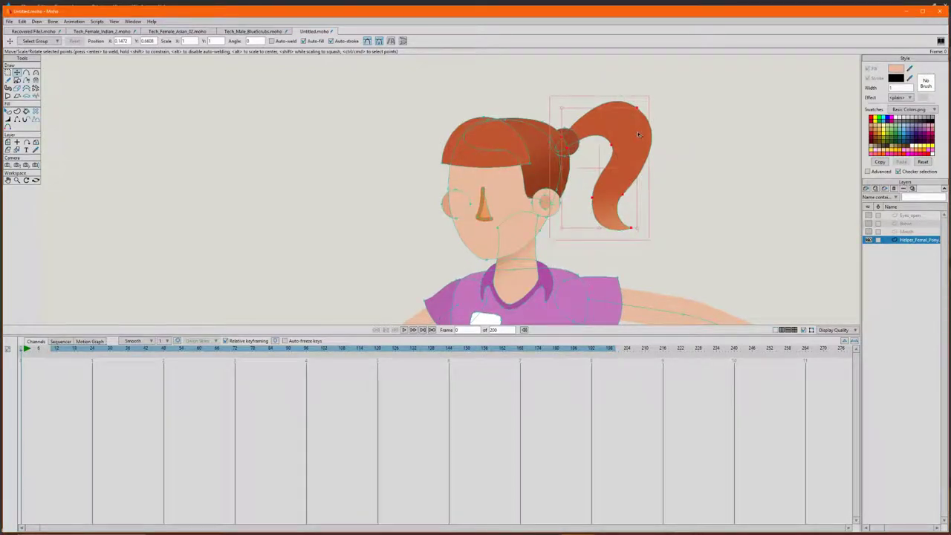
{"action": "key", "text": "Delete"}
- Paste the cut ponytail into a new vector layer named Head_Pony and hide that layer
{"action": "left_click", "coordinate": [866, 189]}
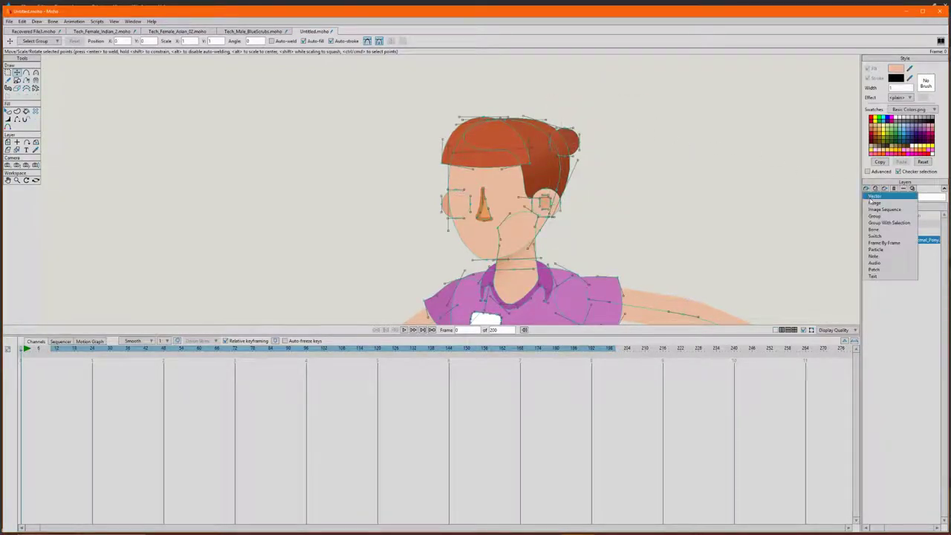
{"action": "left_click", "coordinate": [873, 196]}
{"action": "key", "text": "ctrl+v"}
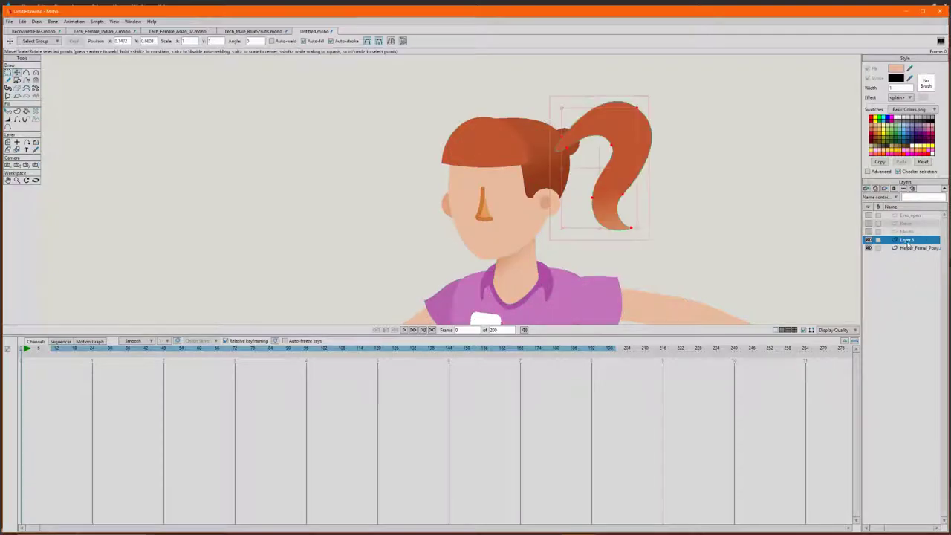
{"action": "double_click", "coordinate": [907, 240]}
{"action": "type", "text": "Head_Pony"}
{"action": "key", "text": "Return"}
{"action": "left_click", "coordinate": [867, 240]}
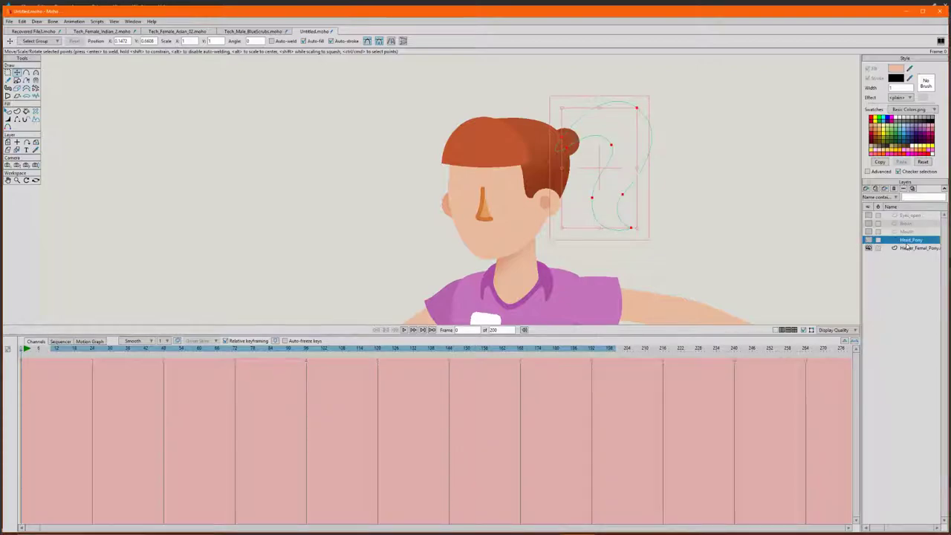
{"action": "key", "text": "Return"}
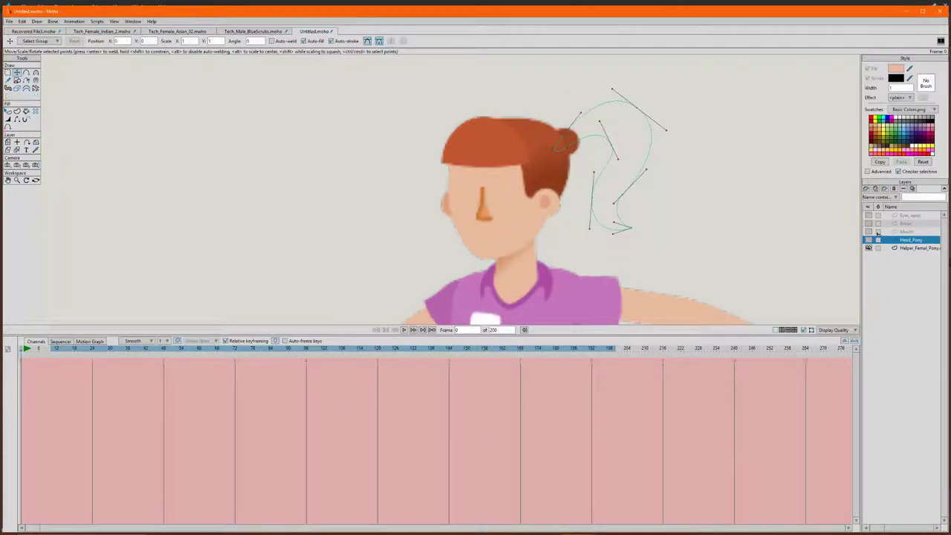
- Select the face, nose, ears, fringe, back hair and hair bun on the main layer and cut them together
{"action": "left_click", "coordinate": [917, 247]}
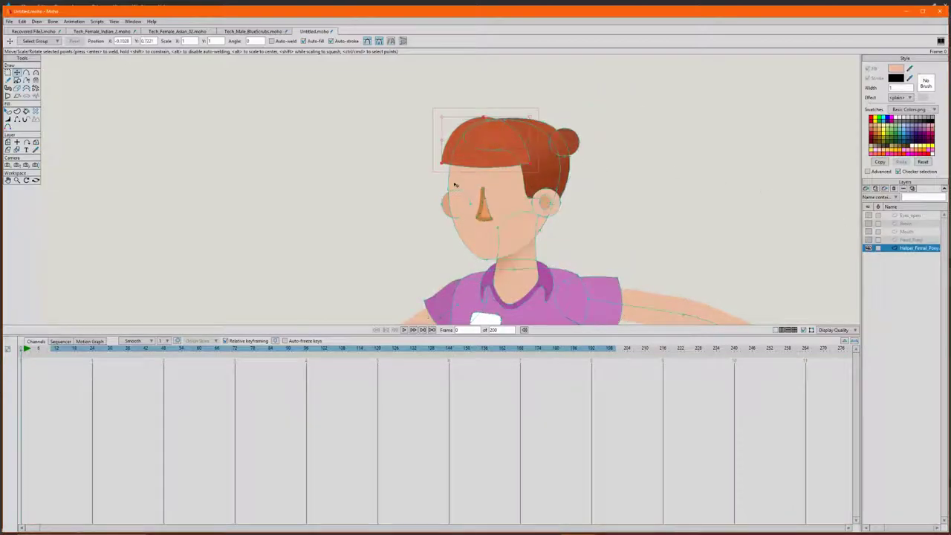
{"action": "left_click", "coordinate": [447, 205], "text": "shift"}
{"action": "left_click", "coordinate": [465, 182], "text": "shift"}
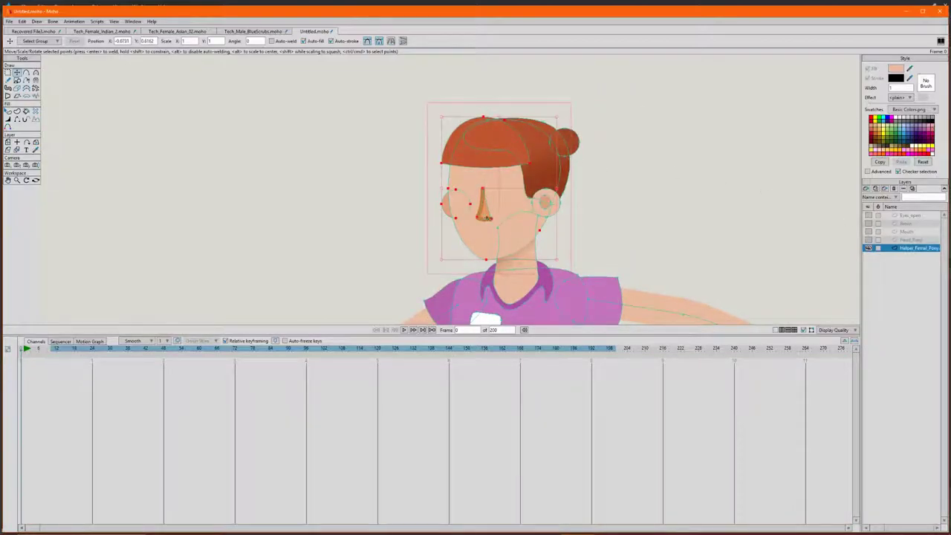
{"action": "left_click", "coordinate": [550, 201], "text": "shift"}
{"action": "left_click", "coordinate": [551, 170], "text": "shift"}
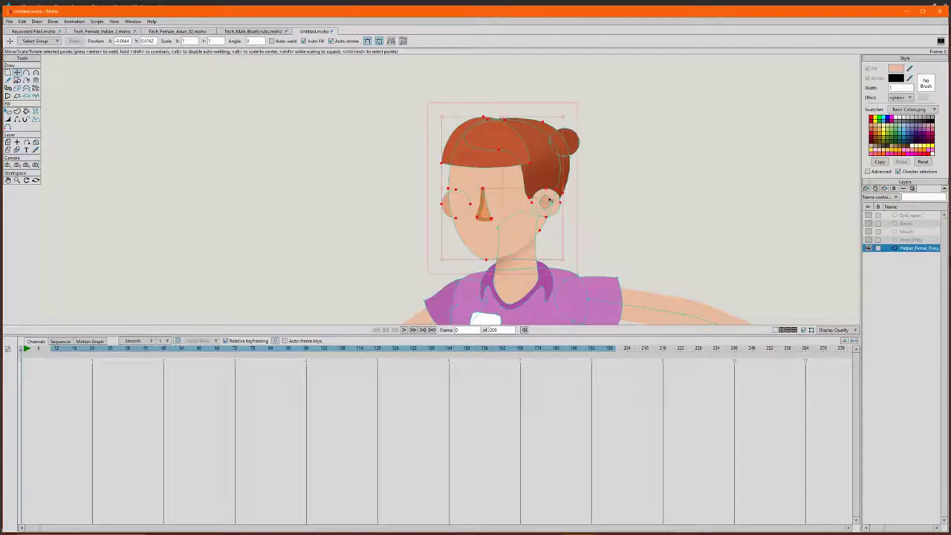
{"action": "left_click", "coordinate": [573, 145], "text": "shift"}
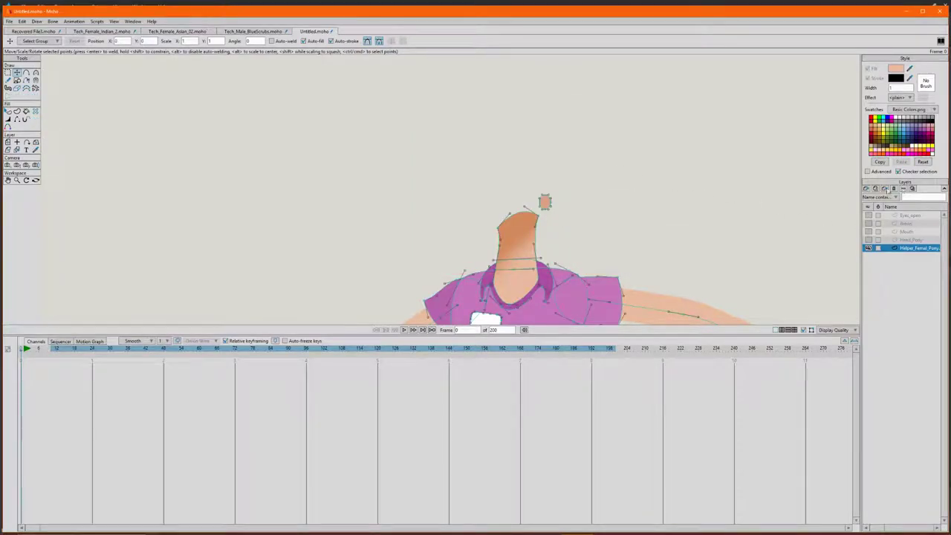
{"action": "scroll", "coordinate": [553, 215], "scroll_direction": "up", "scroll_amount": 2}
{"action": "scroll", "coordinate": [553, 215], "scroll_direction": "up", "scroll_amount": 2}
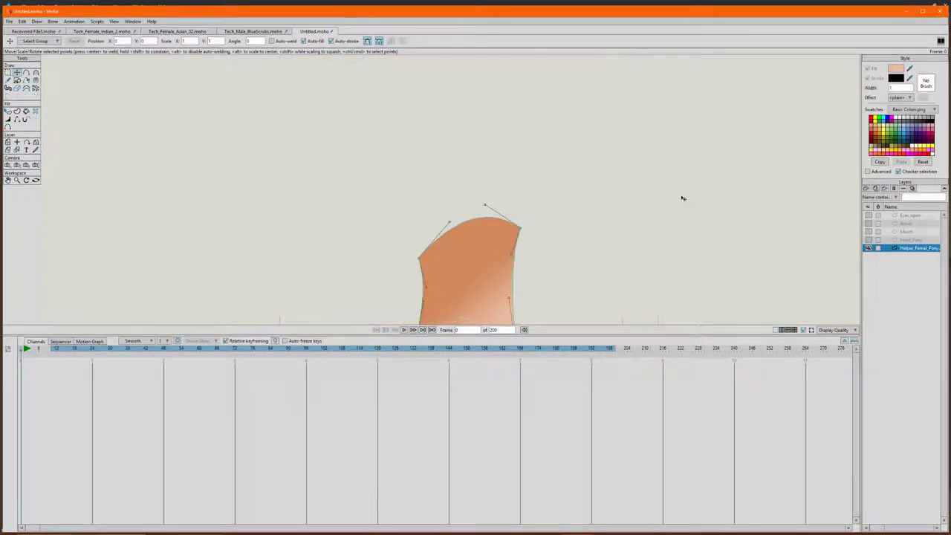
- Paste the cut head shapes into a new vector layer named Head and hide that layer
{"action": "left_click", "coordinate": [866, 188]}
{"action": "left_click", "coordinate": [906, 253]}
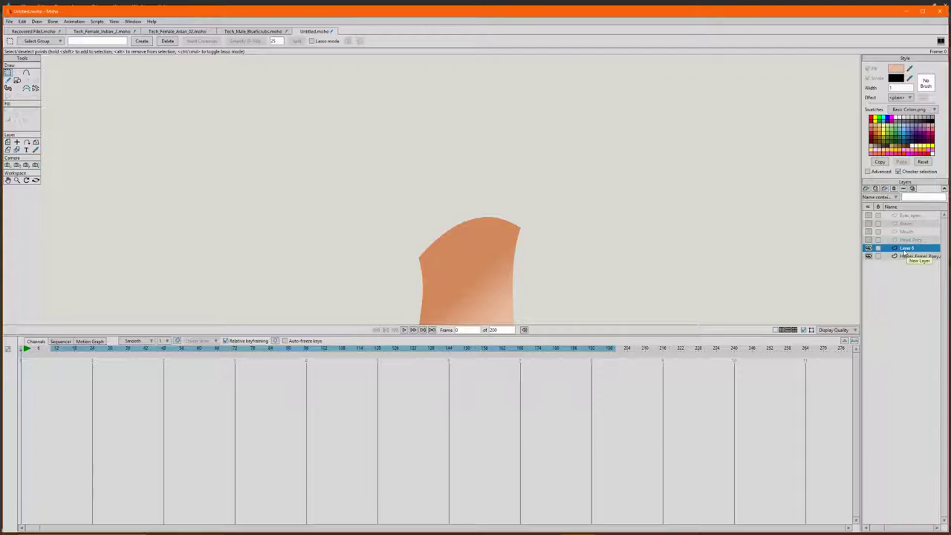
{"action": "double_click", "coordinate": [907, 250]}
{"action": "type", "text": "Head"}
{"action": "key", "text": "Return"}
{"action": "key", "text": "ctrl+v"}
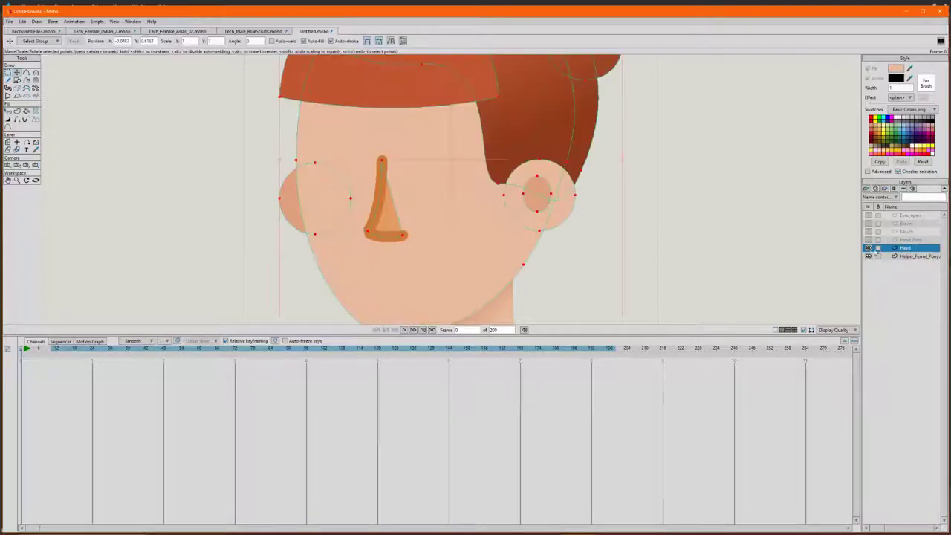
{"action": "left_click", "coordinate": [868, 248]}
- Select the neck and shirt collar on the character's main layer and cut them together
{"action": "scroll", "coordinate": [517, 182], "scroll_direction": "down", "scroll_amount": 7}
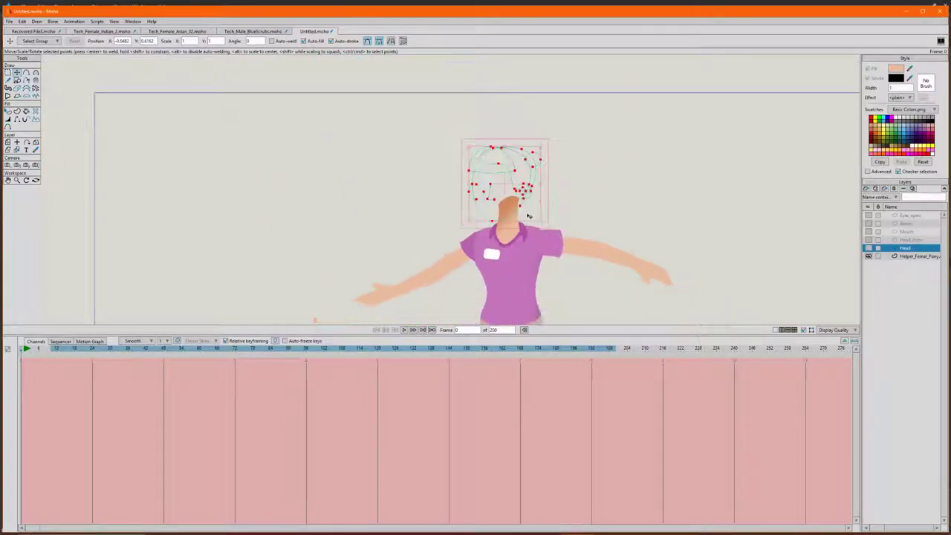
{"action": "scroll", "coordinate": [528, 216], "scroll_direction": "up", "scroll_amount": 4}
{"action": "left_click", "coordinate": [570, 211]}
{"action": "scroll", "coordinate": [498, 239], "scroll_direction": "down", "scroll_amount": 3}
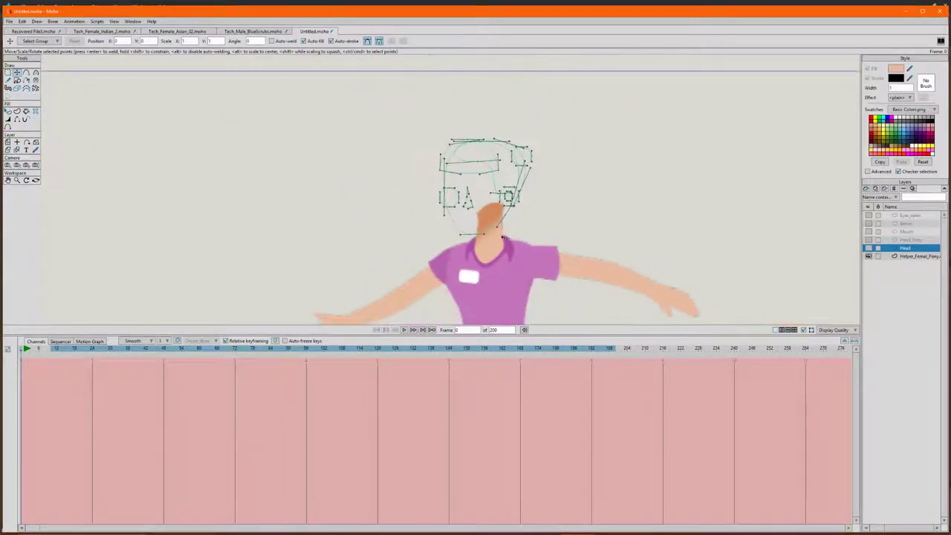
{"action": "scroll", "coordinate": [502, 237], "scroll_direction": "up", "scroll_amount": 2}
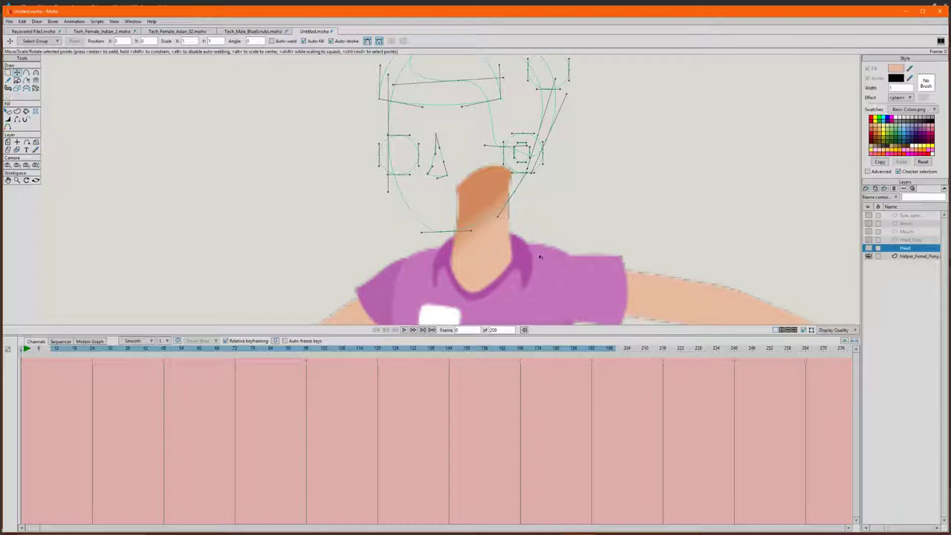
{"action": "left_click", "coordinate": [906, 256]}
{"action": "left_click", "coordinate": [485, 214]}
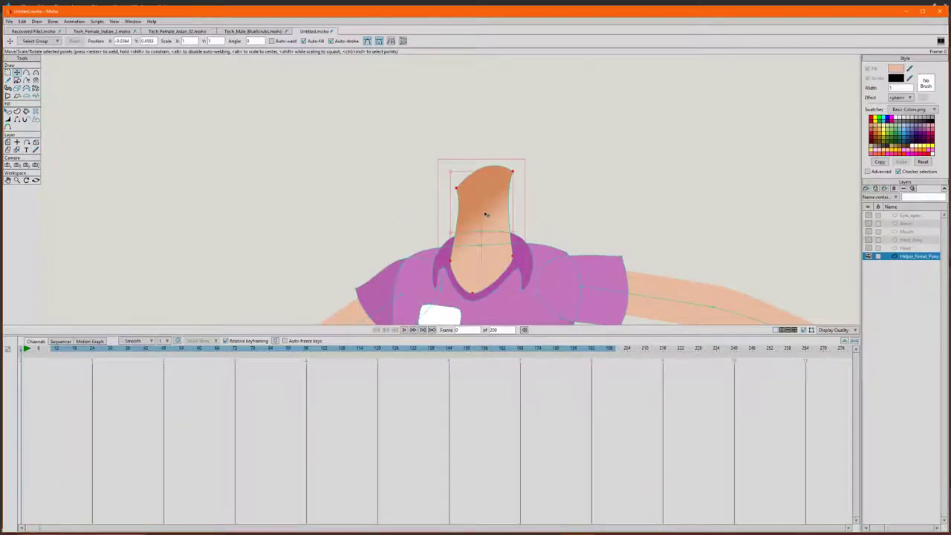
{"action": "key", "text": "Delete"}
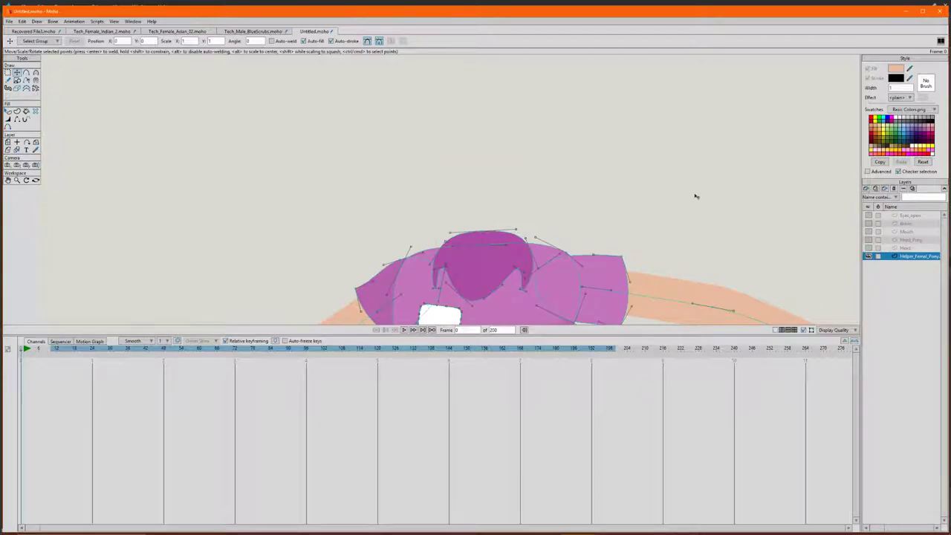
{"action": "key", "text": "ctrl+z"}
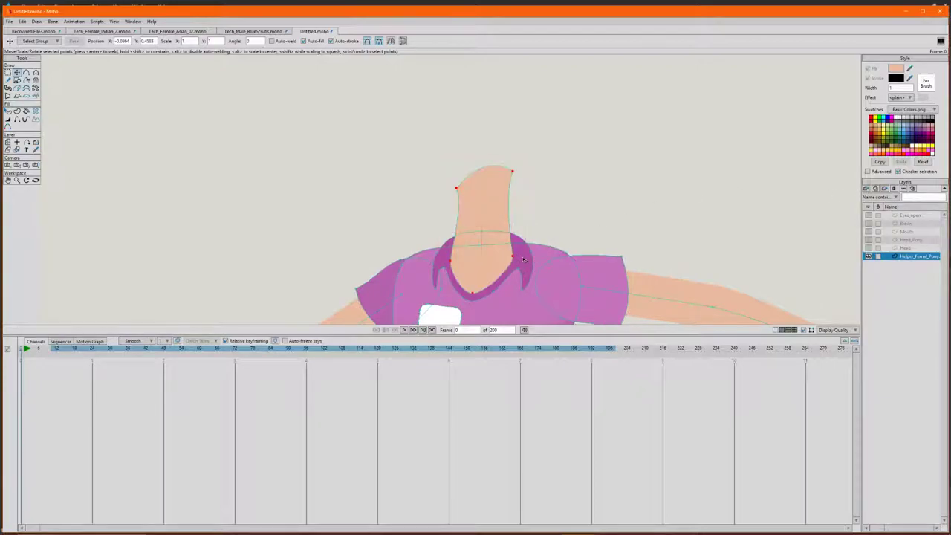
{"action": "key", "text": "Delete"}
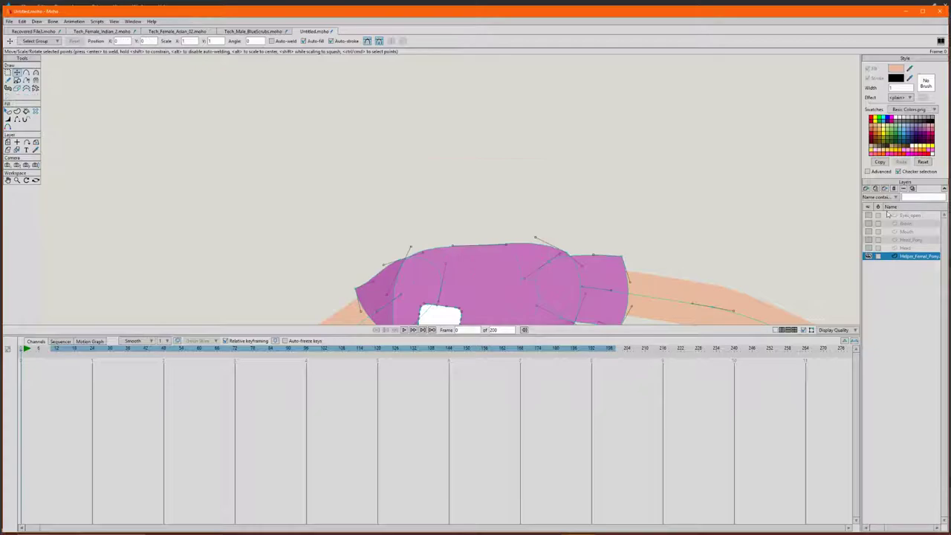
- Paste the cut neck and collar into a new vector layer named Neck and hide that layer
{"action": "left_click", "coordinate": [866, 188]}
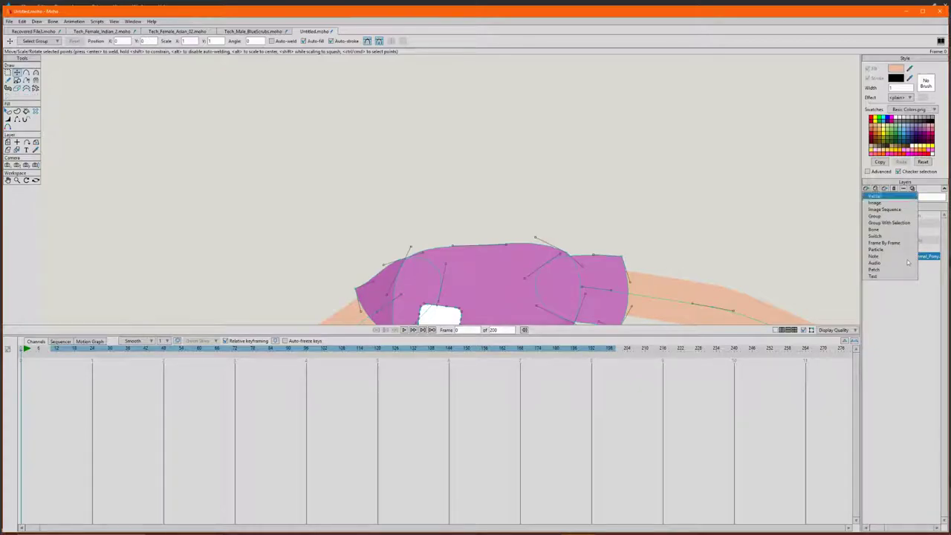
{"action": "left_click", "coordinate": [884, 199]}
{"action": "double_click", "coordinate": [909, 257]}
{"action": "type", "text": "Head"}
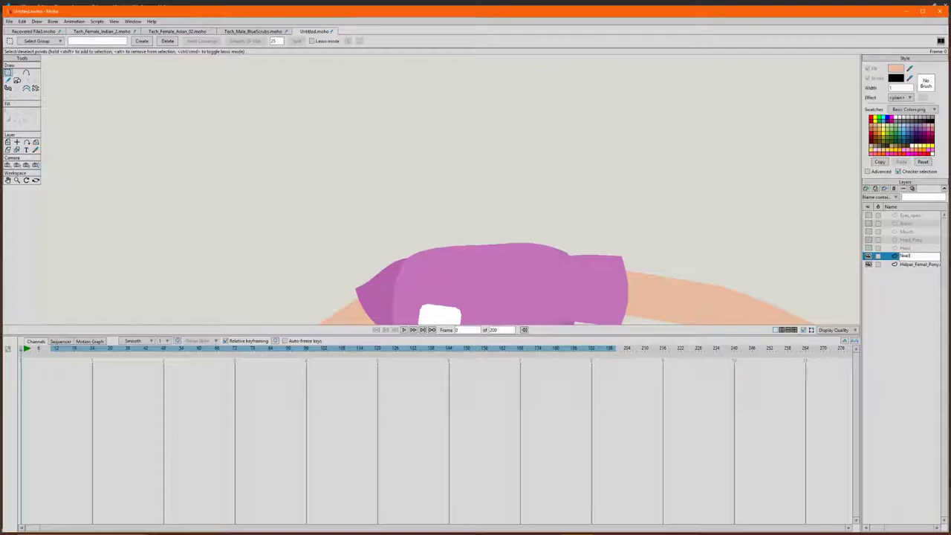
{"action": "key", "text": "Return"}
{"action": "key", "text": "ctrl+v"}
{"action": "key", "text": "t"}
{"action": "left_click", "coordinate": [869, 257]}
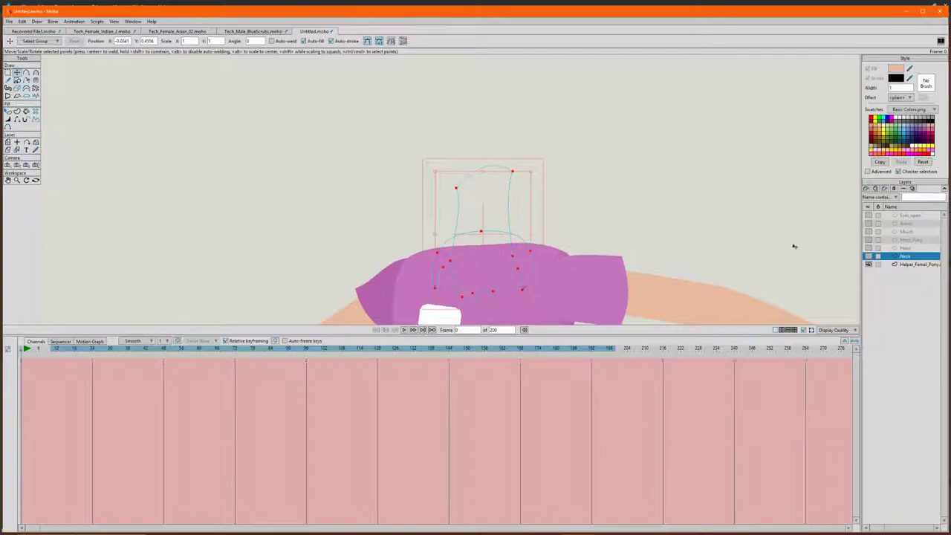
- Deselect the neck points and make the character's main layer active
{"action": "scroll", "coordinate": [523, 223], "scroll_direction": "down", "scroll_amount": 5}
{"action": "scroll", "coordinate": [523, 223], "scroll_direction": "up", "scroll_amount": 1}
{"action": "scroll", "coordinate": [529, 260], "scroll_direction": "down", "scroll_amount": 1}
{"action": "scroll", "coordinate": [545, 265], "scroll_direction": "up", "scroll_amount": 2}
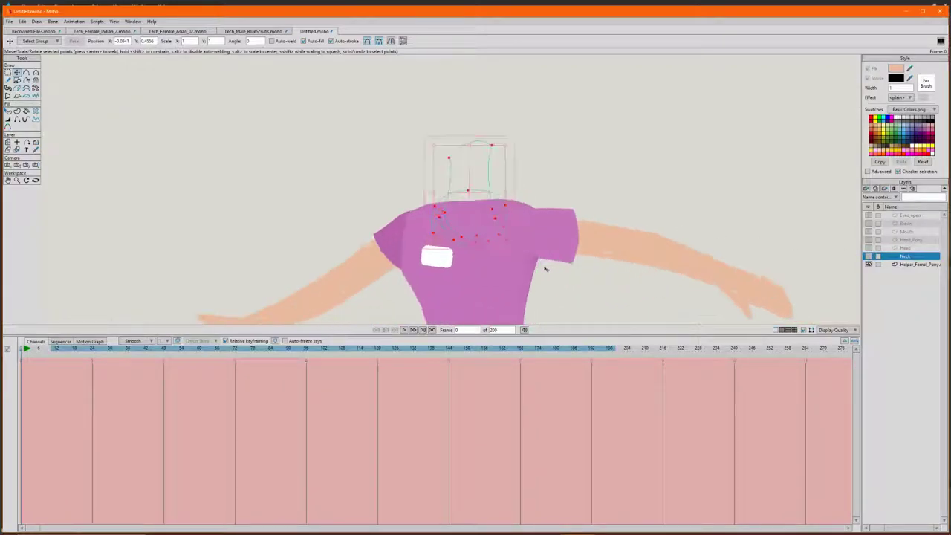
{"action": "left_click", "coordinate": [555, 238]}
{"action": "left_click", "coordinate": [918, 265]}
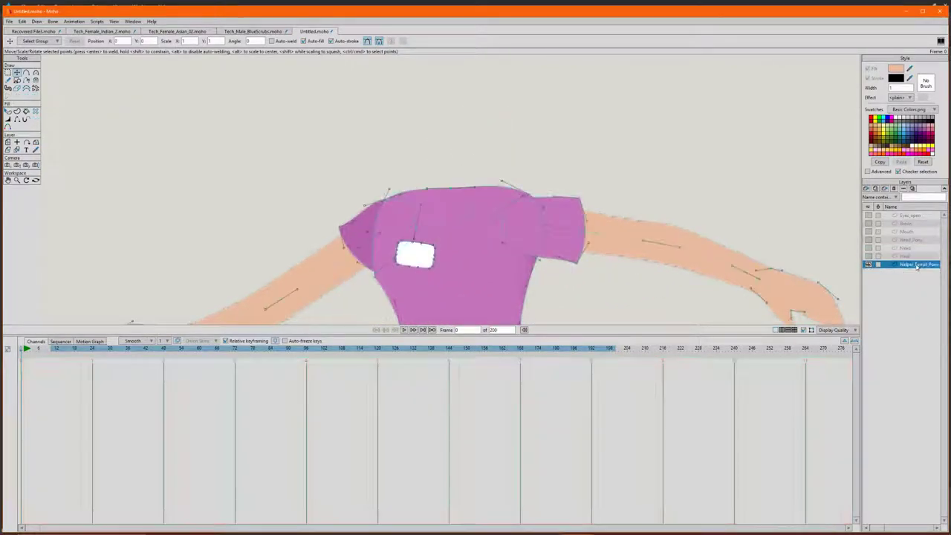
- Select the left arm and its sleeve on the character's main layer and cut them together
{"action": "left_click", "coordinate": [585, 220], "text": "ctrl"}
{"action": "left_click", "coordinate": [640, 228], "text": "ctrl+shift"}
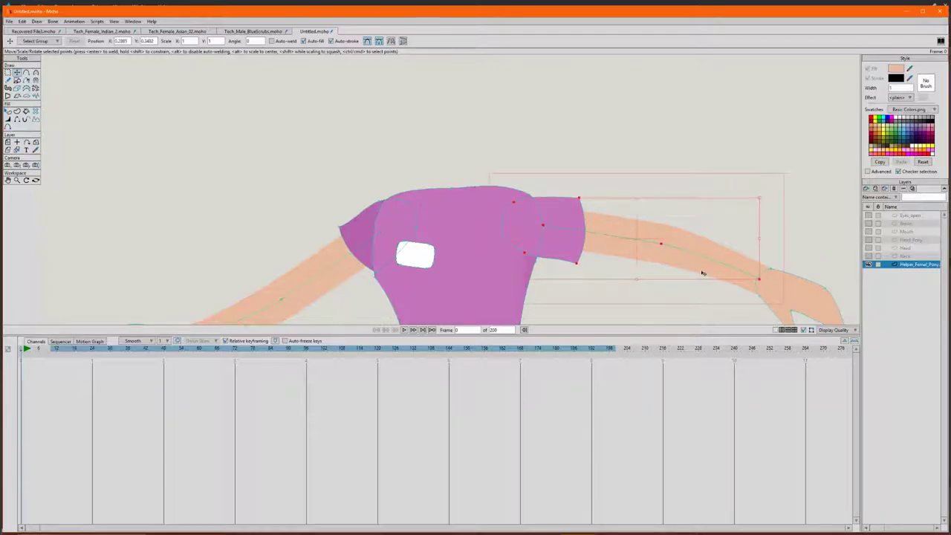
{"action": "key", "text": "Delete"}
- Paste the cut arm and sleeve into a new vector layer named Arm_Left and hide that layer
{"action": "left_click", "coordinate": [866, 189]}
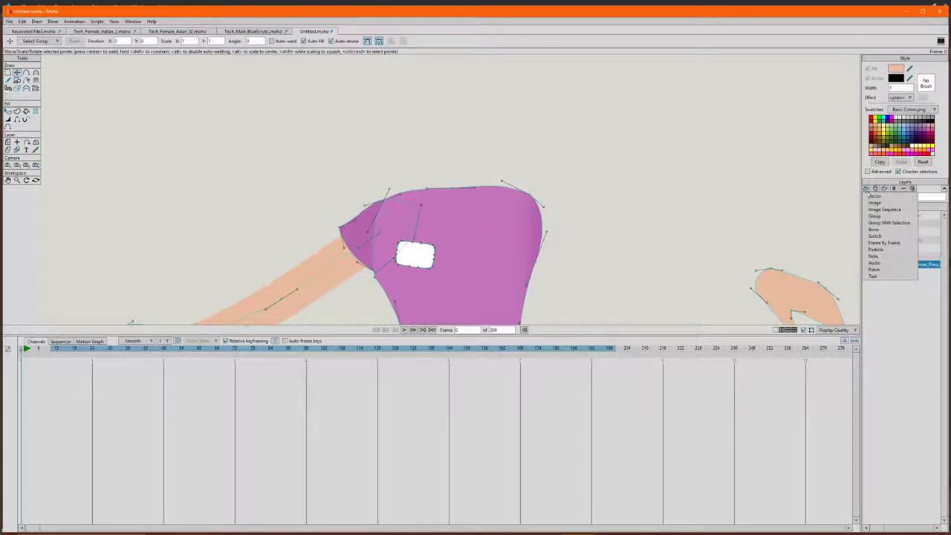
{"action": "left_click", "coordinate": [874, 195]}
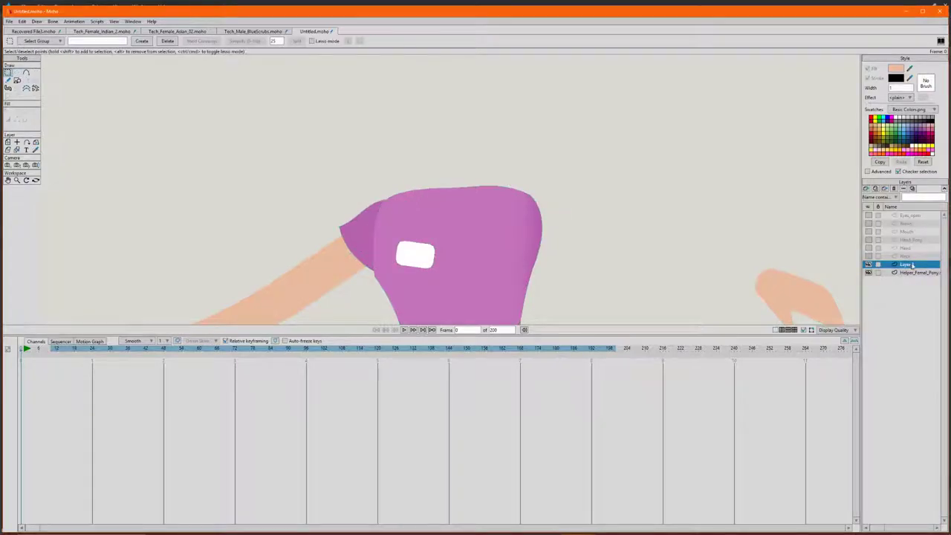
{"action": "double_click", "coordinate": [912, 266]}
{"action": "type", "text": "Arm_Left"}
{"action": "key", "text": "Return"}
{"action": "key", "text": "ctrl+v"}
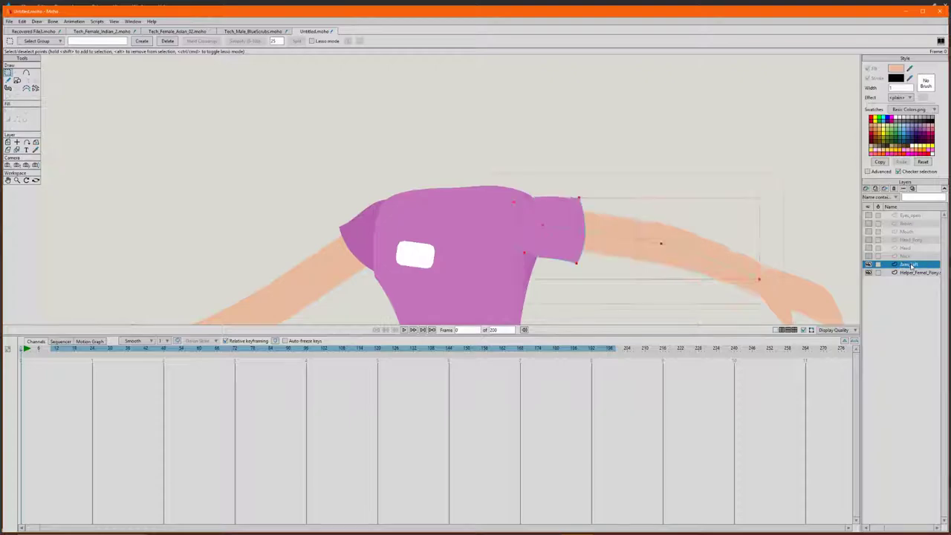
{"action": "left_click", "coordinate": [868, 264]}
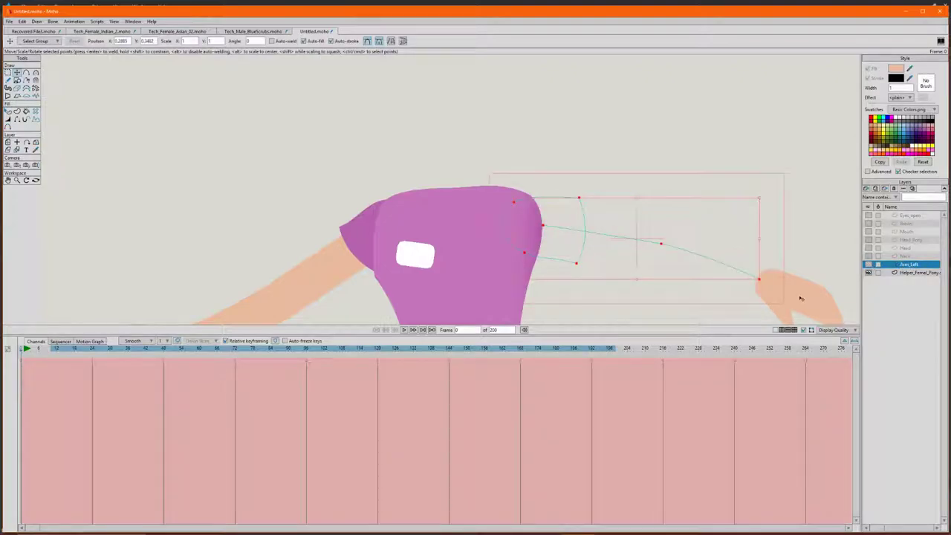
- Cut the left hand from the main layer and paste it into a new hidden vector layer named Hand_Left_Open
{"action": "left_click", "coordinate": [908, 273]}
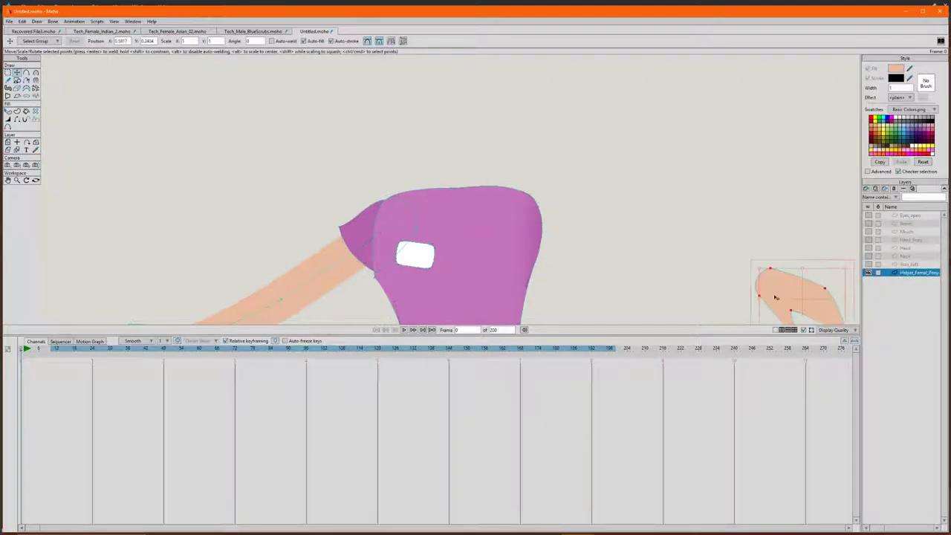
{"action": "key", "text": "Delete"}
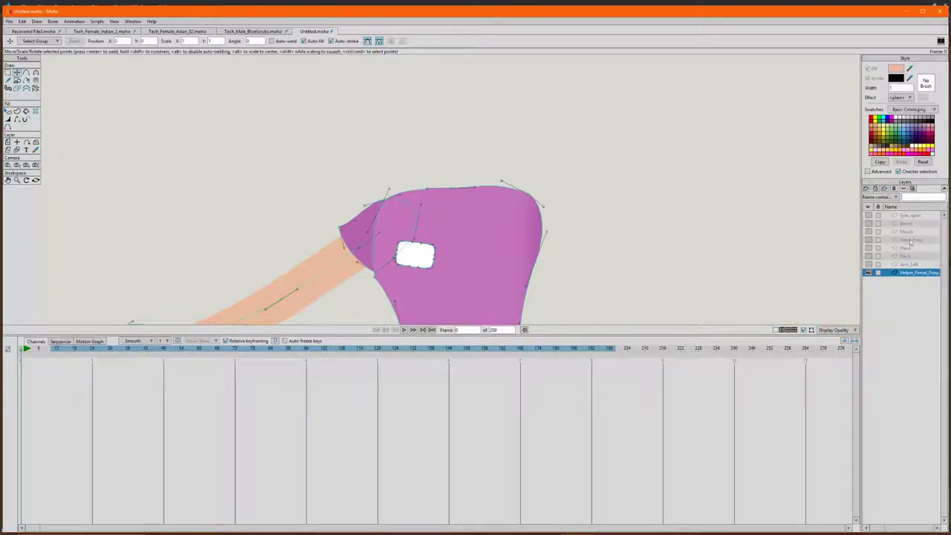
{"action": "left_click", "coordinate": [866, 188]}
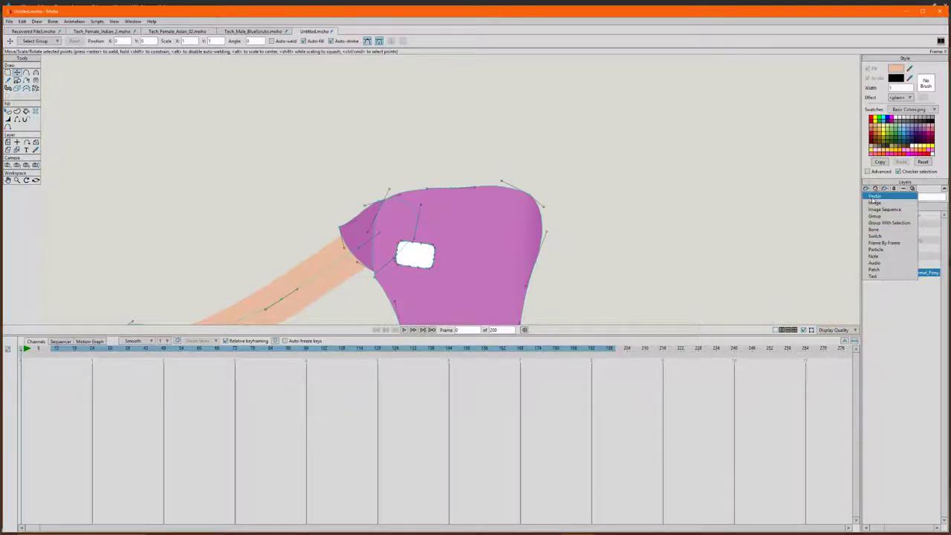
{"action": "left_click", "coordinate": [875, 196]}
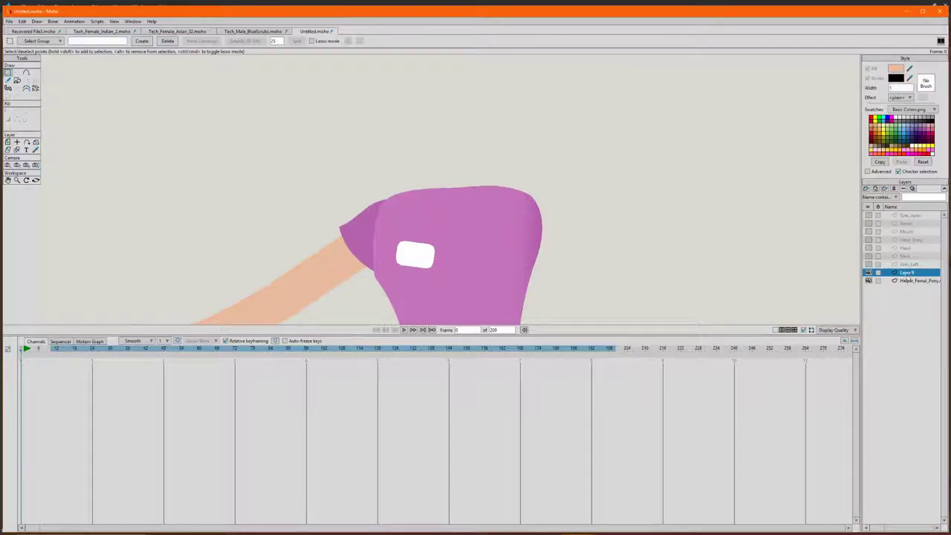
{"action": "double_click", "coordinate": [907, 274]}
{"action": "type", "text": "H"}
{"action": "type", "text": "Ha"}
{"action": "type", "text": "nd_Left"}
{"action": "type", "text": "_Open"}
{"action": "key", "text": "Return"}
{"action": "key", "text": "ctrl+v"}
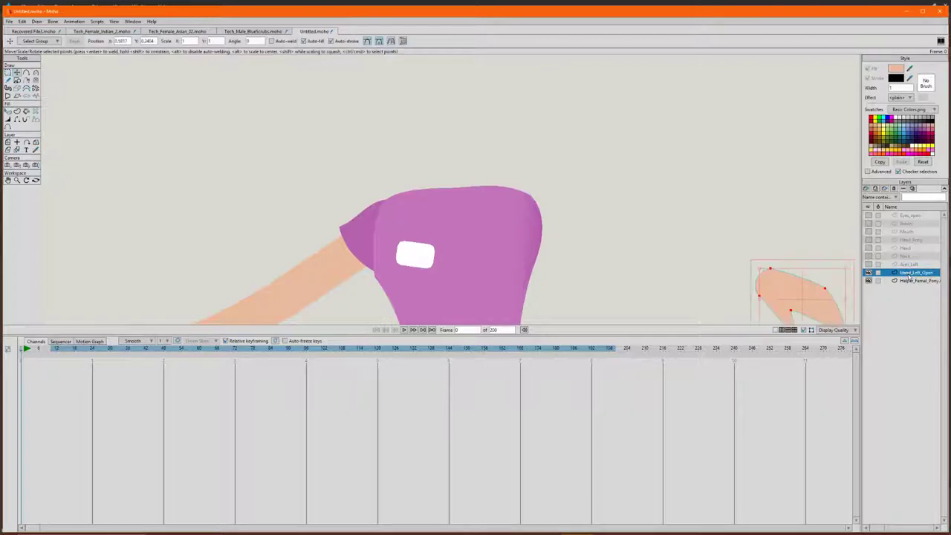
- Make the character's main layer active and select the left trouser leg
{"action": "left_click", "coordinate": [892, 282]}
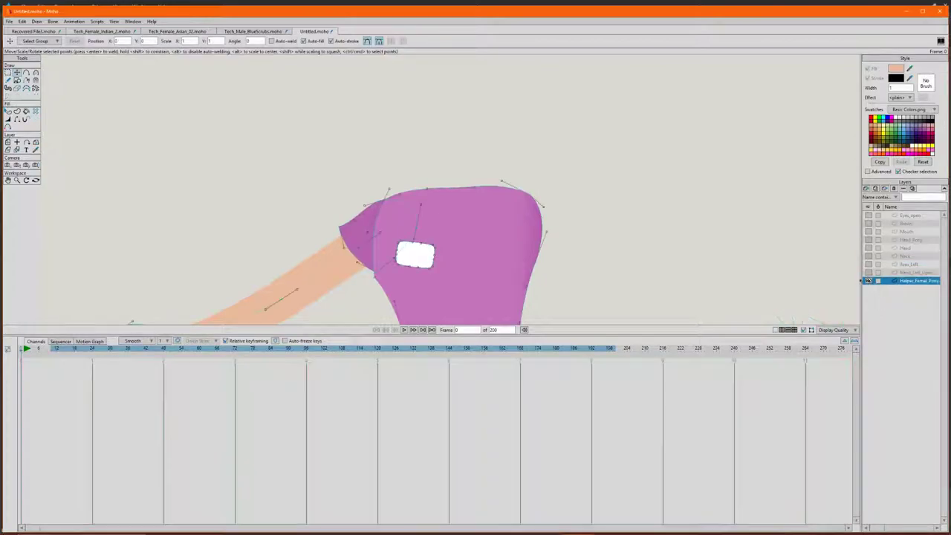
{"action": "scroll", "coordinate": [492, 175], "scroll_direction": "down", "scroll_amount": 6}
{"action": "scroll", "coordinate": [483, 236], "scroll_direction": "down", "scroll_amount": 1}
{"action": "scroll", "coordinate": [483, 245], "scroll_direction": "up", "scroll_amount": 2}
{"action": "scroll", "coordinate": [479, 248], "scroll_direction": "down", "scroll_amount": 1}
{"action": "scroll", "coordinate": [514, 243], "scroll_direction": "down", "scroll_amount": 2}
{"action": "scroll", "coordinate": [514, 245], "scroll_direction": "up", "scroll_amount": 3}
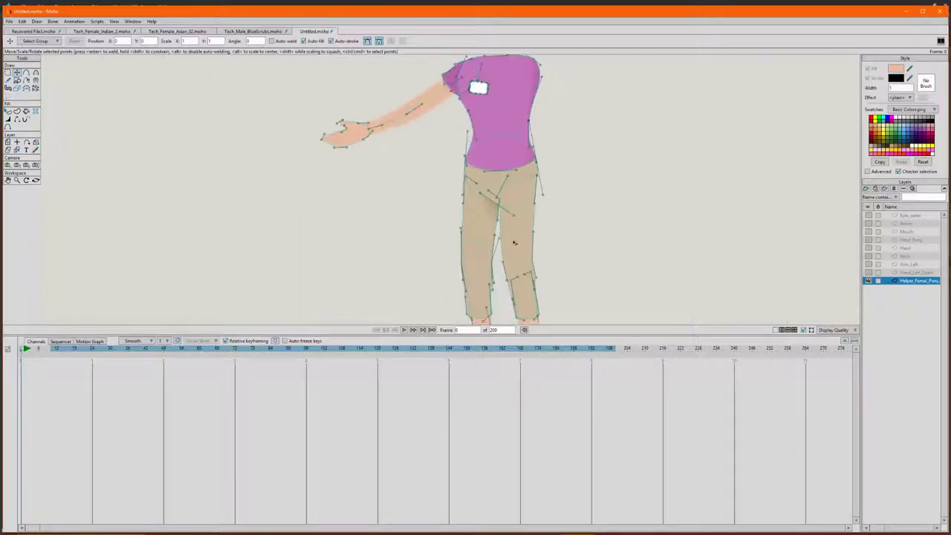
{"action": "scroll", "coordinate": [524, 197], "scroll_direction": "down", "scroll_amount": 3}
{"action": "scroll", "coordinate": [531, 266], "scroll_direction": "up", "scroll_amount": 3}
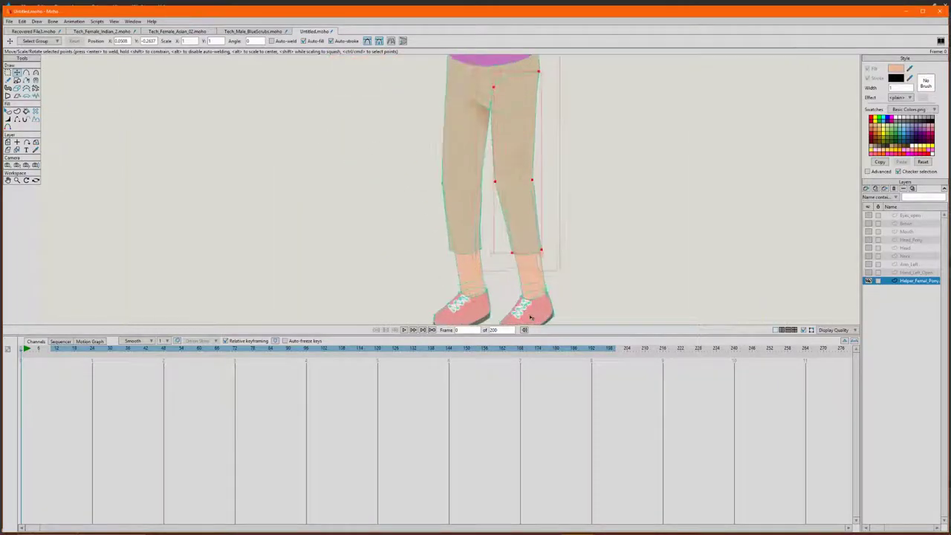
{"action": "scroll", "coordinate": [549, 305], "scroll_direction": "down", "scroll_amount": 3}
{"action": "scroll", "coordinate": [558, 245], "scroll_direction": "down", "scroll_amount": 3}
{"action": "scroll", "coordinate": [544, 227], "scroll_direction": "up", "scroll_amount": 4}
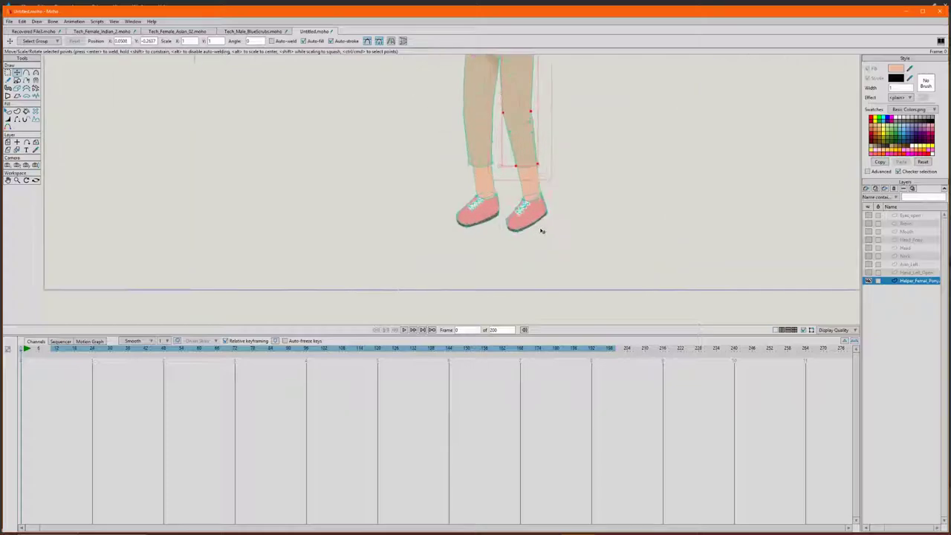
- Add all points of the left shoe and its laces to the leg selection and cut leg and shoe together
{"action": "left_click_drag", "start_coordinate": [546, 220], "coordinate": [506, 231]}
{"action": "key", "text": "ctrl+z"}
{"action": "left_click", "coordinate": [8, 73]}
{"action": "left_click_drag", "start_coordinate": [592, 271], "coordinate": [510, 166]}
{"action": "scroll", "coordinate": [522, 69], "scroll_direction": "down", "scroll_amount": 3}
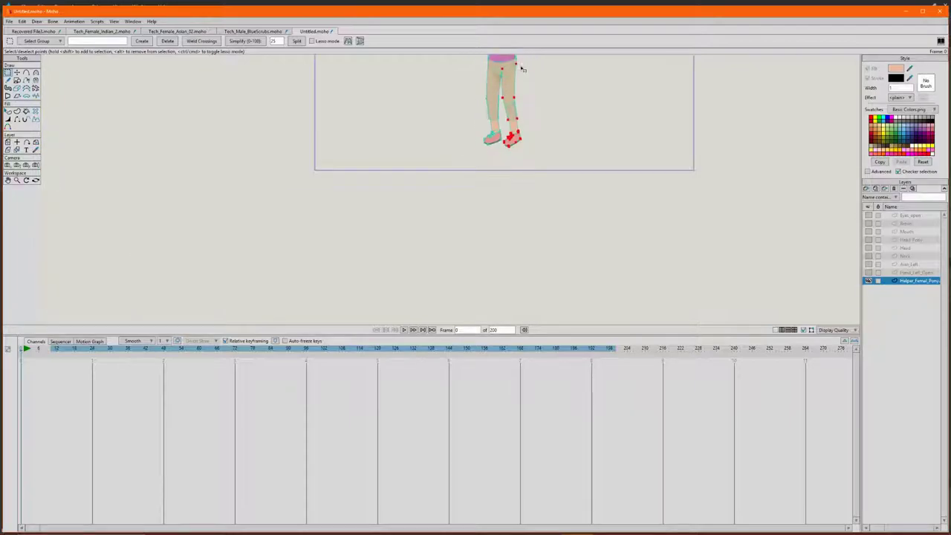
{"action": "scroll", "coordinate": [522, 69], "scroll_direction": "up", "scroll_amount": 3}
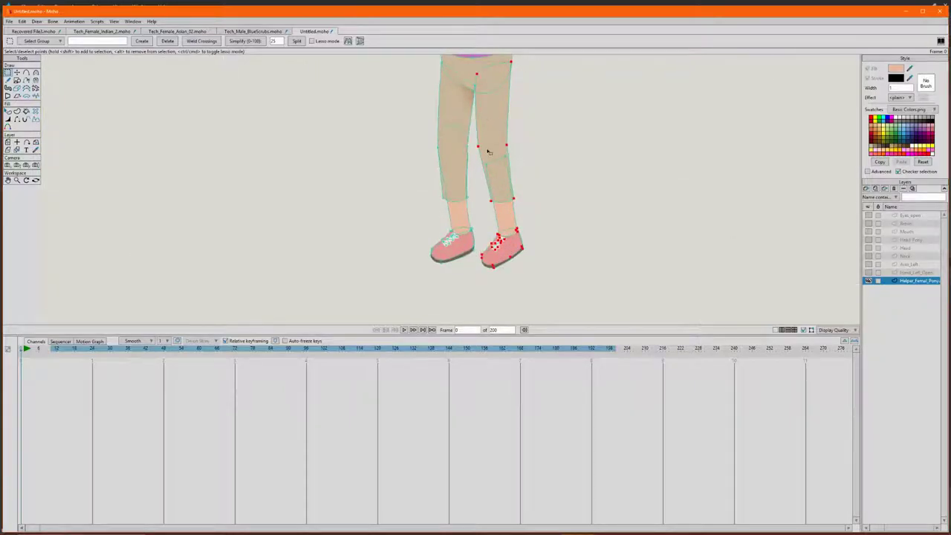
{"action": "key", "text": "Delete"}
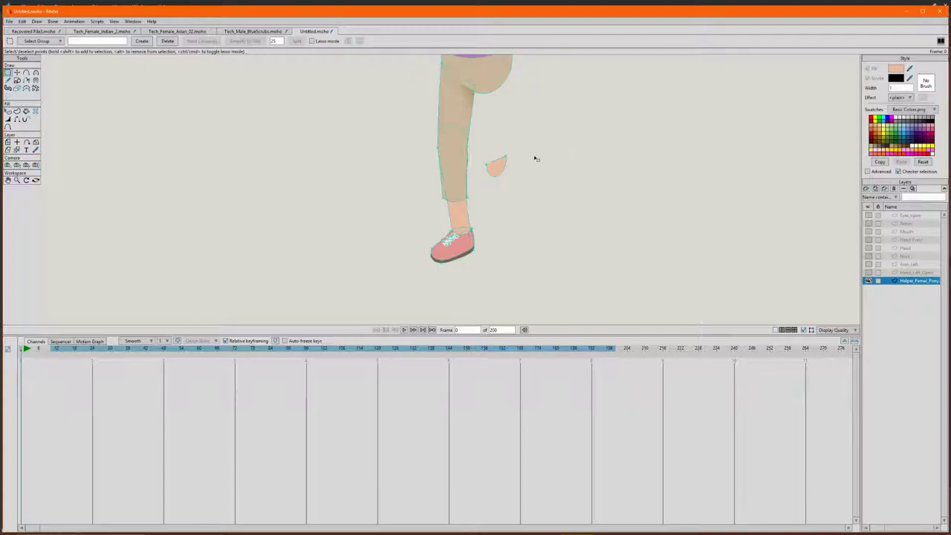
- Paste the cut leg and shoe into a new vector layer named Leg_Left and hide that layer
{"action": "left_click", "coordinate": [867, 189]}
{"action": "left_click", "coordinate": [910, 223]}
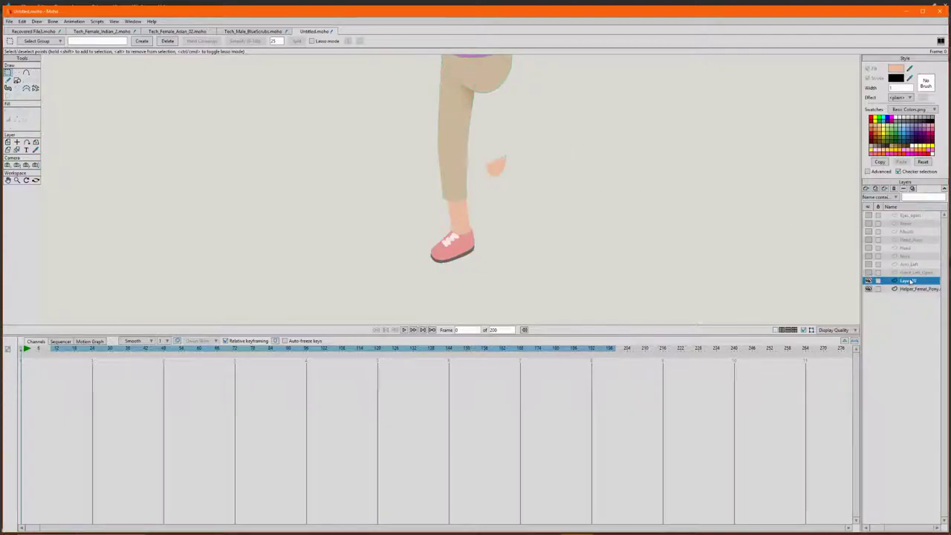
{"action": "type", "text": "Leg_Left"}
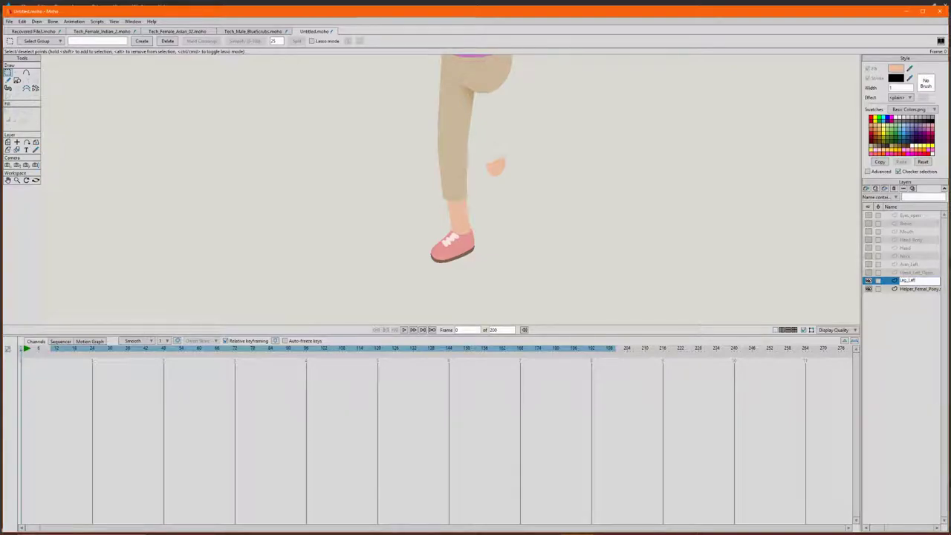
{"action": "key", "text": "Return"}
{"action": "key", "text": "ctrl+v"}
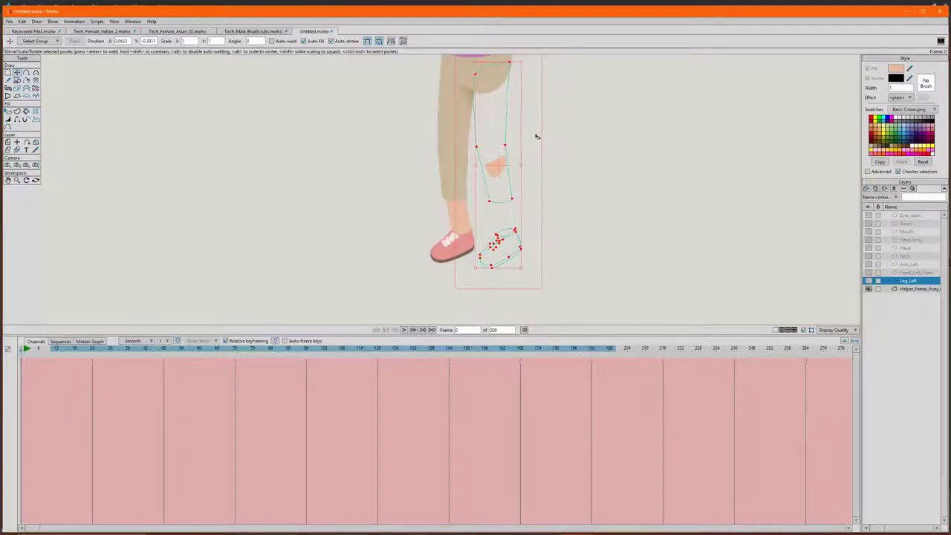
- Select the shirt body, white badge and hip shape on the character's main layer and cut them together
{"action": "left_click", "coordinate": [914, 288]}
{"action": "scroll", "coordinate": [528, 142], "scroll_direction": "down", "scroll_amount": 4}
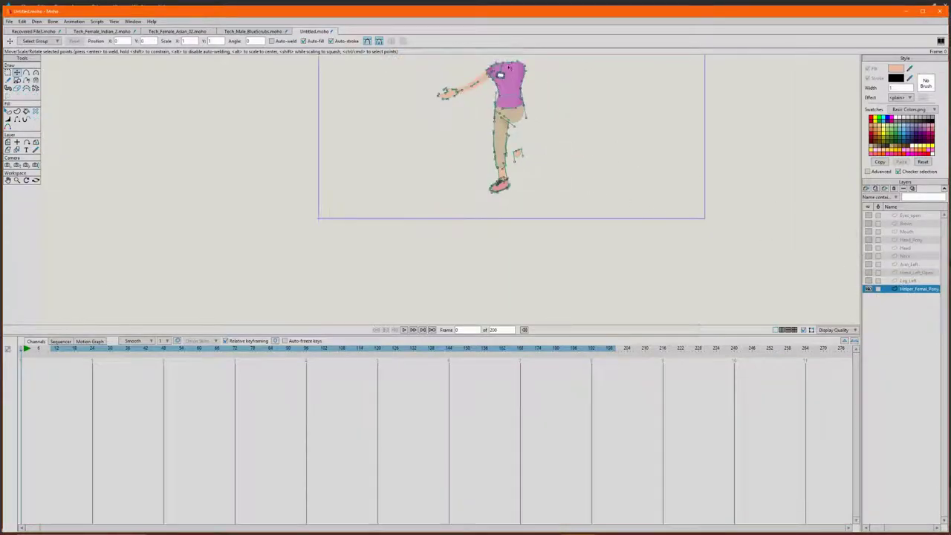
{"action": "scroll", "coordinate": [515, 89], "scroll_direction": "up", "scroll_amount": 5}
{"action": "key", "text": "ctrl+a"}
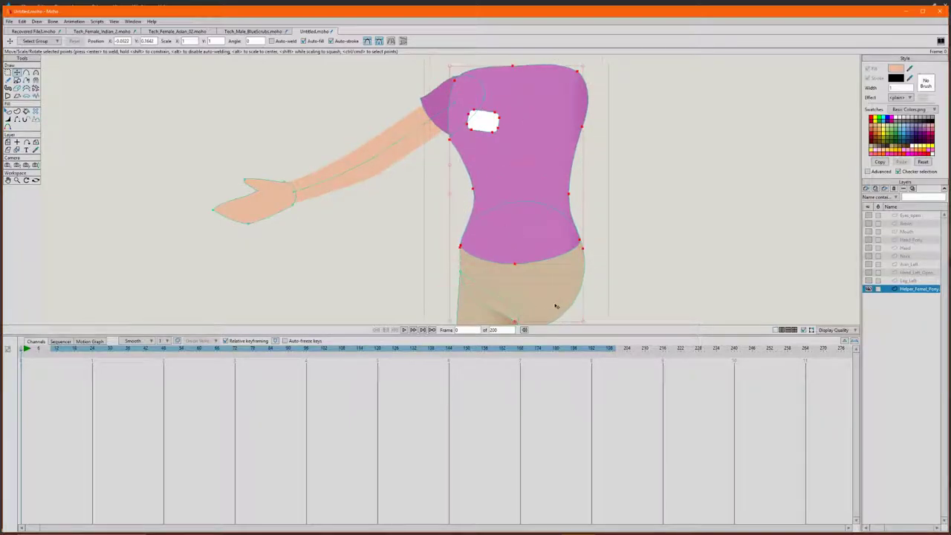
{"action": "scroll", "coordinate": [475, 194], "scroll_direction": "down", "scroll_amount": 3}
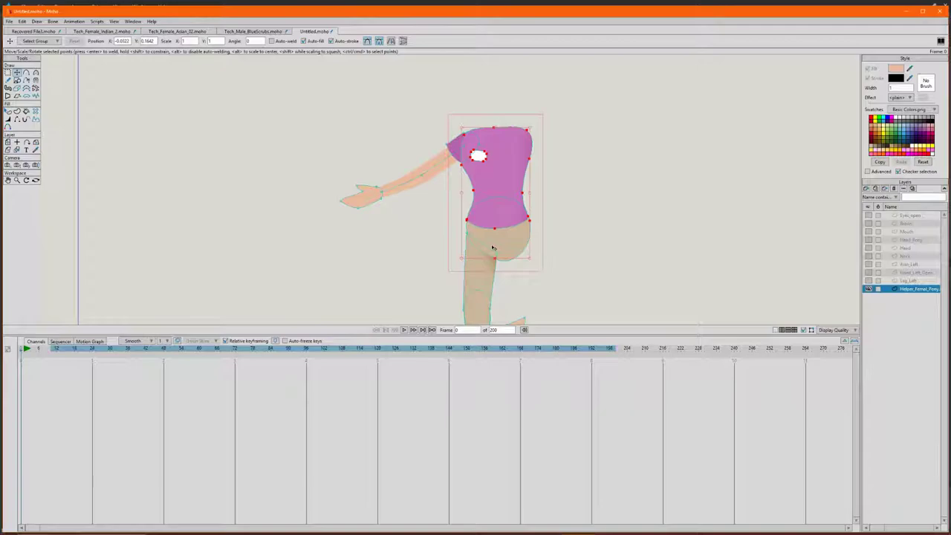
{"action": "key", "text": "Delete"}
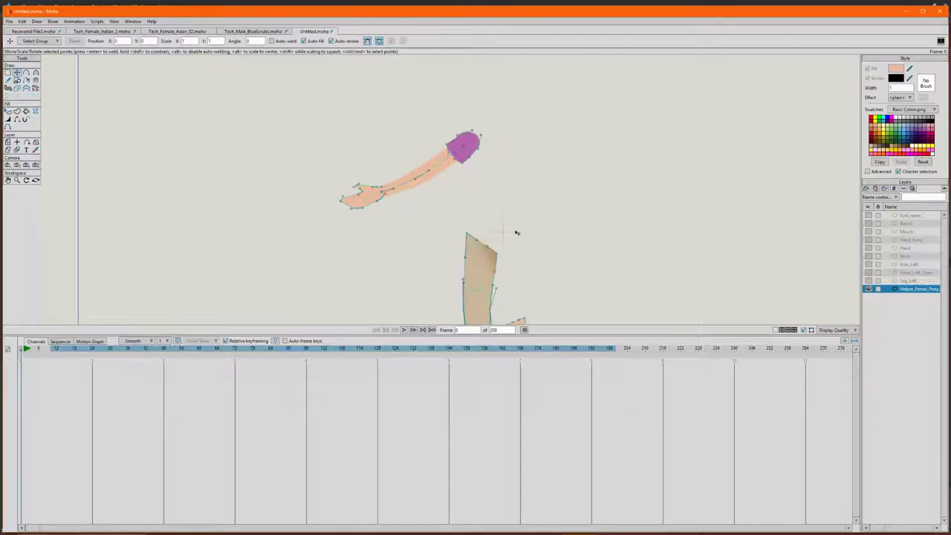
- Paste the cut body shapes into a new vector layer named Torso and hide that layer
{"action": "left_click", "coordinate": [866, 188]}
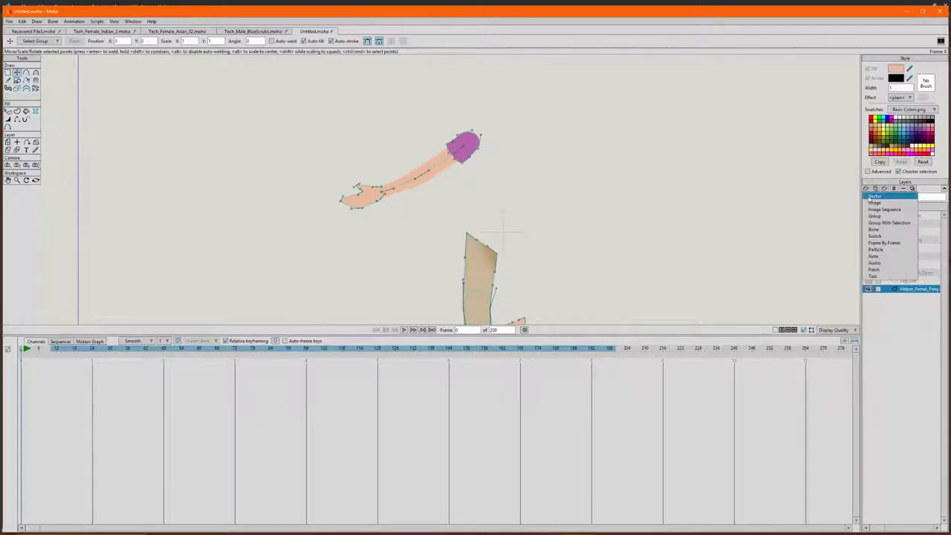
{"action": "left_click", "coordinate": [875, 195]}
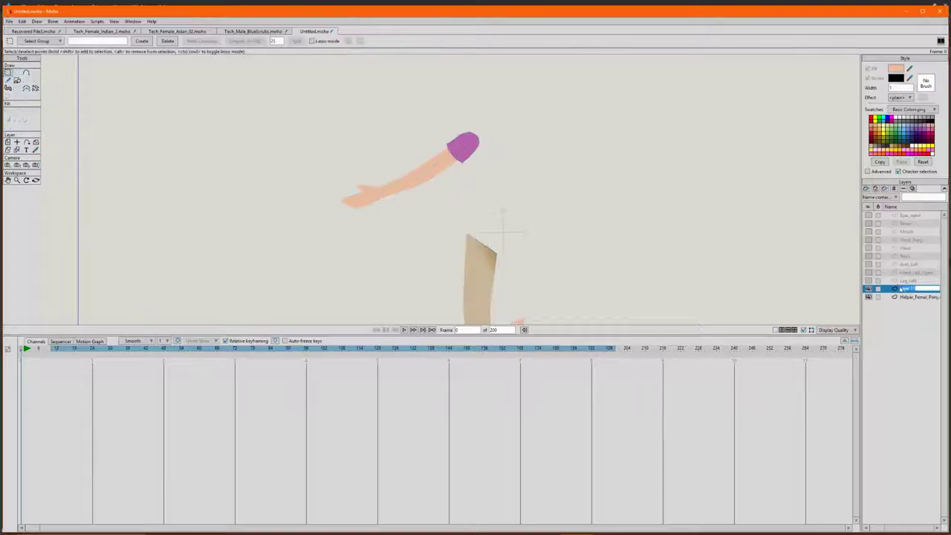
{"action": "key", "text": "ctrl+v"}
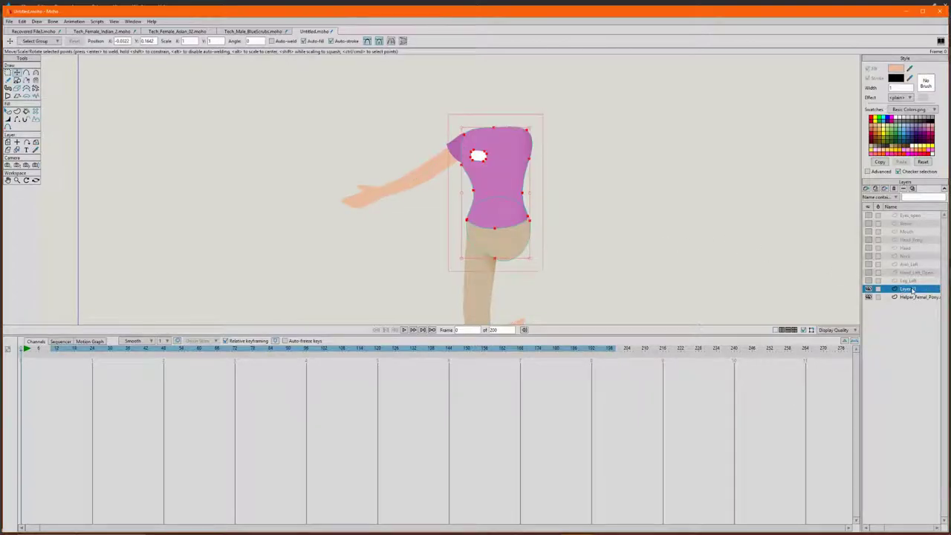
{"action": "double_click", "coordinate": [914, 289]}
{"action": "type", "text": "Torso"}
{"action": "key", "text": "Return"}
{"action": "left_click", "coordinate": [869, 289]}
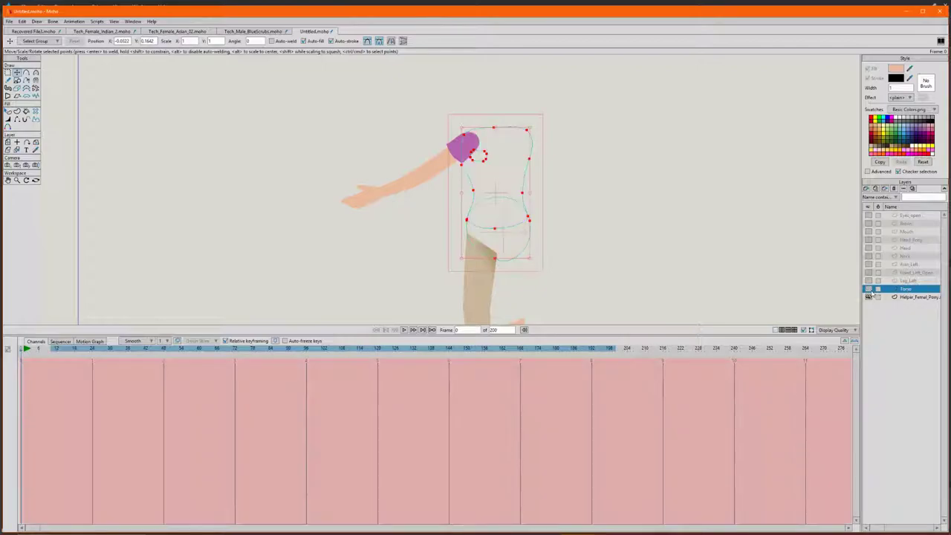
- Select the right arm and its sleeve on the character's main layer and cut them together
{"action": "left_click", "coordinate": [915, 297]}
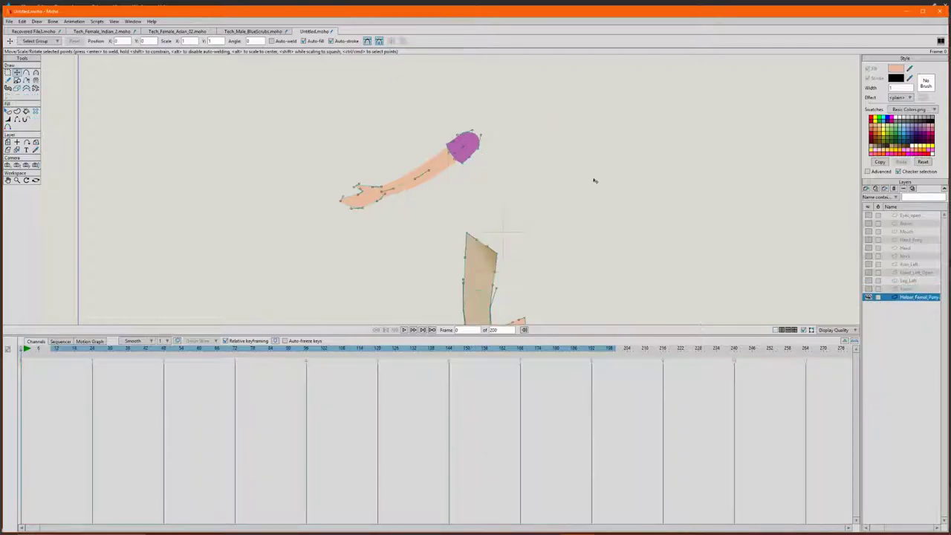
{"action": "scroll", "coordinate": [440, 165], "scroll_direction": "up", "scroll_amount": 2}
{"action": "left_click", "coordinate": [424, 163], "text": "shift"}
{"action": "key", "text": "Delete"}
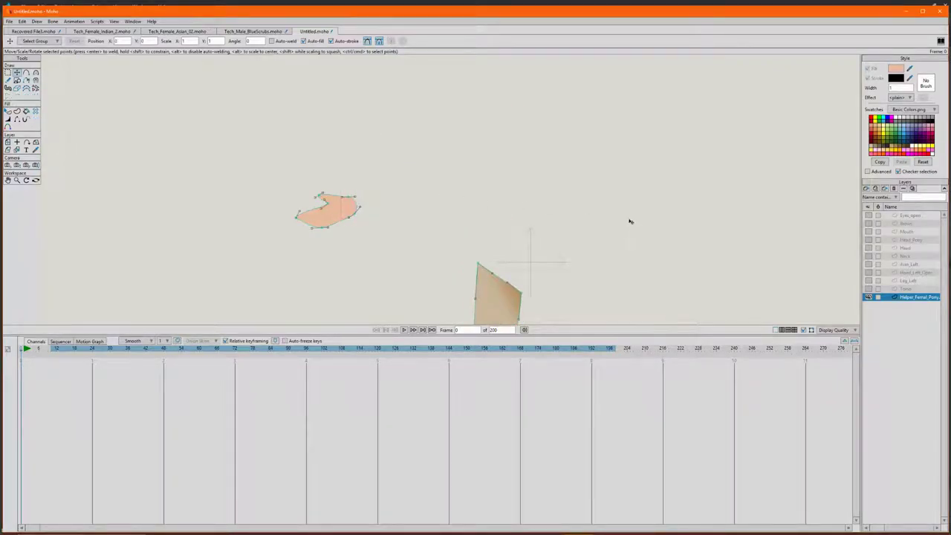
- Paste the cut arm and sleeve into a new vector layer named Arm_Right and hide that layer
{"action": "left_click", "coordinate": [867, 189]}
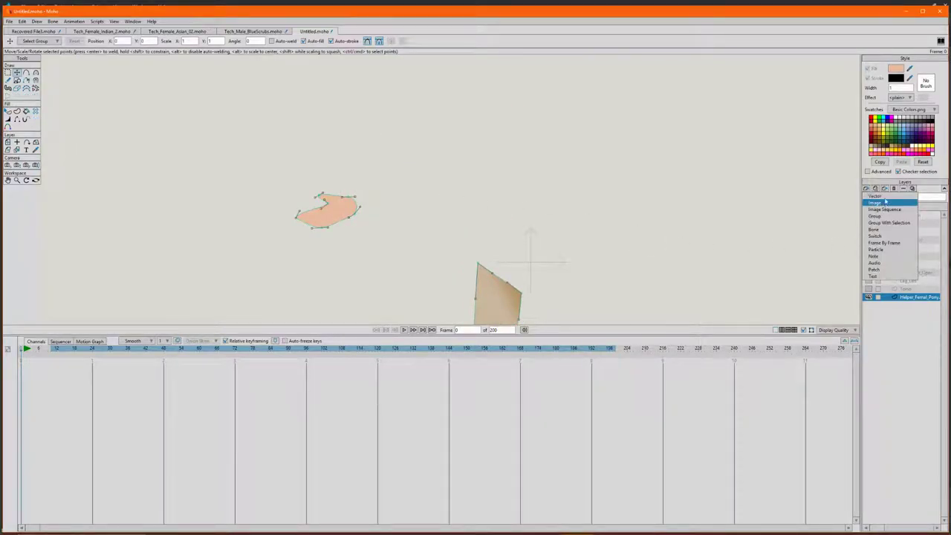
{"action": "left_click", "coordinate": [877, 196]}
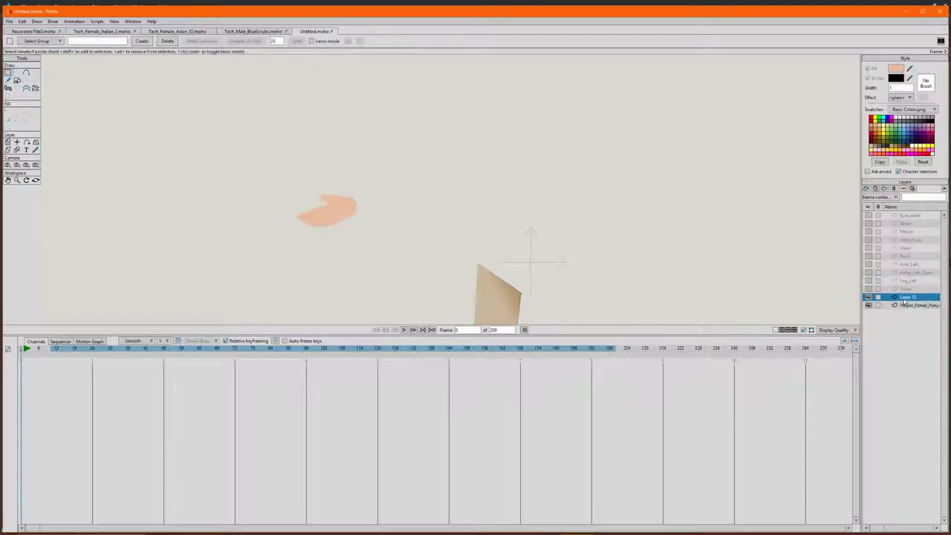
{"action": "double_click", "coordinate": [909, 297]}
{"action": "type", "text": "Arm_R"}
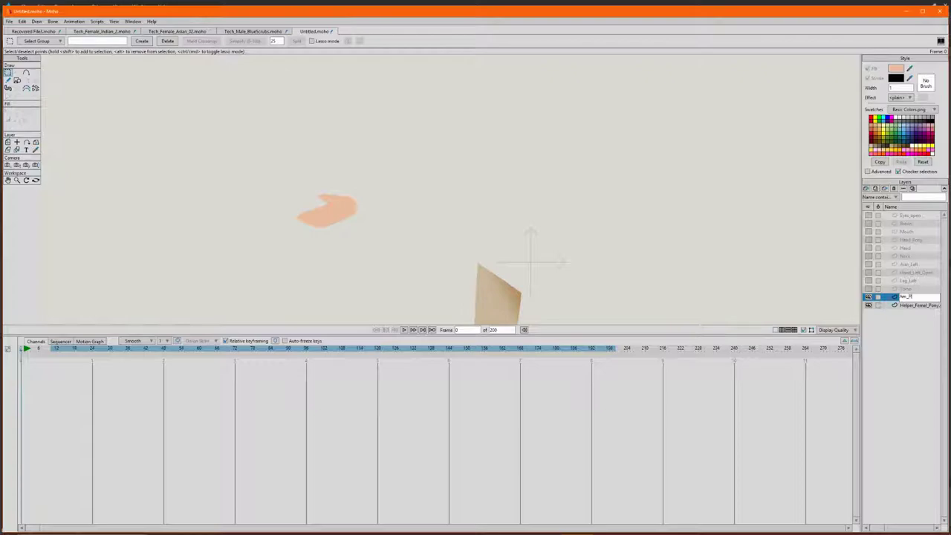
{"action": "type", "text": "ight"}
{"action": "key", "text": "Return"}
{"action": "key", "text": "ctrl+v"}
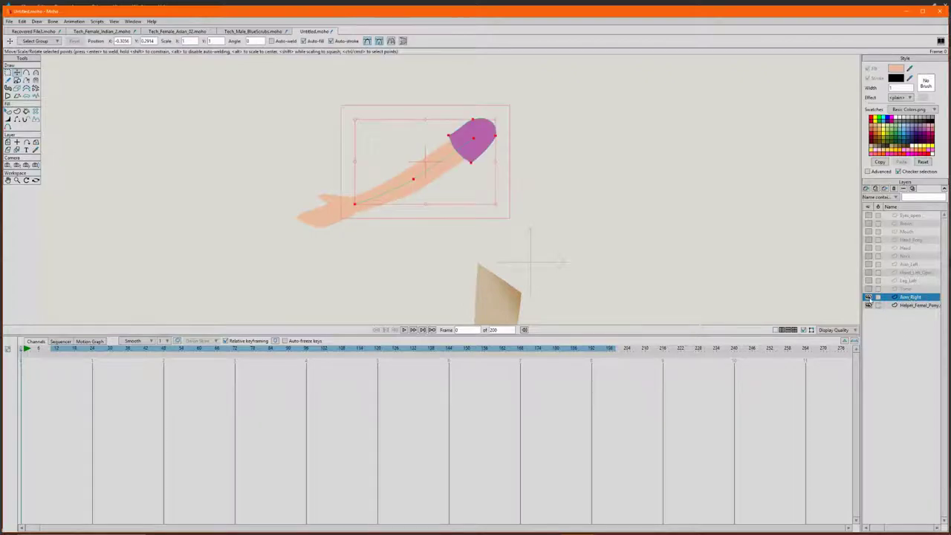
{"action": "left_click", "coordinate": [868, 297]}
- Cut the right hand from the character's main layer, paste it into a new vector layer named Hand_Left_Open, and hide that layer
{"action": "left_click", "coordinate": [910, 306]}
{"action": "left_click", "coordinate": [347, 214]}
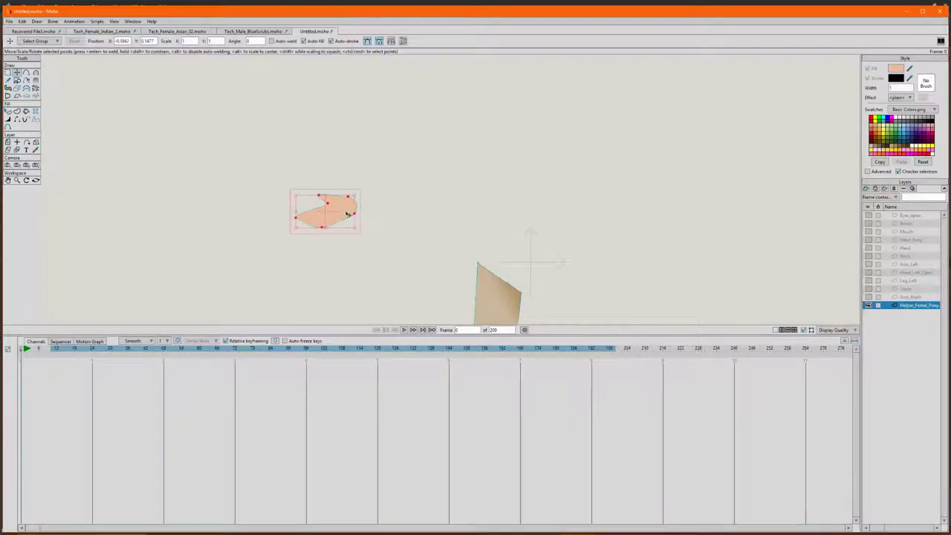
{"action": "left_click", "coordinate": [866, 188]}
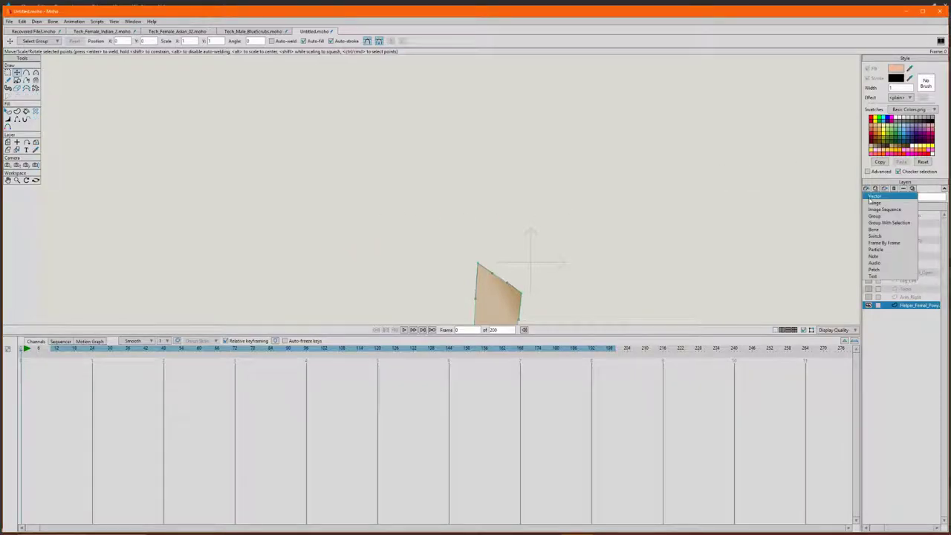
{"action": "left_click", "coordinate": [909, 244]}
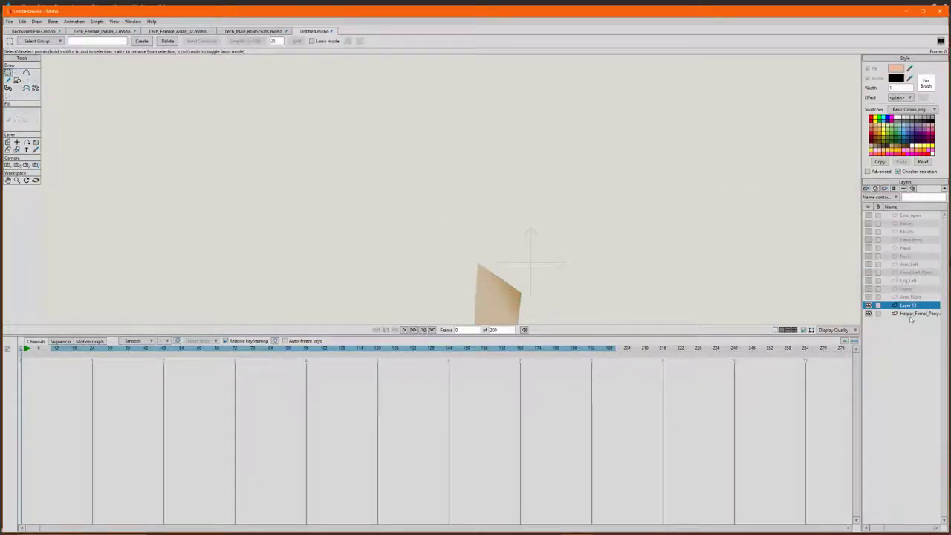
{"action": "double_click", "coordinate": [912, 305]}
{"action": "type", "text": "Hand_Left_"}
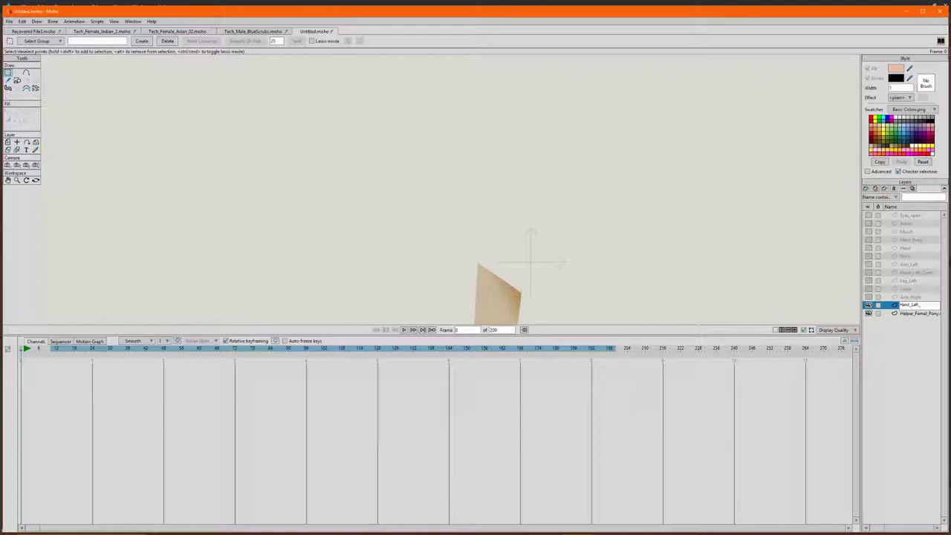
{"action": "type", "text": "n"}
{"action": "key", "text": "Return"}
{"action": "key", "text": "ctrl+v"}
{"action": "left_click", "coordinate": [868, 305]}
- Delete the stray skin-coloured shape beside the remaining leg on the character's main layer
{"action": "scroll", "coordinate": [428, 189], "scroll_direction": "down", "scroll_amount": 3}
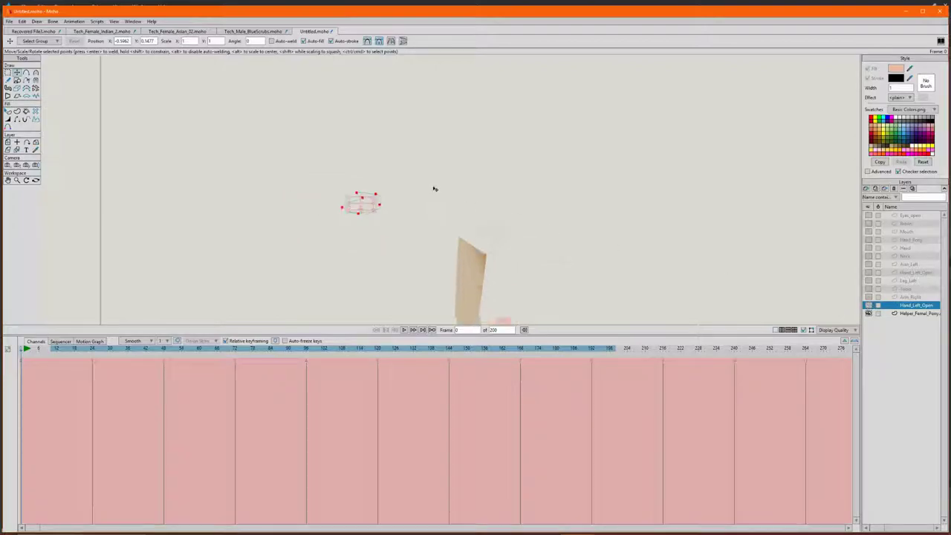
{"action": "scroll", "coordinate": [454, 245], "scroll_direction": "down", "scroll_amount": 3}
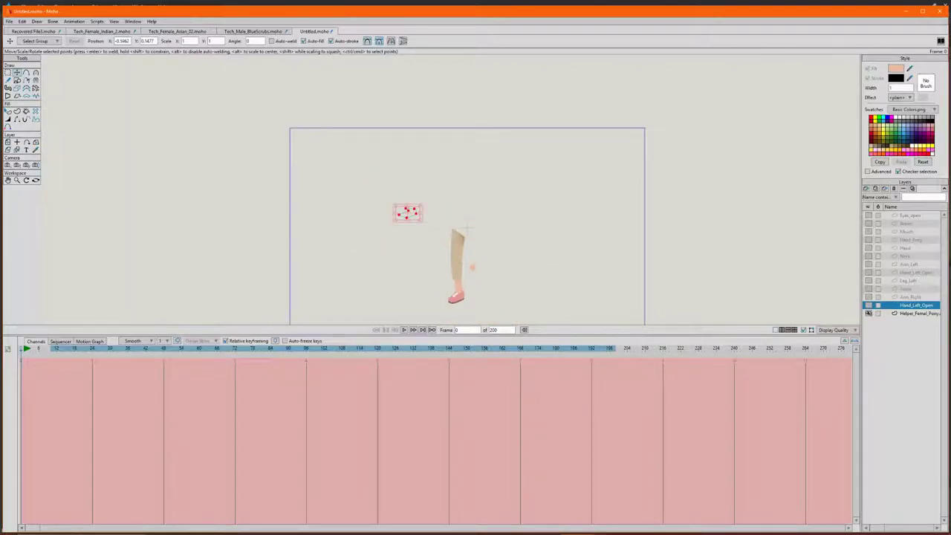
{"action": "left_click", "coordinate": [473, 269]}
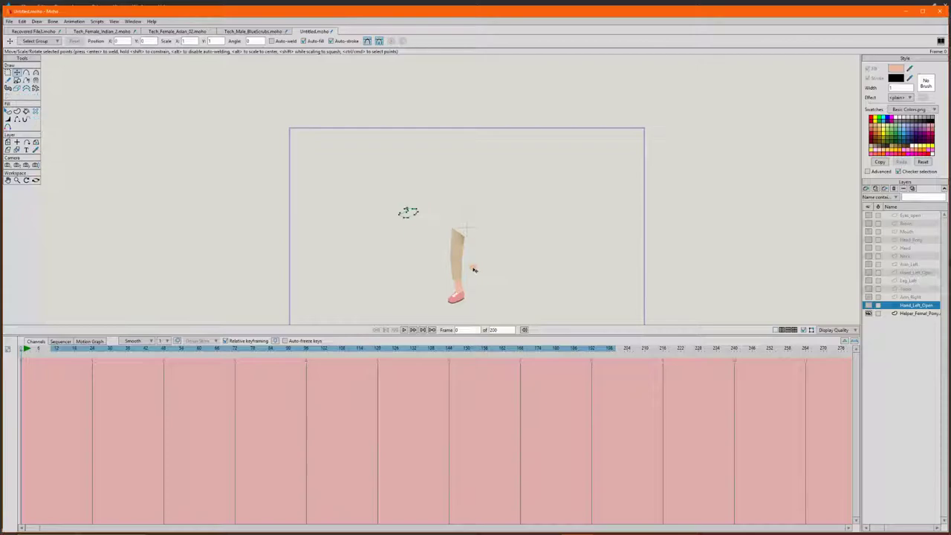
{"action": "left_click", "coordinate": [915, 312]}
{"action": "left_click", "coordinate": [474, 270]}
{"action": "key", "text": "Delete"}
- Rename the character's main layer, which holds the remaining leg, as Leg_Right
{"action": "scroll", "coordinate": [444, 276], "scroll_direction": "up", "scroll_amount": 5}
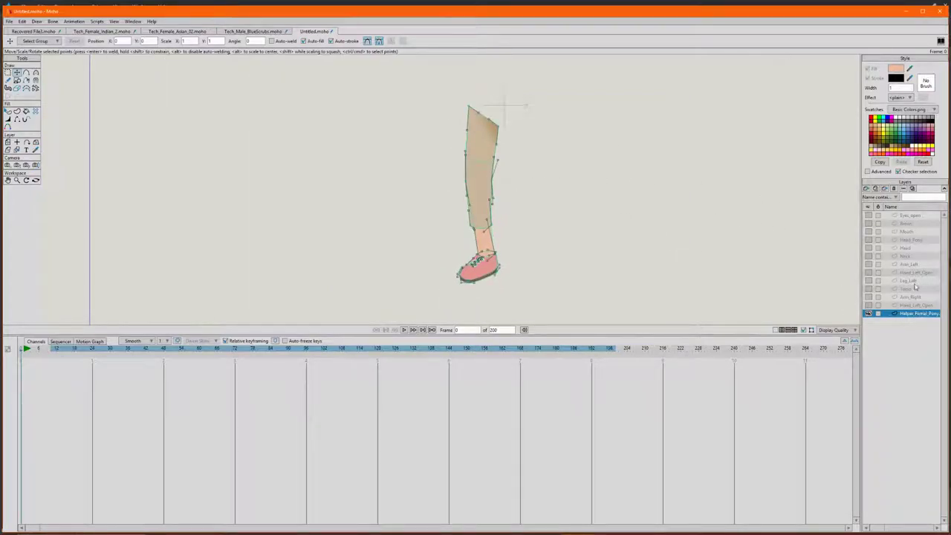
{"action": "double_click", "coordinate": [911, 315]}
{"action": "type", "text": "Leg_Right"}
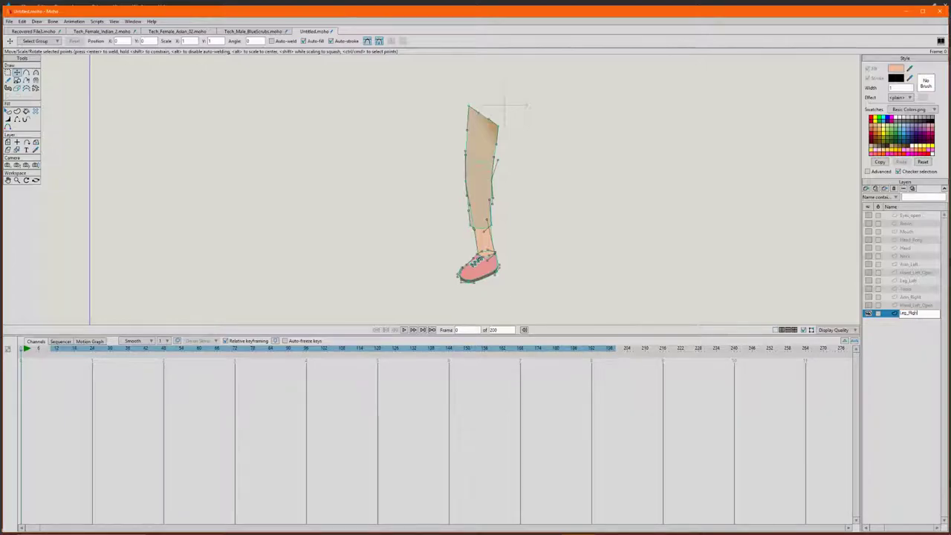
{"action": "key", "text": "Return"}
- Rename the hidden hand layer directly above Leg_Right as Hand_Right_Open
{"action": "left_click", "coordinate": [916, 305]}
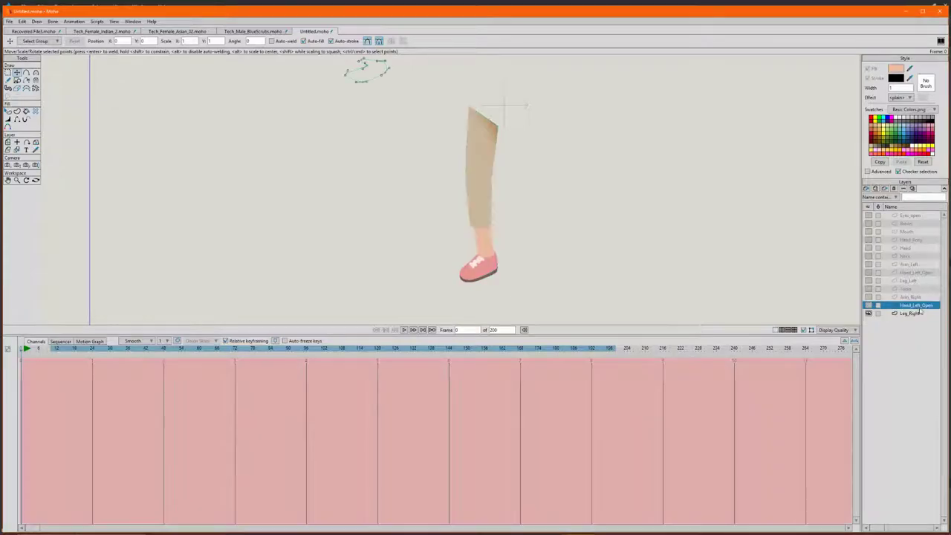
{"action": "double_click", "coordinate": [915, 305]}
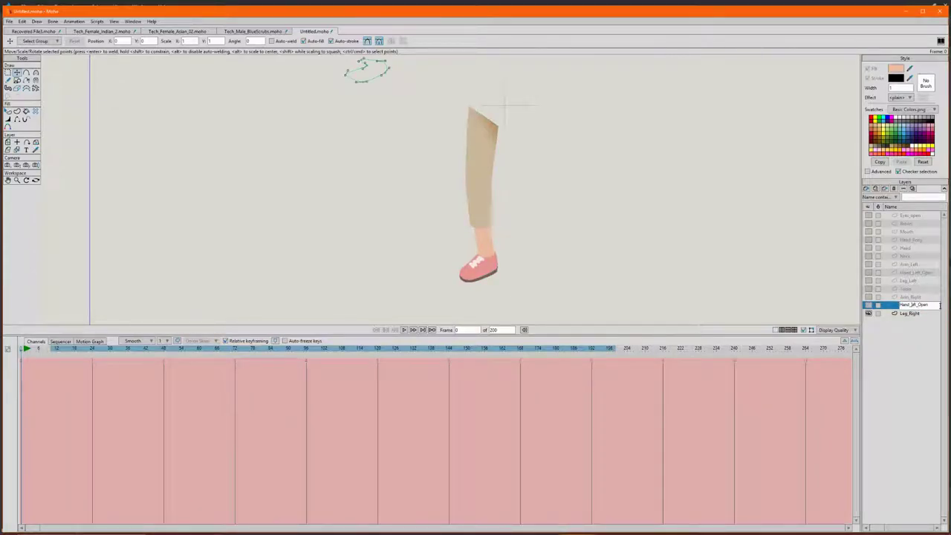
{"action": "type", "text": "Right"}
{"action": "key", "text": "Return"}
- Show the Hand_Right_Open layer briefly to check its shape, and hide both it and Leg_Right
{"action": "scroll", "coordinate": [525, 148], "scroll_direction": "down", "scroll_amount": 3}
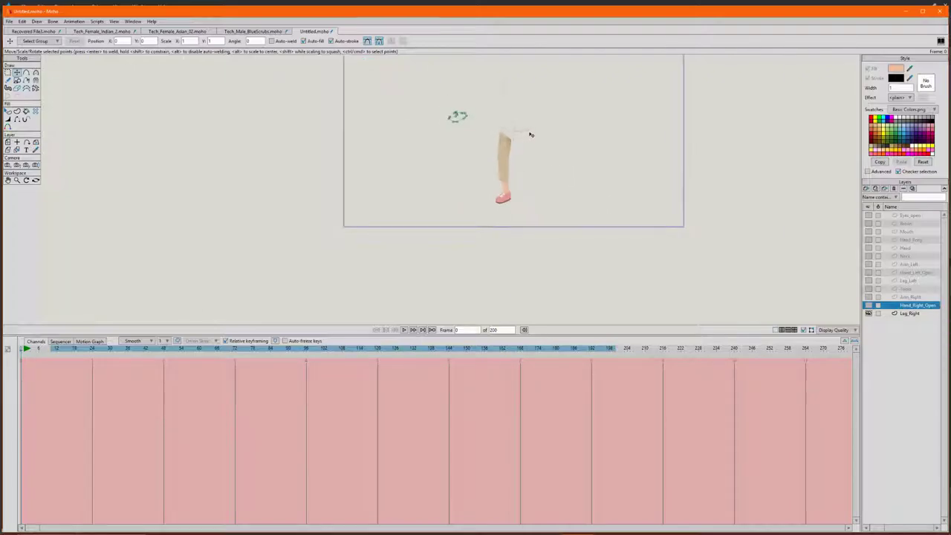
{"action": "scroll", "coordinate": [528, 134], "scroll_direction": "up", "scroll_amount": 2}
{"action": "left_click", "coordinate": [868, 305]}
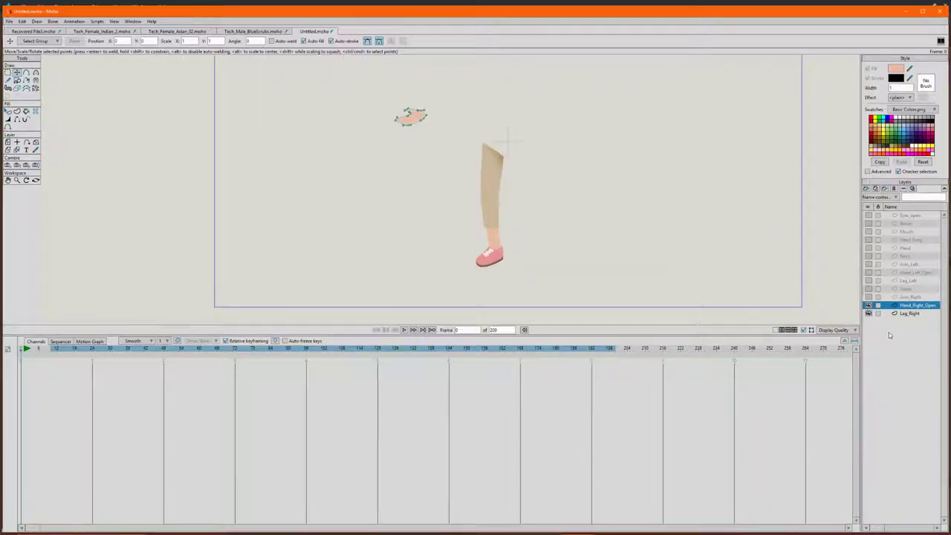
{"action": "left_click", "coordinate": [868, 305]}
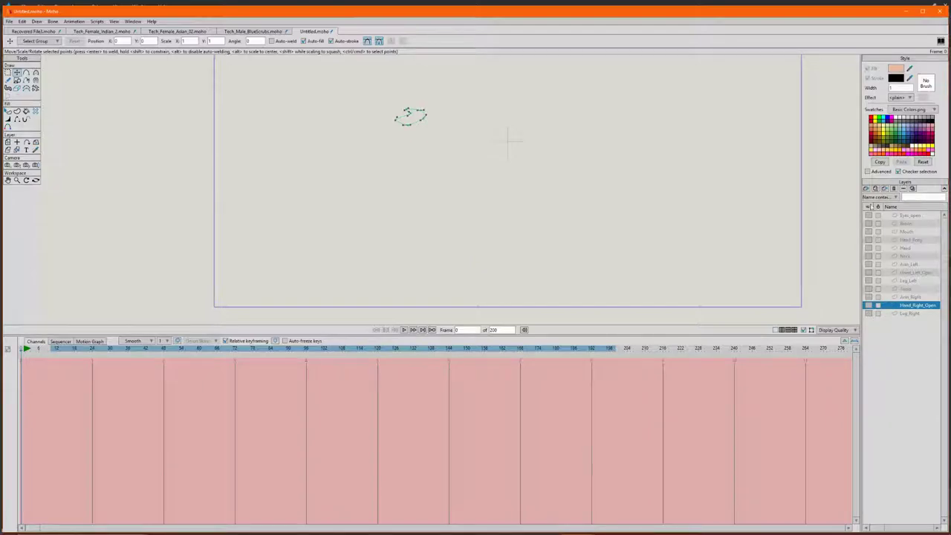
- Create a new bone layer and name it Helper_Female_Pony
{"action": "left_click", "coordinate": [867, 189]}
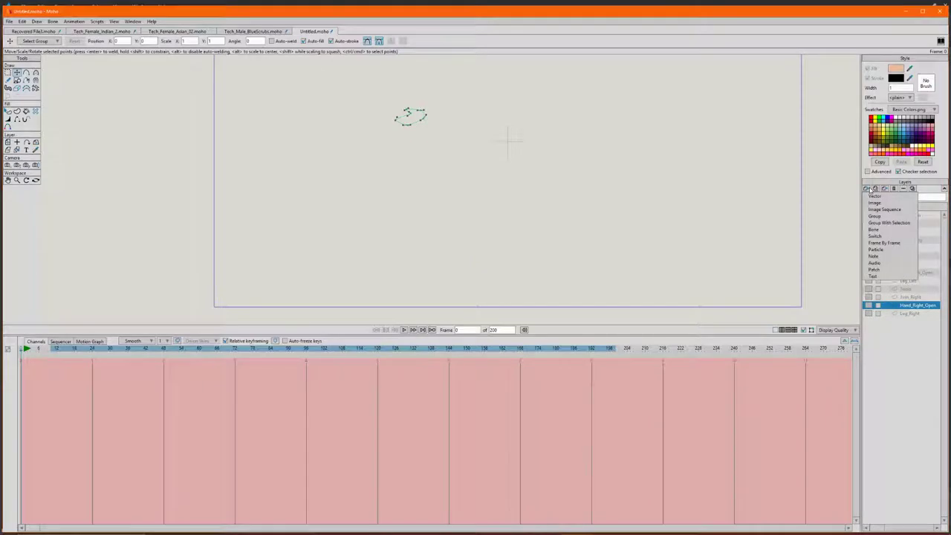
{"action": "left_click", "coordinate": [884, 231]}
{"action": "double_click", "coordinate": [917, 307]}
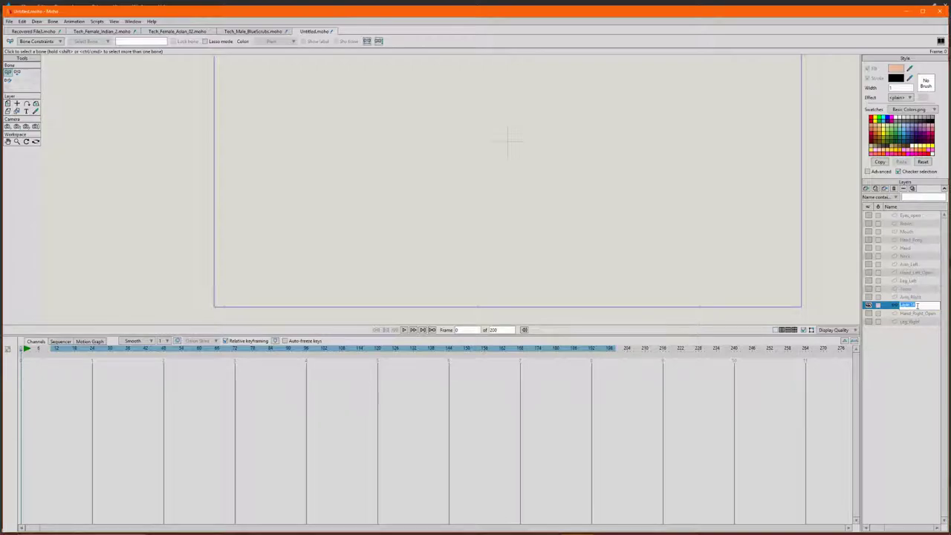
{"action": "type", "text": "B"}
{"action": "type", "text": "elper_Female_Pony"}
{"action": "key", "text": "Return"}
- Move all body-part layers from Eyes_open to Leg_Right into the Helper_Female_Pony bone layer and make them visible
{"action": "left_click_drag", "start_coordinate": [907, 215], "coordinate": [870, 322]}
{"action": "left_click", "coordinate": [908, 225]}
{"action": "left_click", "coordinate": [907, 323], "text": "shift"}
{"action": "left_click", "coordinate": [869, 323]}
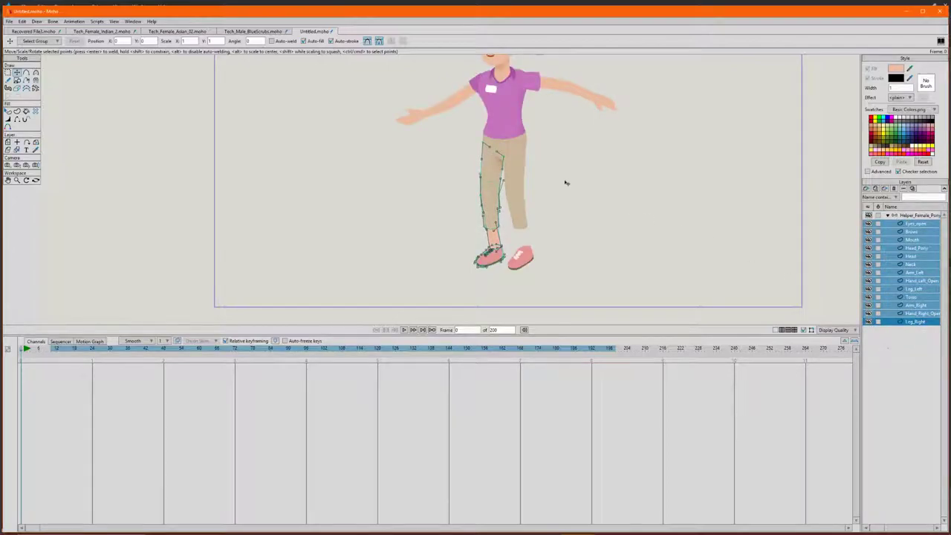
- Try to draw the missing left ankle freehand between the trouser hem and the shoe
{"action": "scroll", "coordinate": [549, 233], "scroll_direction": "up", "scroll_amount": 2}
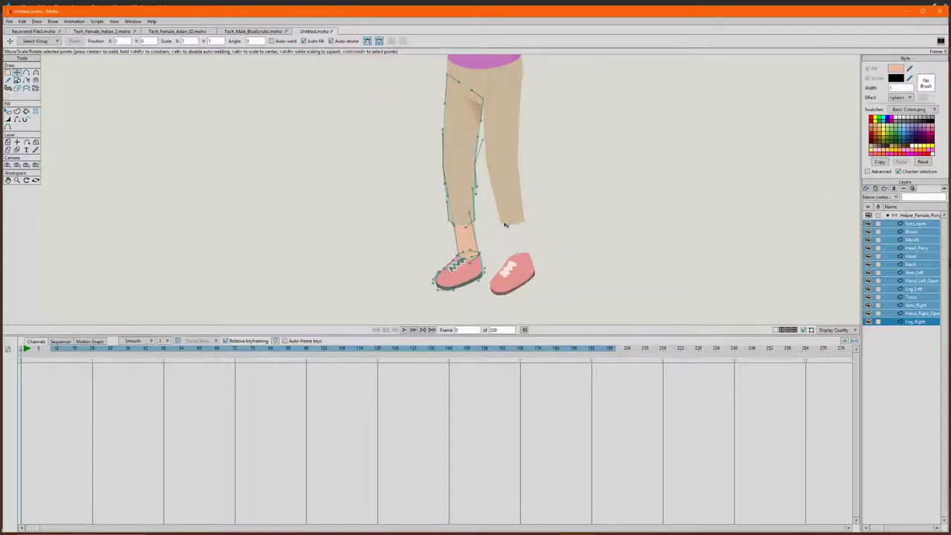
{"action": "scroll", "coordinate": [506, 225], "scroll_direction": "up", "scroll_amount": 4}
{"action": "scroll", "coordinate": [508, 224], "scroll_direction": "down", "scroll_amount": 4}
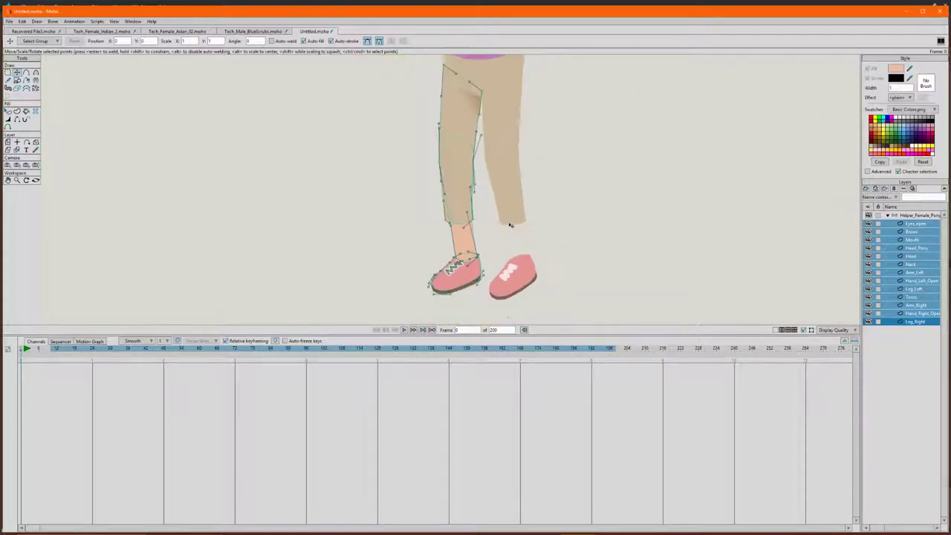
{"action": "scroll", "coordinate": [569, 229], "scroll_direction": "down", "scroll_amount": 2}
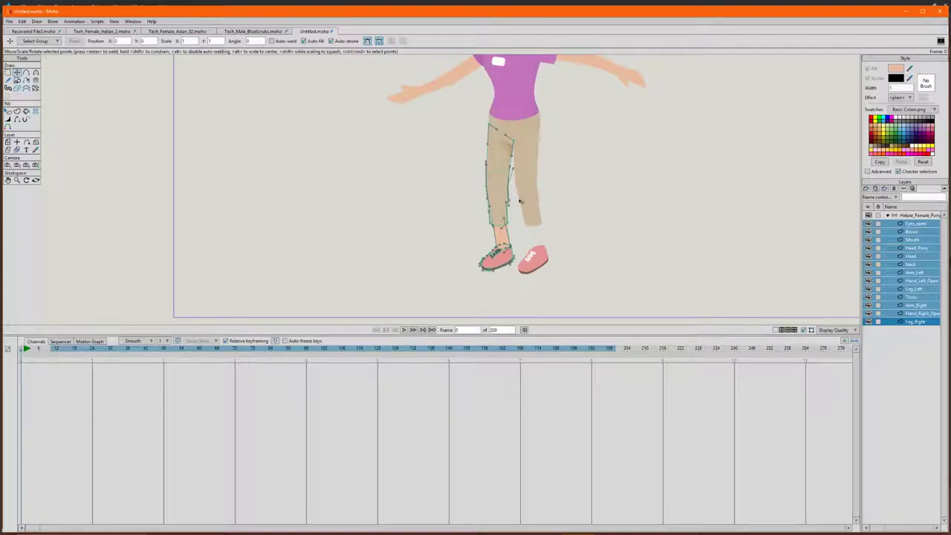
{"action": "scroll", "coordinate": [520, 201], "scroll_direction": "down", "scroll_amount": 4}
{"action": "scroll", "coordinate": [511, 102], "scroll_direction": "up", "scroll_amount": 1}
{"action": "scroll", "coordinate": [483, 191], "scroll_direction": "up", "scroll_amount": 5}
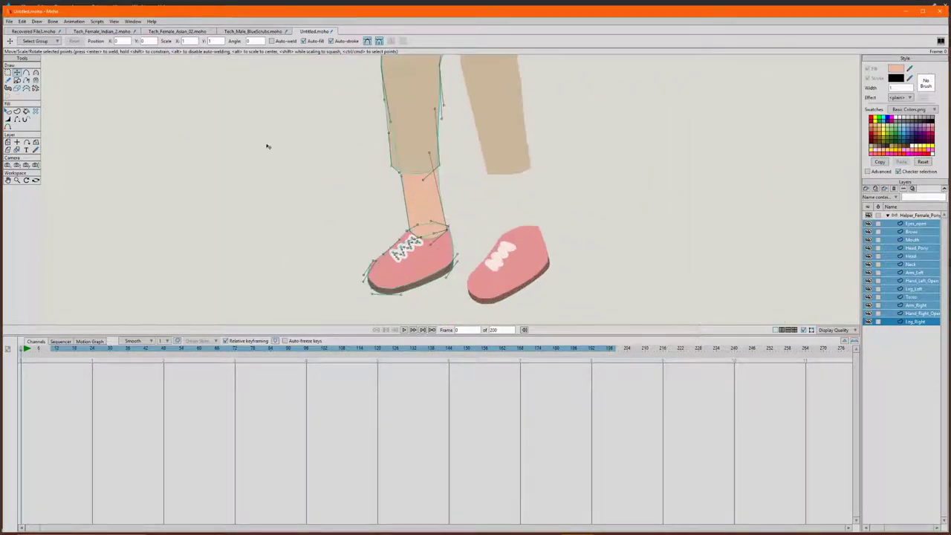
{"action": "left_click", "coordinate": [7, 72]}
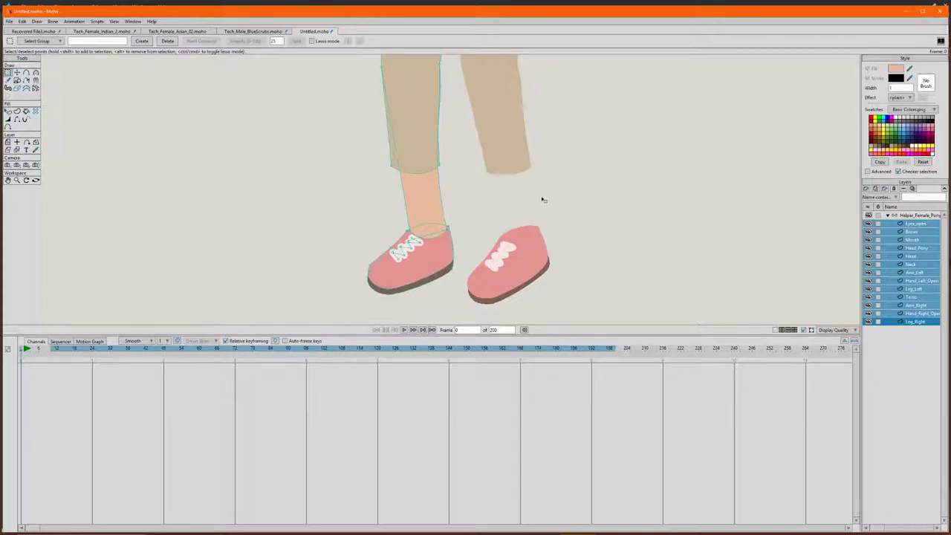
{"action": "scroll", "coordinate": [545, 202], "scroll_direction": "up", "scroll_amount": 1}
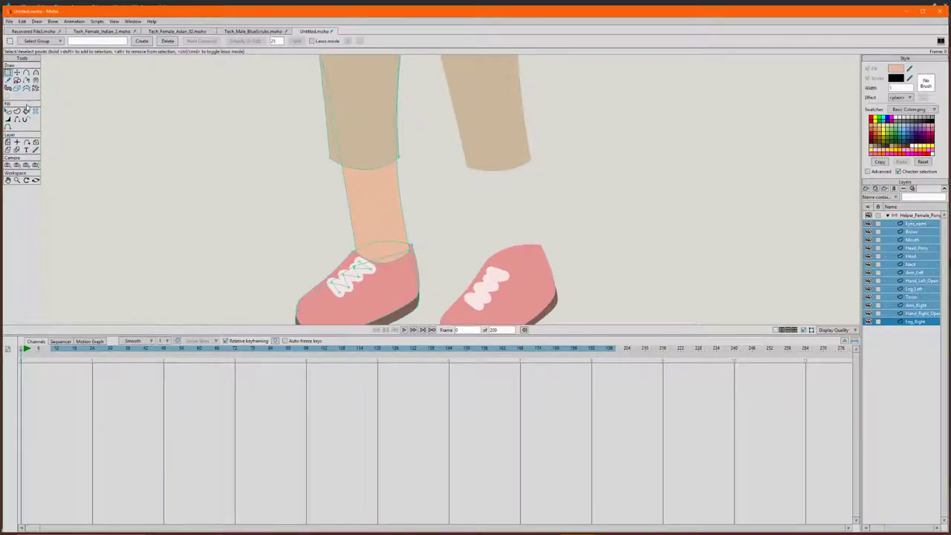
{"action": "left_click", "coordinate": [8, 80]}
{"action": "left_click_drag", "start_coordinate": [470, 165], "coordinate": [487, 257]}
{"action": "left_click_drag", "start_coordinate": [540, 245], "coordinate": [527, 163]}
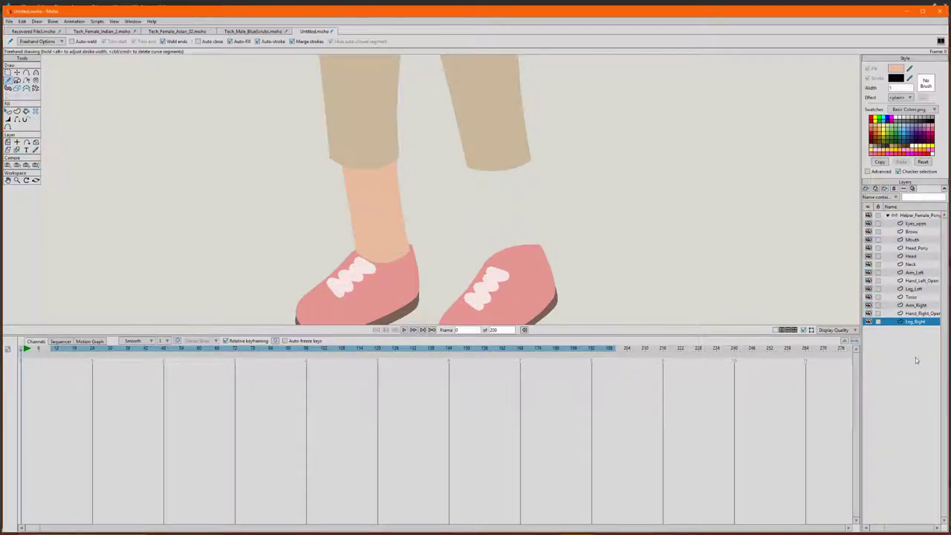
- Select the Leg_Left layer and examine the assembled character, especially the gap between the left trouser leg and shoe
{"action": "left_click", "coordinate": [913, 289]}
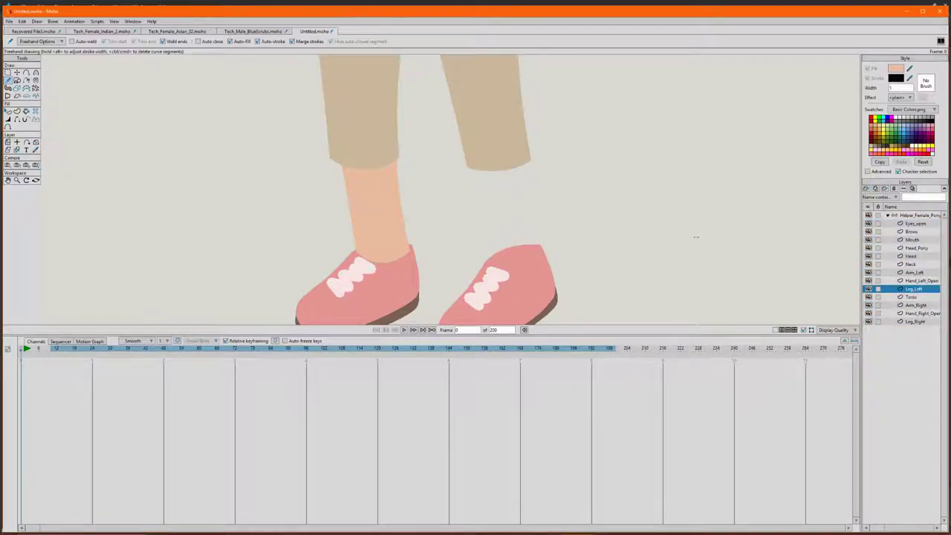
{"action": "scroll", "coordinate": [546, 173], "scroll_direction": "down", "scroll_amount": 4}
{"action": "scroll", "coordinate": [572, 134], "scroll_direction": "down", "scroll_amount": 3}
{"action": "scroll", "coordinate": [571, 112], "scroll_direction": "up", "scroll_amount": 2}
{"action": "scroll", "coordinate": [572, 112], "scroll_direction": "down", "scroll_amount": 2}
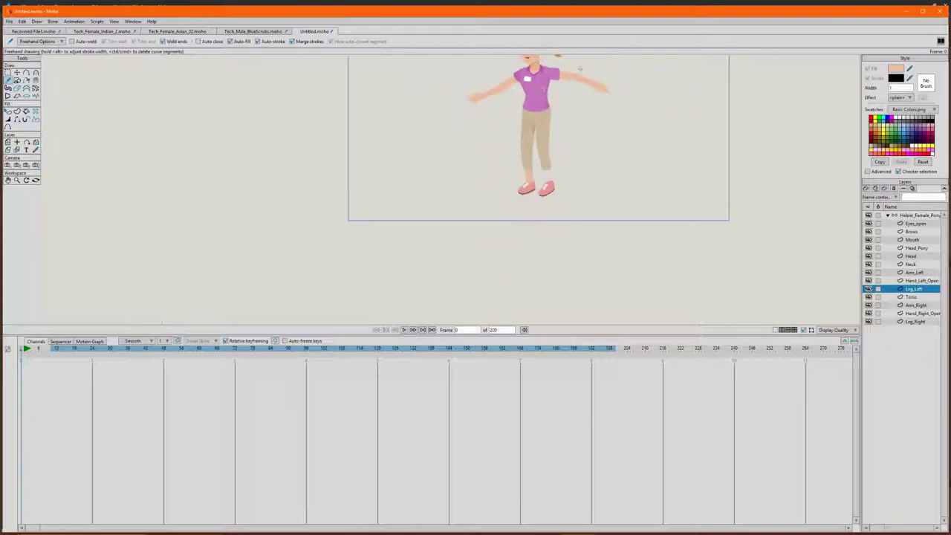
{"action": "scroll", "coordinate": [577, 68], "scroll_direction": "down", "scroll_amount": 2}
{"action": "scroll", "coordinate": [561, 59], "scroll_direction": "up", "scroll_amount": 1}
{"action": "scroll", "coordinate": [561, 58], "scroll_direction": "down", "scroll_amount": 2}
{"action": "scroll", "coordinate": [563, 55], "scroll_direction": "up", "scroll_amount": 1}
{"action": "scroll", "coordinate": [563, 55], "scroll_direction": "up", "scroll_amount": 5}
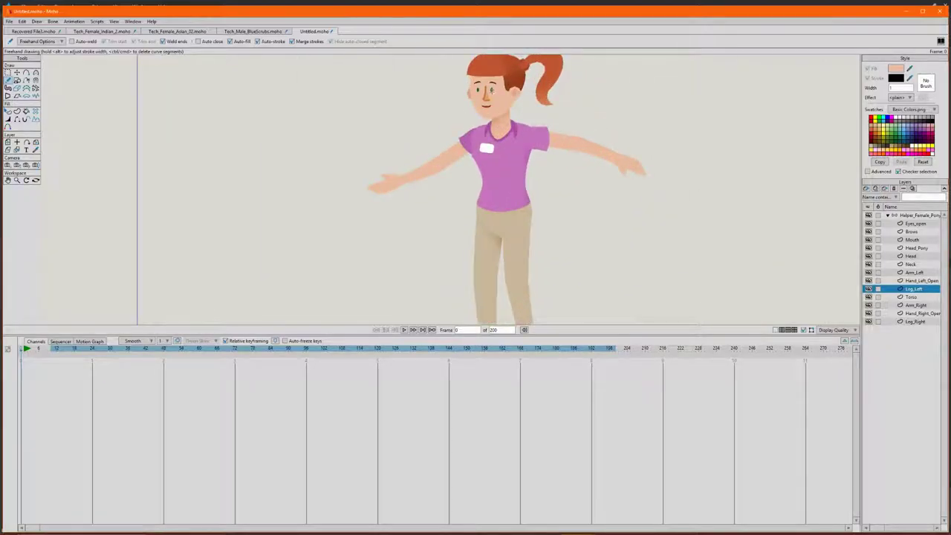
{"action": "scroll", "coordinate": [531, 257], "scroll_direction": "down", "scroll_amount": 3}
{"action": "scroll", "coordinate": [565, 275], "scroll_direction": "up", "scroll_amount": 6}
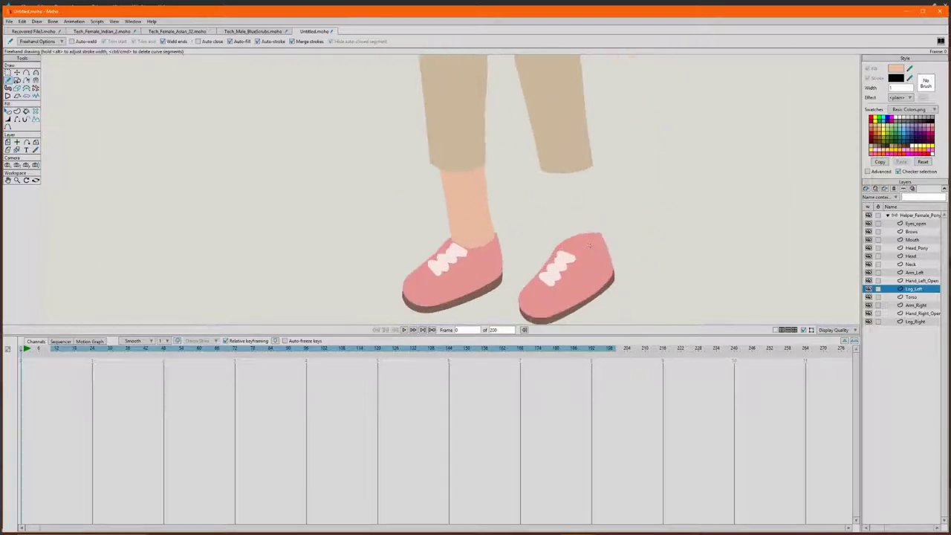
- Select the skin-coloured lower leg shape on the Leg_Right layer and copy it
{"action": "left_click", "coordinate": [915, 322]}
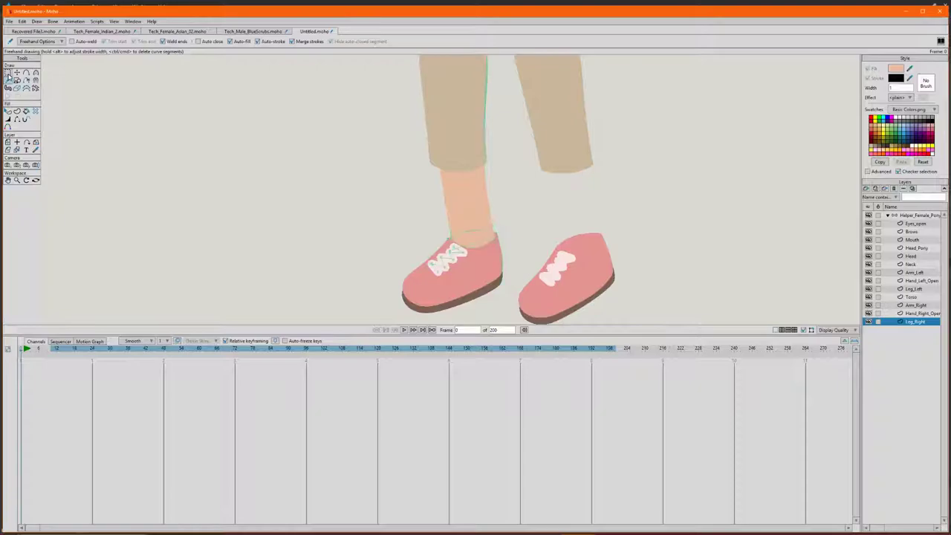
{"action": "left_click", "coordinate": [8, 73]}
{"action": "left_click", "coordinate": [401, 202]}
{"action": "left_click", "coordinate": [480, 202]}
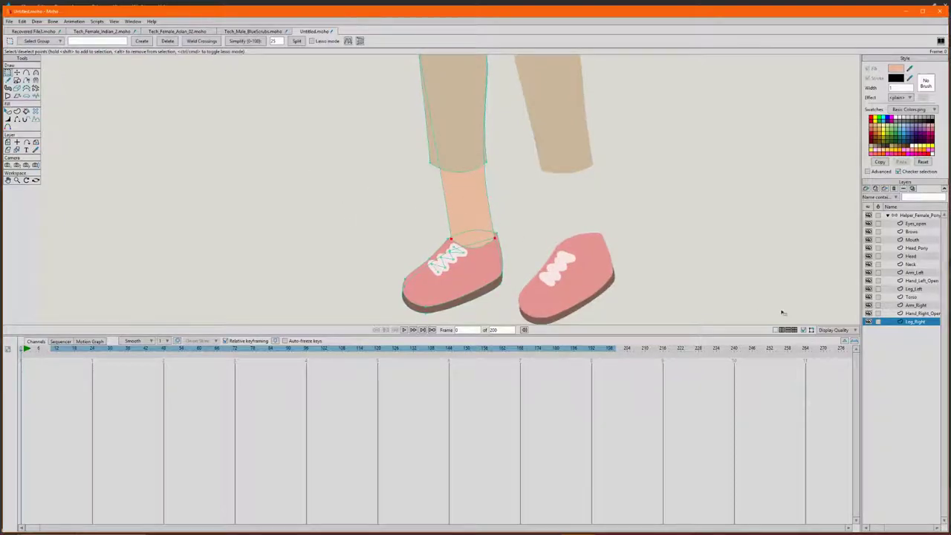
- Paste the copied lower leg into the Leg_Left layer and position it to bridge the left trouser hem and shoe
{"action": "left_click", "coordinate": [916, 289]}
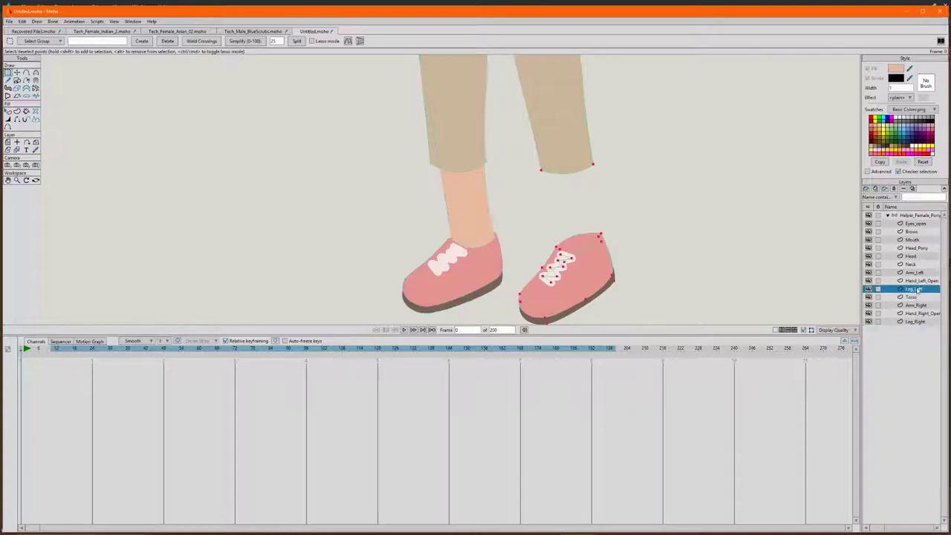
{"action": "key", "text": "t"}
{"action": "left_click_drag", "start_coordinate": [475, 201], "coordinate": [580, 204]}
{"action": "scroll", "coordinate": [561, 127], "scroll_direction": "down", "scroll_amount": 2}
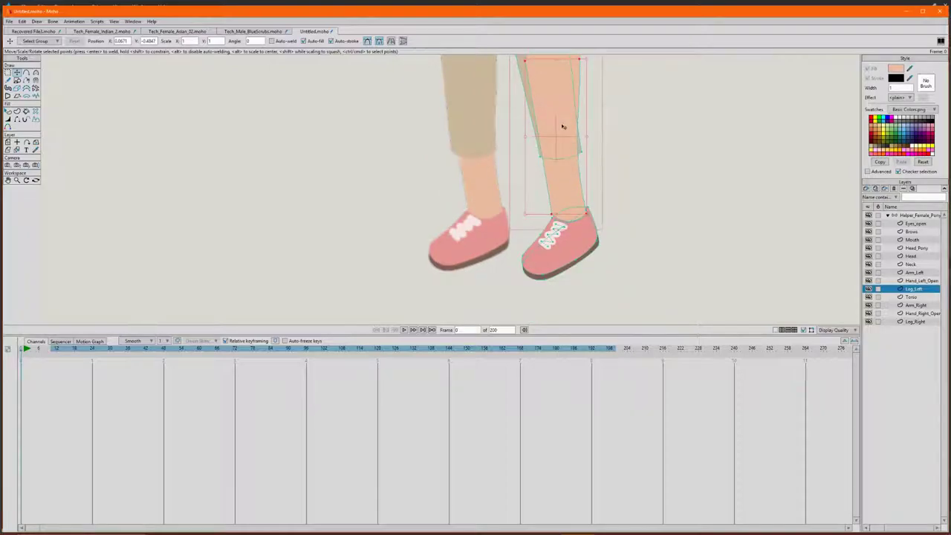
{"action": "scroll", "coordinate": [563, 129], "scroll_direction": "down", "scroll_amount": 3}
{"action": "scroll", "coordinate": [567, 122], "scroll_direction": "up", "scroll_amount": 3}
{"action": "scroll", "coordinate": [585, 76], "scroll_direction": "down", "scroll_amount": 4}
{"action": "scroll", "coordinate": [584, 76], "scroll_direction": "up", "scroll_amount": 6}
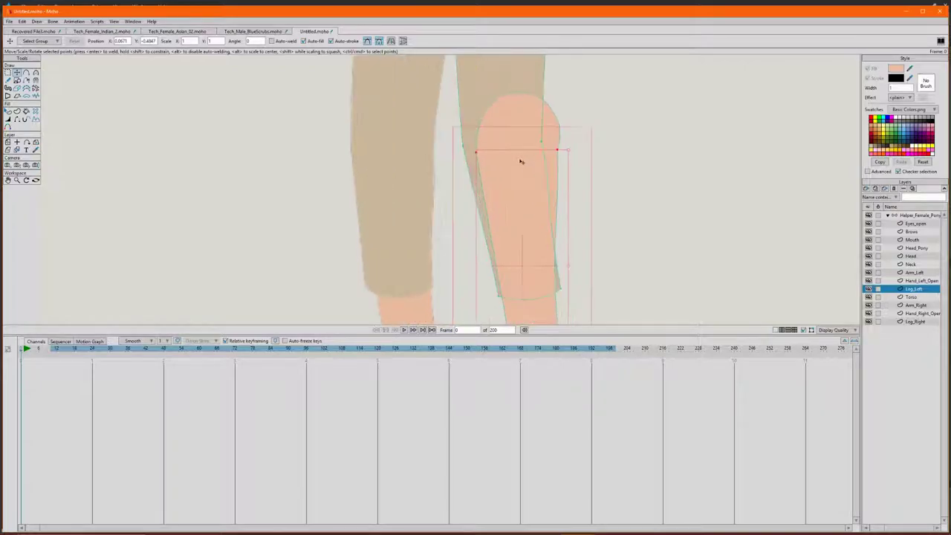
{"action": "scroll", "coordinate": [535, 178], "scroll_direction": "down", "scroll_amount": 2}
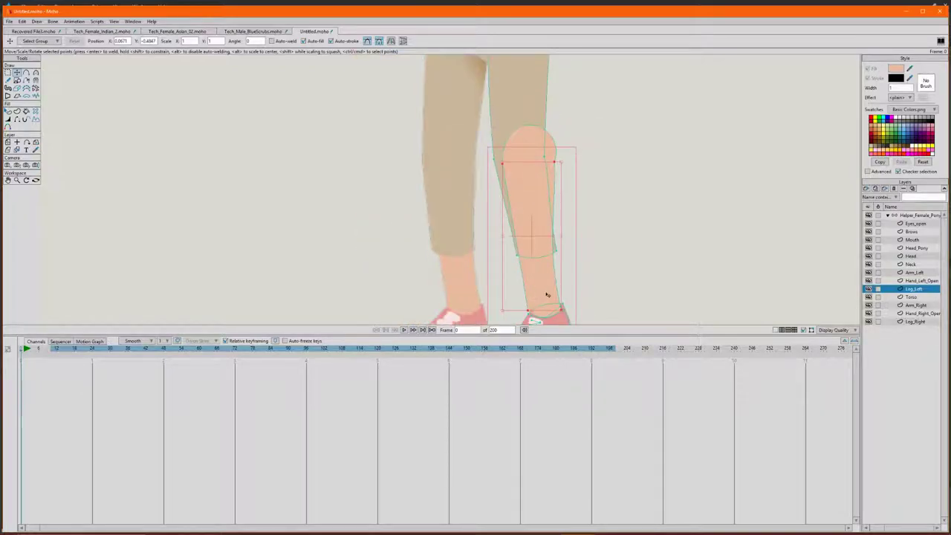
{"action": "left_click_drag", "start_coordinate": [546, 277], "coordinate": [546, 278]}
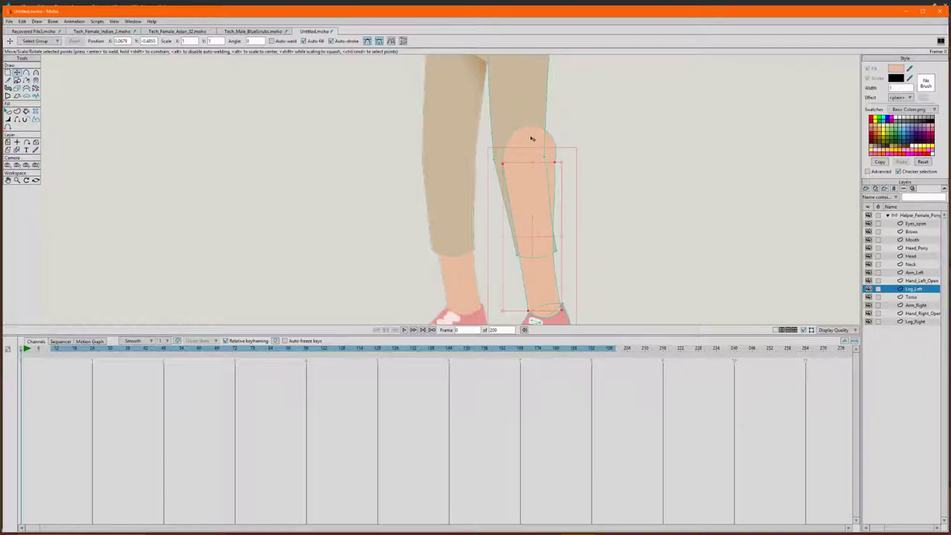
- Move the two upper corner points of the pasted lower leg shape down to the left trouser hem
{"action": "left_click", "coordinate": [629, 218]}
{"action": "left_click", "coordinate": [551, 264]}
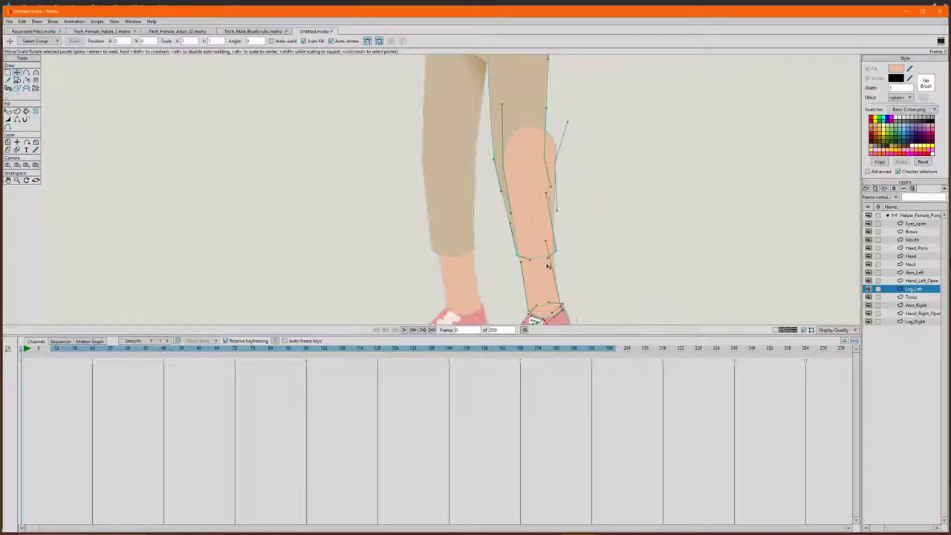
{"action": "left_click_drag", "start_coordinate": [504, 166], "coordinate": [522, 257]}
{"action": "key", "text": "ctrl+z"}
{"action": "left_click_drag", "start_coordinate": [501, 168], "coordinate": [546, 258]}
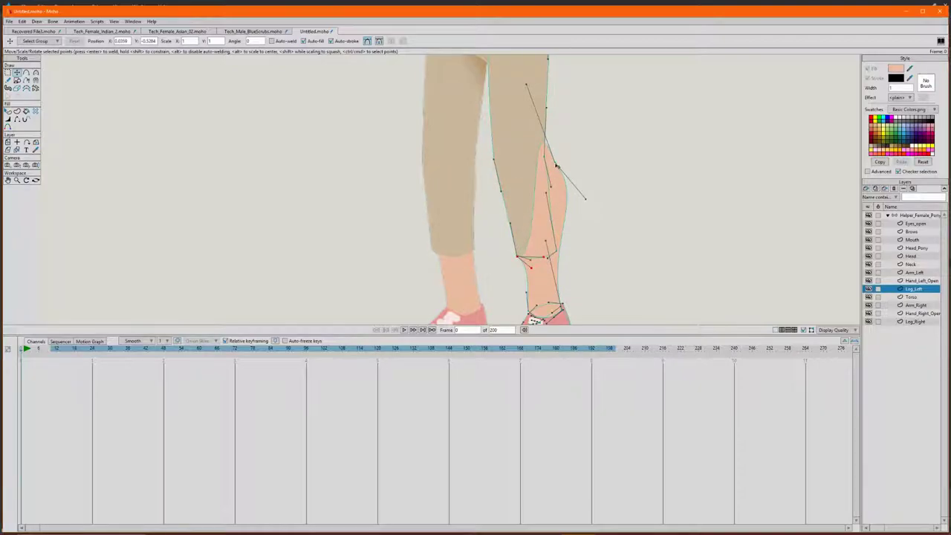
{"action": "left_click_drag", "start_coordinate": [558, 164], "coordinate": [552, 268]}
- Adjust the curve handles at the lower leg's outer upper corner so its side runs straight down from the trouser hem
{"action": "scroll", "coordinate": [552, 269], "scroll_direction": "up", "scroll_amount": 5}
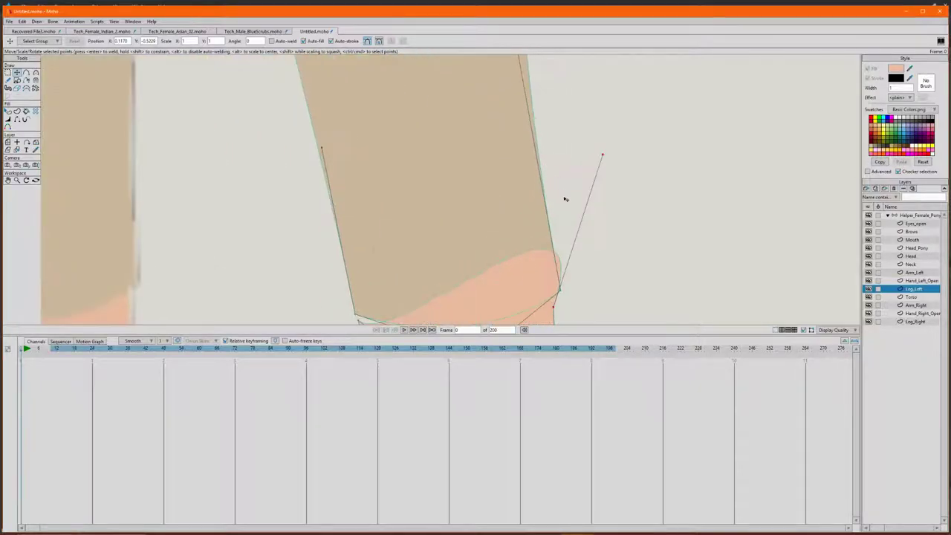
{"action": "left_click_drag", "start_coordinate": [602, 155], "coordinate": [499, 285]}
{"action": "scroll", "coordinate": [508, 293], "scroll_direction": "down", "scroll_amount": 6}
{"action": "scroll", "coordinate": [545, 303], "scroll_direction": "up", "scroll_amount": 1}
{"action": "scroll", "coordinate": [594, 316], "scroll_direction": "down", "scroll_amount": 2}
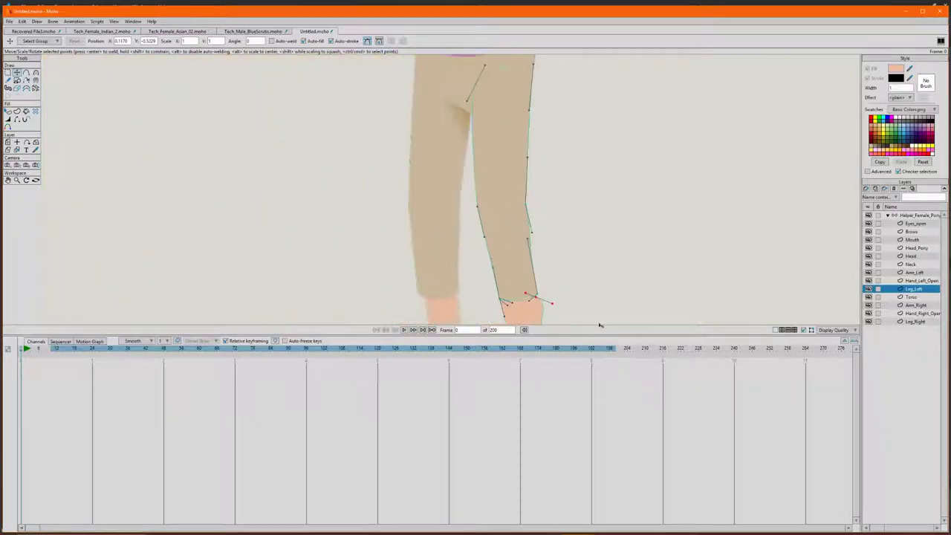
{"action": "scroll", "coordinate": [588, 283], "scroll_direction": "down", "scroll_amount": 2}
{"action": "scroll", "coordinate": [572, 260], "scroll_direction": "up", "scroll_amount": 5}
{"action": "scroll", "coordinate": [567, 216], "scroll_direction": "up", "scroll_amount": 2}
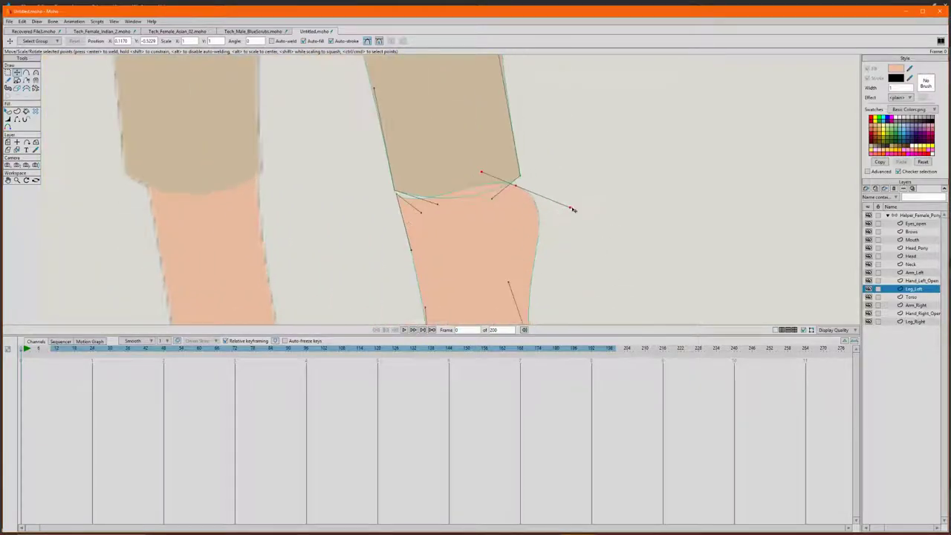
{"action": "left_click_drag", "start_coordinate": [571, 210], "coordinate": [531, 242]}
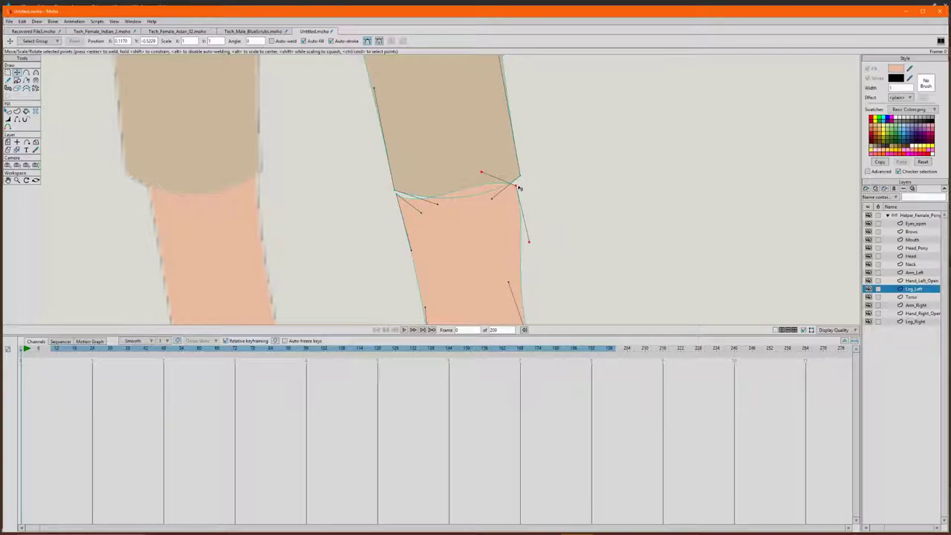
- Reposition the lower leg's top corner points and handles so its upper edge follows the trouser hem
{"action": "left_click_drag", "start_coordinate": [518, 187], "coordinate": [483, 198]}
{"action": "left_click", "coordinate": [399, 195]}
{"action": "left_click_drag", "start_coordinate": [425, 212], "coordinate": [483, 197]}
{"action": "left_click", "coordinate": [519, 181]}
- Adjust the lower leg's ankle point where it meets the front of the left shoe opening
{"action": "scroll", "coordinate": [510, 220], "scroll_direction": "down", "scroll_amount": 5}
{"action": "scroll", "coordinate": [506, 270], "scroll_direction": "up", "scroll_amount": 3}
{"action": "scroll", "coordinate": [524, 271], "scroll_direction": "up", "scroll_amount": 1}
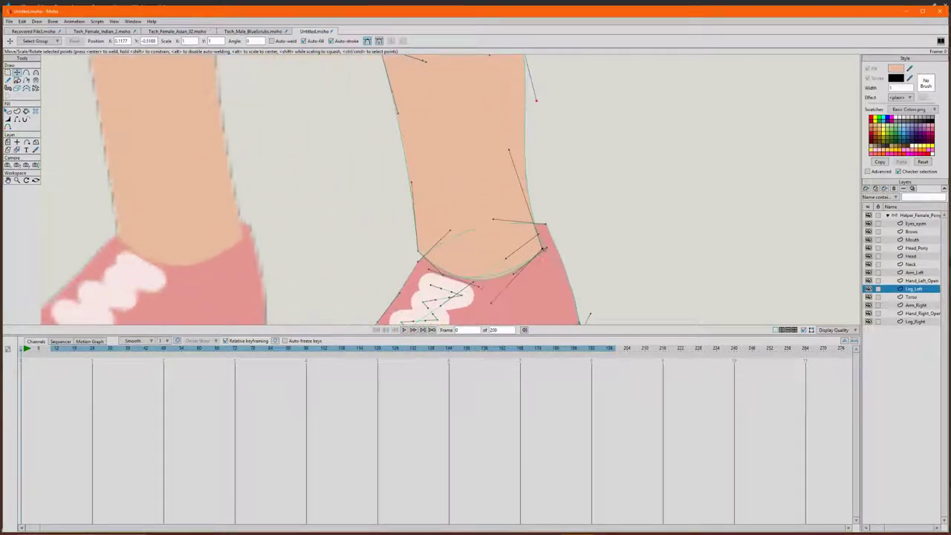
{"action": "left_click", "coordinate": [414, 249]}
{"action": "left_click_drag", "start_coordinate": [419, 251], "coordinate": [435, 260]}
{"action": "scroll", "coordinate": [485, 242], "scroll_direction": "down", "scroll_amount": 5}
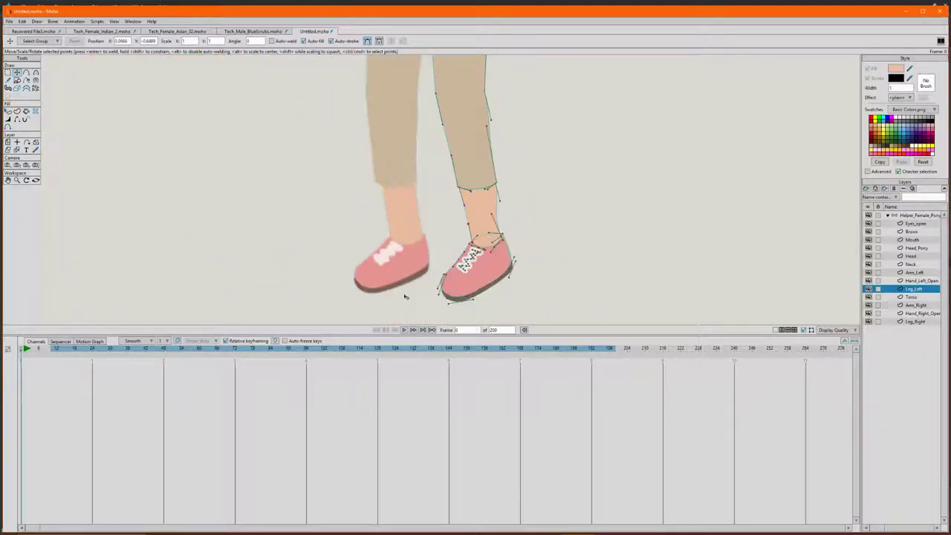
- Nudge the toe, sole and heel points of the left shoe to refine its pink upper and brown sole outline
{"action": "scroll", "coordinate": [410, 296], "scroll_direction": "up", "scroll_amount": 3}
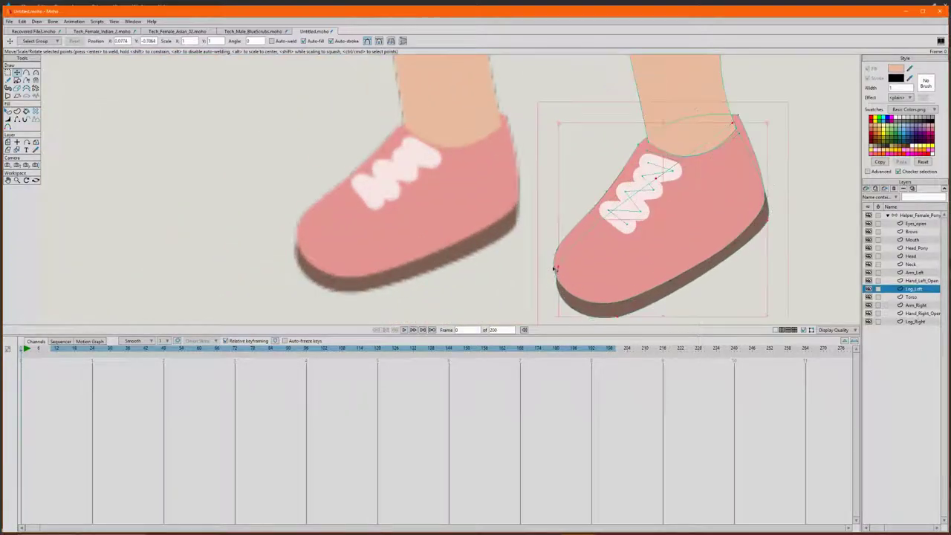
{"action": "left_click_drag", "start_coordinate": [556, 270], "coordinate": [555, 264]}
{"action": "left_click_drag", "start_coordinate": [612, 314], "coordinate": [610, 318]}
{"action": "left_click_drag", "start_coordinate": [555, 261], "coordinate": [556, 258]}
{"action": "left_click_drag", "start_coordinate": [768, 222], "coordinate": [764, 224]}
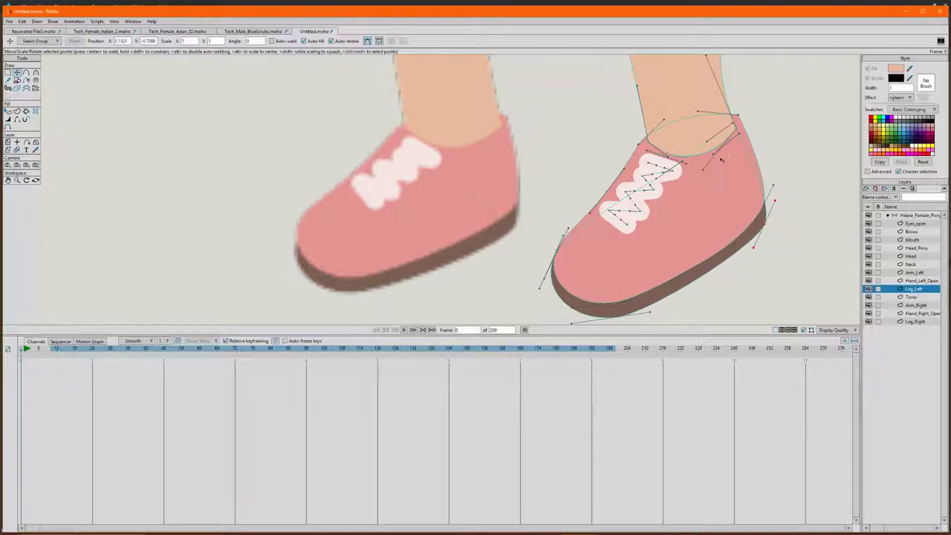
- Move the Head_Pony layer below the Head layer in the stacking order
{"action": "scroll", "coordinate": [720, 159], "scroll_direction": "down", "scroll_amount": 10}
{"action": "scroll", "coordinate": [633, 75], "scroll_direction": "down", "scroll_amount": 4}
{"action": "scroll", "coordinate": [586, 149], "scroll_direction": "up", "scroll_amount": 7}
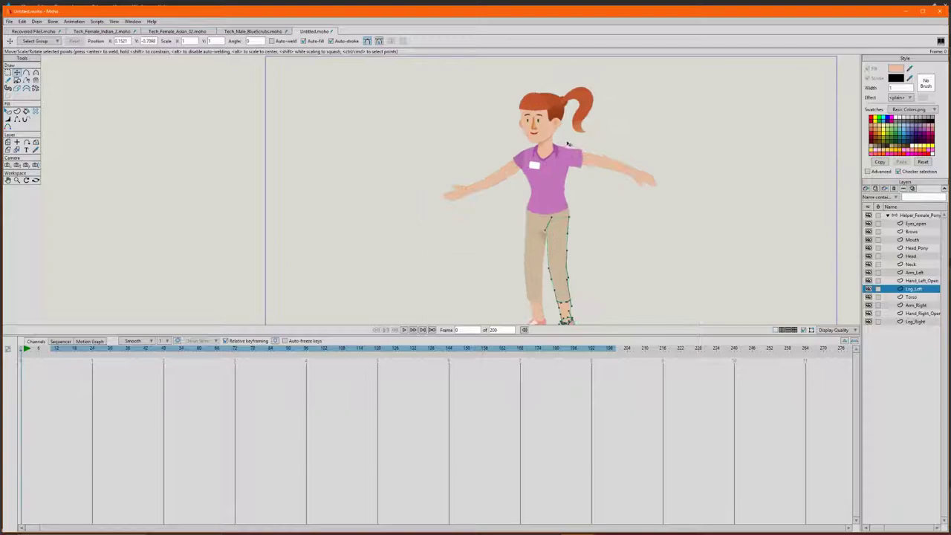
{"action": "scroll", "coordinate": [566, 144], "scroll_direction": "up", "scroll_amount": 2}
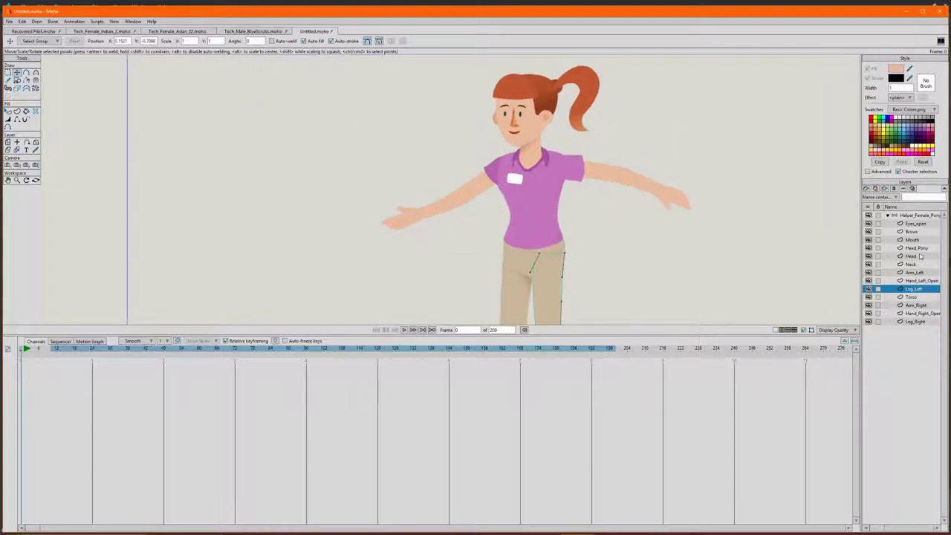
{"action": "left_click_drag", "start_coordinate": [918, 247], "coordinate": [918, 262]}
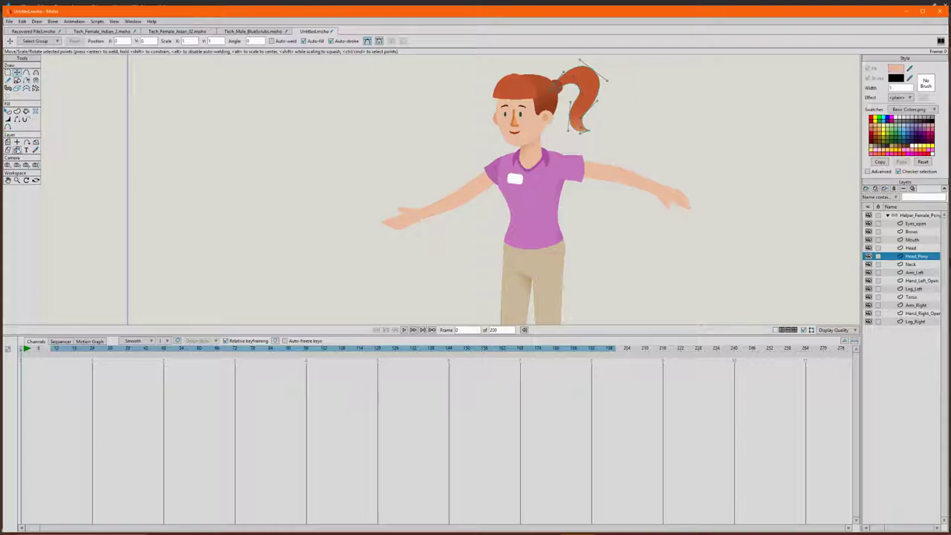
- Shrink the timeline to enlarge the canvas and set the Head_Pony layer's origin at the hair bun where the ponytail starts
{"action": "left_click", "coordinate": [8, 141]}
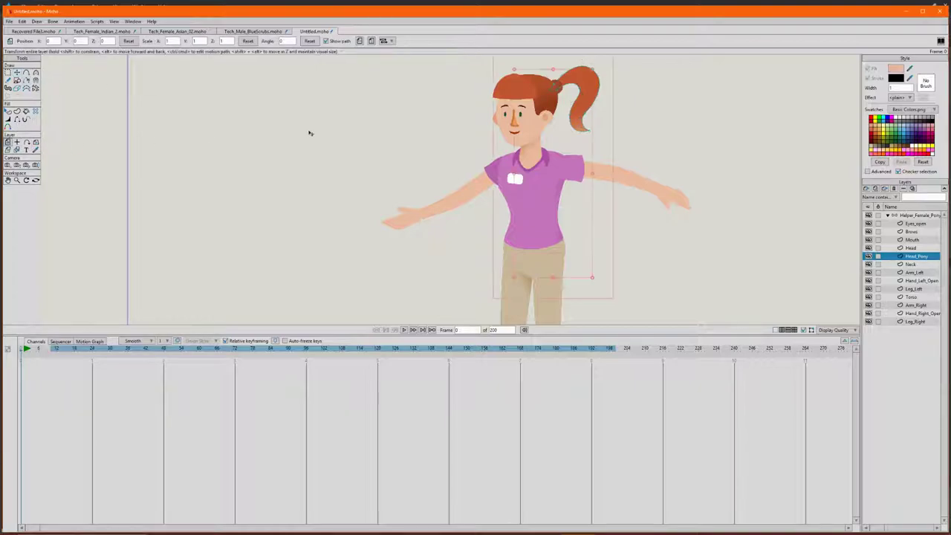
{"action": "scroll", "coordinate": [586, 60], "scroll_direction": "down", "scroll_amount": 3}
{"action": "scroll", "coordinate": [545, 96], "scroll_direction": "up", "scroll_amount": 6}
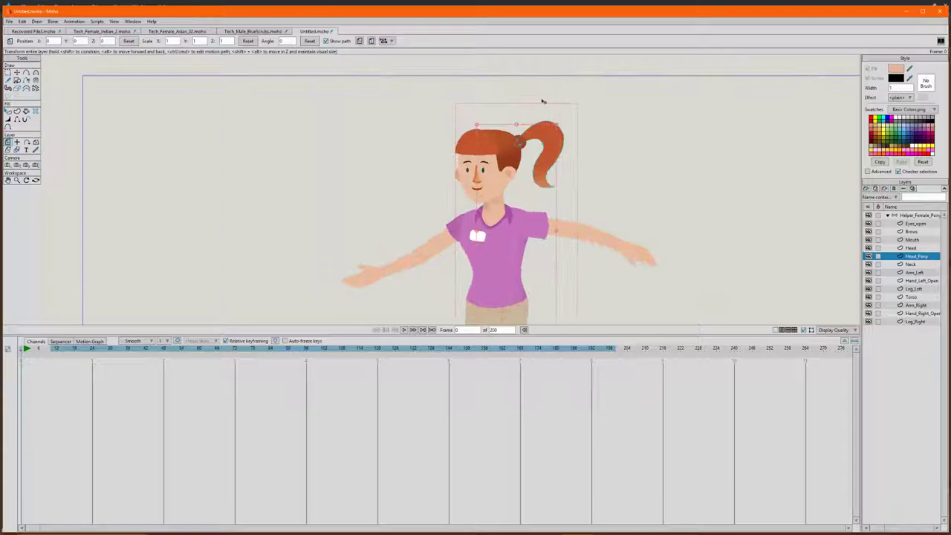
{"action": "left_click_drag", "start_coordinate": [476, 332], "coordinate": [469, 514]}
{"action": "left_click", "coordinate": [17, 141]}
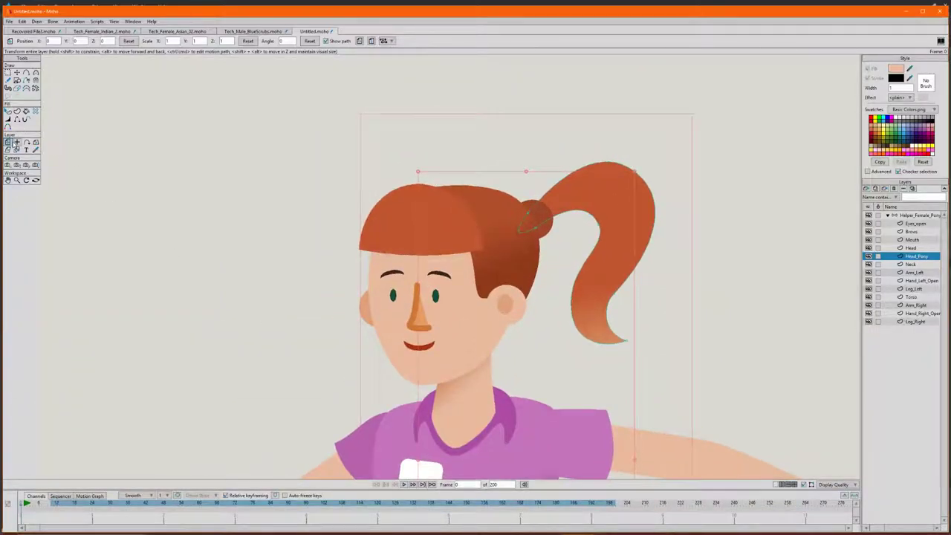
{"action": "left_click", "coordinate": [536, 218]}
- Examine the assembled character from head to shoes with the ponytail behind the head
{"action": "scroll", "coordinate": [536, 218], "scroll_direction": "down", "scroll_amount": 3}
{"action": "scroll", "coordinate": [536, 218], "scroll_direction": "up", "scroll_amount": 3}
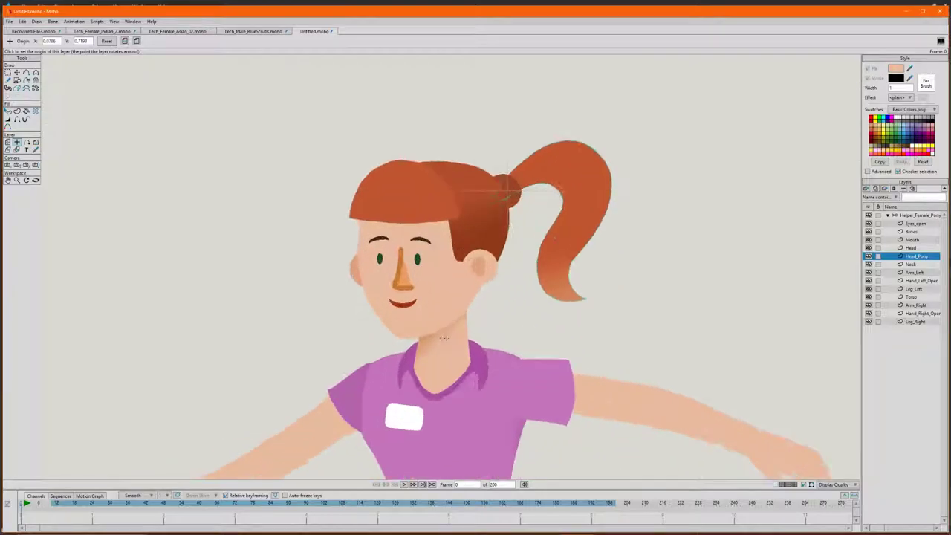
{"action": "scroll", "coordinate": [441, 292], "scroll_direction": "down", "scroll_amount": 5}
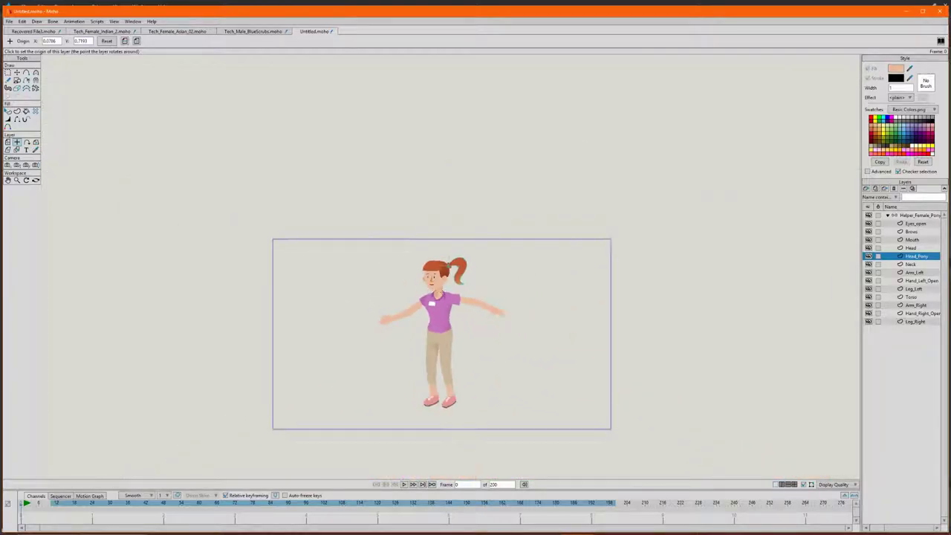
{"action": "scroll", "coordinate": [442, 292], "scroll_direction": "up", "scroll_amount": 3}
{"action": "scroll", "coordinate": [442, 292], "scroll_direction": "up", "scroll_amount": 2}
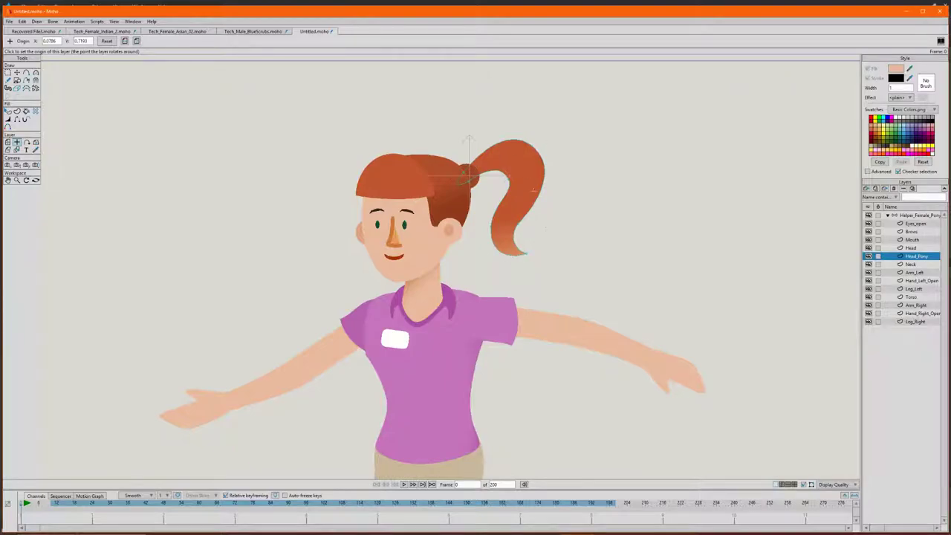
{"action": "scroll", "coordinate": [437, 327], "scroll_direction": "down", "scroll_amount": 5}
{"action": "scroll", "coordinate": [433, 401], "scroll_direction": "up", "scroll_amount": 3}
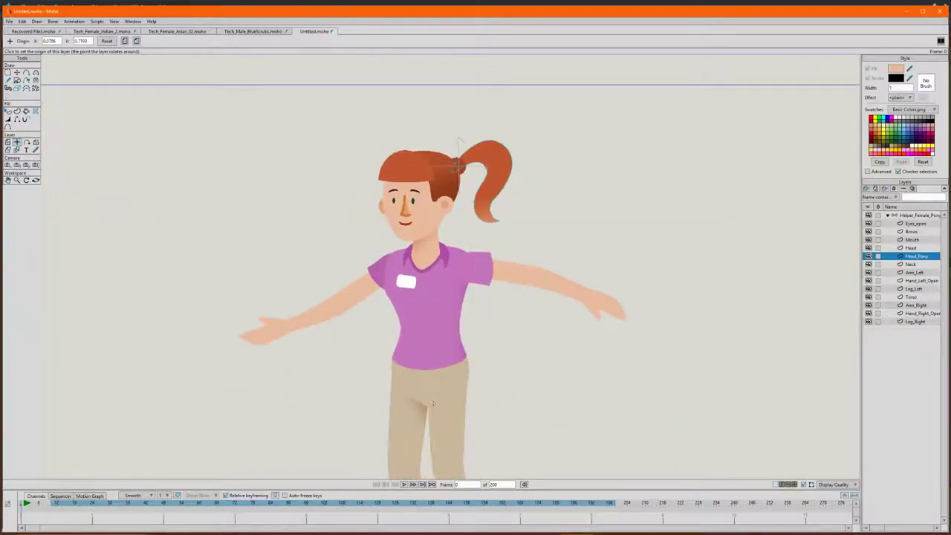
{"action": "scroll", "coordinate": [417, 401], "scroll_direction": "down", "scroll_amount": 4}
{"action": "scroll", "coordinate": [417, 402], "scroll_direction": "up", "scroll_amount": 4}
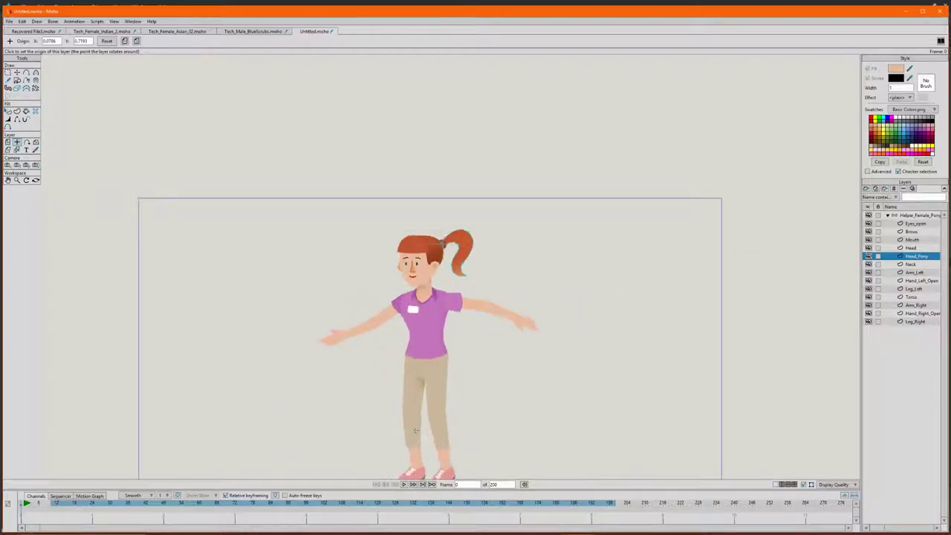
{"action": "scroll", "coordinate": [410, 194], "scroll_direction": "up", "scroll_amount": 3}
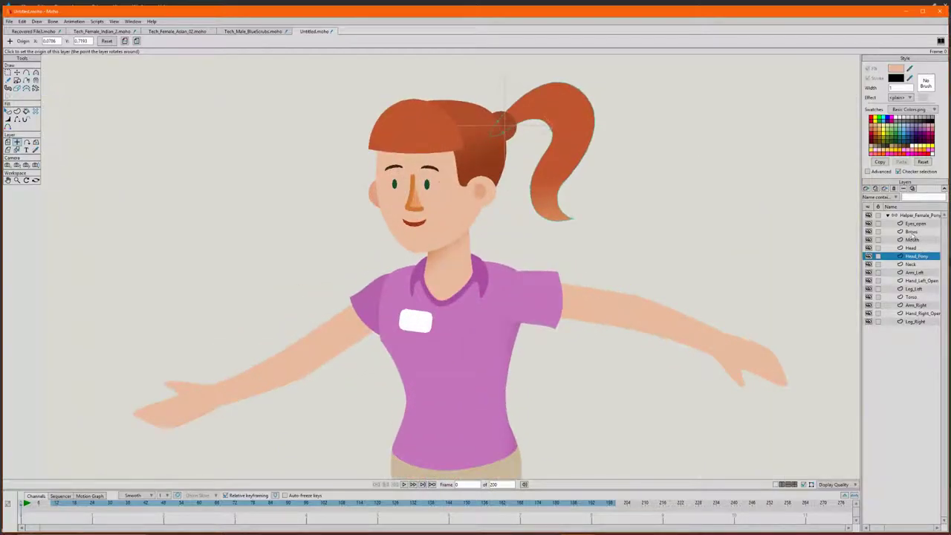
- Set the origins of the Eyes_open, Brows and Mouth layers at the centre of their facial features
{"action": "left_click", "coordinate": [913, 223]}
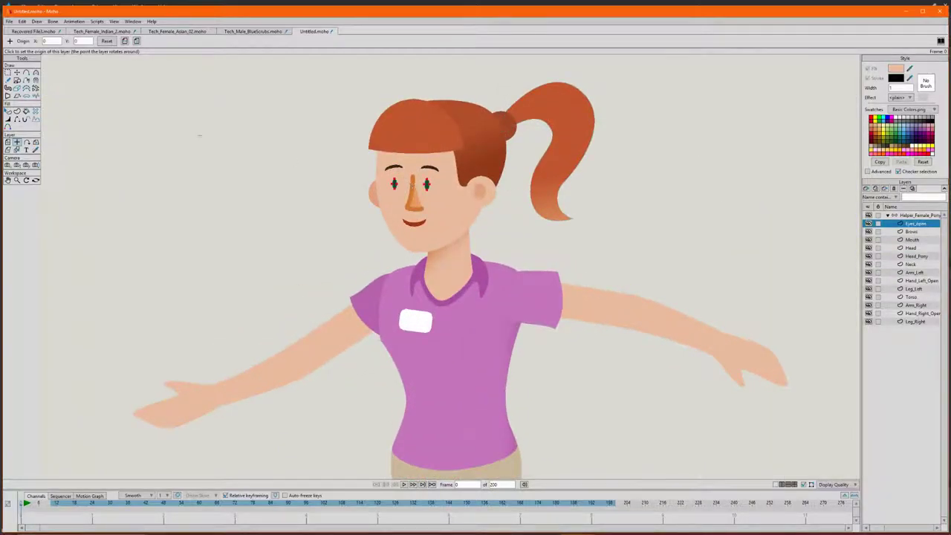
{"action": "left_click", "coordinate": [412, 139]}
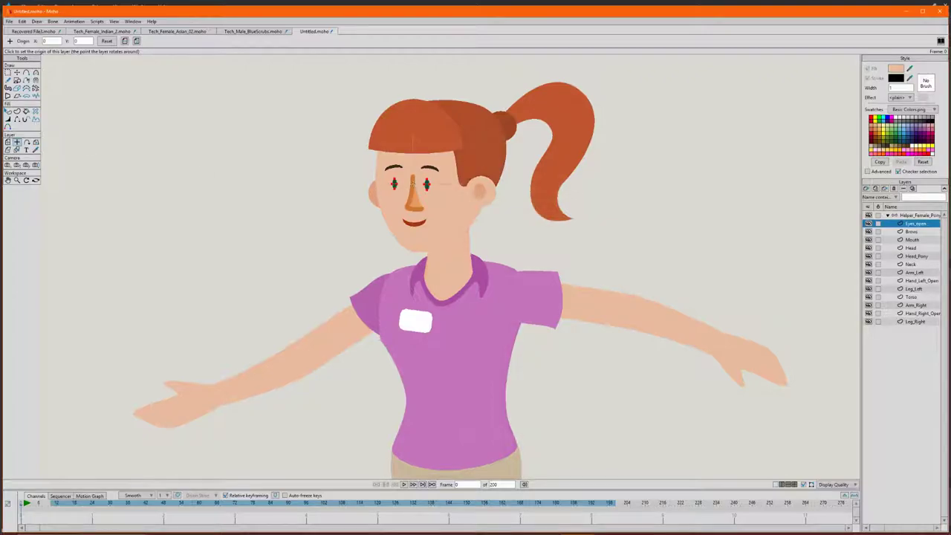
{"action": "left_click", "coordinate": [912, 232]}
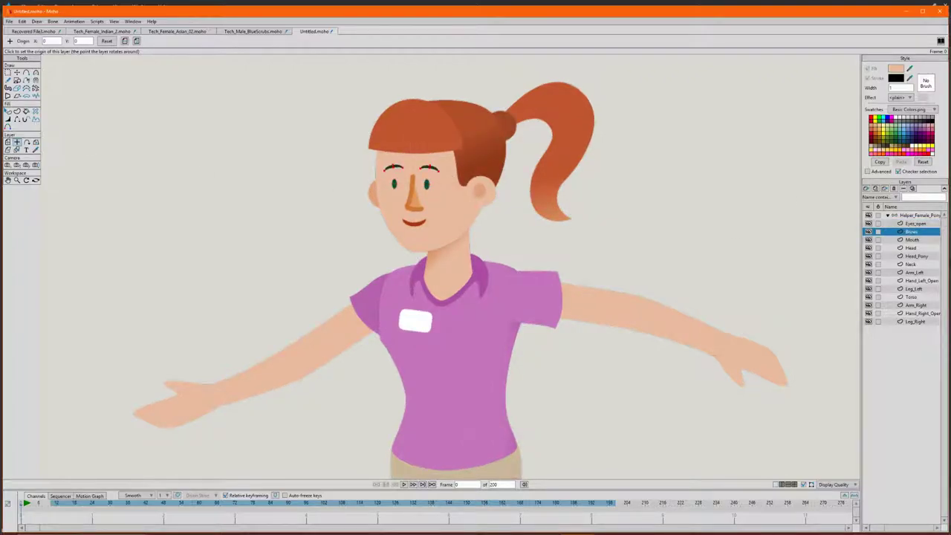
{"action": "left_click", "coordinate": [912, 240]}
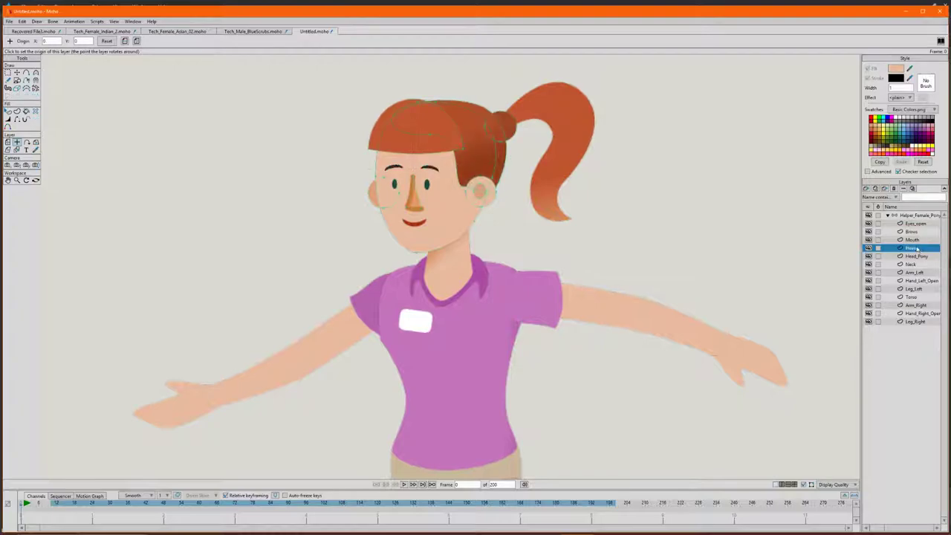
{"action": "left_click", "coordinate": [415, 223]}
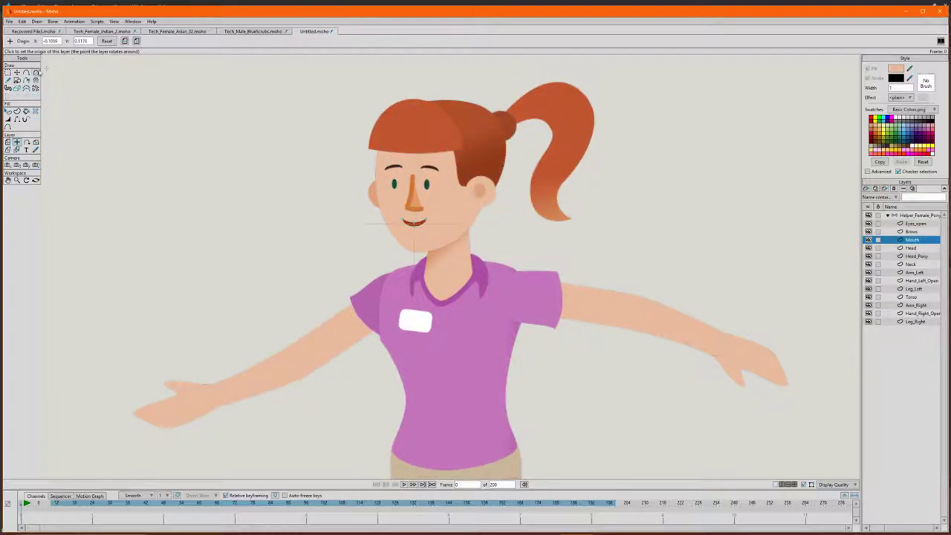
- Select the Helper_Female_Pony bone layer and add a horizontal hip bone extending outward from the waist
{"action": "left_click", "coordinate": [8, 72]}
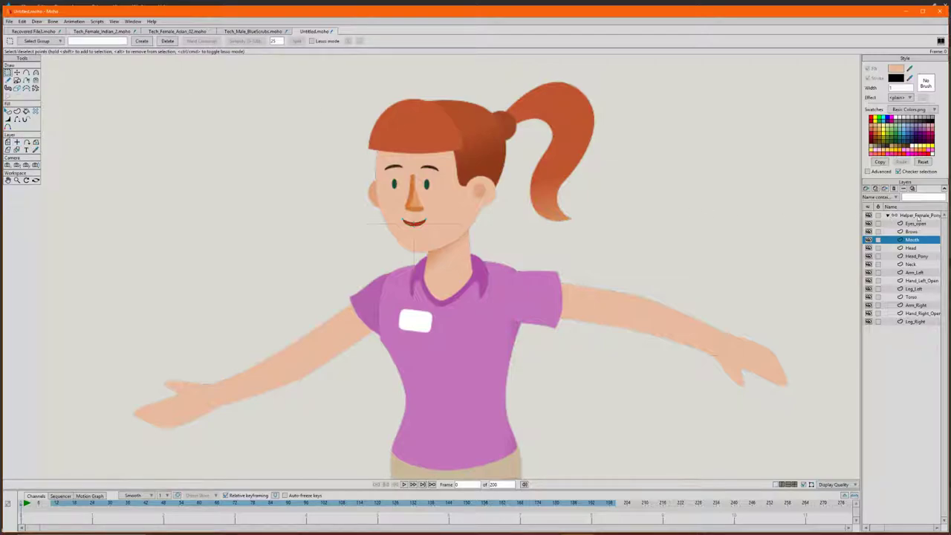
{"action": "left_click", "coordinate": [918, 216]}
{"action": "scroll", "coordinate": [557, 316], "scroll_direction": "down", "scroll_amount": 3}
{"action": "scroll", "coordinate": [557, 316], "scroll_direction": "up", "scroll_amount": 2}
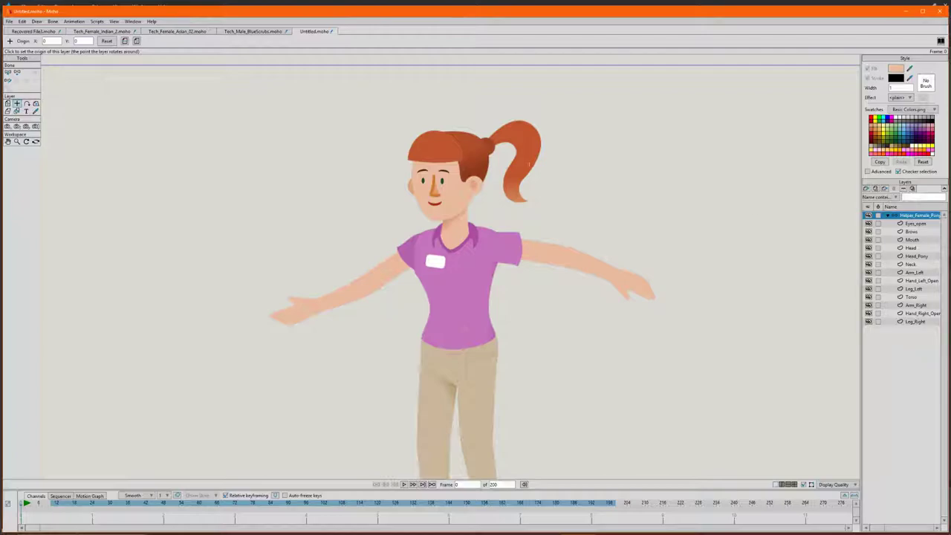
{"action": "left_click", "coordinate": [17, 72]}
{"action": "left_click_drag", "start_coordinate": [462, 344], "coordinate": [558, 344]}
- Build a bone chain from the waist through two torso bones, the neck and the head to the ponytail
{"action": "scroll", "coordinate": [475, 334], "scroll_direction": "up", "scroll_amount": 3}
{"action": "left_click_drag", "start_coordinate": [453, 342], "coordinate": [441, 113]}
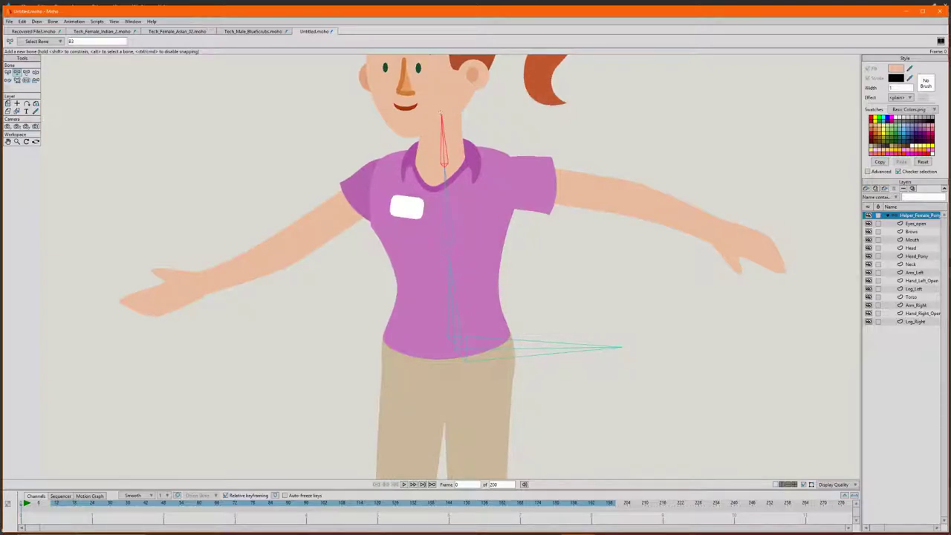
{"action": "scroll", "coordinate": [410, 134], "scroll_direction": "down", "scroll_amount": 8}
{"action": "scroll", "coordinate": [410, 112], "scroll_direction": "up", "scroll_amount": 8}
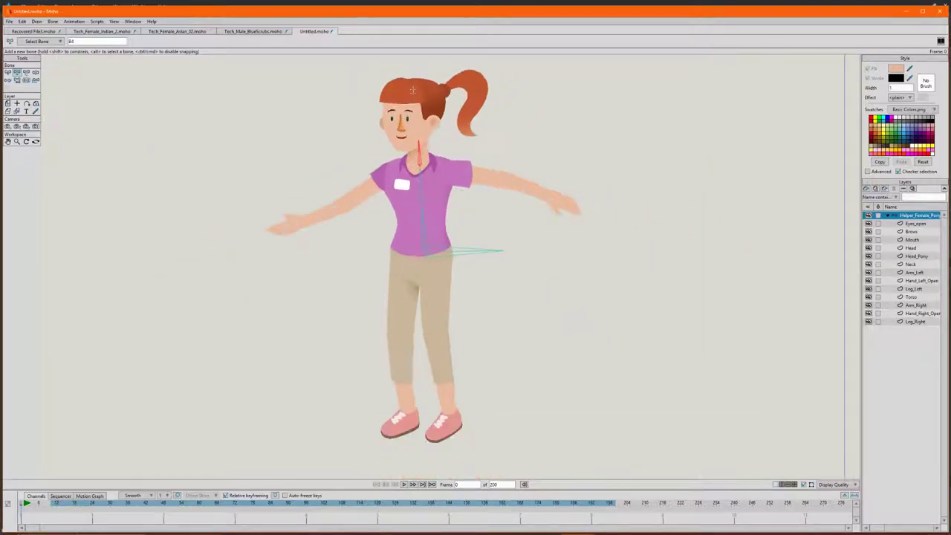
{"action": "mouse_move", "coordinate": [424, 182]}
{"action": "left_mouse_down"}
{"action": "mouse_move", "coordinate": [473, 85]}
{"action": "mouse_move", "coordinate": [603, 69]}
{"action": "mouse_move", "coordinate": [585, 71]}
{"action": "left_mouse_up"}
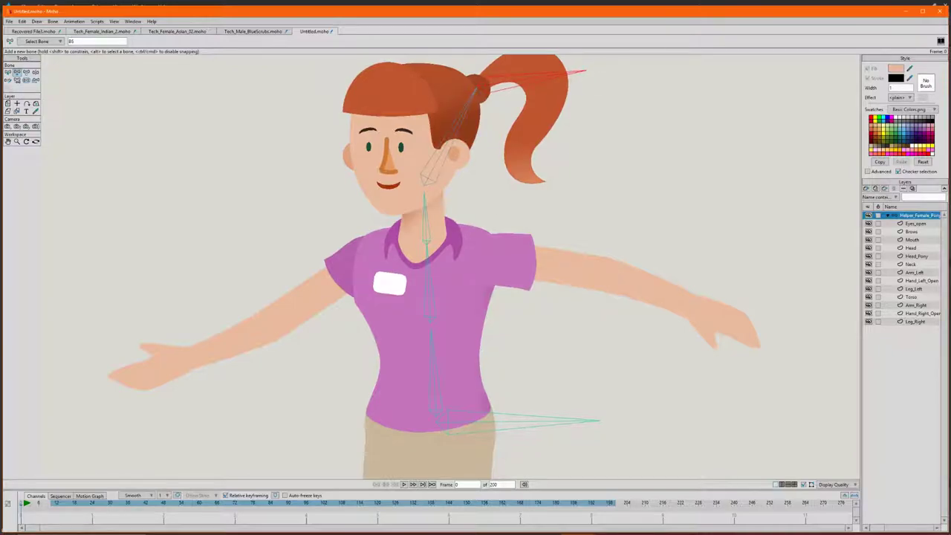
- Add upper-arm, forearm and hand bones along both arms, each chain starting from the upper torso bone
{"action": "left_click", "coordinate": [428, 282], "text": "alt"}
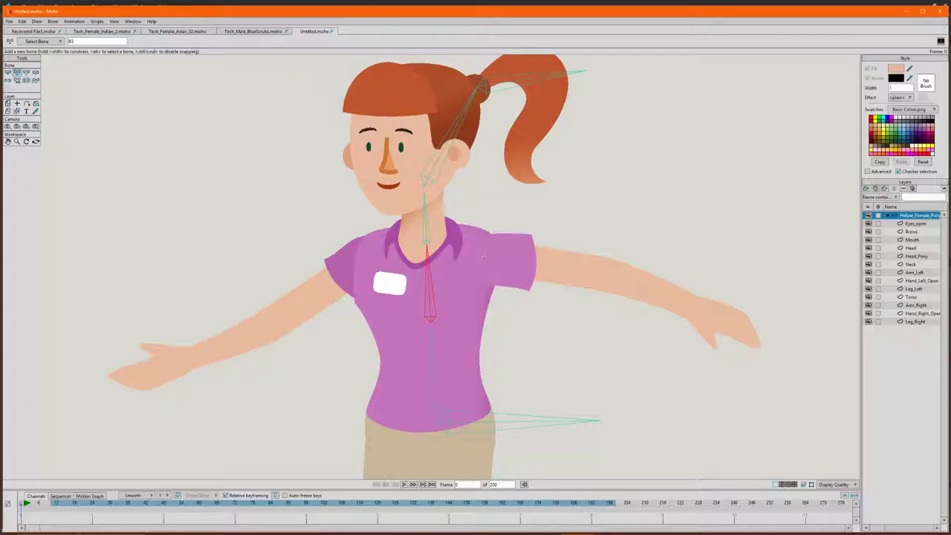
{"action": "mouse_move", "coordinate": [487, 259]}
{"action": "left_mouse_down"}
{"action": "mouse_move", "coordinate": [602, 273]}
{"action": "mouse_move", "coordinate": [682, 301]}
{"action": "mouse_move", "coordinate": [767, 349]}
{"action": "left_mouse_up"}
{"action": "left_click_drag", "start_coordinate": [426, 242], "coordinate": [430, 320]}
{"action": "left_click_drag", "start_coordinate": [335, 271], "coordinate": [87, 378]}
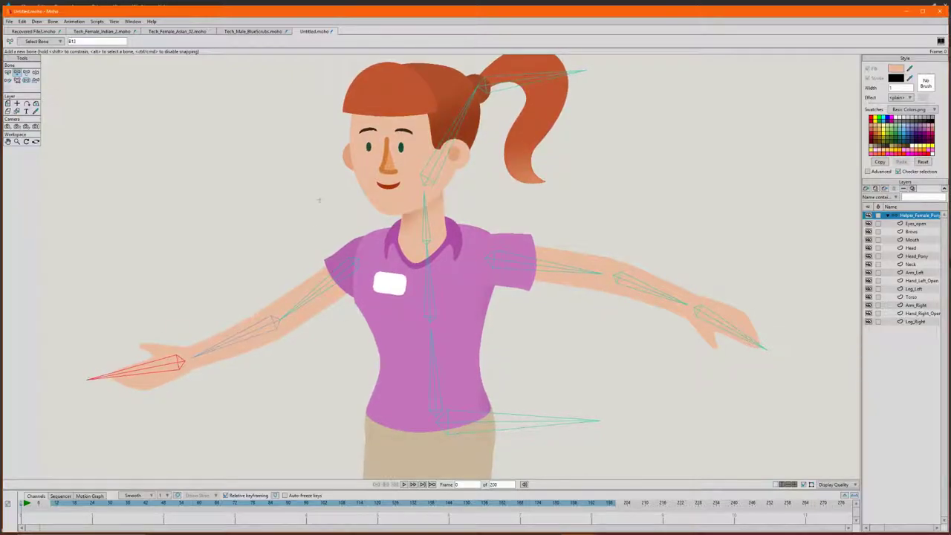
{"action": "scroll", "coordinate": [330, 171], "scroll_direction": "down", "scroll_amount": 3}
{"action": "scroll", "coordinate": [382, 238], "scroll_direction": "up", "scroll_amount": 3}
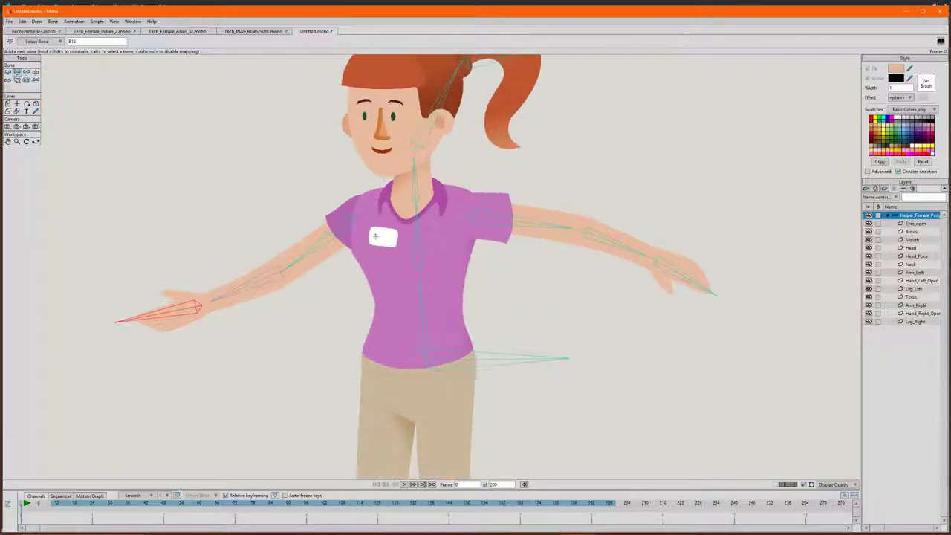
- Add thigh and shin bones down both legs to the feet, parenting each leg chain to the hip bone
{"action": "scroll", "coordinate": [444, 214], "scroll_direction": "down", "scroll_amount": 3}
{"action": "scroll", "coordinate": [456, 211], "scroll_direction": "up", "scroll_amount": 5}
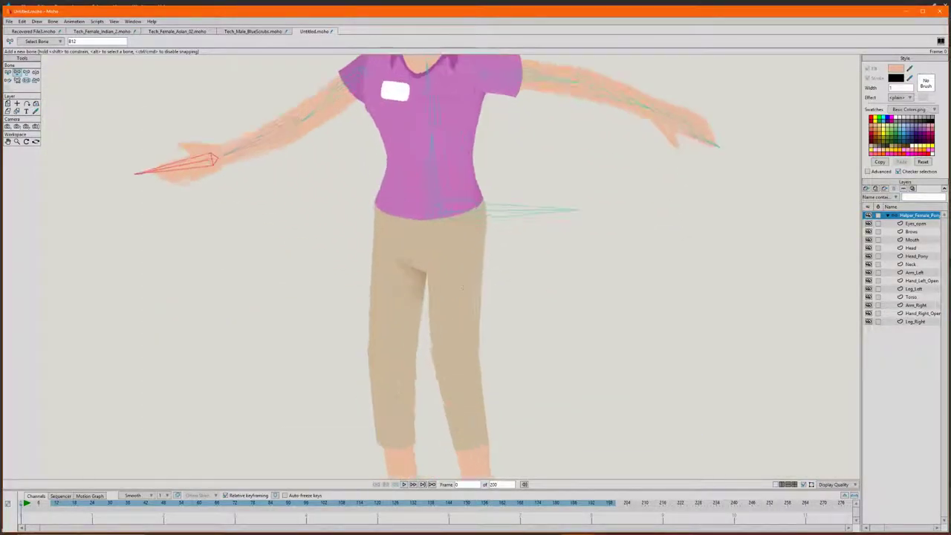
{"action": "left_click", "coordinate": [446, 204]}
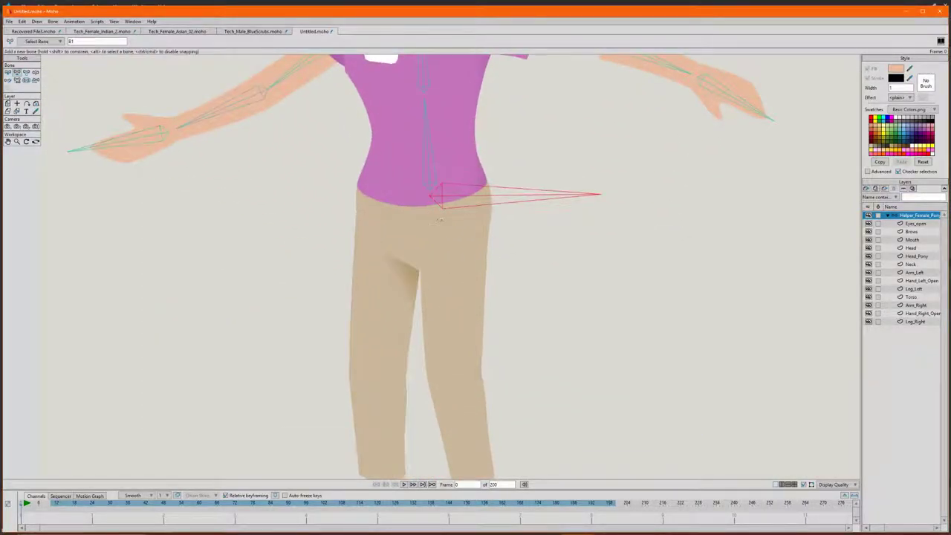
{"action": "scroll", "coordinate": [455, 238], "scroll_direction": "down", "scroll_amount": 3}
{"action": "left_click_drag", "start_coordinate": [453, 238], "coordinate": [474, 419]}
{"action": "left_click", "coordinate": [452, 218], "text": "alt"}
{"action": "left_click_drag", "start_coordinate": [423, 229], "coordinate": [421, 413]}
{"action": "scroll", "coordinate": [394, 152], "scroll_direction": "down", "scroll_amount": 2}
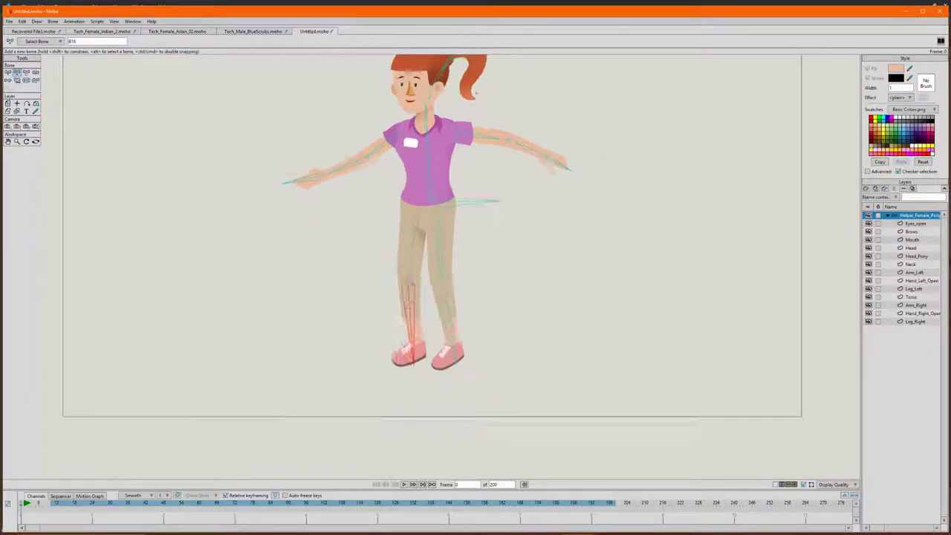
{"action": "scroll", "coordinate": [422, 101], "scroll_direction": "up", "scroll_amount": 3}
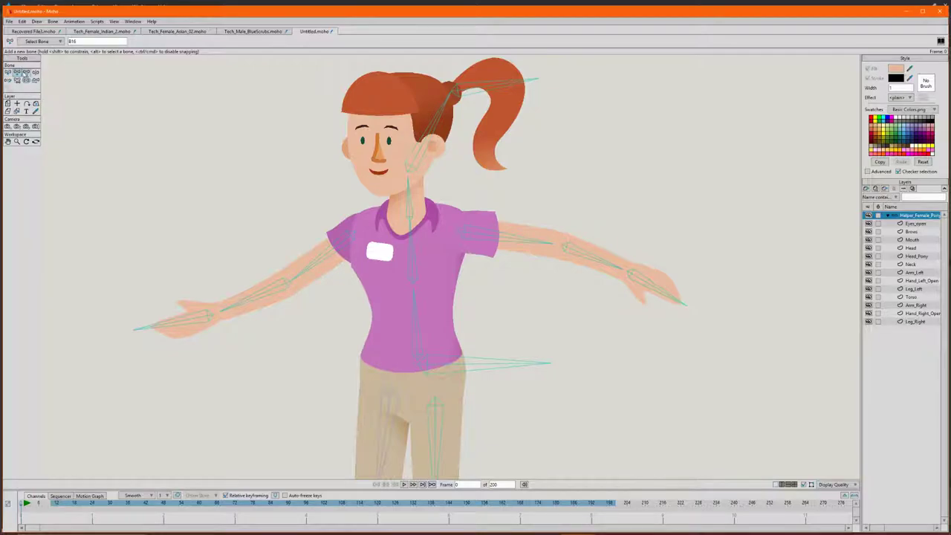
- Test the new rig by manipulating the ponytail and torso bones
{"action": "left_click", "coordinate": [35, 72]}
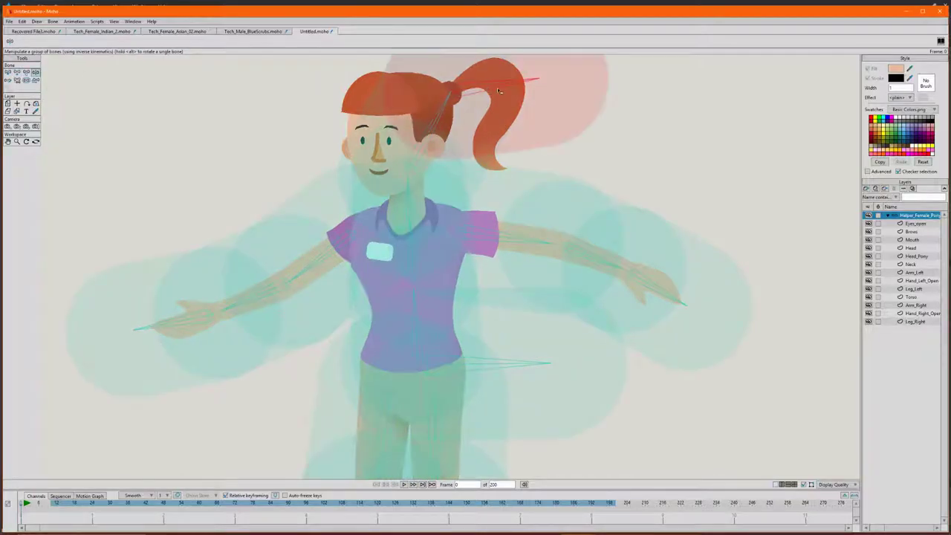
{"action": "left_click_drag", "start_coordinate": [499, 110], "coordinate": [479, 111]}
{"action": "mouse_move", "coordinate": [479, 233]}
{"action": "left_mouse_down"}
{"action": "mouse_move", "coordinate": [487, 253]}
{"action": "mouse_move", "coordinate": [491, 245]}
{"action": "left_mouse_up"}
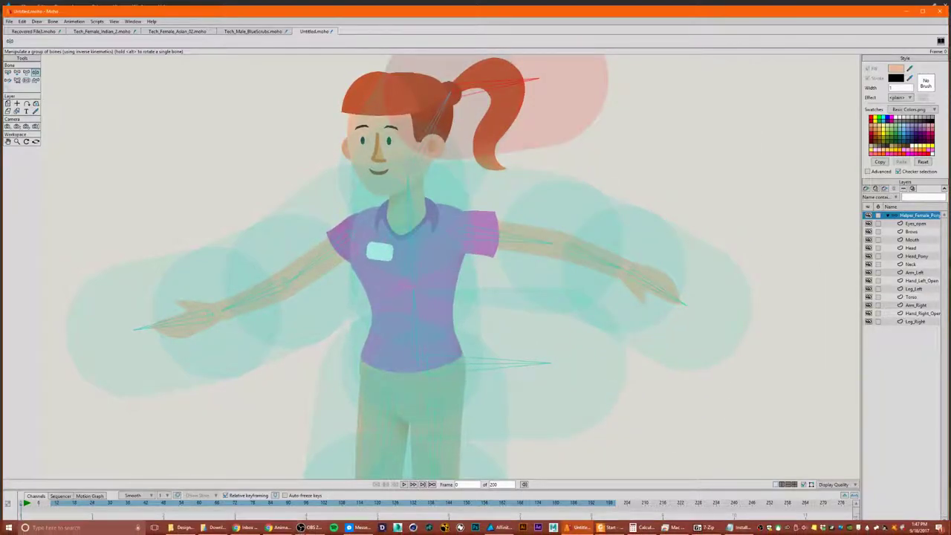
- Switch to Messenger, reply "Just one sec, ok" in the open conversation and return to Moho
{"action": "left_click", "coordinate": [355, 528]}
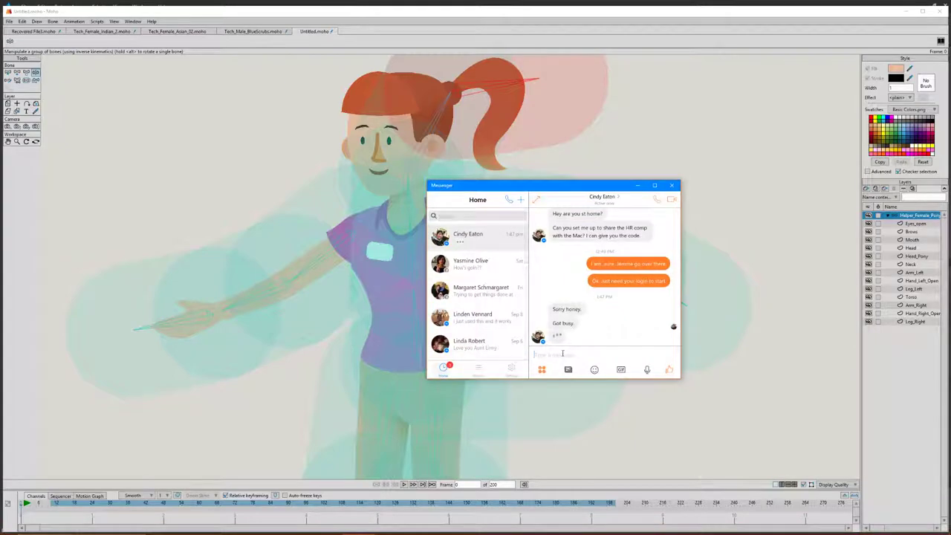
{"action": "type", "text": "Just one sec, ok"}
{"action": "key", "text": "Return"}
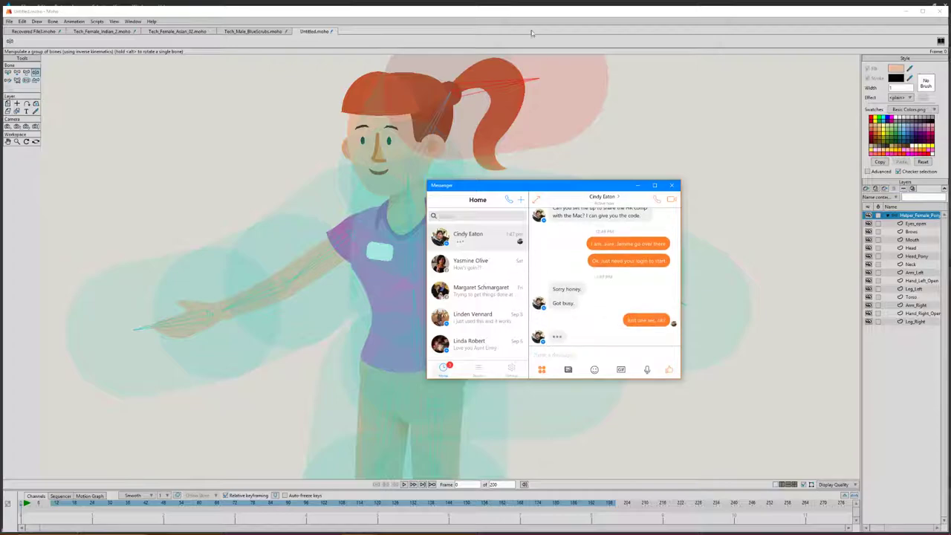
{"action": "left_click", "coordinate": [528, 14]}
- Reduce the bone strength of the upper-arm, forearm and hand bones so their influence areas hug both arms
{"action": "left_click_drag", "start_coordinate": [497, 86], "coordinate": [438, 142]}
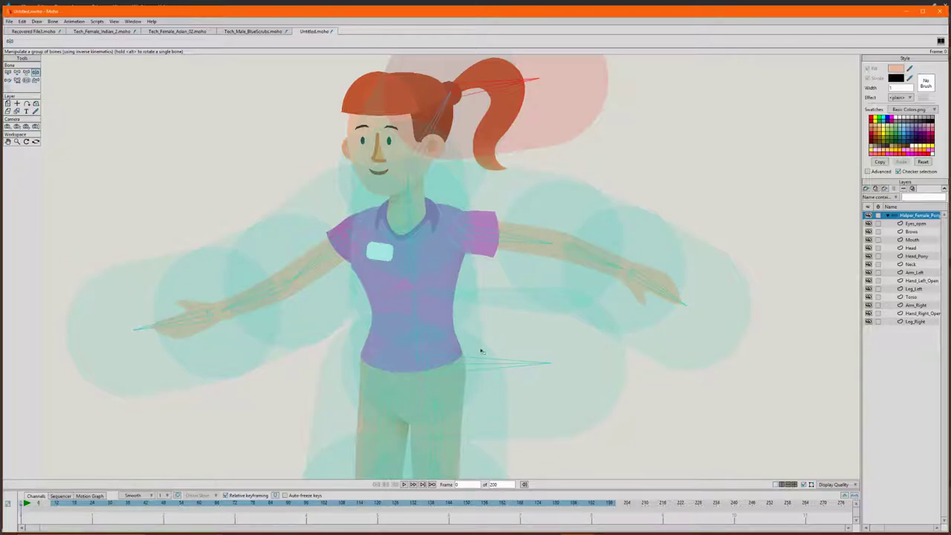
{"action": "left_click", "coordinate": [530, 245]}
{"action": "key", "text": "s"}
{"action": "left_click_drag", "start_coordinate": [516, 240], "coordinate": [450, 245]}
{"action": "left_click_drag", "start_coordinate": [573, 259], "coordinate": [541, 265]}
{"action": "left_click_drag", "start_coordinate": [642, 281], "coordinate": [605, 280]}
{"action": "left_click_drag", "start_coordinate": [327, 254], "coordinate": [280, 257]}
{"action": "left_click", "coordinate": [226, 302]}
{"action": "left_click_drag", "start_coordinate": [225, 303], "coordinate": [131, 322]}
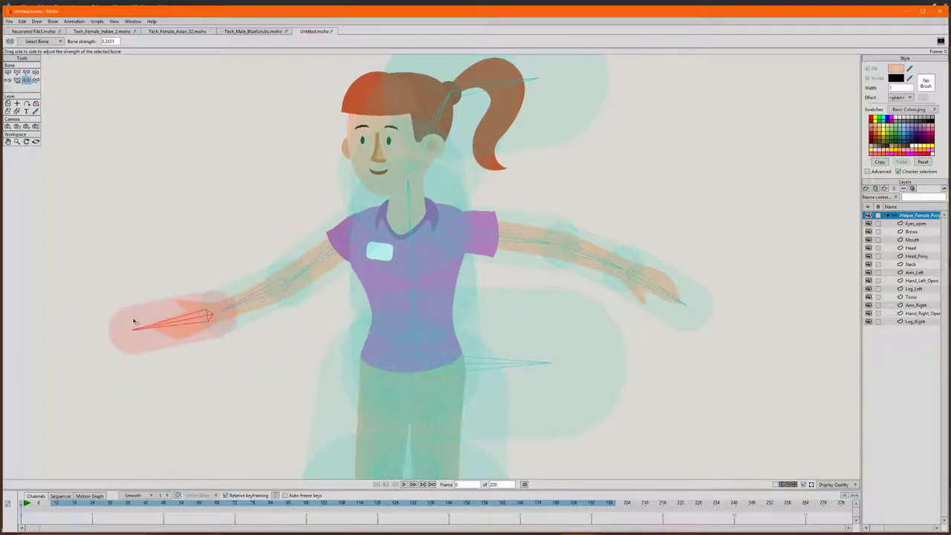
- Reduce the bone strength of the ponytail bone and select the lower torso bone to adjust its influence
{"action": "left_click_drag", "start_coordinate": [471, 93], "coordinate": [437, 103]}
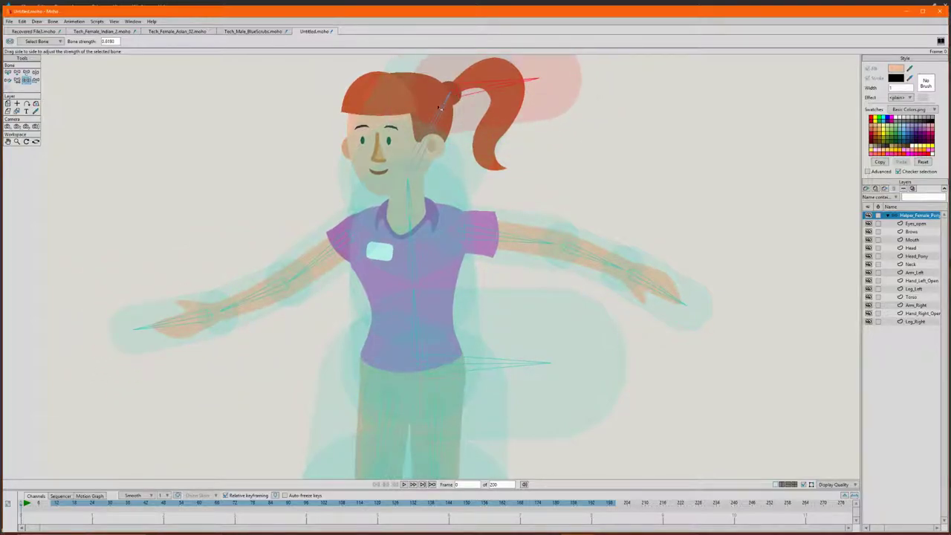
{"action": "left_click", "coordinate": [417, 316]}
{"action": "scroll", "coordinate": [395, 343], "scroll_direction": "down", "scroll_amount": 3}
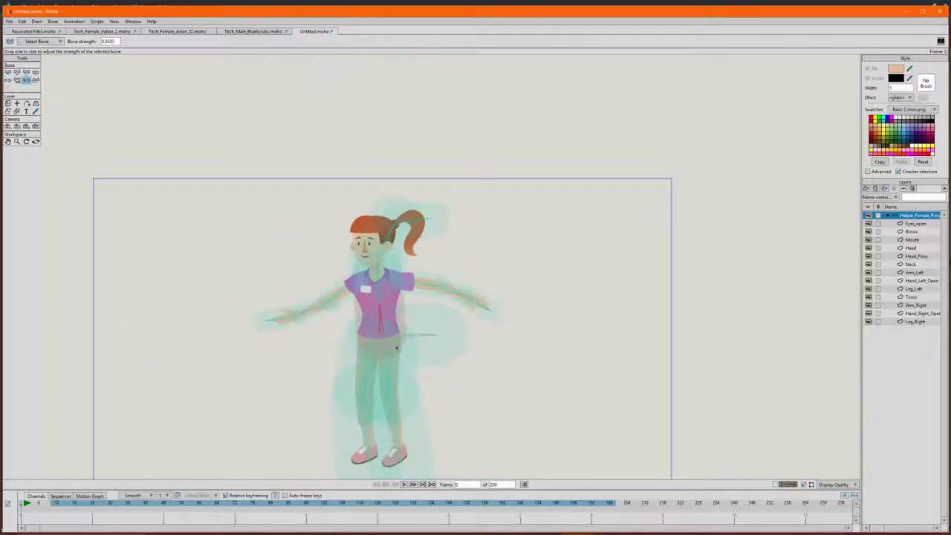
- Reduce the bone strength of both thigh and shin bones so their influence areas fit closely around each leg
{"action": "scroll", "coordinate": [382, 406], "scroll_direction": "up", "scroll_amount": 3}
{"action": "left_click_drag", "start_coordinate": [348, 357], "coordinate": [301, 366]}
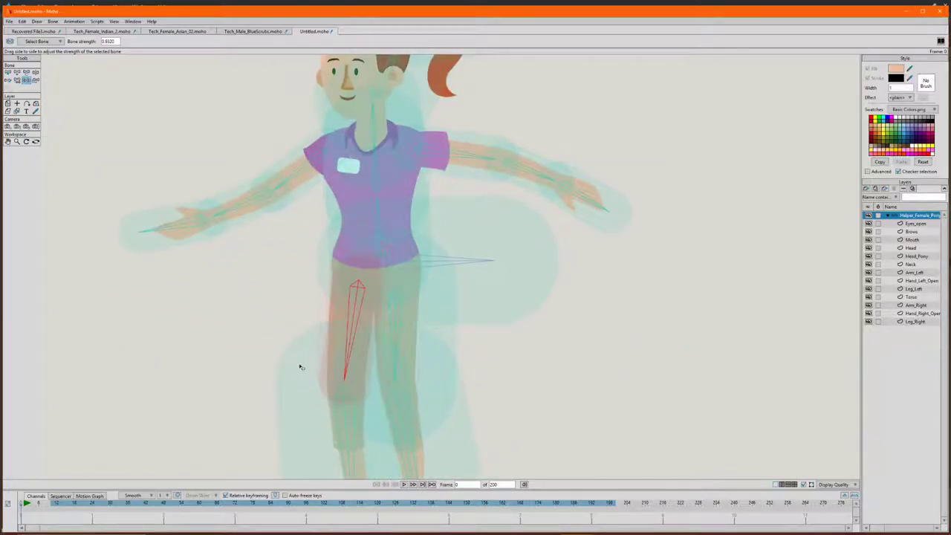
{"action": "left_click_drag", "start_coordinate": [384, 354], "coordinate": [344, 363]}
{"action": "left_click", "coordinate": [403, 426]}
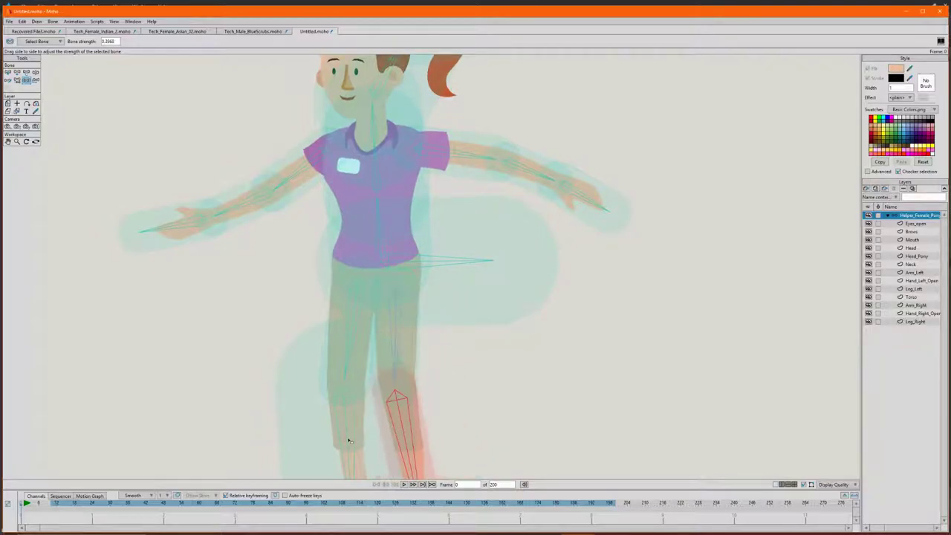
{"action": "left_click", "coordinate": [333, 421]}
{"action": "left_click_drag", "start_coordinate": [334, 422], "coordinate": [295, 431]}
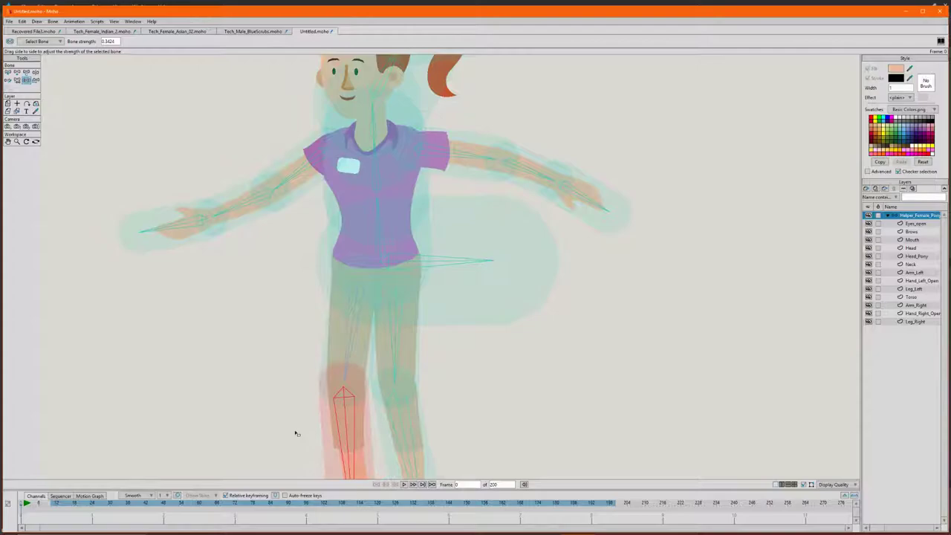
- Reduce the hip bone's strength to about 0.1 and adjust the neck bone's strength around the neck
{"action": "left_click", "coordinate": [392, 262]}
{"action": "left_click_drag", "start_coordinate": [392, 262], "coordinate": [365, 273]}
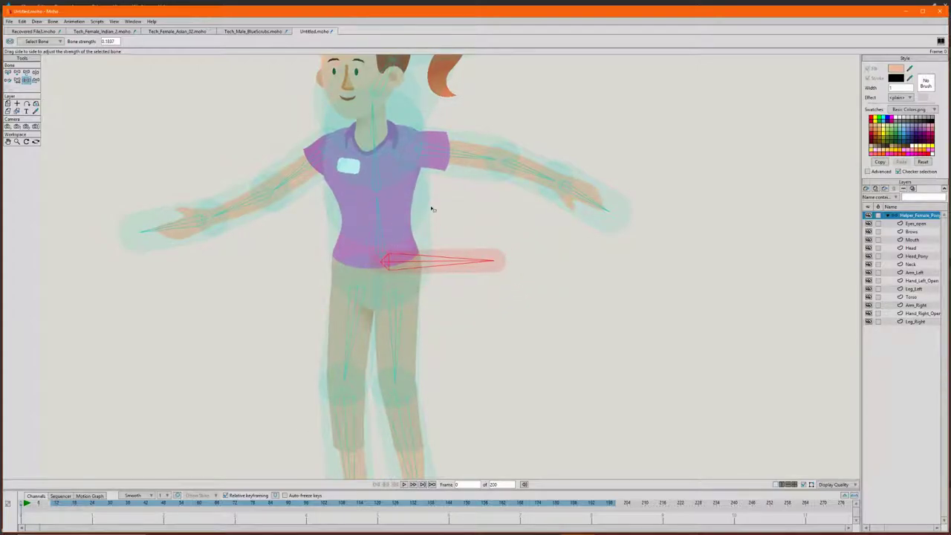
{"action": "left_click", "coordinate": [364, 133]}
{"action": "left_click_drag", "start_coordinate": [346, 138], "coordinate": [377, 92]}
{"action": "scroll", "coordinate": [345, 106], "scroll_direction": "down", "scroll_amount": 6}
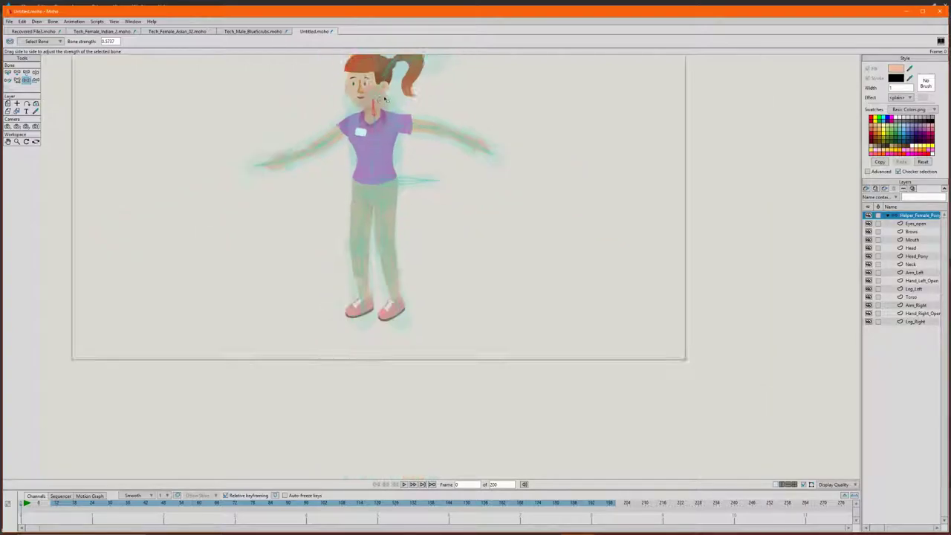
{"action": "scroll", "coordinate": [411, 65], "scroll_direction": "up", "scroll_amount": 4}
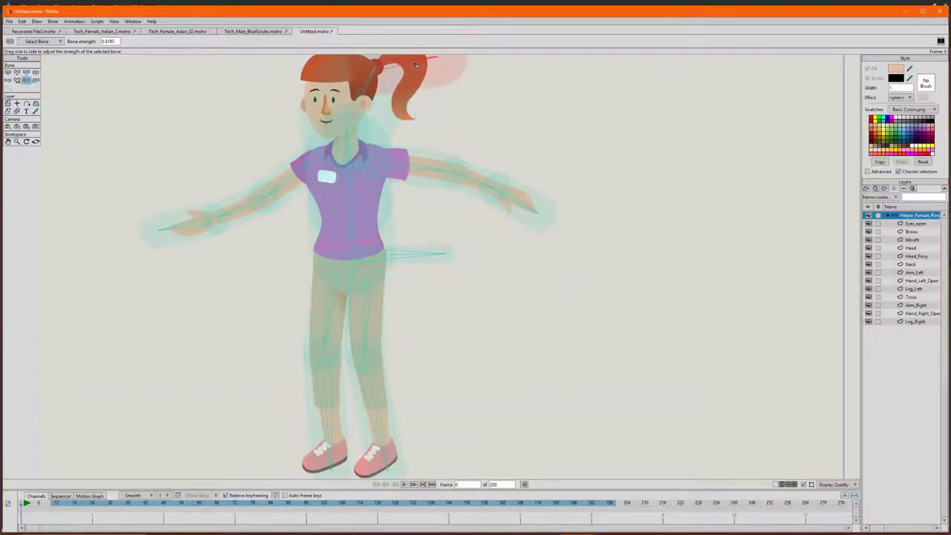
- Manipulate the ponytail and torso bones to check how the head and body deform, then undo the pose
{"action": "key", "text": "z"}
{"action": "left_click_drag", "start_coordinate": [416, 65], "coordinate": [440, 58]}
{"action": "left_click_drag", "start_coordinate": [351, 170], "coordinate": [356, 132]}
{"action": "key", "text": "ctrl+z"}
{"action": "scroll", "coordinate": [334, 133], "scroll_direction": "down", "scroll_amount": 5}
{"action": "scroll", "coordinate": [308, 97], "scroll_direction": "up", "scroll_amount": 5}
{"action": "scroll", "coordinate": [367, 101], "scroll_direction": "up", "scroll_amount": 2}
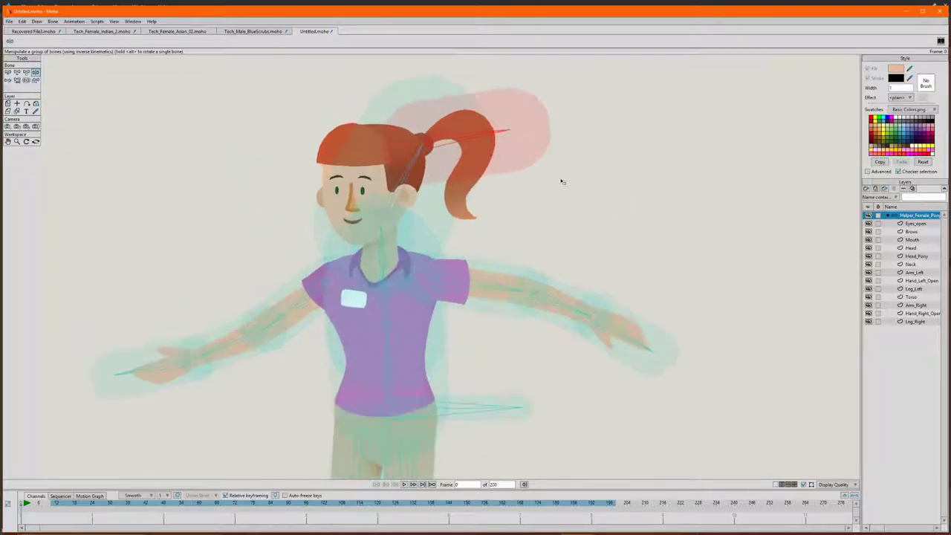
- Bind the Eyes_open, Brows, Mouth and Head layers to the head bone
{"action": "left_click", "coordinate": [916, 223]}
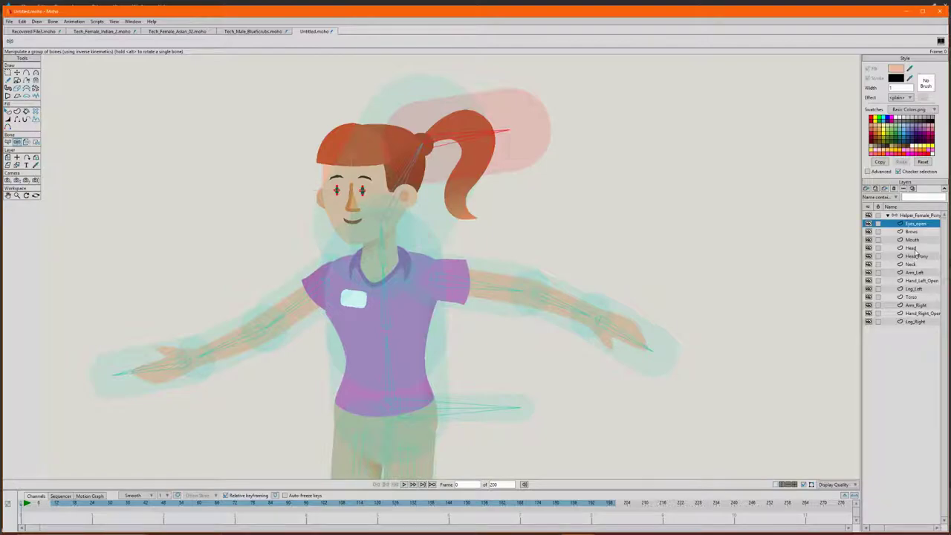
{"action": "left_click", "coordinate": [915, 249], "text": "shift"}
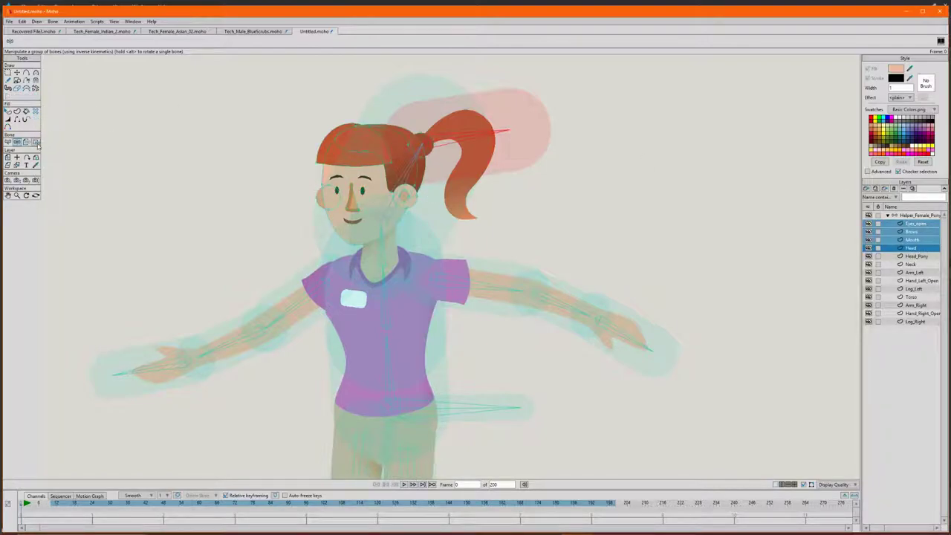
{"action": "left_click", "coordinate": [26, 142]}
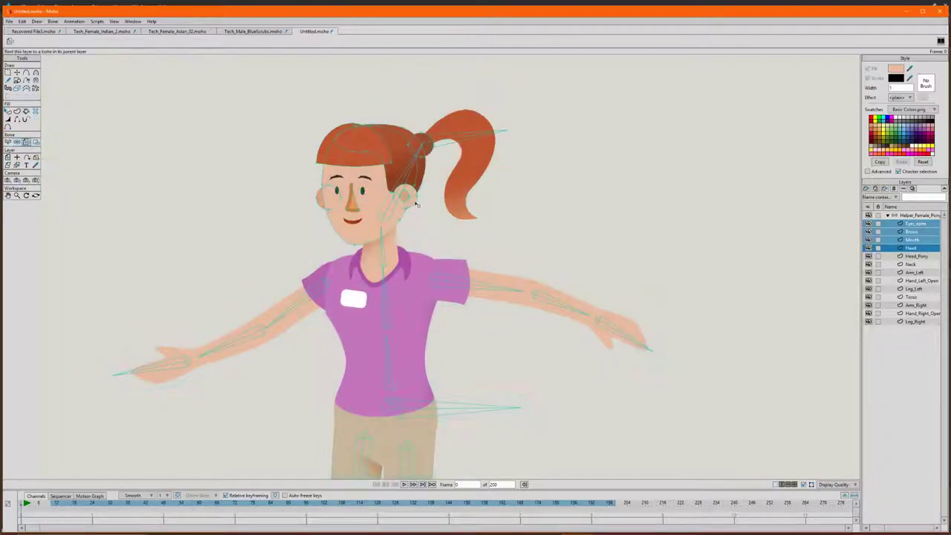
{"action": "left_click", "coordinate": [388, 211]}
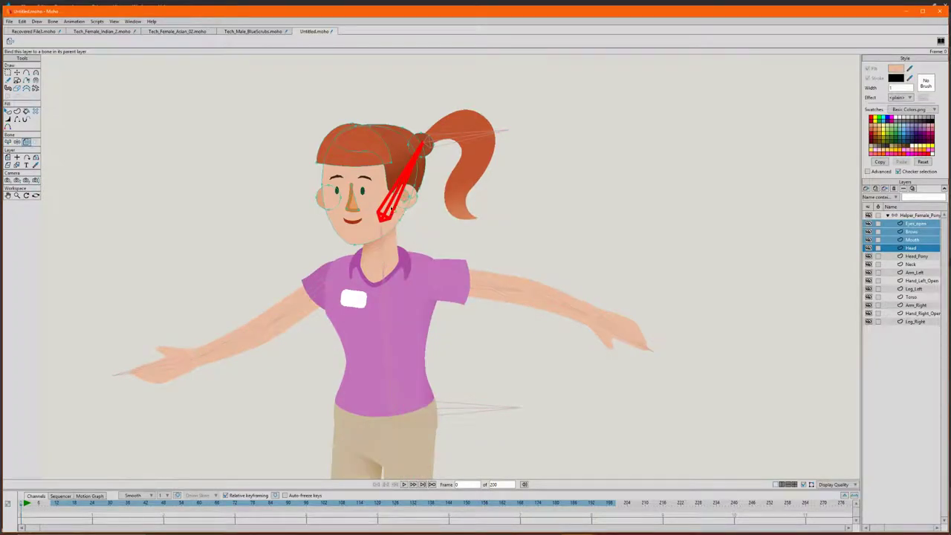
- Manipulate the ponytail and hand bones to check how the bound face layers follow the rig
{"action": "left_click", "coordinate": [16, 143]}
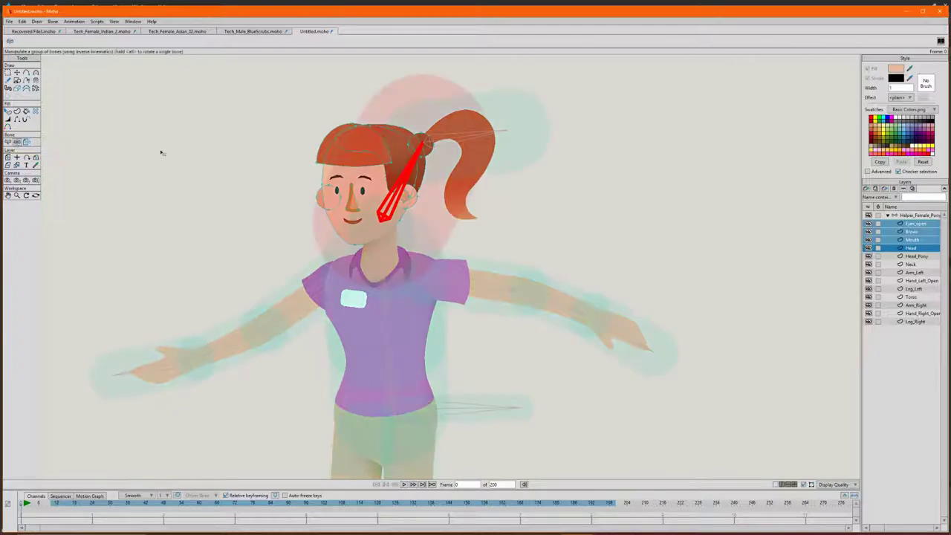
{"action": "mouse_move", "coordinate": [453, 145]}
{"action": "left_mouse_down"}
{"action": "mouse_move", "coordinate": [475, 111]}
{"action": "mouse_move", "coordinate": [445, 133]}
{"action": "mouse_move", "coordinate": [492, 185]}
{"action": "mouse_move", "coordinate": [460, 145]}
{"action": "mouse_move", "coordinate": [445, 89]}
{"action": "mouse_move", "coordinate": [475, 148]}
{"action": "mouse_move", "coordinate": [428, 184]}
{"action": "mouse_move", "coordinate": [550, 208]}
{"action": "mouse_move", "coordinate": [491, 148]}
{"action": "mouse_move", "coordinate": [471, 99]}
{"action": "mouse_move", "coordinate": [531, 171]}
{"action": "mouse_move", "coordinate": [459, 149]}
{"action": "mouse_move", "coordinate": [467, 161]}
{"action": "mouse_move", "coordinate": [471, 141]}
{"action": "left_mouse_up"}
{"action": "left_click_drag", "start_coordinate": [632, 334], "coordinate": [298, 334]}
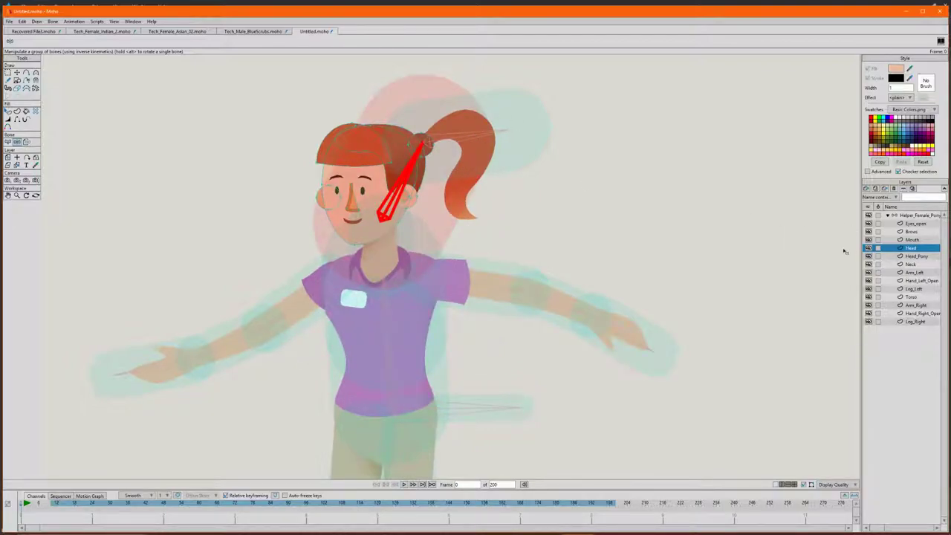
- Bind the Head_Pony layer to the ponytail bone
{"action": "left_click", "coordinate": [916, 256]}
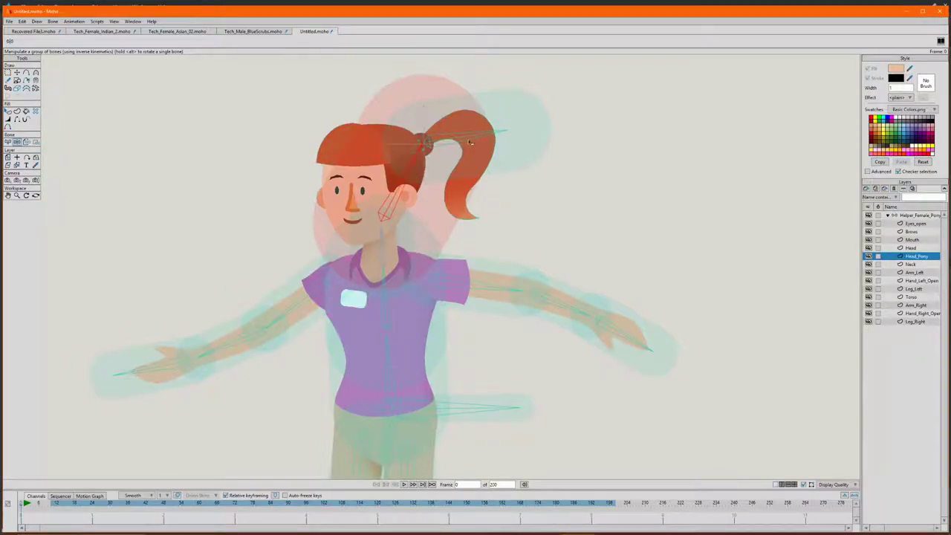
{"action": "left_click", "coordinate": [26, 142]}
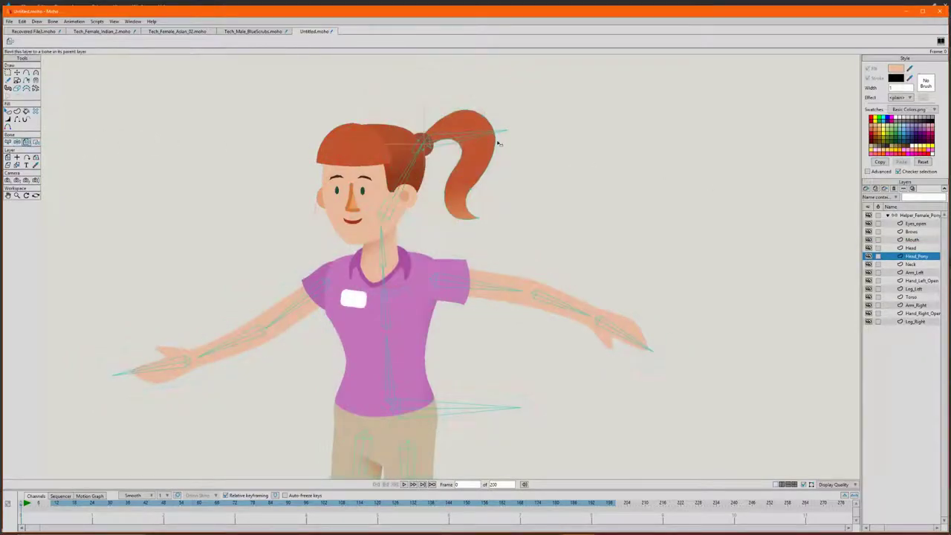
{"action": "left_click", "coordinate": [496, 139]}
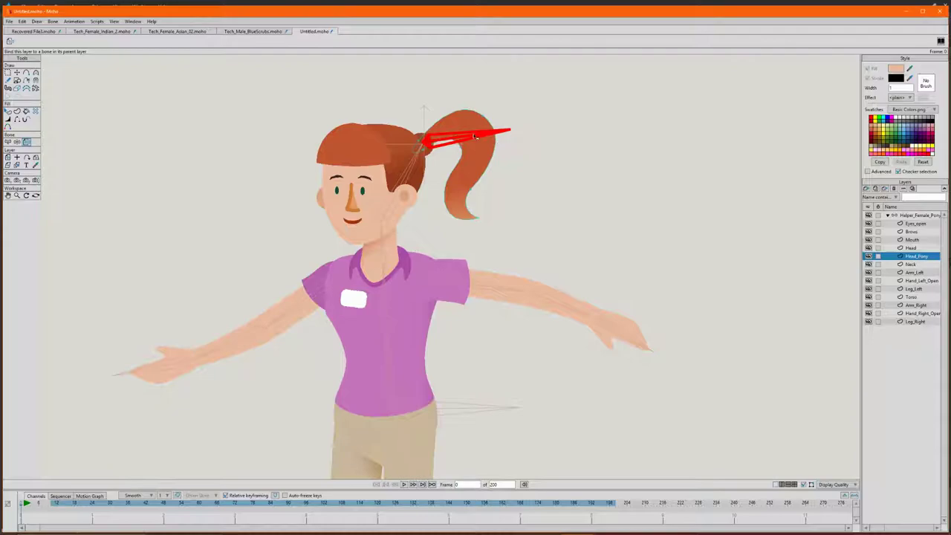
- Select the Helper_Female_Pony layer, test the ponytail, head and ponytail-side arm bones, and undo the test poses
{"action": "key", "text": "z"}
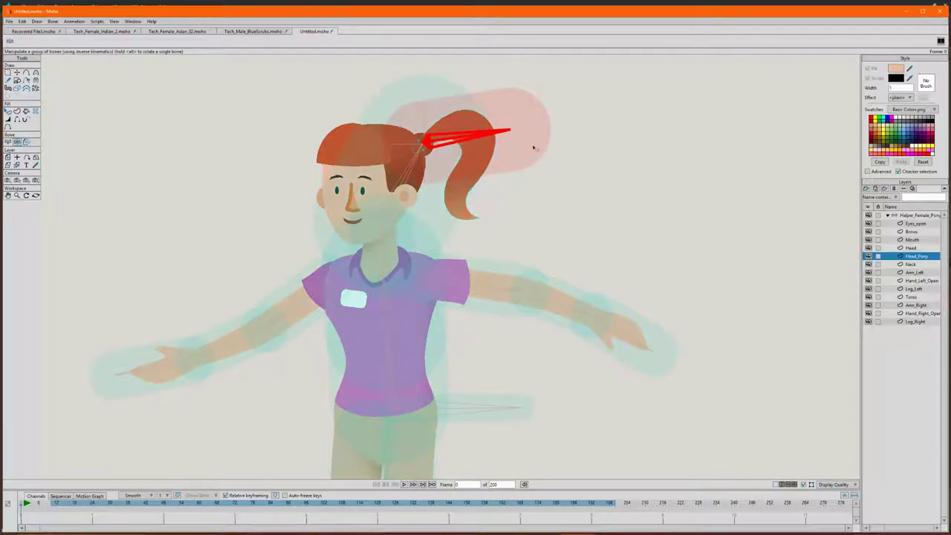
{"action": "left_click", "coordinate": [920, 215]}
{"action": "left_click_drag", "start_coordinate": [503, 133], "coordinate": [434, 185]}
{"action": "left_click_drag", "start_coordinate": [418, 152], "coordinate": [430, 176]}
{"action": "key", "text": "ctrl+z"}
{"action": "left_click", "coordinate": [633, 344]}
{"action": "left_click_drag", "start_coordinate": [639, 345], "coordinate": [287, 365]}
{"action": "key", "text": "ctrl+z"}
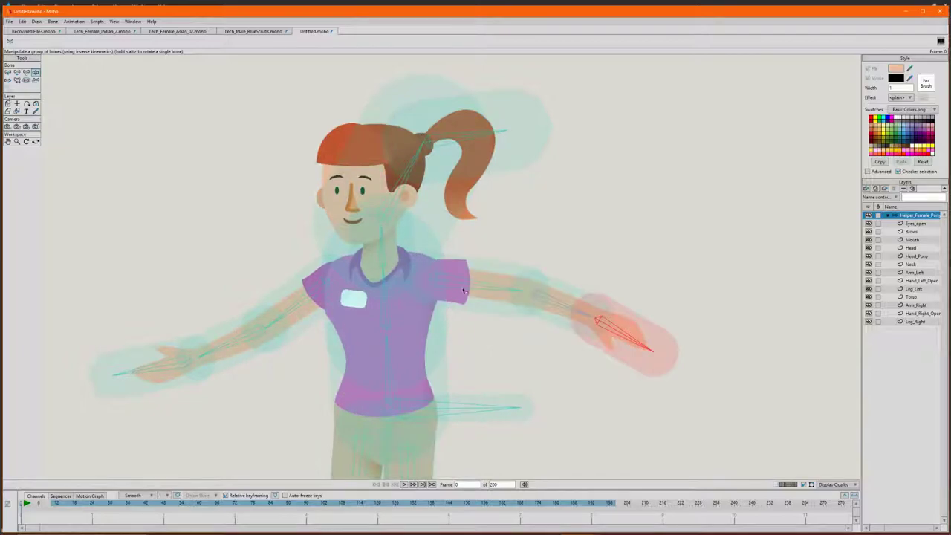
- Adjust the bone strength of the upper torso bone around the chest and select the lower torso bone
{"action": "scroll", "coordinate": [463, 291], "scroll_direction": "up", "scroll_amount": 2}
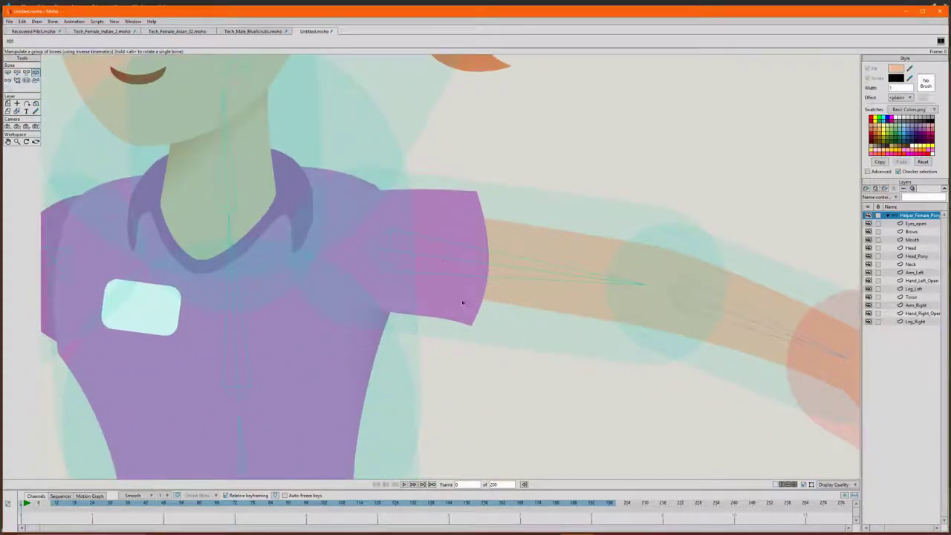
{"action": "scroll", "coordinate": [614, 297], "scroll_direction": "down", "scroll_amount": 3}
{"action": "left_click", "coordinate": [338, 350]}
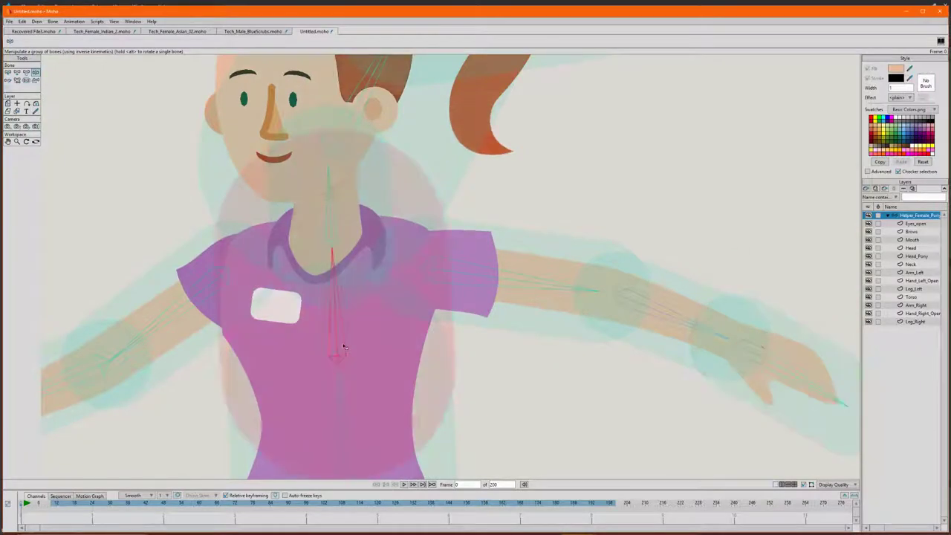
{"action": "scroll", "coordinate": [338, 349], "scroll_direction": "down", "scroll_amount": 1}
{"action": "key", "text": "s"}
{"action": "left_click_drag", "start_coordinate": [339, 349], "coordinate": [386, 376]}
{"action": "left_click", "coordinate": [341, 408]}
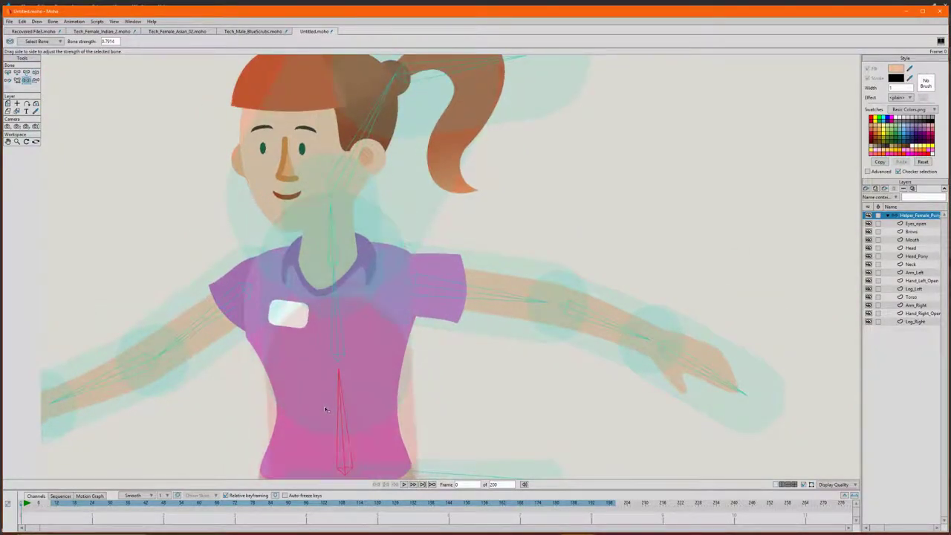
- Manipulate the ponytail-side hand bone across the chest to check how the sleeve and torso deform
{"action": "left_click", "coordinate": [695, 367]}
{"action": "key", "text": "z"}
{"action": "left_click_drag", "start_coordinate": [695, 367], "coordinate": [416, 305]}
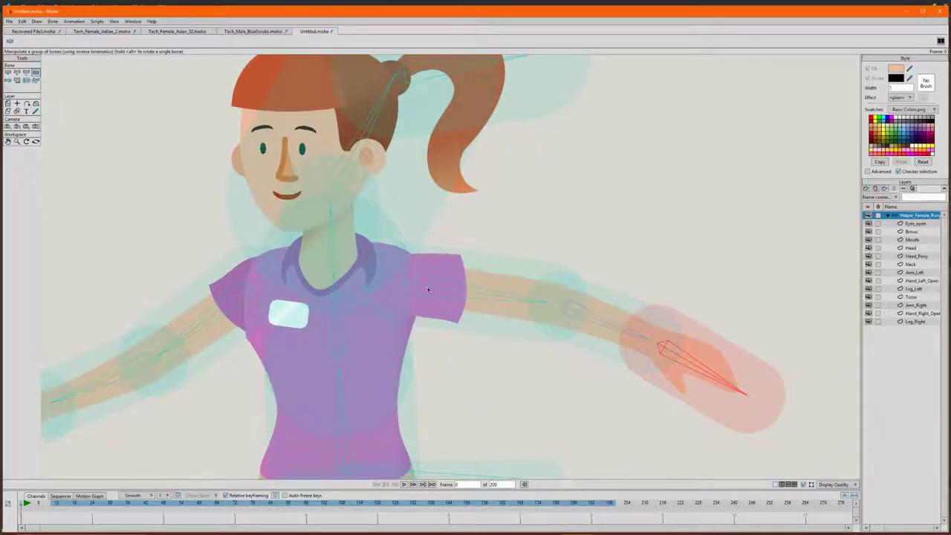
- Test the leg, neck and torso bones by moving them, and undo the test poses
{"action": "scroll", "coordinate": [429, 291], "scroll_direction": "down", "scroll_amount": 6}
{"action": "scroll", "coordinate": [422, 373], "scroll_direction": "up", "scroll_amount": 3}
{"action": "left_click_drag", "start_coordinate": [407, 398], "coordinate": [426, 397]}
{"action": "key", "text": "ctrl+z"}
{"action": "left_click_drag", "start_coordinate": [361, 417], "coordinate": [325, 418]}
{"action": "mouse_move", "coordinate": [387, 202]}
{"action": "left_mouse_down"}
{"action": "mouse_move", "coordinate": [370, 196]}
{"action": "mouse_move", "coordinate": [387, 204]}
{"action": "mouse_move", "coordinate": [413, 194]}
{"action": "mouse_move", "coordinate": [360, 202]}
{"action": "mouse_move", "coordinate": [393, 211]}
{"action": "left_mouse_up"}
{"action": "left_click_drag", "start_coordinate": [392, 251], "coordinate": [392, 252]}
{"action": "key", "text": "ctrl+z"}
{"action": "key", "text": "ctrl+z"}
{"action": "scroll", "coordinate": [487, 232], "scroll_direction": "up", "scroll_amount": 2}
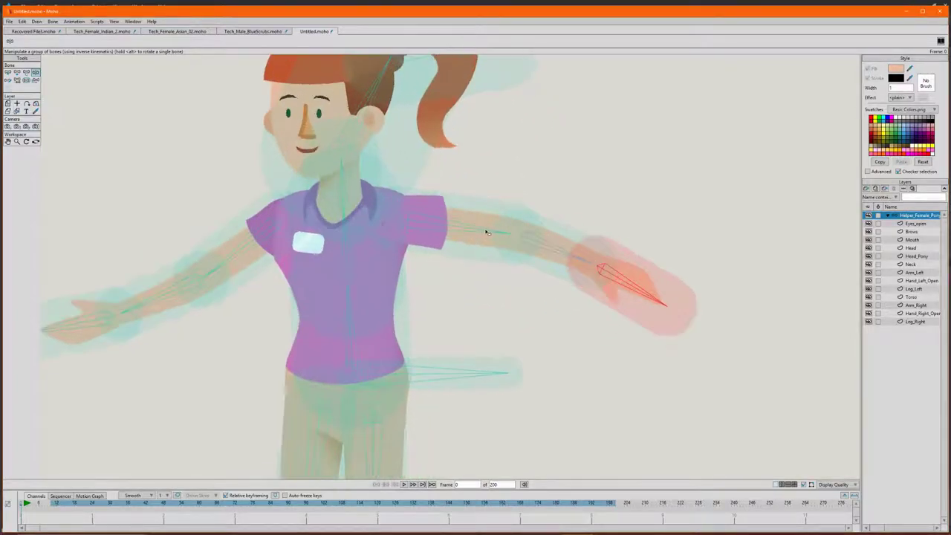
{"action": "scroll", "coordinate": [433, 264], "scroll_direction": "down", "scroll_amount": 2}
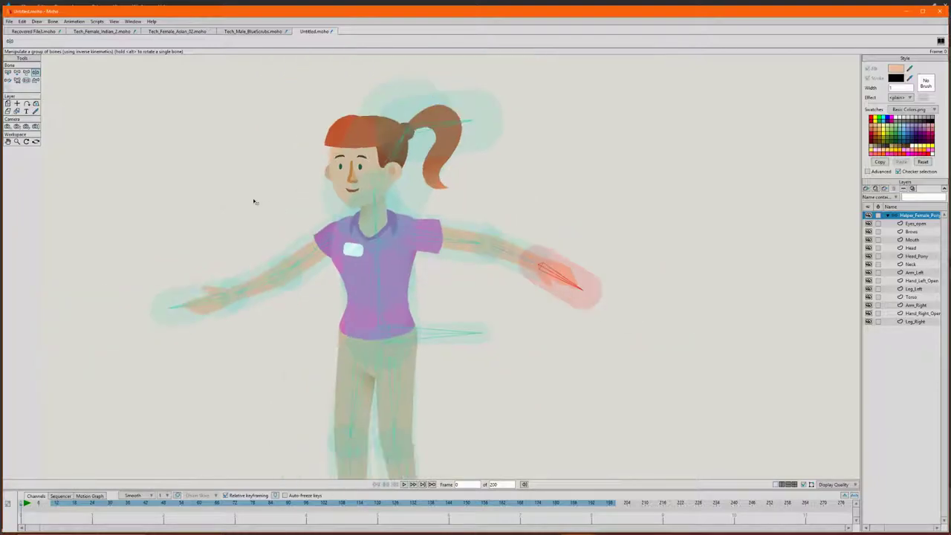
- Select the sleeve, shoulder and elbow points of the left arm on the Arm_Left layer and start the Bind Points tool
{"action": "scroll", "coordinate": [186, 275], "scroll_direction": "down", "scroll_amount": 3}
{"action": "scroll", "coordinate": [255, 274], "scroll_direction": "up", "scroll_amount": 2}
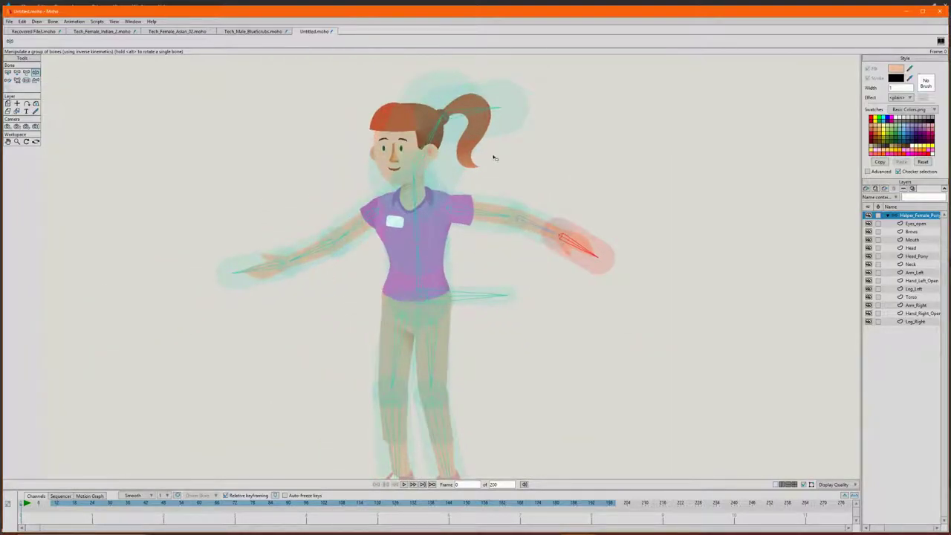
{"action": "left_click", "coordinate": [914, 272]}
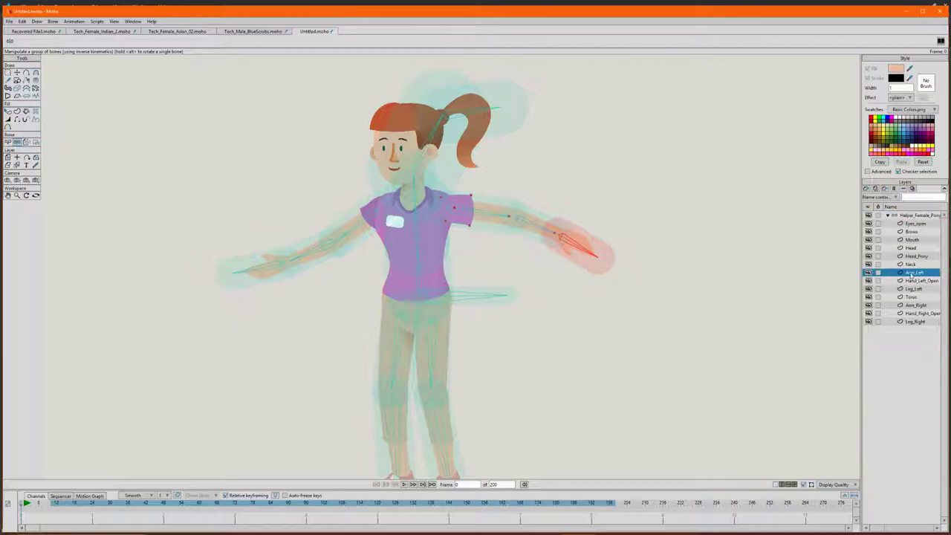
{"action": "scroll", "coordinate": [486, 198], "scroll_direction": "up", "scroll_amount": 3}
{"action": "left_click", "coordinate": [7, 72]}
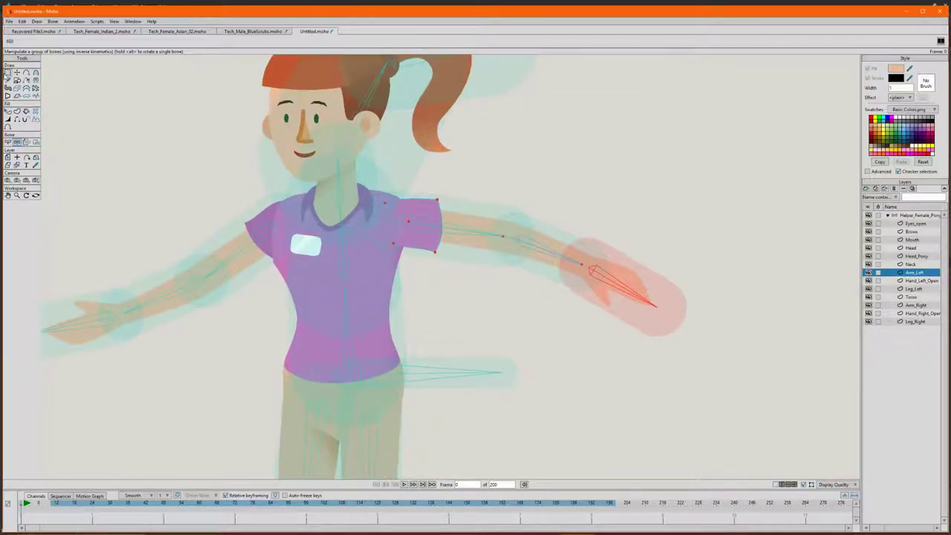
{"action": "scroll", "coordinate": [451, 211], "scroll_direction": "up", "scroll_amount": 2}
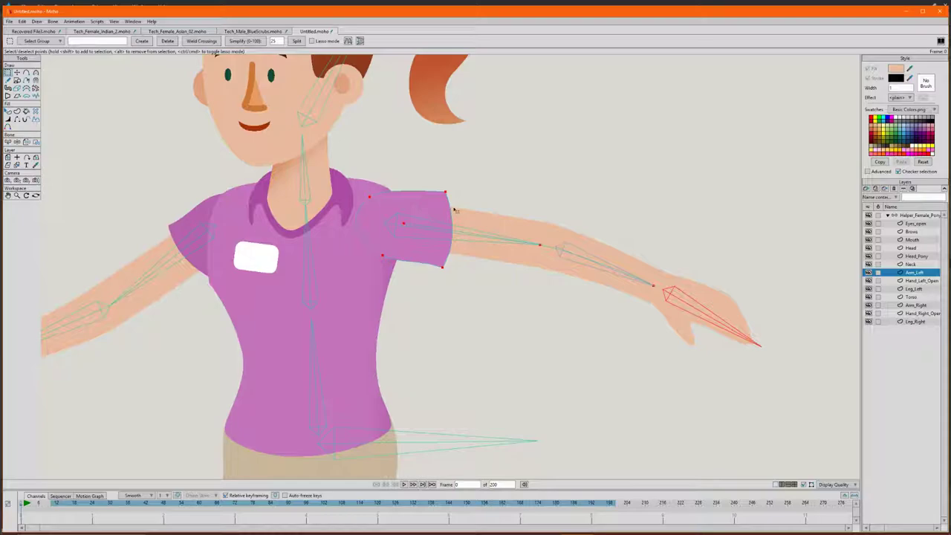
{"action": "left_click_drag", "start_coordinate": [367, 177], "coordinate": [482, 292]}
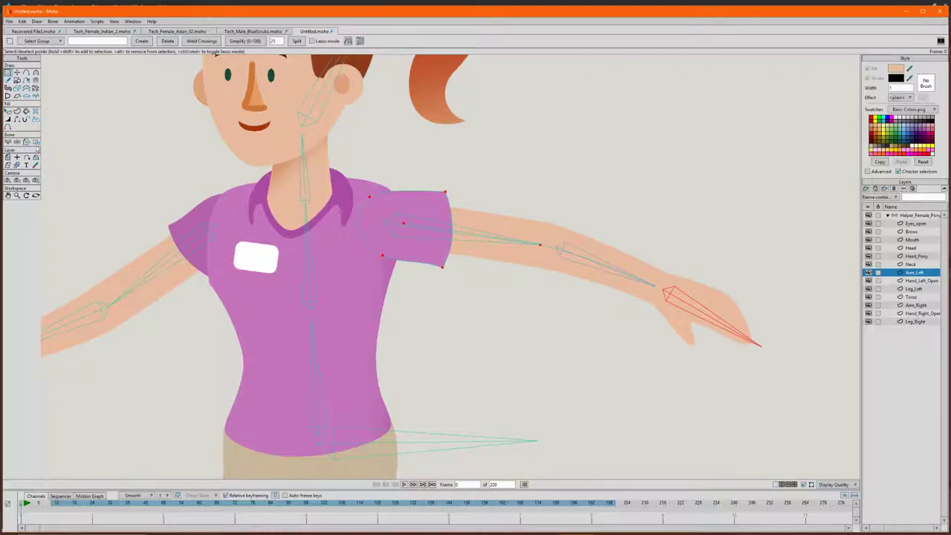
{"action": "left_click", "coordinate": [35, 141]}
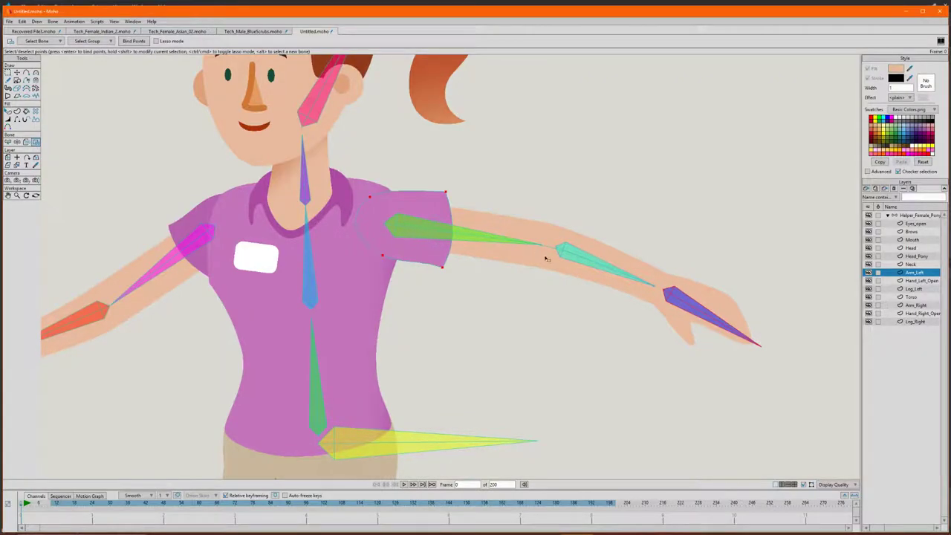
- Select the left upper-arm bone, reselect the sleeve, shoulder and elbow points of Arm_Left, and bind them to that bone
{"action": "key", "text": "z"}
{"action": "left_click", "coordinate": [398, 228]}
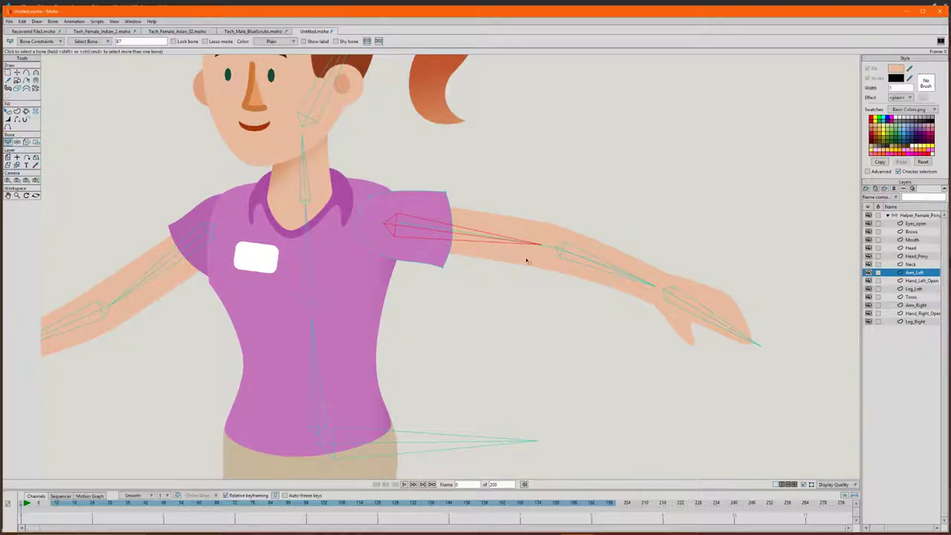
{"action": "left_click_drag", "start_coordinate": [355, 177], "coordinate": [493, 244]}
{"action": "left_click", "coordinate": [548, 257]}
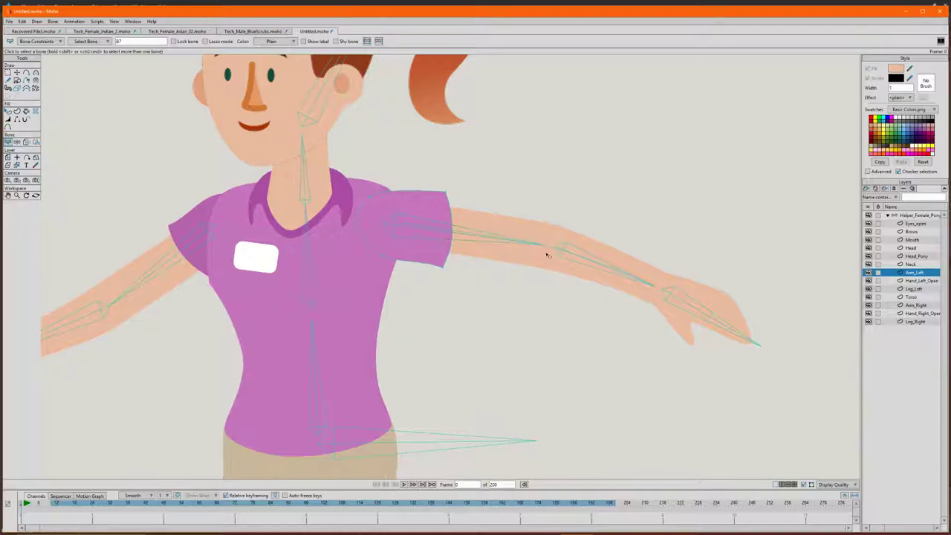
{"action": "left_click_drag", "start_coordinate": [342, 180], "coordinate": [549, 286]}
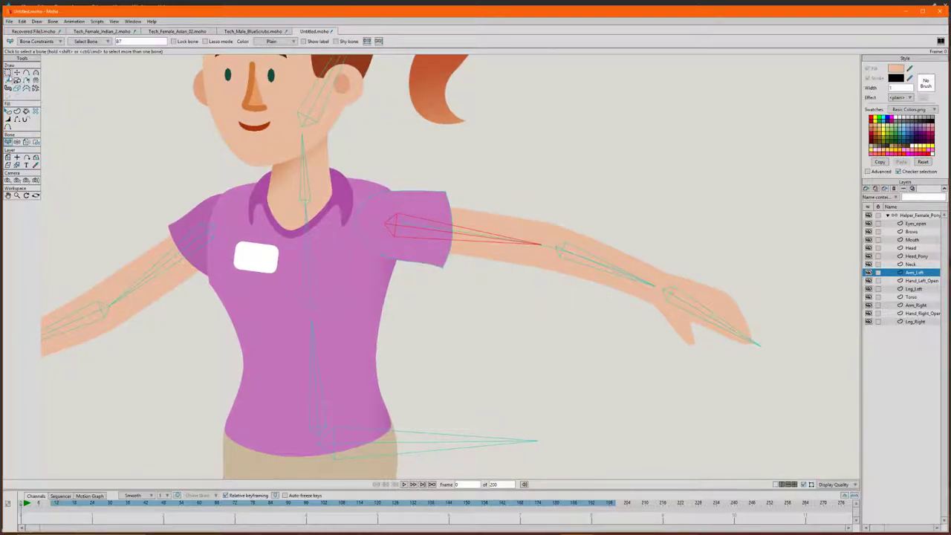
{"action": "left_click", "coordinate": [9, 72]}
{"action": "left_click_drag", "start_coordinate": [345, 174], "coordinate": [547, 292]}
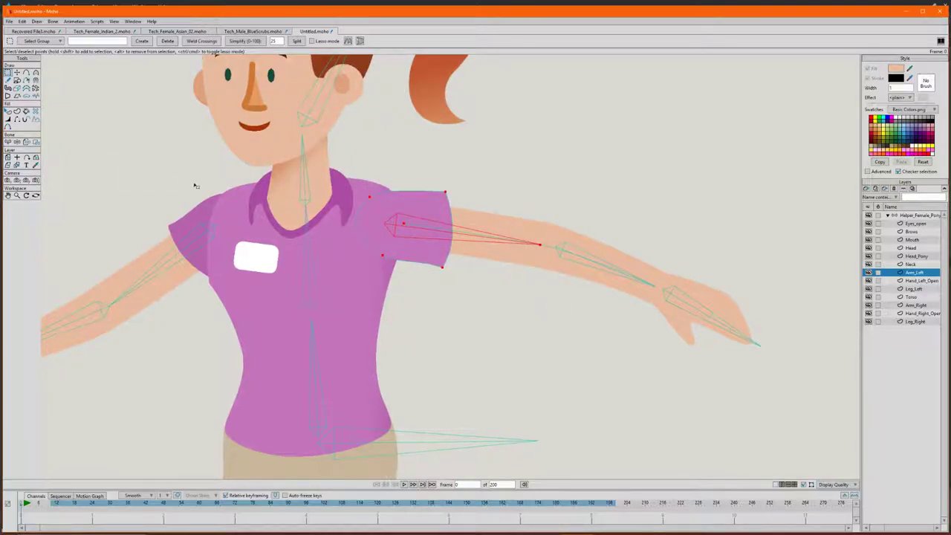
{"action": "left_click", "coordinate": [36, 142]}
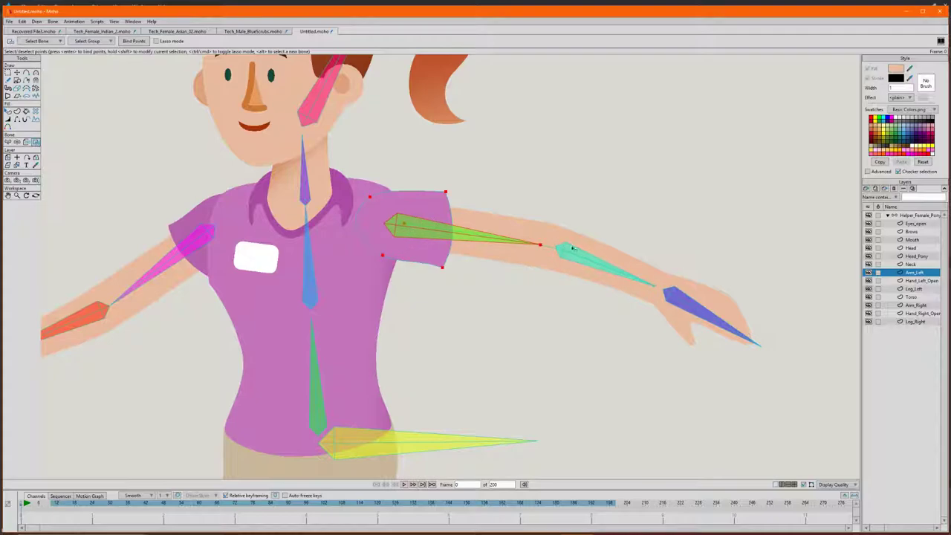
- Select the left forearm bone and bind the wrist point of Arm_Left to it
{"action": "left_click", "coordinate": [616, 272]}
{"action": "key", "text": "z"}
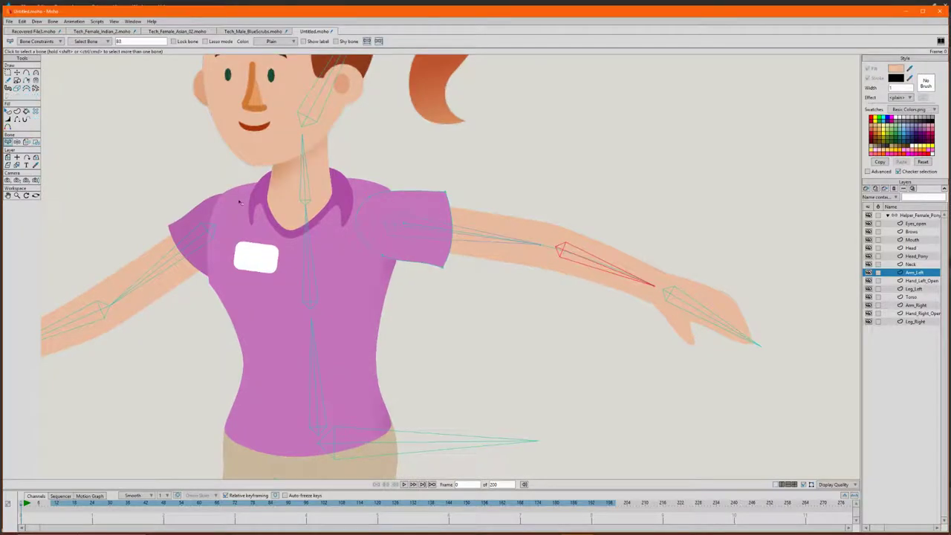
{"action": "left_click", "coordinate": [35, 143]}
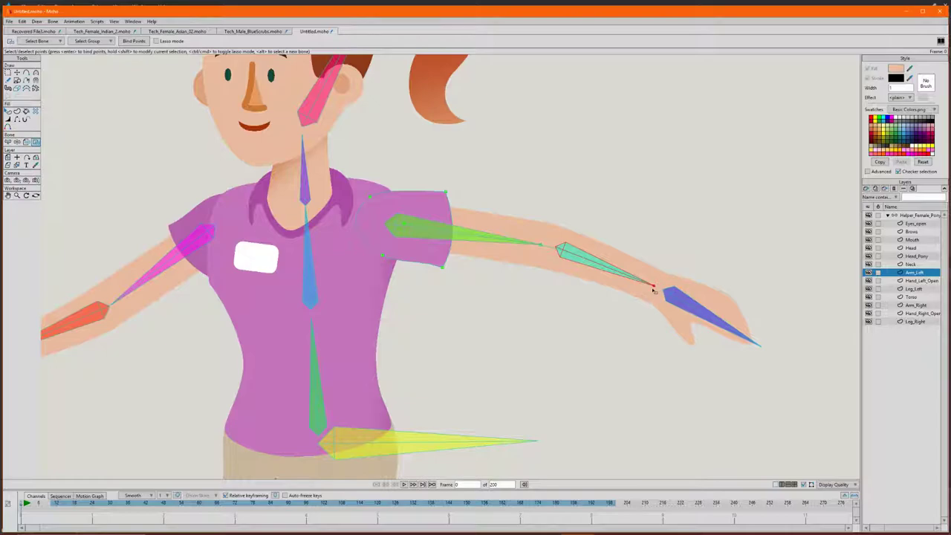
- Select the right upper-arm bone and bind the sleeve and shoulder points of the Arm_Right layer to it
{"action": "scroll", "coordinate": [611, 294], "scroll_direction": "down", "scroll_amount": 5}
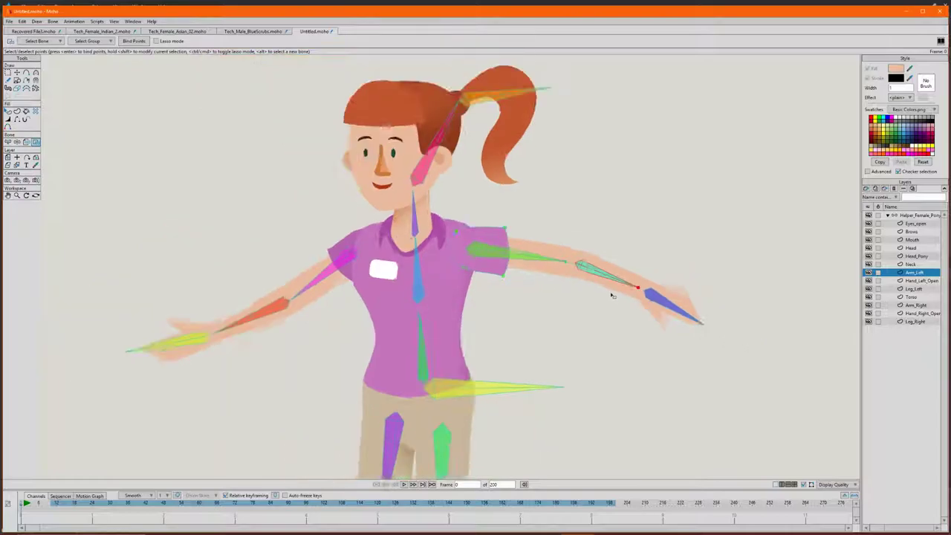
{"action": "scroll", "coordinate": [368, 299], "scroll_direction": "up", "scroll_amount": 3}
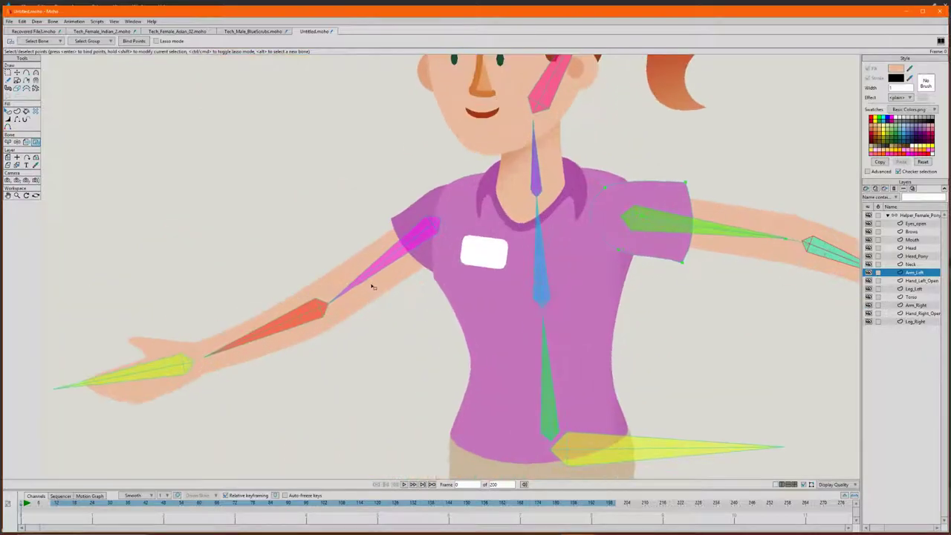
{"action": "key", "text": "b"}
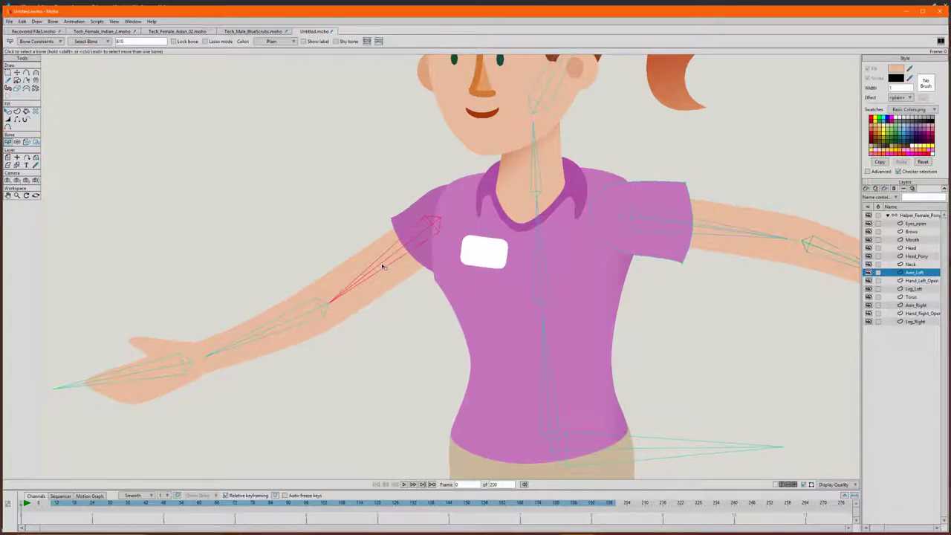
{"action": "left_click", "coordinate": [35, 142]}
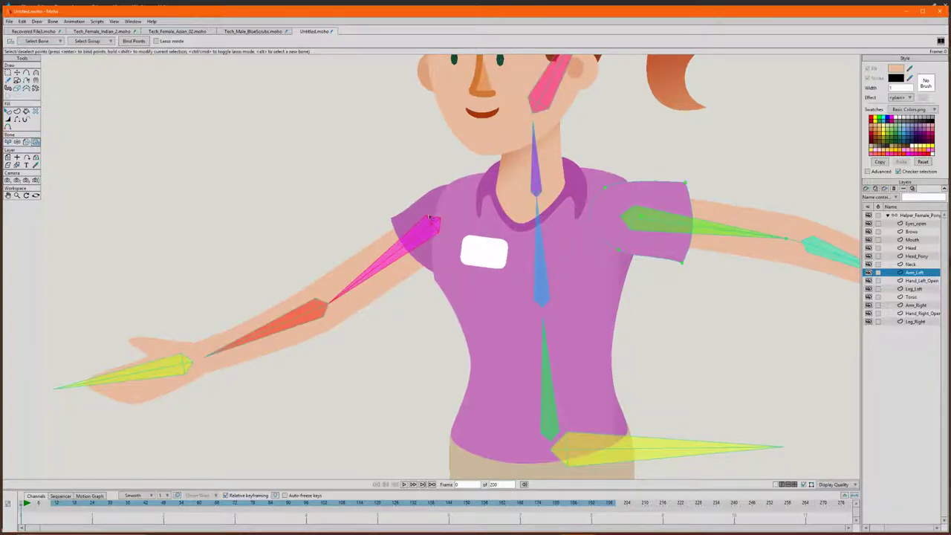
{"action": "left_click", "coordinate": [917, 306]}
{"action": "left_click_drag", "start_coordinate": [352, 153], "coordinate": [487, 299]}
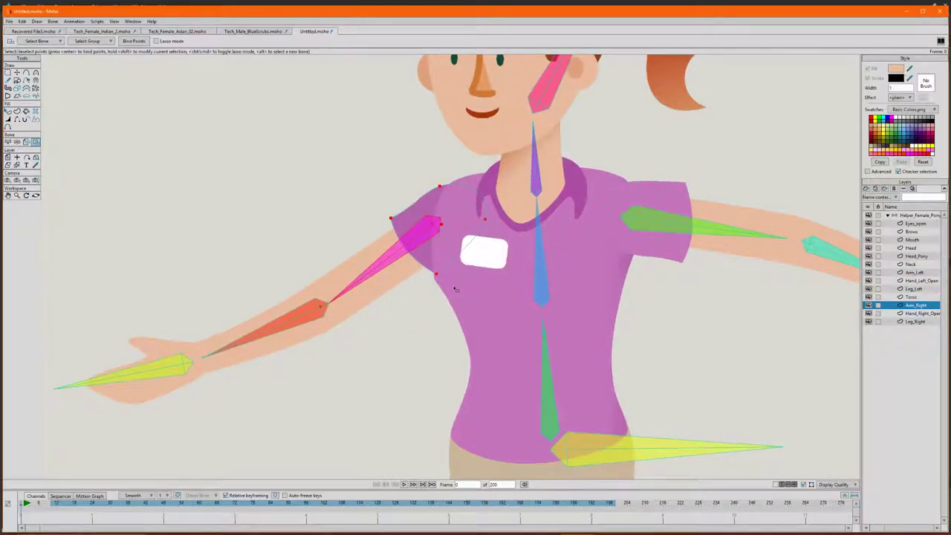
- Select the right forearm bone and bind the wrist point of Arm_Right to it
{"action": "key", "text": "b"}
{"action": "left_click", "coordinate": [295, 323]}
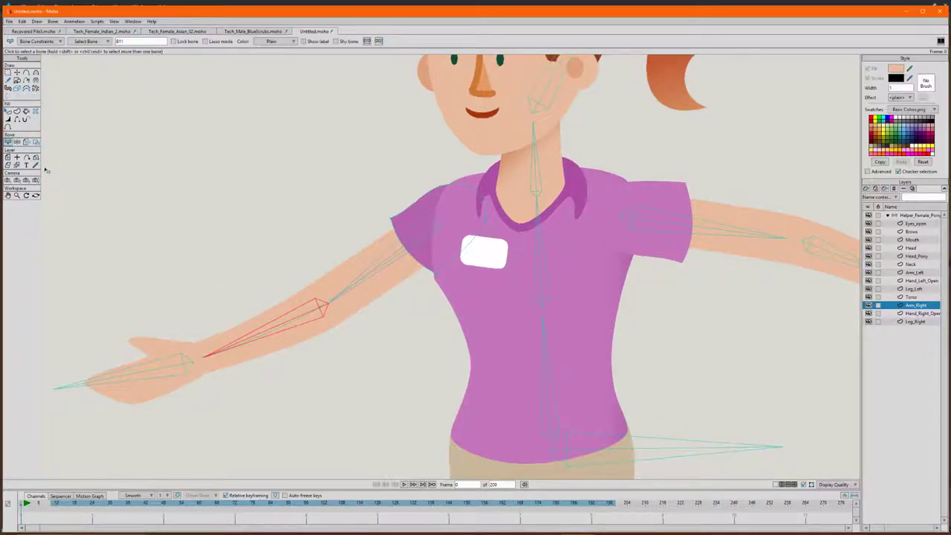
{"action": "left_click", "coordinate": [36, 142]}
{"action": "left_click_drag", "start_coordinate": [182, 341], "coordinate": [215, 377]}
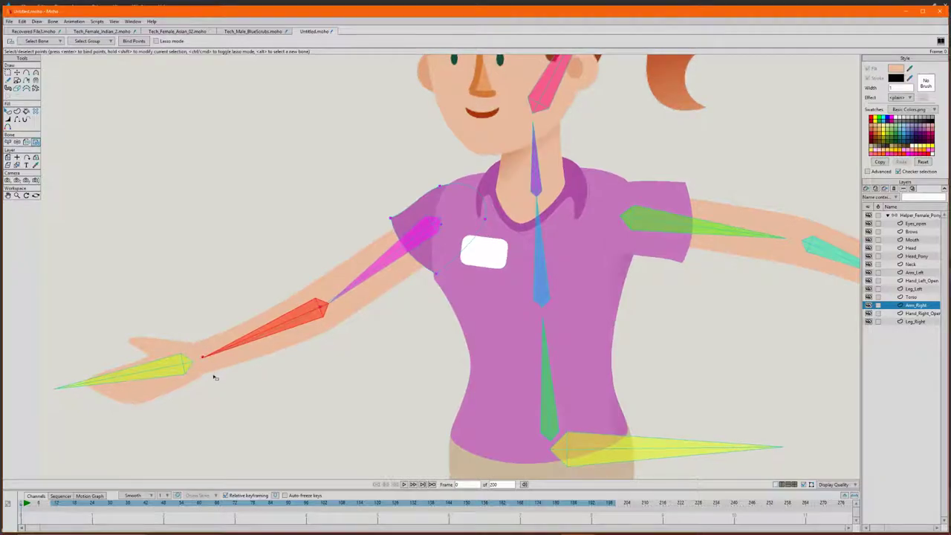
- Activate the character's bone layer, test-pose the left arm by its hand bone, and undo the pose
{"action": "scroll", "coordinate": [309, 271], "scroll_direction": "down", "scroll_amount": 5}
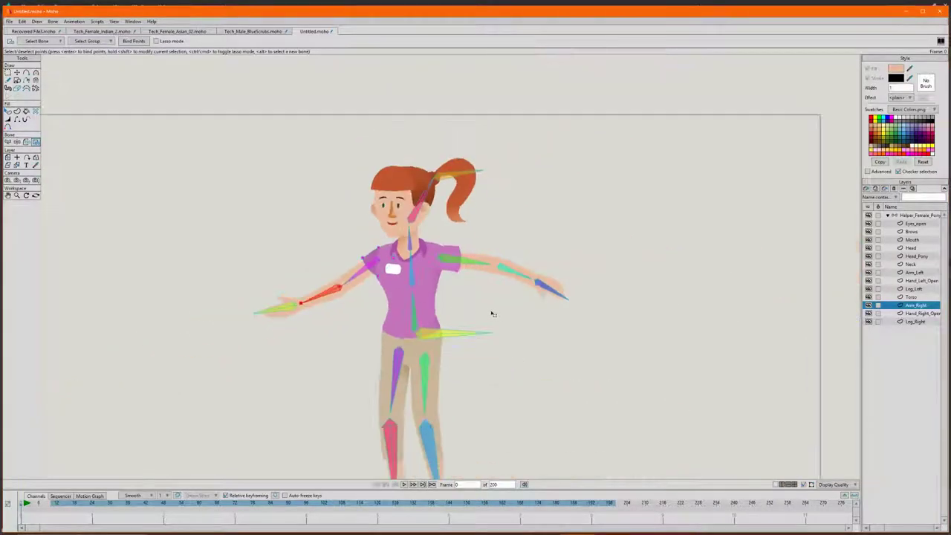
{"action": "left_click", "coordinate": [912, 215]}
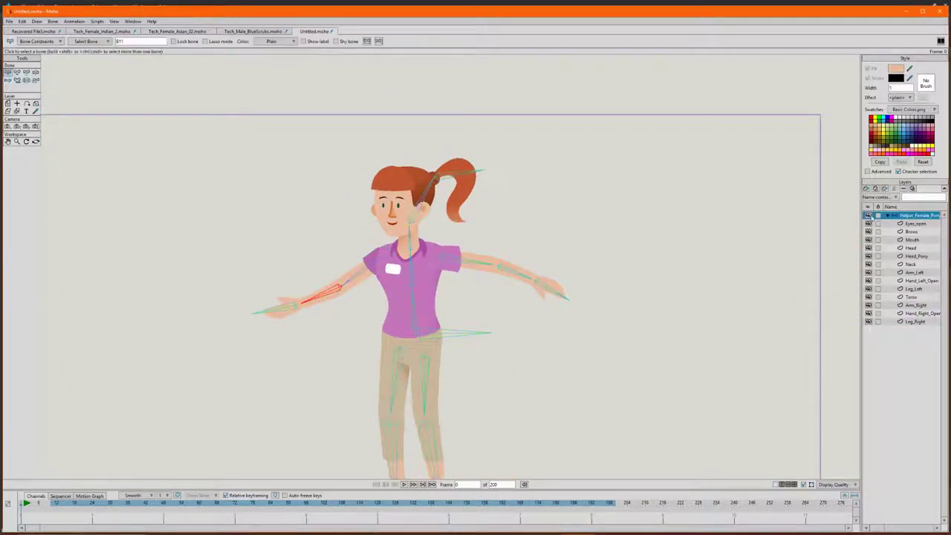
{"action": "left_click_drag", "start_coordinate": [556, 291], "coordinate": [431, 308]}
{"action": "key", "text": "ctrl+z"}
- Set the bone strength of the upper-arm and forearm bones of both arms to 0
{"action": "scroll", "coordinate": [469, 264], "scroll_direction": "up", "scroll_amount": 3}
{"action": "left_click", "coordinate": [476, 264]}
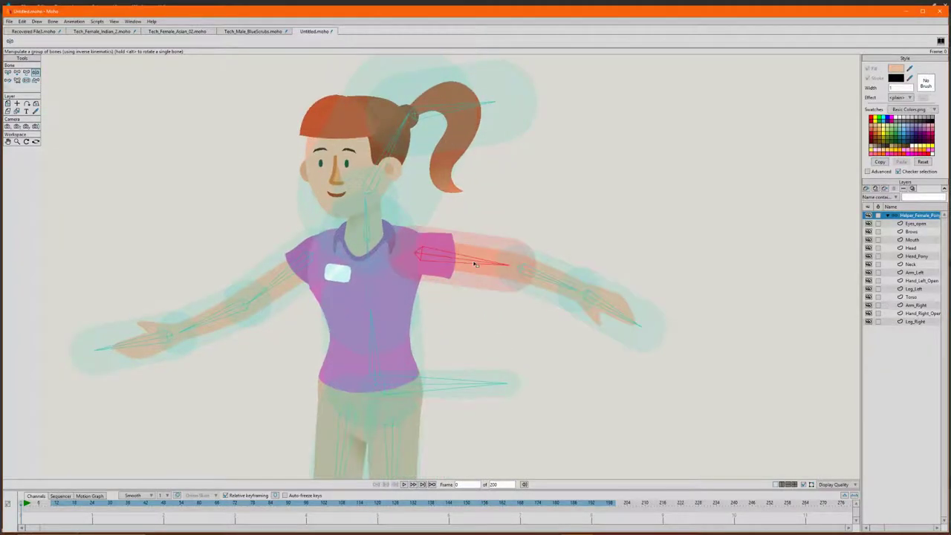
{"action": "key", "text": "s"}
{"action": "left_click_drag", "start_coordinate": [474, 264], "coordinate": [409, 270]}
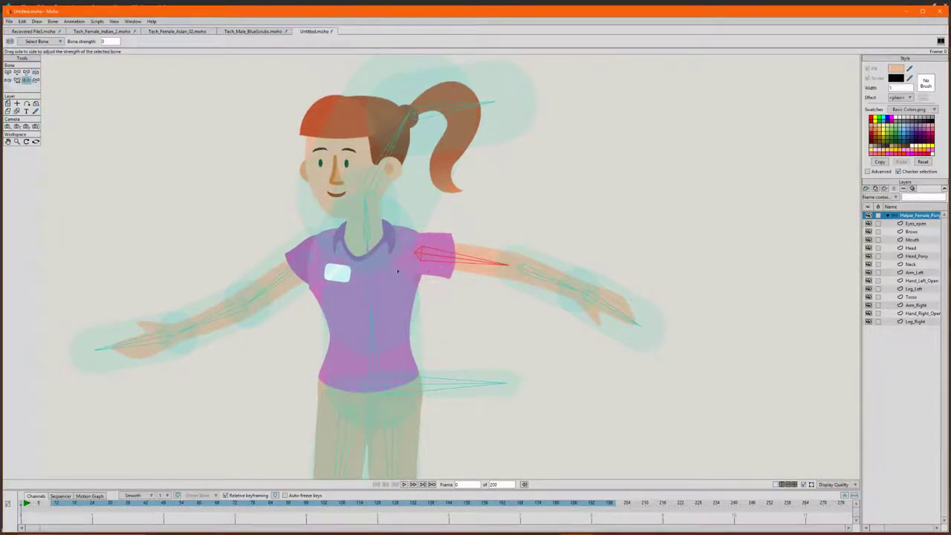
{"action": "mouse_move", "coordinate": [286, 275]}
{"action": "left_mouse_down"}
{"action": "mouse_move", "coordinate": [247, 274]}
{"action": "mouse_move", "coordinate": [191, 315]}
{"action": "left_mouse_up"}
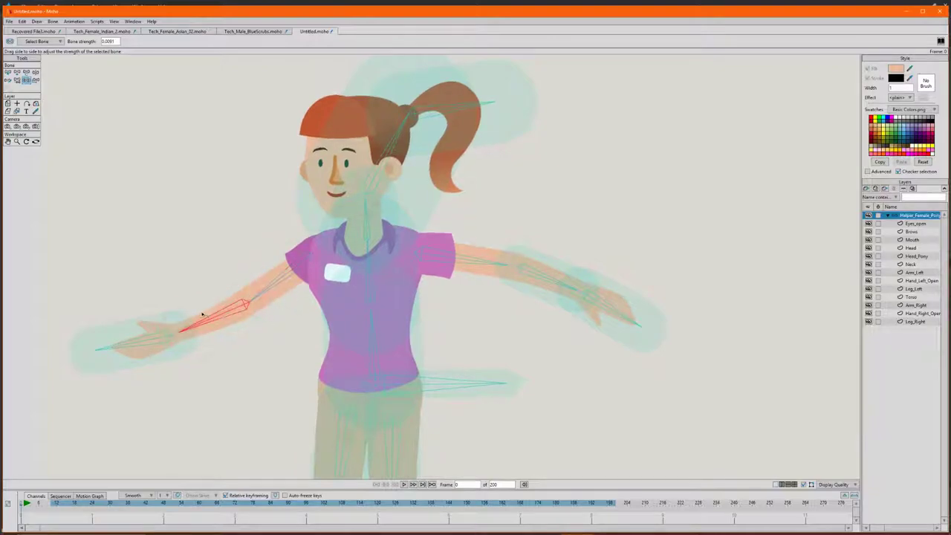
{"action": "left_click", "coordinate": [547, 279]}
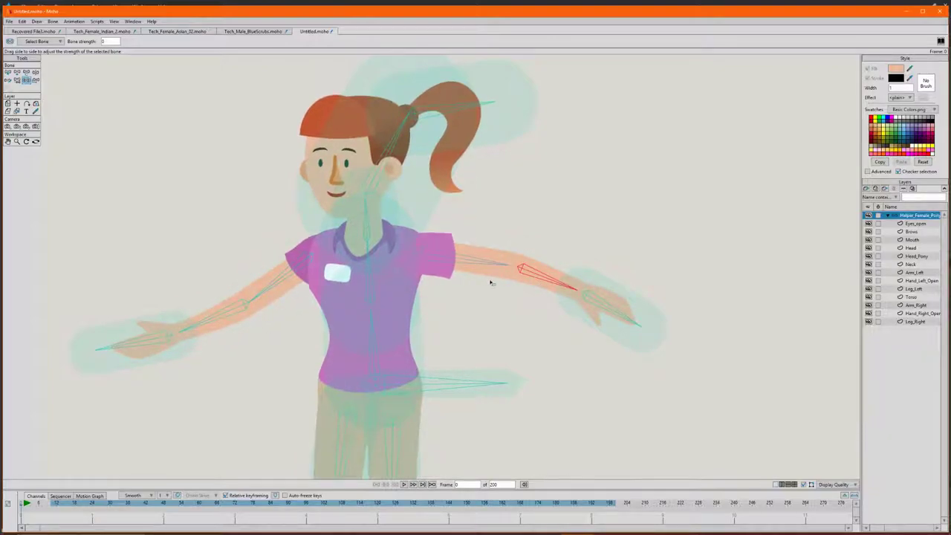
- Test-pose the left arm, the neck and the right arm with Manipulate Bones, undoing each pose
{"action": "left_click", "coordinate": [604, 307]}
{"action": "key", "text": "z"}
{"action": "left_click_drag", "start_coordinate": [604, 307], "coordinate": [186, 315]}
{"action": "key", "text": "ctrl+z"}
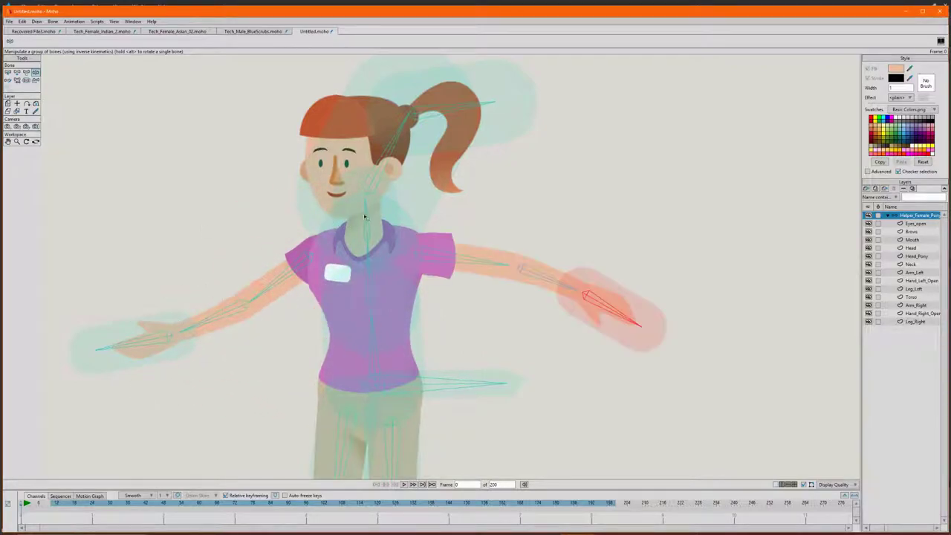
{"action": "mouse_move", "coordinate": [367, 220]}
{"action": "left_mouse_down"}
{"action": "mouse_move", "coordinate": [386, 215]}
{"action": "mouse_move", "coordinate": [361, 215]}
{"action": "left_mouse_up"}
{"action": "key", "text": "ctrl+z"}
{"action": "left_click_drag", "start_coordinate": [176, 322], "coordinate": [252, 153]}
{"action": "key", "text": "ctrl+z"}
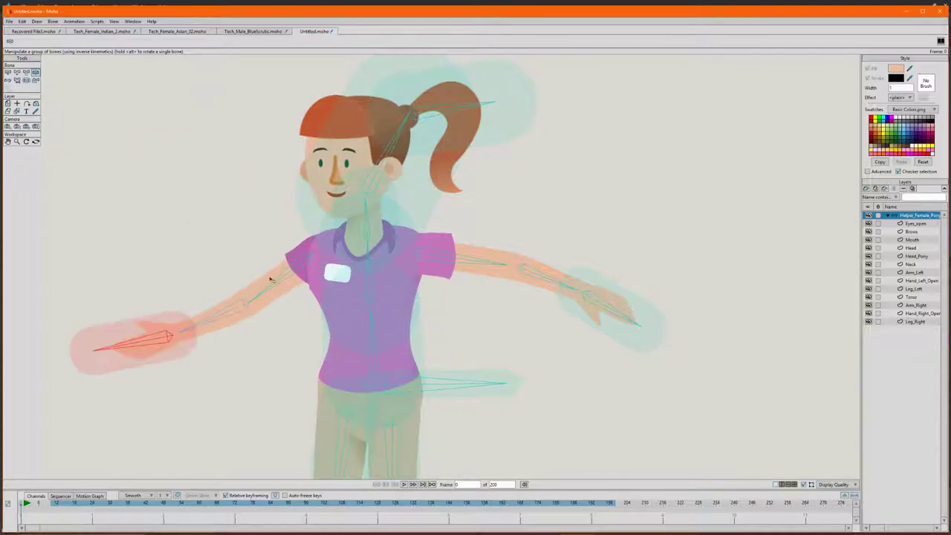
- Try reducing the curvature of the selected upper-arm points on the Arm_Left layer, and undo the change
{"action": "left_click", "coordinate": [915, 273]}
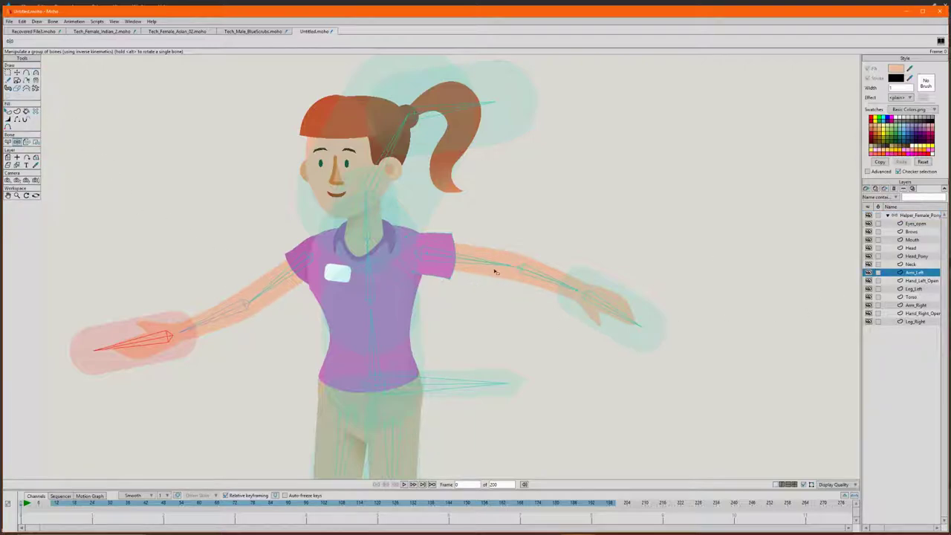
{"action": "scroll", "coordinate": [511, 267], "scroll_direction": "up", "scroll_amount": 3}
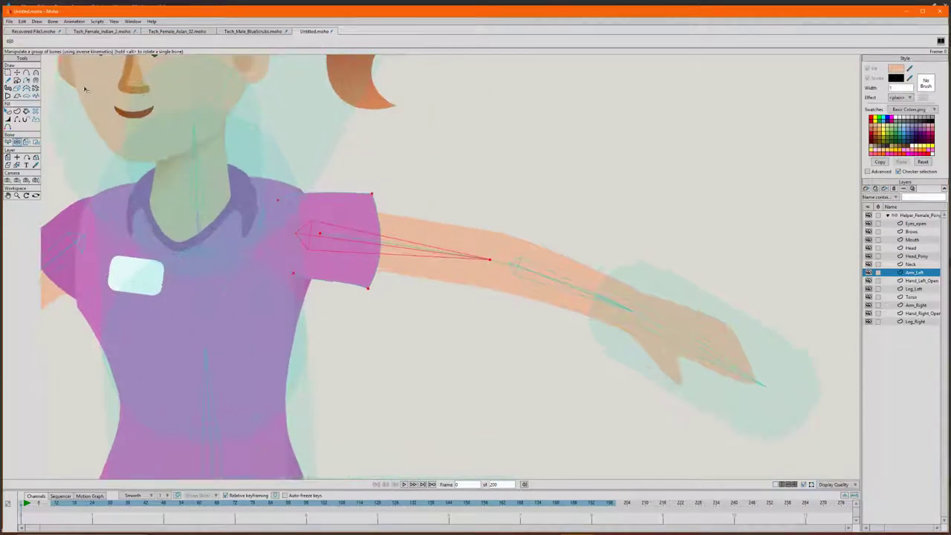
{"action": "left_click", "coordinate": [35, 73]}
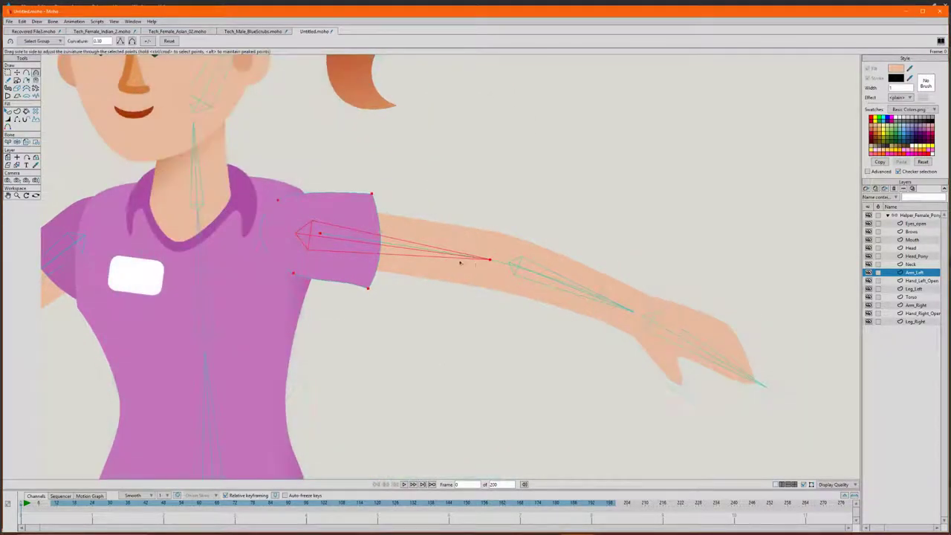
{"action": "left_click_drag", "start_coordinate": [449, 266], "coordinate": [382, 260]}
{"action": "key", "text": "ctrl+z"}
- Select only the left elbow point on Arm_Left and reduce its curvature to about 0.185
{"action": "key", "text": "g"}
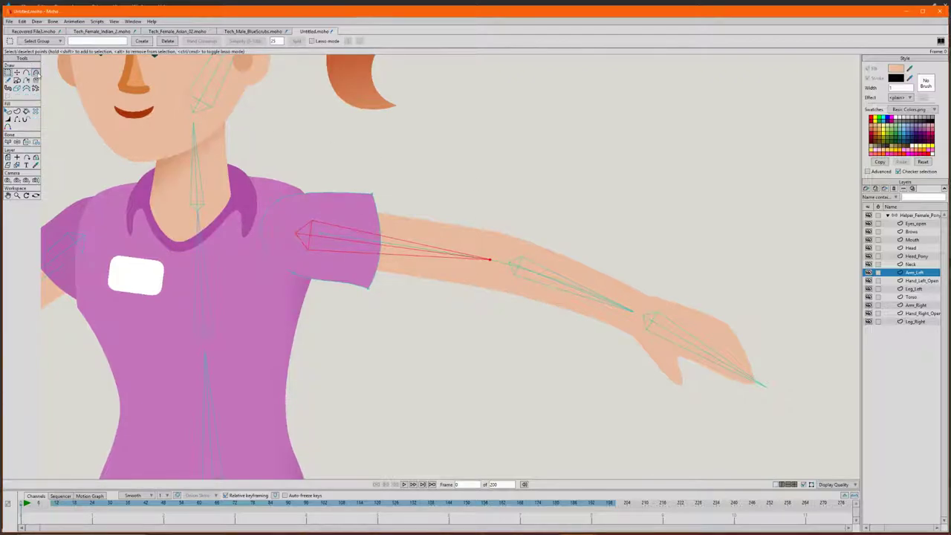
{"action": "left_click", "coordinate": [35, 72]}
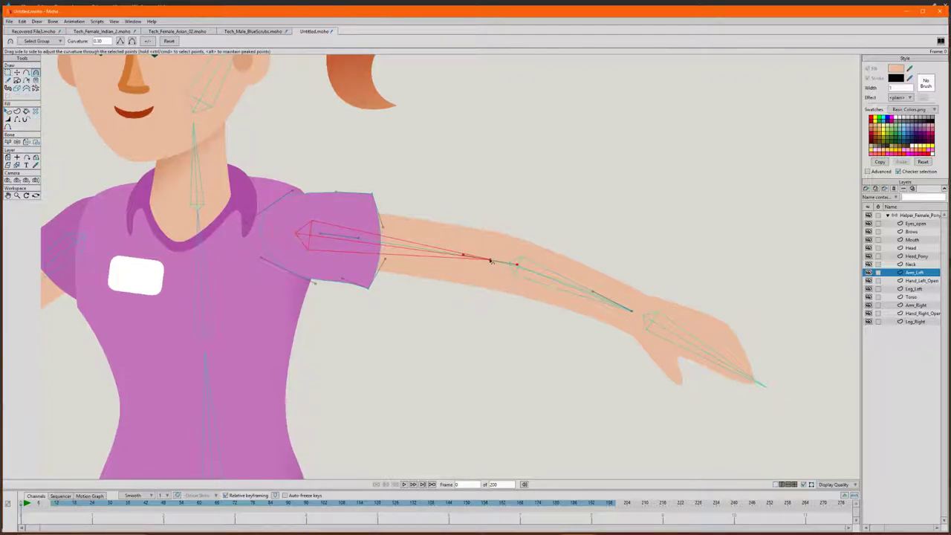
{"action": "left_click_drag", "start_coordinate": [448, 261], "coordinate": [434, 256]}
- Select only the right elbow point on the Arm_Right layer and reduce its curvature
{"action": "scroll", "coordinate": [435, 248], "scroll_direction": "down", "scroll_amount": 6}
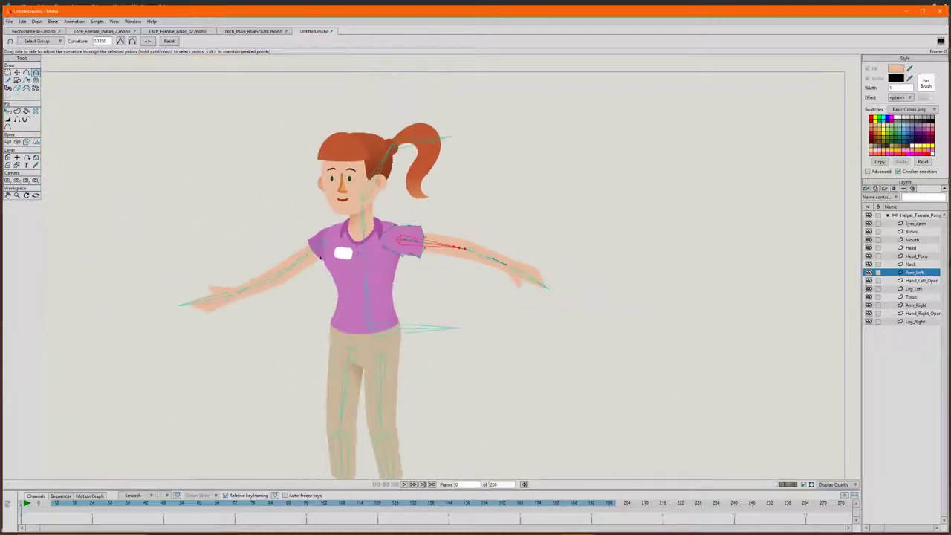
{"action": "scroll", "coordinate": [277, 278], "scroll_direction": "up", "scroll_amount": 5}
{"action": "left_click", "coordinate": [916, 305]}
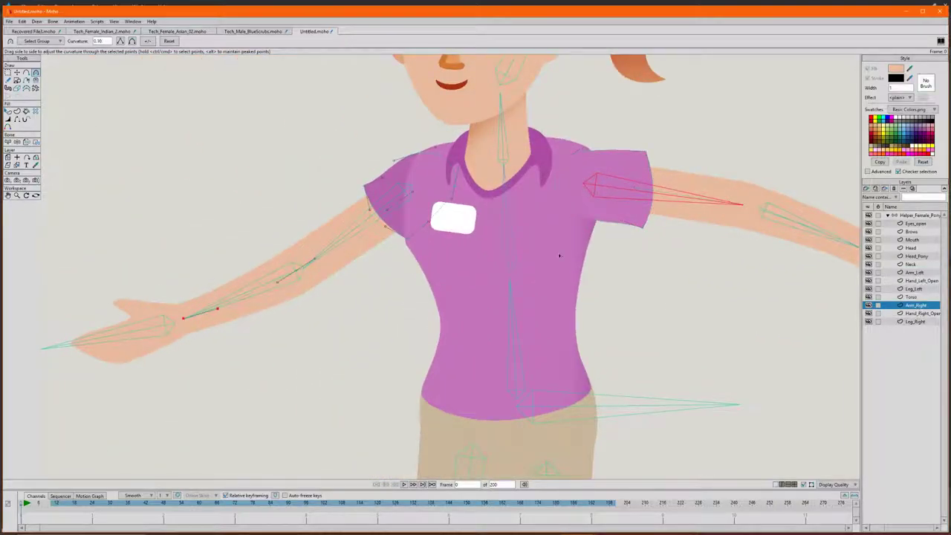
{"action": "left_click", "coordinate": [315, 260]}
{"action": "left_click_drag", "start_coordinate": [296, 272], "coordinate": [283, 273]}
- Test-pose the left arm folded across the chest with Manipulate Bones, and undo the pose
{"action": "scroll", "coordinate": [511, 309], "scroll_direction": "down", "scroll_amount": 5}
{"action": "key", "text": "z"}
{"action": "left_click_drag", "start_coordinate": [649, 307], "coordinate": [484, 254]}
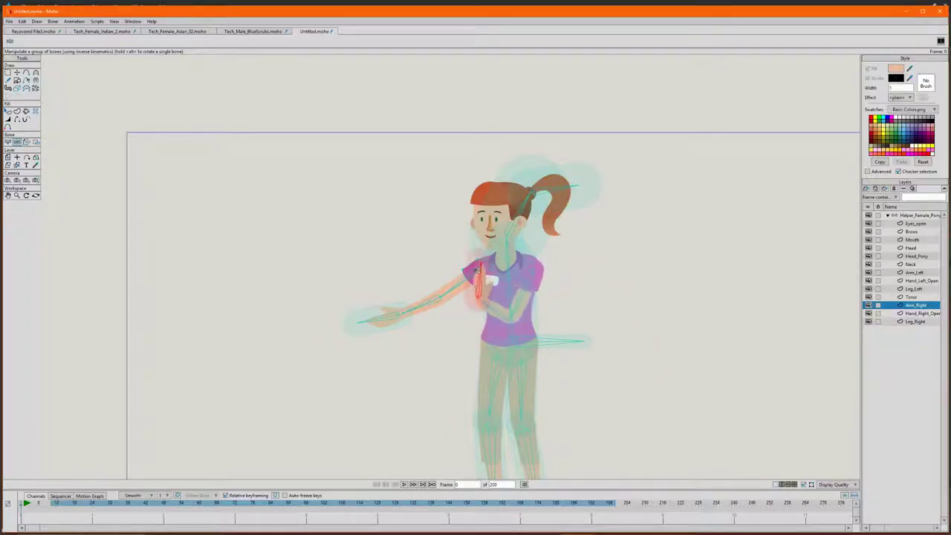
{"action": "scroll", "coordinate": [491, 293], "scroll_direction": "up", "scroll_amount": 5}
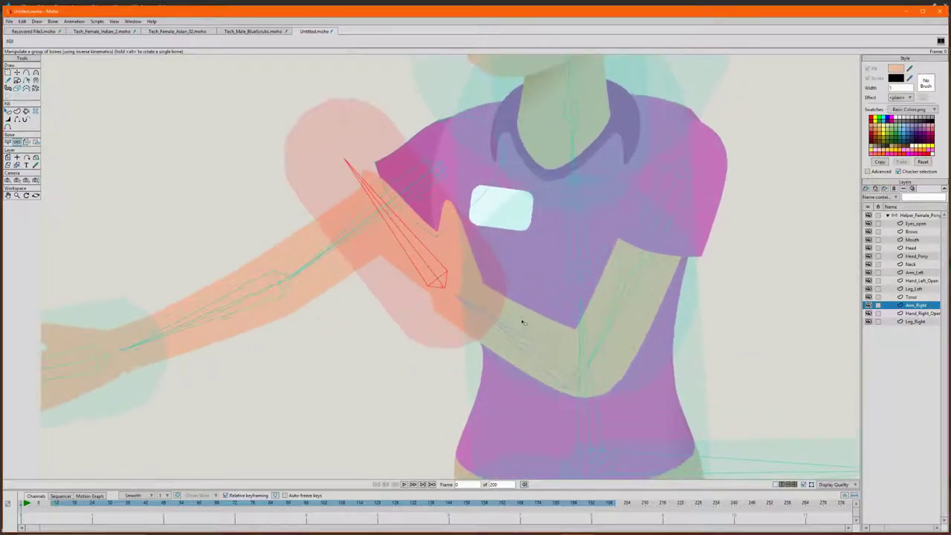
{"action": "left_click_drag", "start_coordinate": [438, 275], "coordinate": [511, 312]}
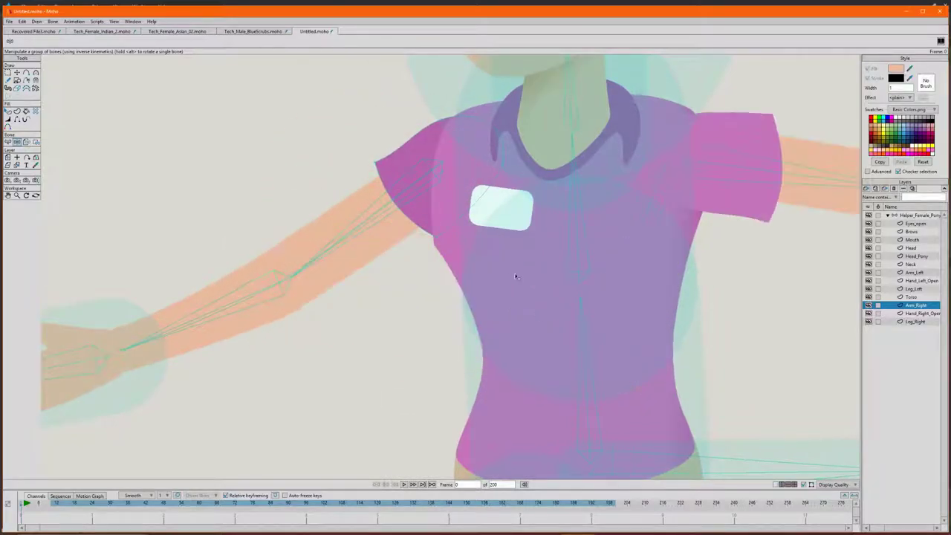
{"action": "scroll", "coordinate": [528, 280], "scroll_direction": "down", "scroll_amount": 5}
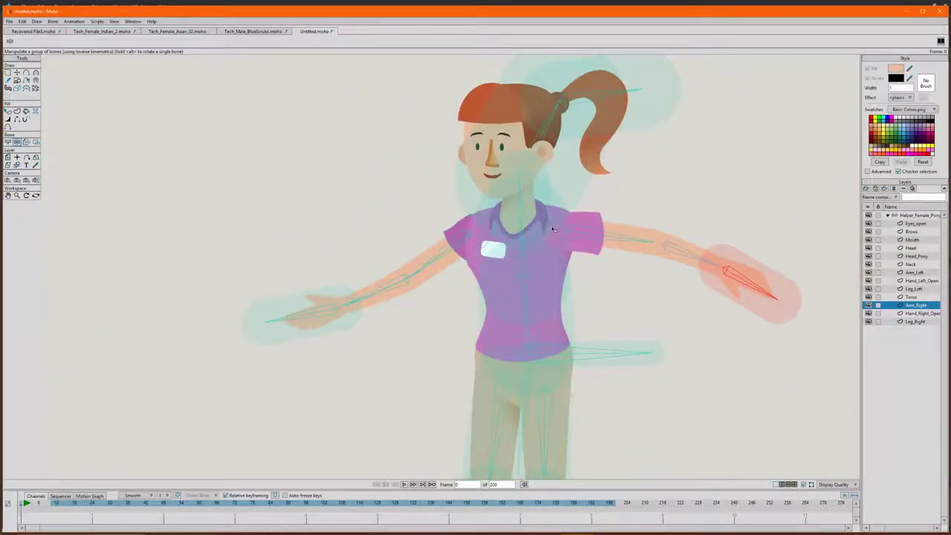
- Test-pose the upper torso, left arm, neck and head bones with Manipulate Bones, undoing each pose
{"action": "left_click_drag", "start_coordinate": [523, 238], "coordinate": [528, 235]}
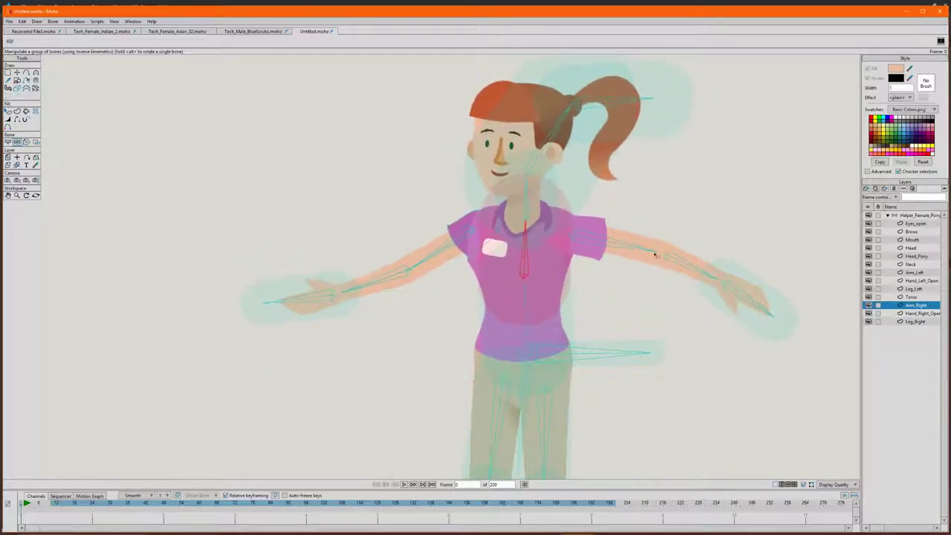
{"action": "left_click_drag", "start_coordinate": [742, 283], "coordinate": [670, 250]}
{"action": "left_click", "coordinate": [524, 209]}
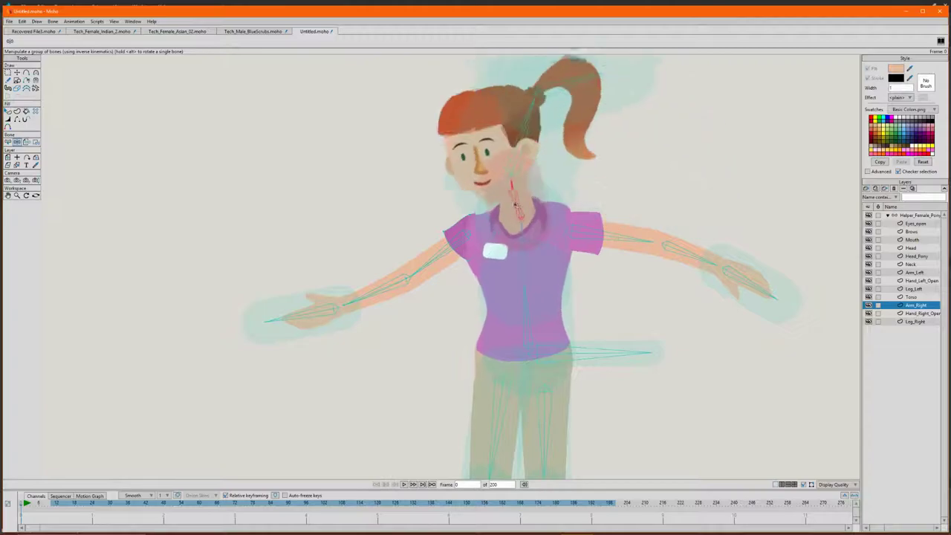
{"action": "left_click", "coordinate": [525, 157]}
{"action": "left_click_drag", "start_coordinate": [525, 157], "coordinate": [527, 159]}
{"action": "left_click", "coordinate": [534, 158]}
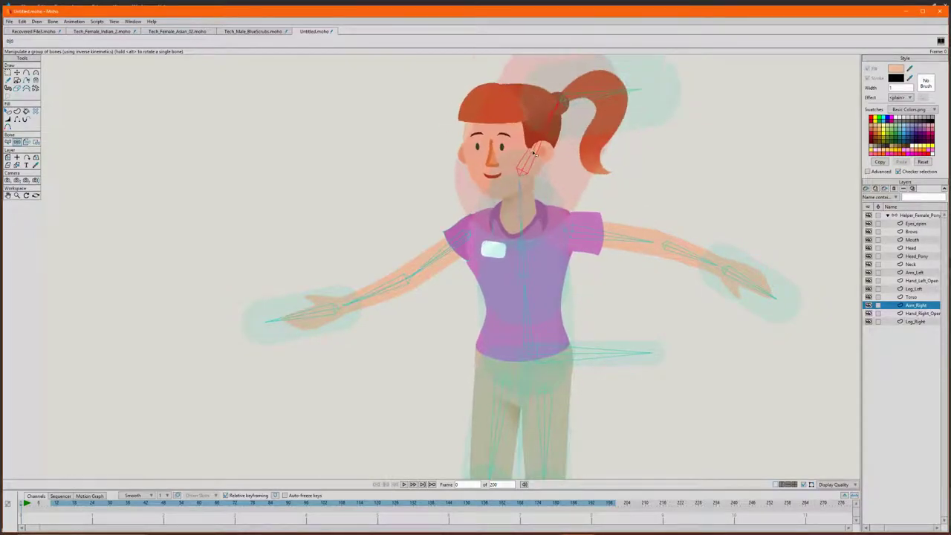
- On the Helper_Female_Pony bone layer, set the bone strength of the head, ponytail, both hand and horizontal hip bones to 0
{"action": "key", "text": "s"}
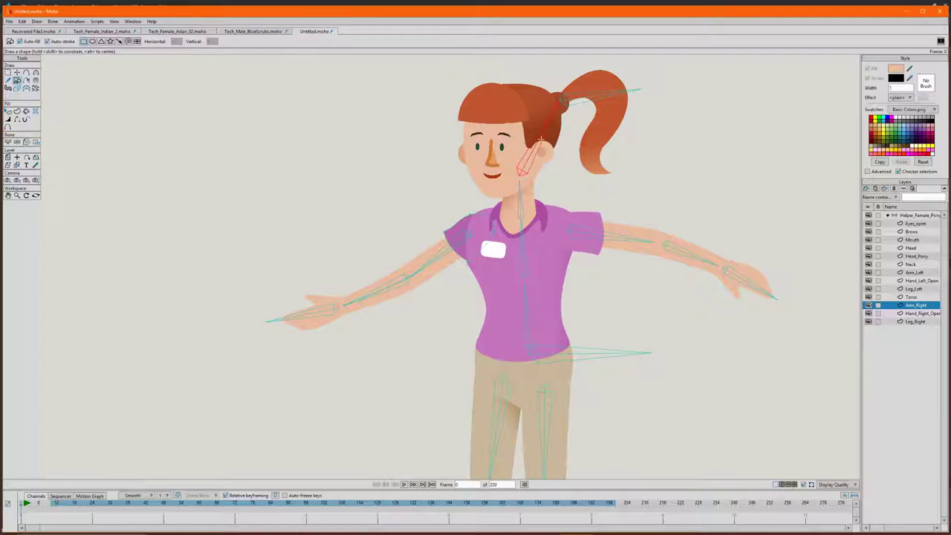
{"action": "left_click", "coordinate": [912, 216]}
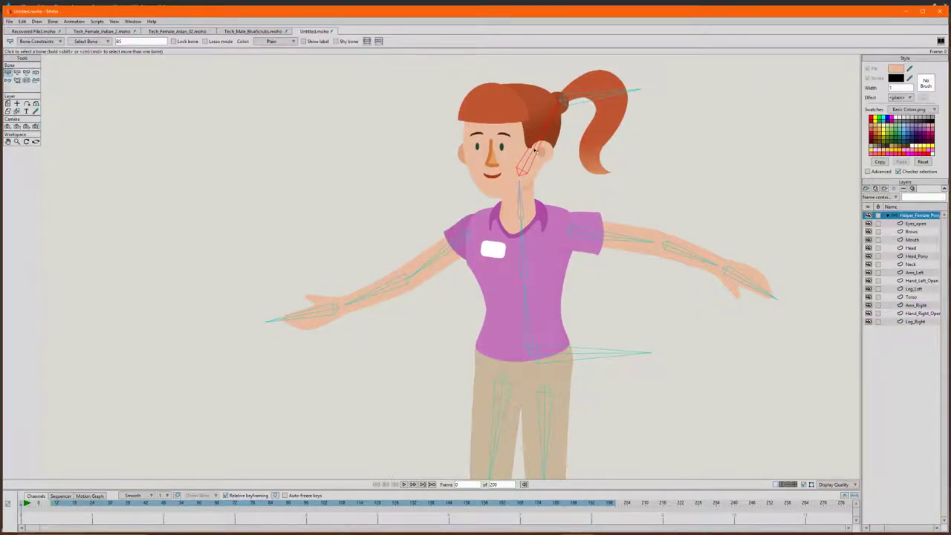
{"action": "key", "text": "s"}
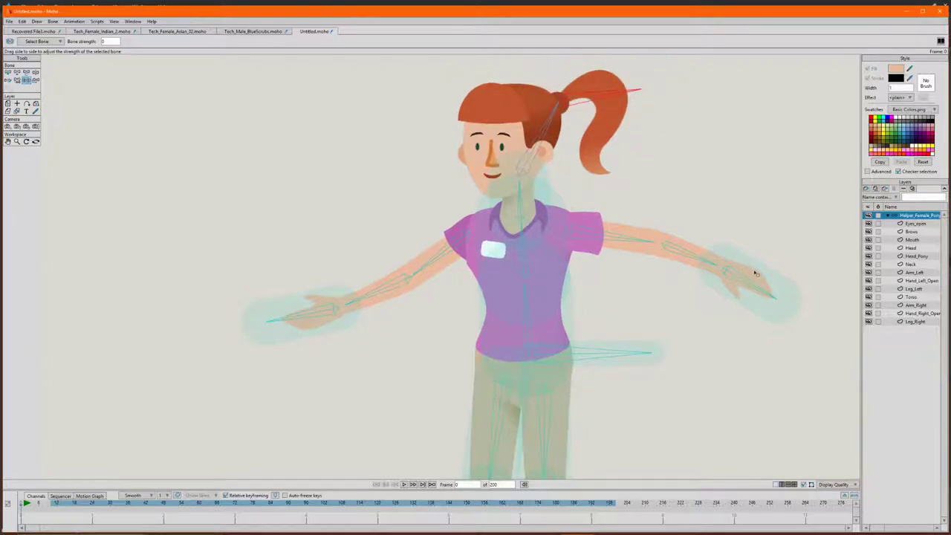
{"action": "left_click_drag", "start_coordinate": [750, 282], "coordinate": [659, 275]}
{"action": "left_click_drag", "start_coordinate": [300, 317], "coordinate": [220, 310]}
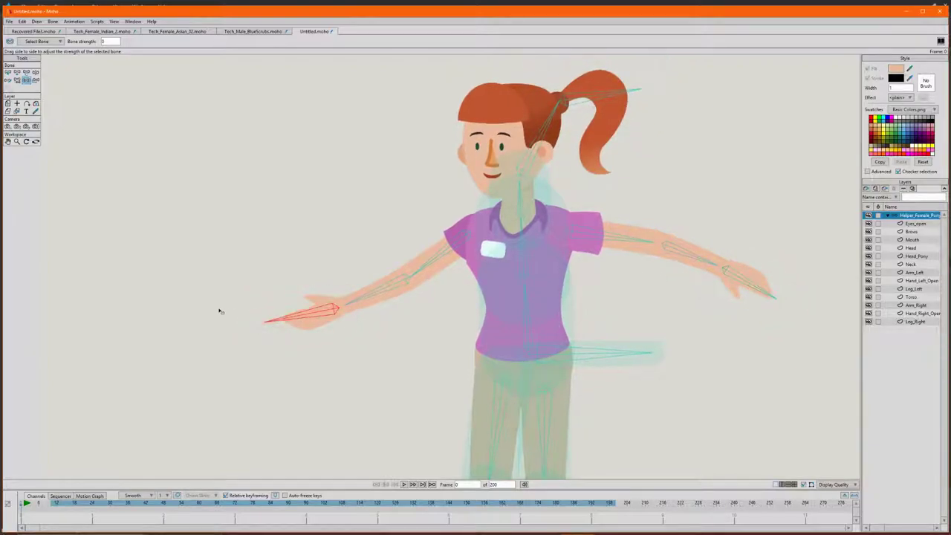
{"action": "left_click_drag", "start_coordinate": [584, 353], "coordinate": [609, 331]}
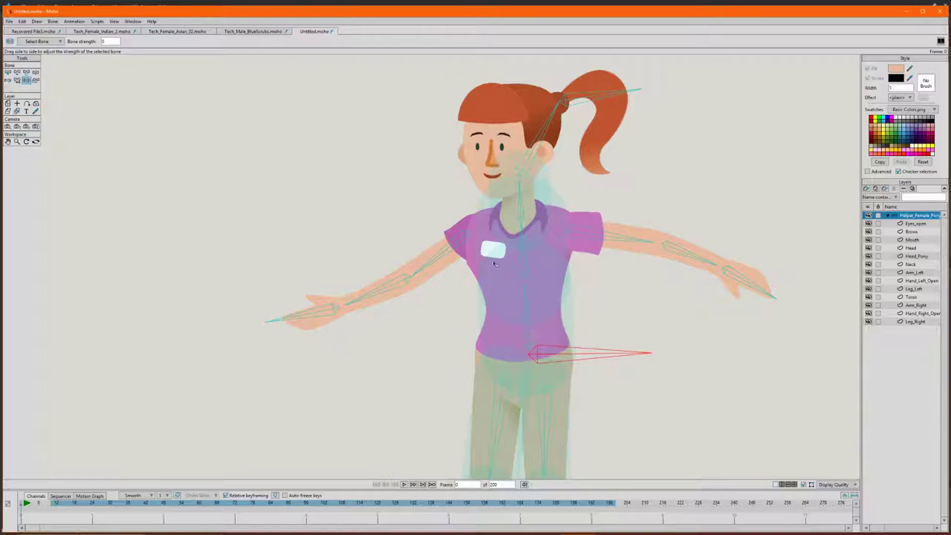
- Reduce the bone strength of the upper-torso bone, and bring the neck bone's strength to about 0.18
{"action": "scroll", "coordinate": [524, 199], "scroll_direction": "up", "scroll_amount": 2}
{"action": "left_click_drag", "start_coordinate": [522, 201], "coordinate": [538, 222]}
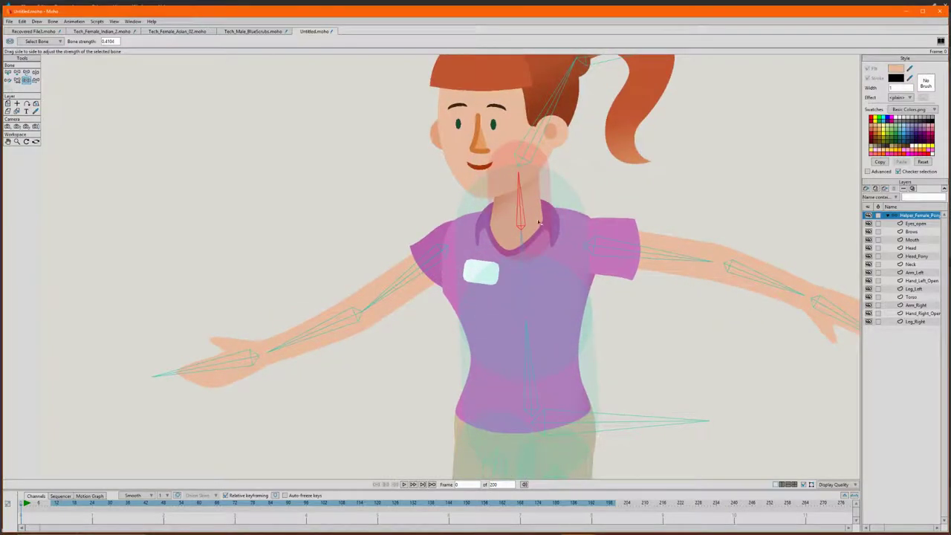
{"action": "left_click", "coordinate": [521, 258]}
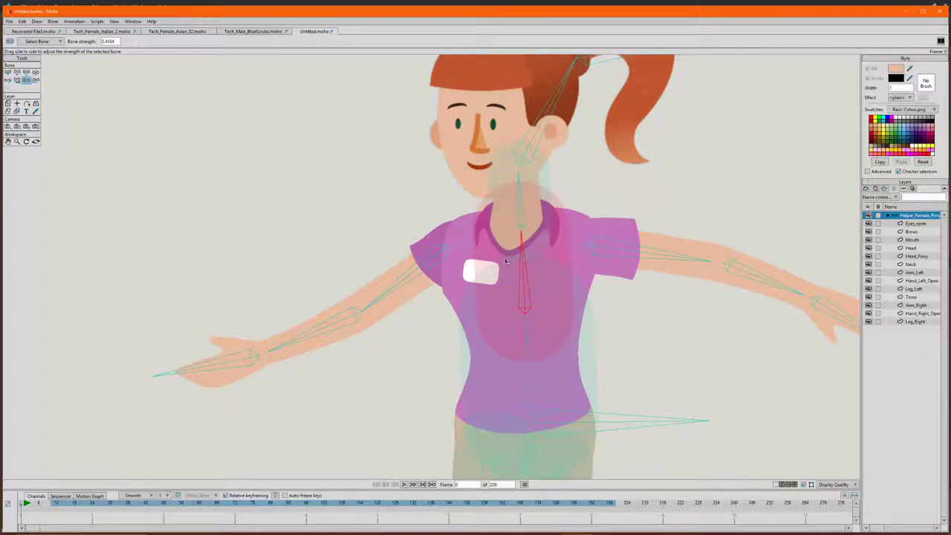
{"action": "left_click", "coordinate": [515, 210]}
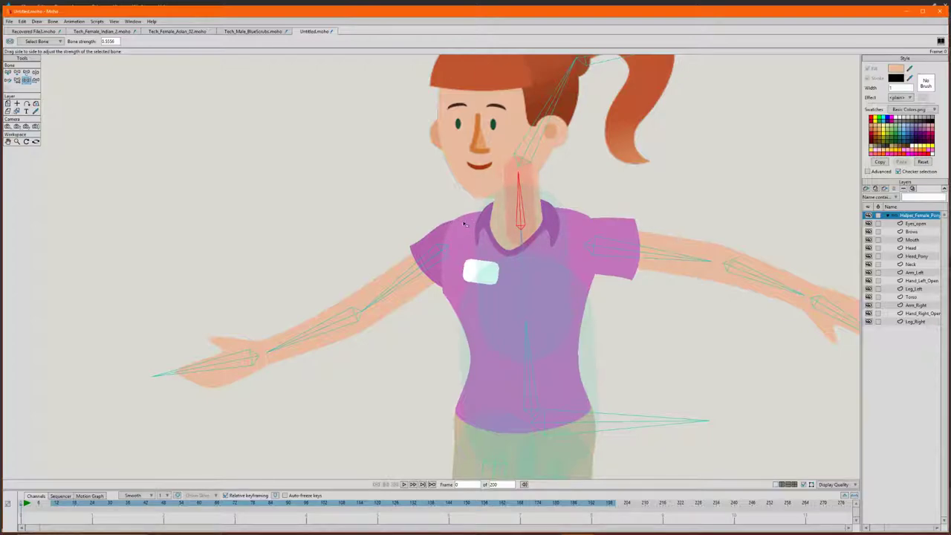
- Reduce the bone strength of the thigh and shin bones of both legs, with the left shin at about 0.21
{"action": "scroll", "coordinate": [725, 304], "scroll_direction": "down", "scroll_amount": 3}
{"action": "scroll", "coordinate": [701, 308], "scroll_direction": "up", "scroll_amount": 1}
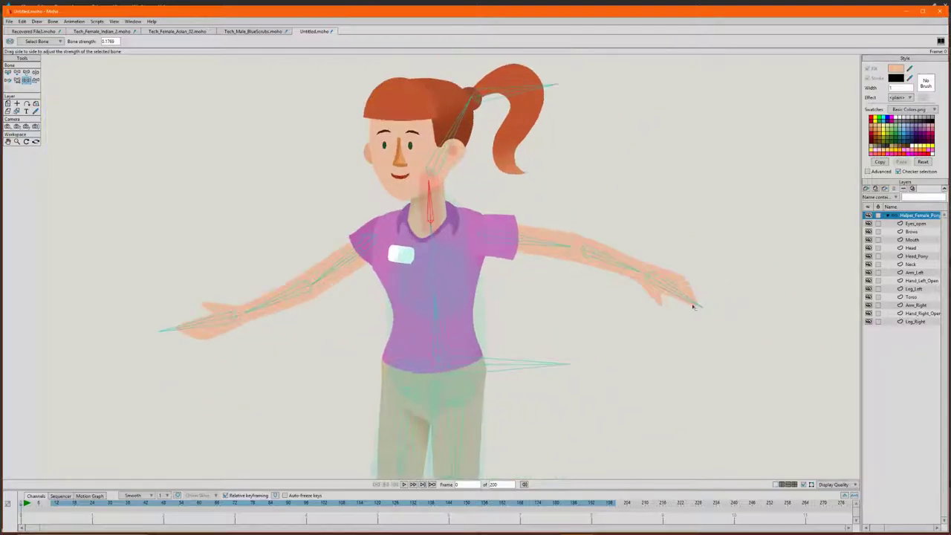
{"action": "scroll", "coordinate": [614, 344], "scroll_direction": "down", "scroll_amount": 1}
{"action": "scroll", "coordinate": [494, 446], "scroll_direction": "down", "scroll_amount": 1}
{"action": "scroll", "coordinate": [534, 450], "scroll_direction": "up", "scroll_amount": 1}
{"action": "scroll", "coordinate": [503, 402], "scroll_direction": "up", "scroll_amount": 2}
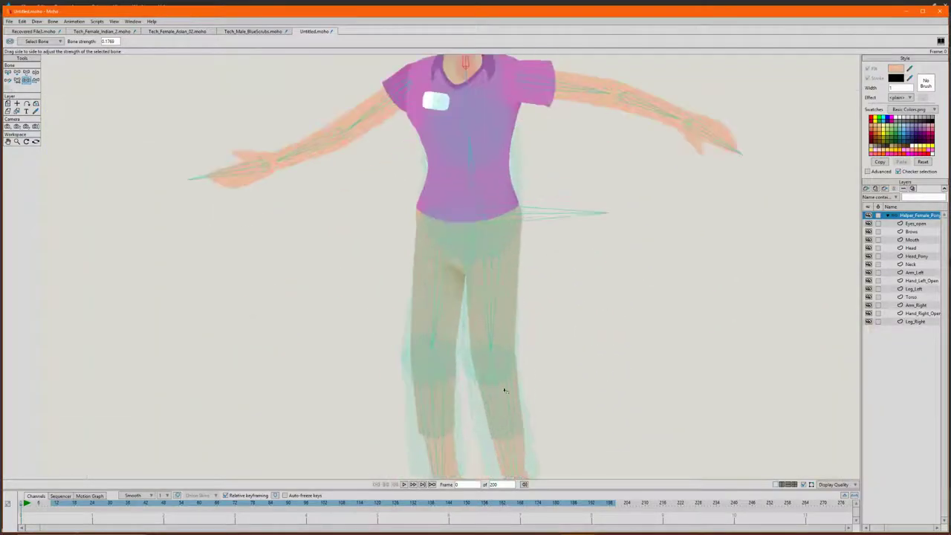
{"action": "left_click", "coordinate": [483, 319]}
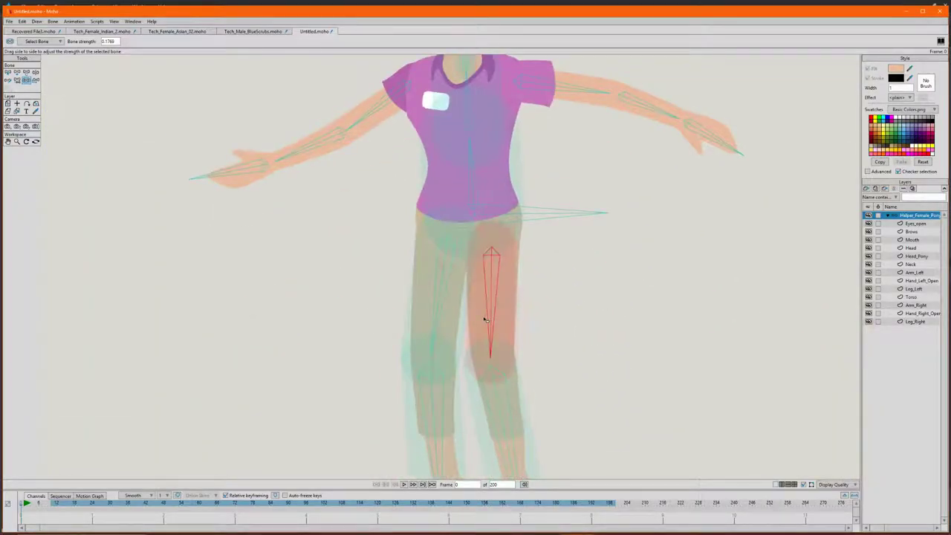
{"action": "left_click", "coordinate": [422, 323]}
{"action": "left_click", "coordinate": [428, 391]}
{"action": "left_click", "coordinate": [499, 400]}
{"action": "scroll", "coordinate": [551, 238], "scroll_direction": "down", "scroll_amount": 2}
{"action": "scroll", "coordinate": [643, 186], "scroll_direction": "up", "scroll_amount": 1}
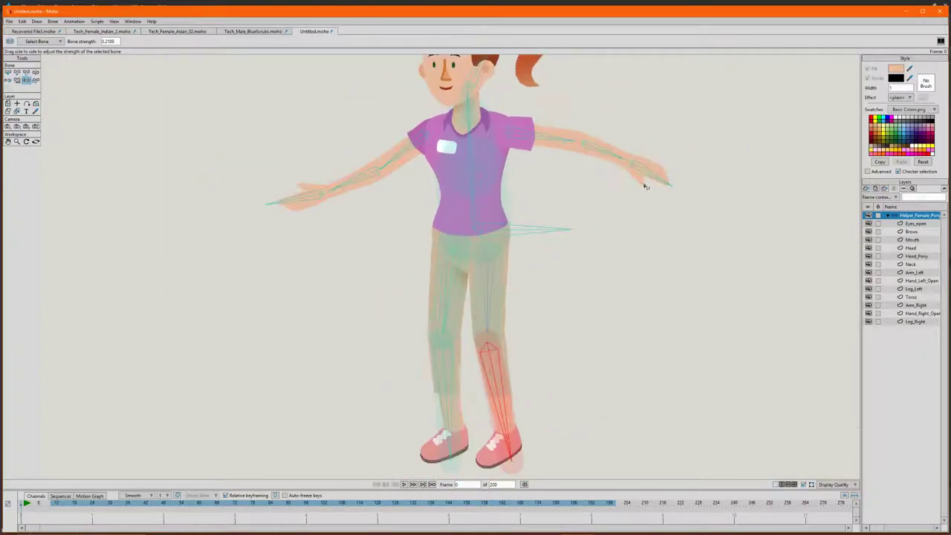
- Test-pose the left and right arms by their hand bones with Manipulate Bones, undoing each pose
{"action": "key", "text": "z"}
{"action": "left_click_drag", "start_coordinate": [649, 177], "coordinate": [431, 255]}
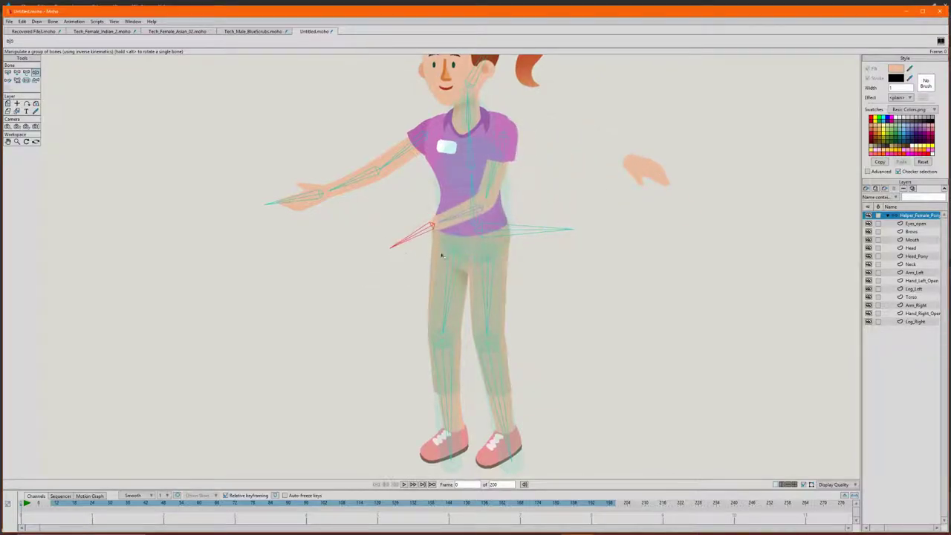
{"action": "key", "text": "ctrl+z"}
{"action": "left_click_drag", "start_coordinate": [297, 202], "coordinate": [310, 126]}
{"action": "key", "text": "ctrl+z"}
- Test-pose the thigh and shin bones of both legs, undoing each pose
{"action": "left_click_drag", "start_coordinate": [492, 286], "coordinate": [520, 398]}
{"action": "key", "text": "ctrl+z"}
{"action": "left_click_drag", "start_coordinate": [448, 387], "coordinate": [382, 382]}
{"action": "key", "text": "ctrl+z"}
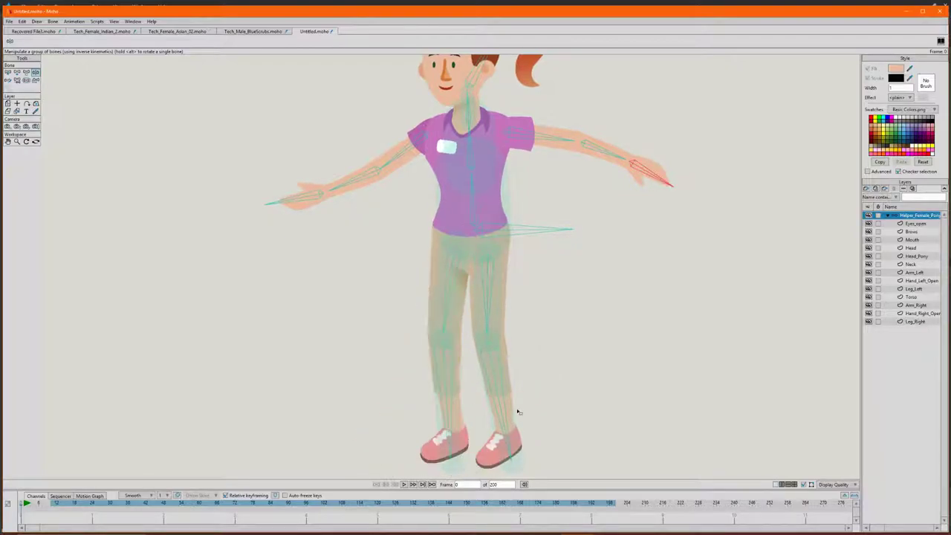
{"action": "left_click_drag", "start_coordinate": [442, 302], "coordinate": [425, 312]}
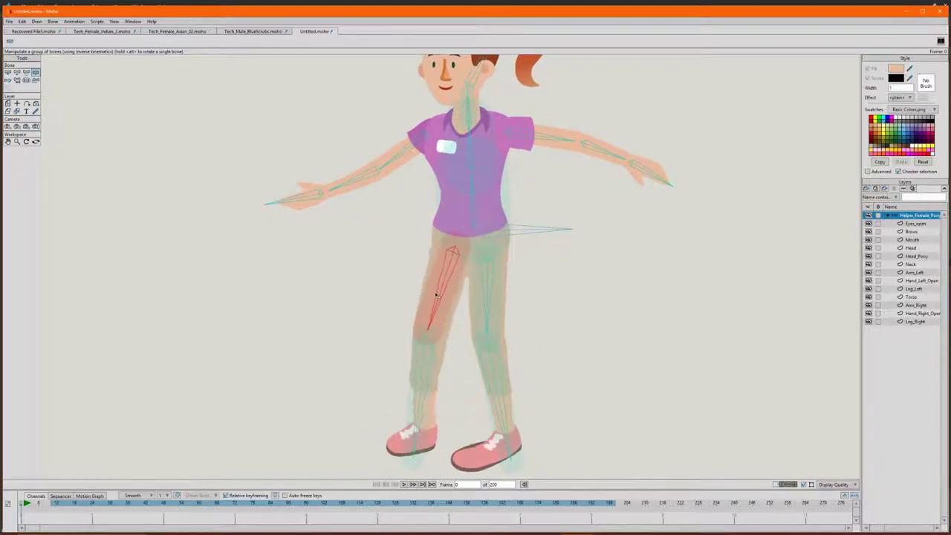
{"action": "key", "text": "ctrl+z"}
- Test-pose the torso and neck bones, undoing each pose
{"action": "mouse_move", "coordinate": [474, 191]}
{"action": "left_mouse_down"}
{"action": "mouse_move", "coordinate": [502, 183]}
{"action": "mouse_move", "coordinate": [462, 179]}
{"action": "mouse_move", "coordinate": [482, 175]}
{"action": "left_mouse_up"}
{"action": "key", "text": "ctrl+z"}
{"action": "mouse_move", "coordinate": [471, 117]}
{"action": "left_mouse_down"}
{"action": "mouse_move", "coordinate": [482, 113]}
{"action": "mouse_move", "coordinate": [462, 113]}
{"action": "mouse_move", "coordinate": [479, 113]}
{"action": "left_mouse_up"}
{"action": "key", "text": "ctrl+z"}
{"action": "left_click_drag", "start_coordinate": [470, 149], "coordinate": [470, 147]}
{"action": "key", "text": "ctrl+z"}
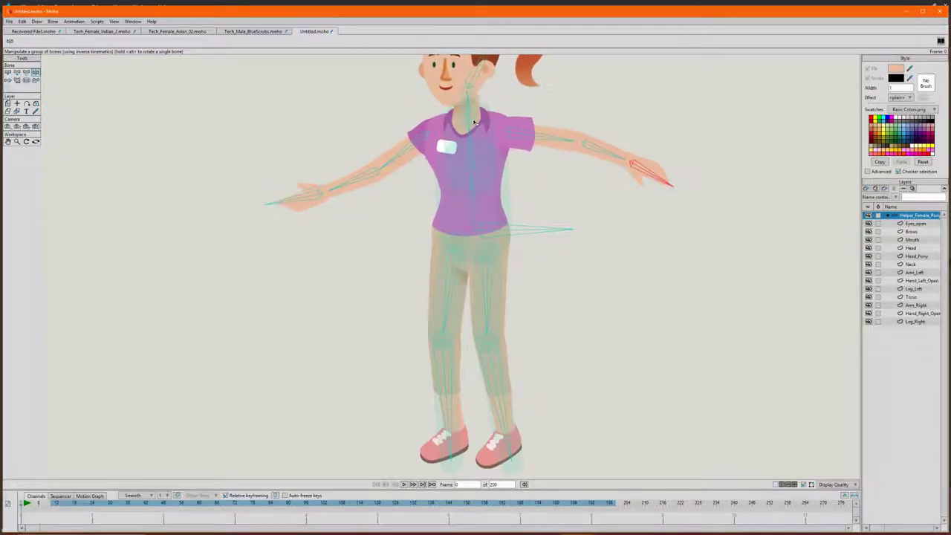
- Test-pose the upper-torso bone while checking the collar area up close, and undo the pose
{"action": "scroll", "coordinate": [474, 115], "scroll_direction": "down", "scroll_amount": 3}
{"action": "scroll", "coordinate": [476, 97], "scroll_direction": "up", "scroll_amount": 10}
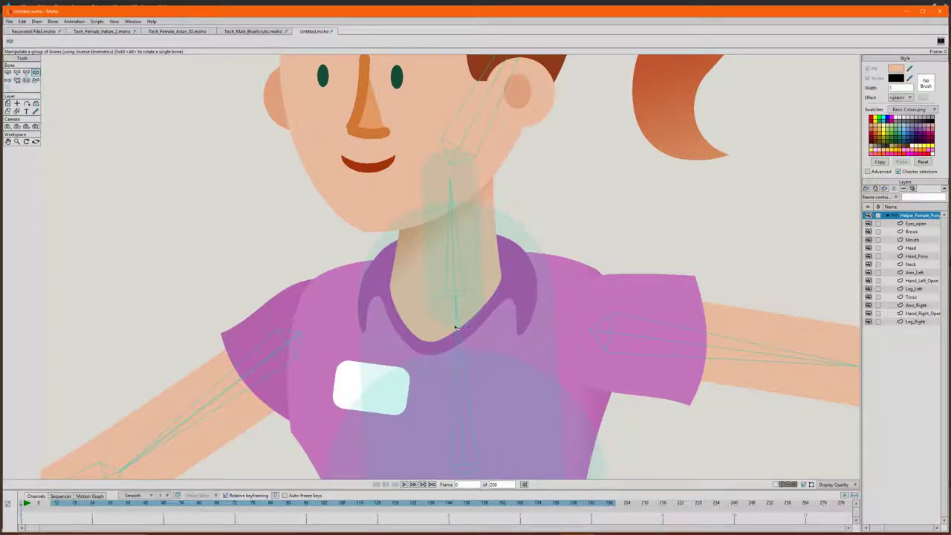
{"action": "left_click_drag", "start_coordinate": [466, 353], "coordinate": [471, 353]}
{"action": "key", "text": "ctrl+z"}
{"action": "key", "text": "ctrl+z"}
- Bind the two uppermost side points of the Neck layer to the head bone
{"action": "left_click", "coordinate": [474, 159]}
{"action": "key", "text": "z"}
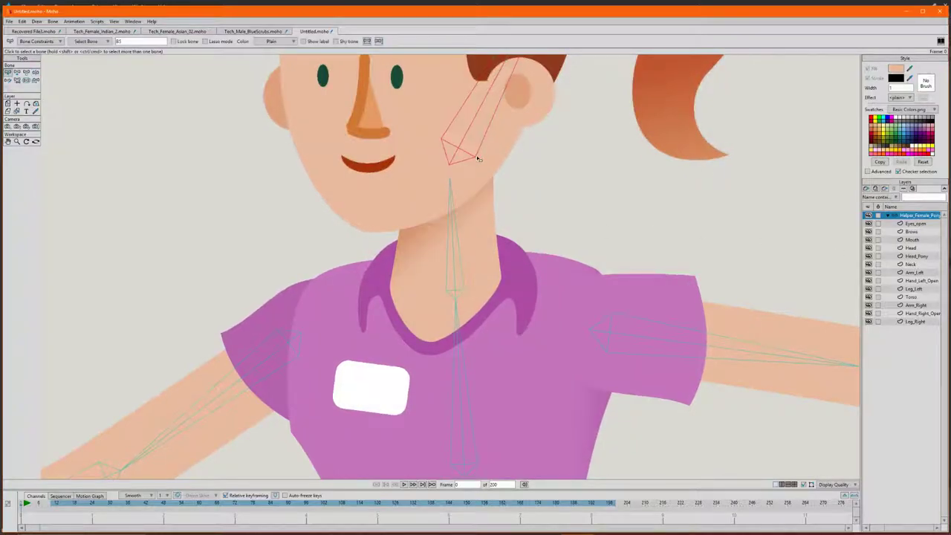
{"action": "left_click", "coordinate": [911, 264]}
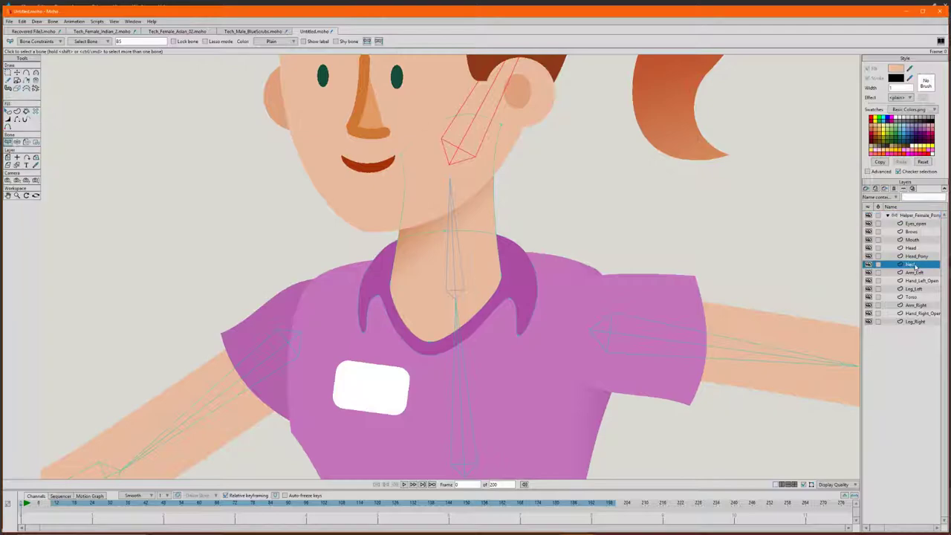
{"action": "left_click", "coordinate": [36, 142]}
{"action": "left_click_drag", "start_coordinate": [356, 141], "coordinate": [404, 172]}
{"action": "left_click_drag", "start_coordinate": [485, 116], "coordinate": [530, 141]}
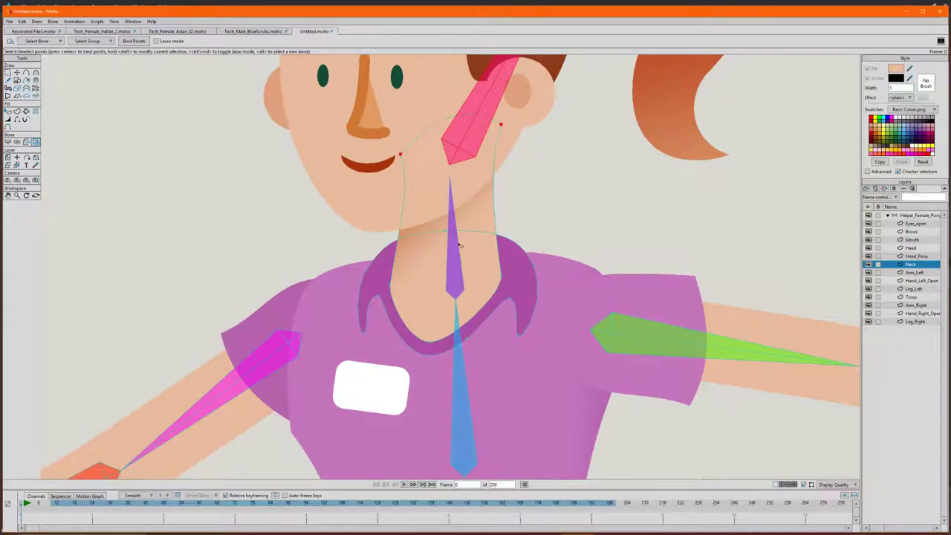
- Bind the lower neck and collar points of the Neck layer to the neck bone
{"action": "key", "text": "z"}
{"action": "left_click", "coordinate": [454, 280]}
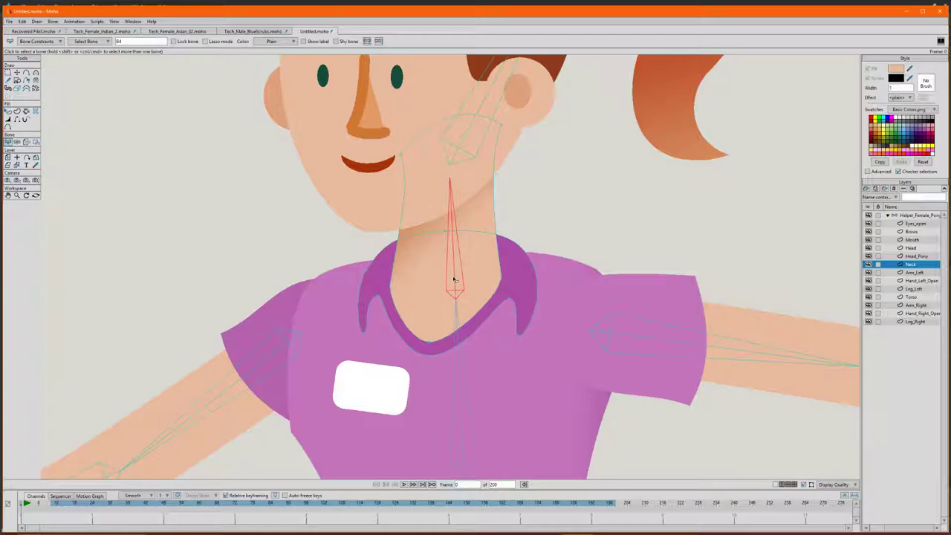
{"action": "left_click", "coordinate": [36, 142]}
{"action": "left_click_drag", "start_coordinate": [333, 224], "coordinate": [556, 365]}
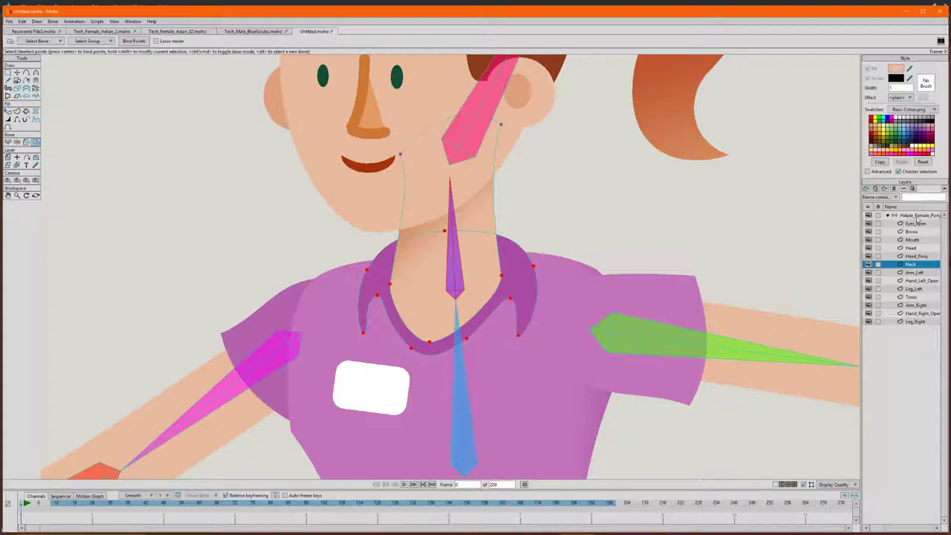
- Test-pose the head, neck and upper-torso bones on the Helper_Female_Pony layer to check the neck bindings, undoing the poses
{"action": "left_click", "coordinate": [918, 216]}
{"action": "left_click_drag", "start_coordinate": [461, 150], "coordinate": [421, 192]}
{"action": "left_click_drag", "start_coordinate": [434, 143], "coordinate": [386, 142]}
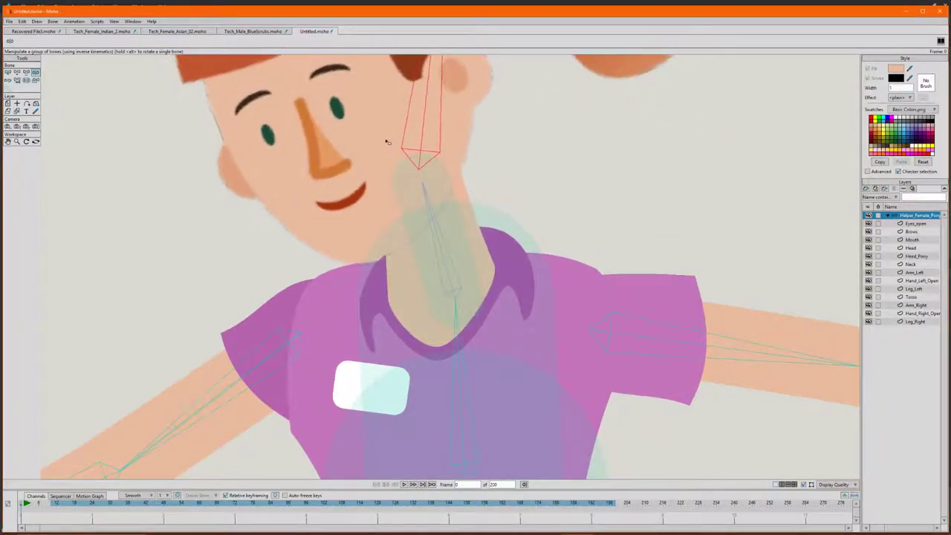
{"action": "left_click_drag", "start_coordinate": [431, 199], "coordinate": [458, 197]}
{"action": "left_click_drag", "start_coordinate": [458, 326], "coordinate": [481, 337]}
{"action": "scroll", "coordinate": [481, 336], "scroll_direction": "down", "scroll_amount": 6}
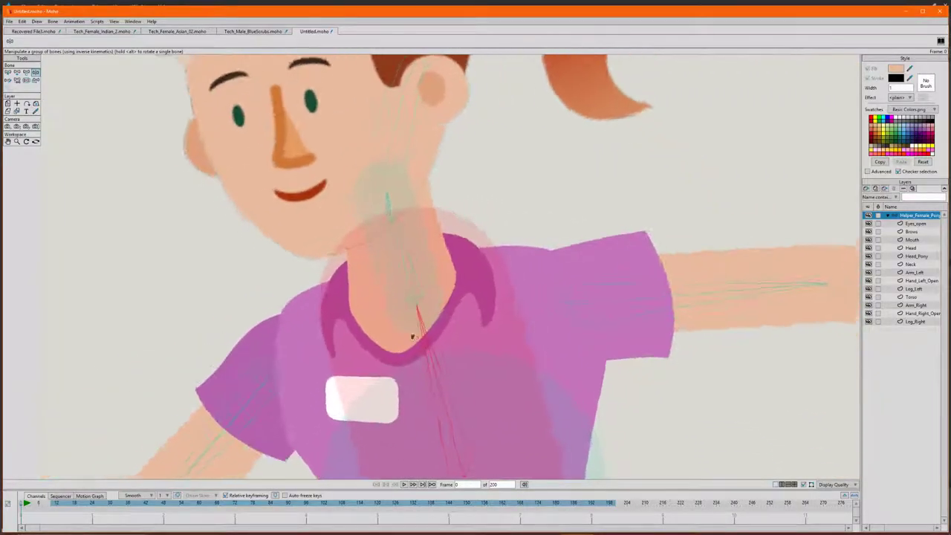
{"action": "scroll", "coordinate": [682, 387], "scroll_direction": "up", "scroll_amount": 5}
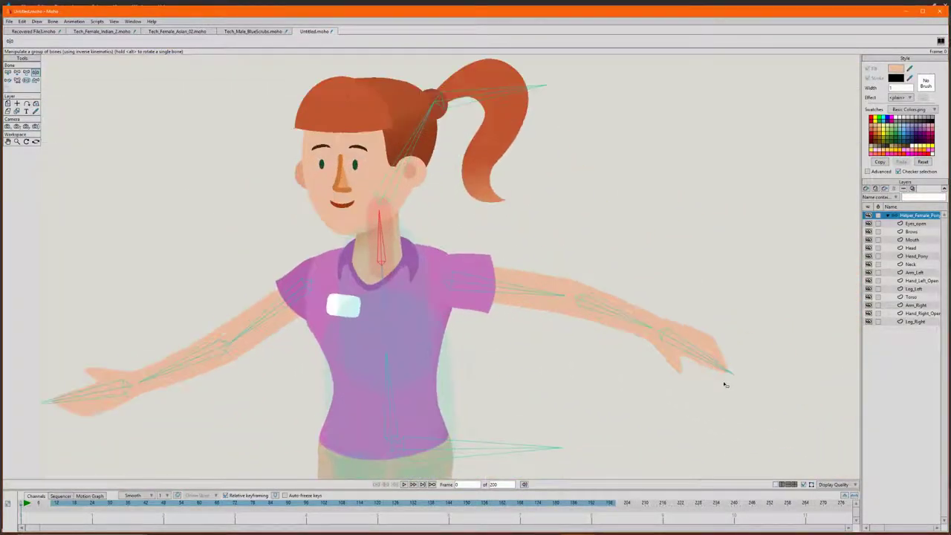
{"action": "scroll", "coordinate": [703, 350], "scroll_direction": "down", "scroll_amount": 6}
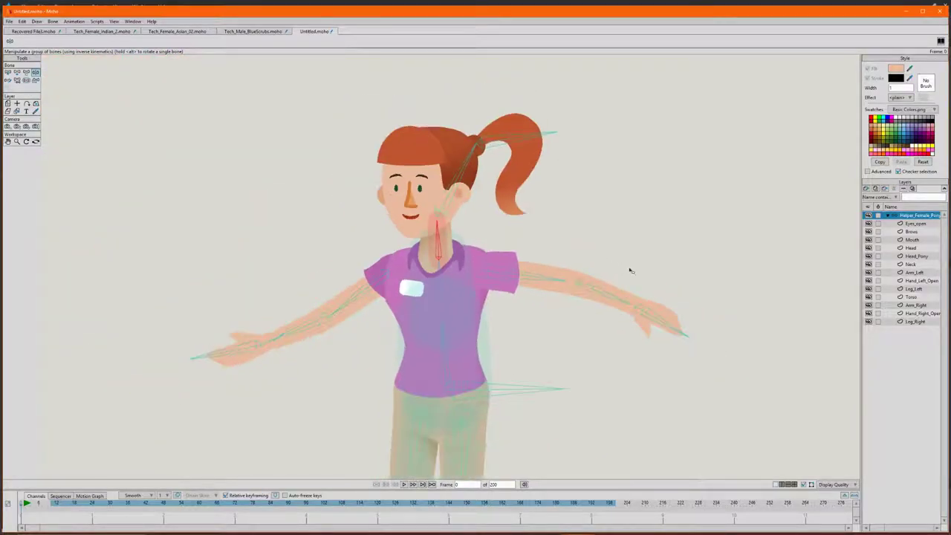
- Bind the Hand_Left_Open layer to the left hand bone
{"action": "scroll", "coordinate": [735, 351], "scroll_direction": "up", "scroll_amount": 5}
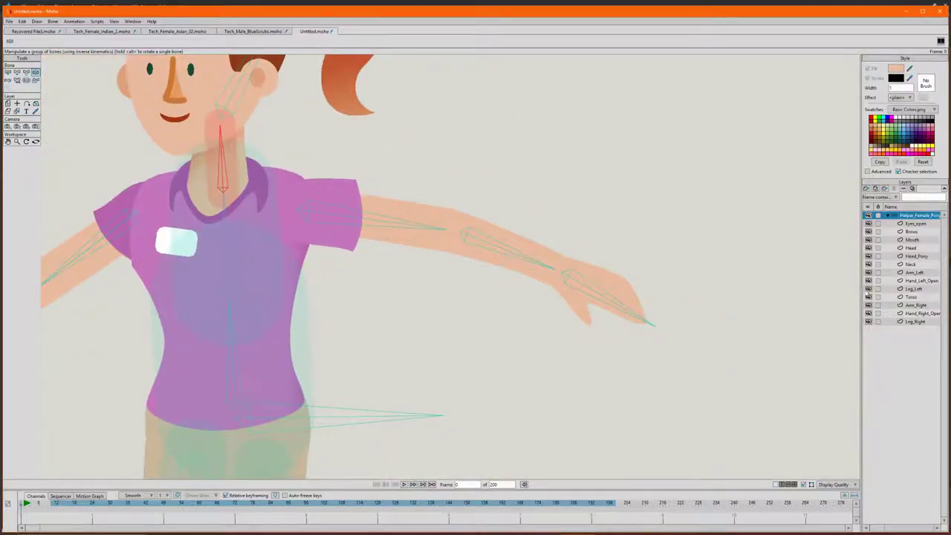
{"action": "left_click", "coordinate": [920, 314]}
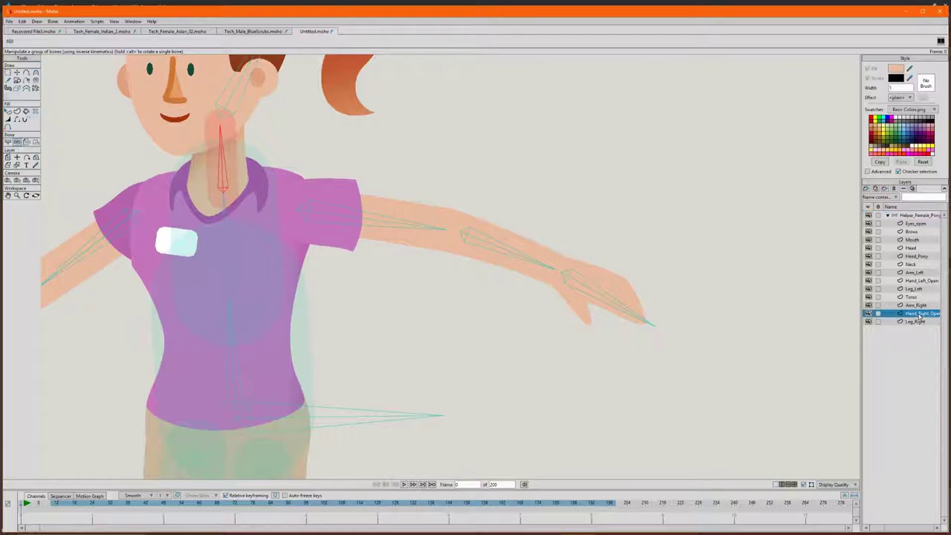
{"action": "left_click", "coordinate": [921, 281]}
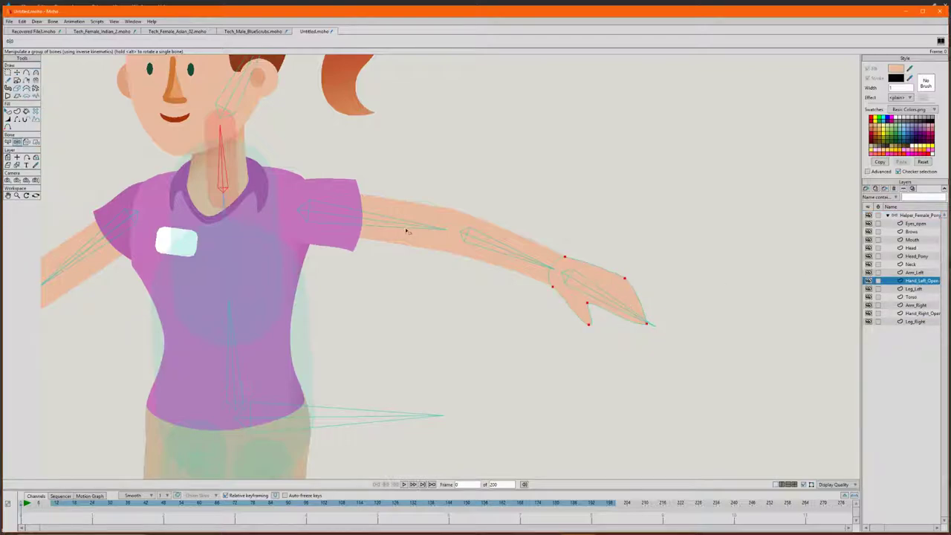
{"action": "left_click", "coordinate": [26, 142]}
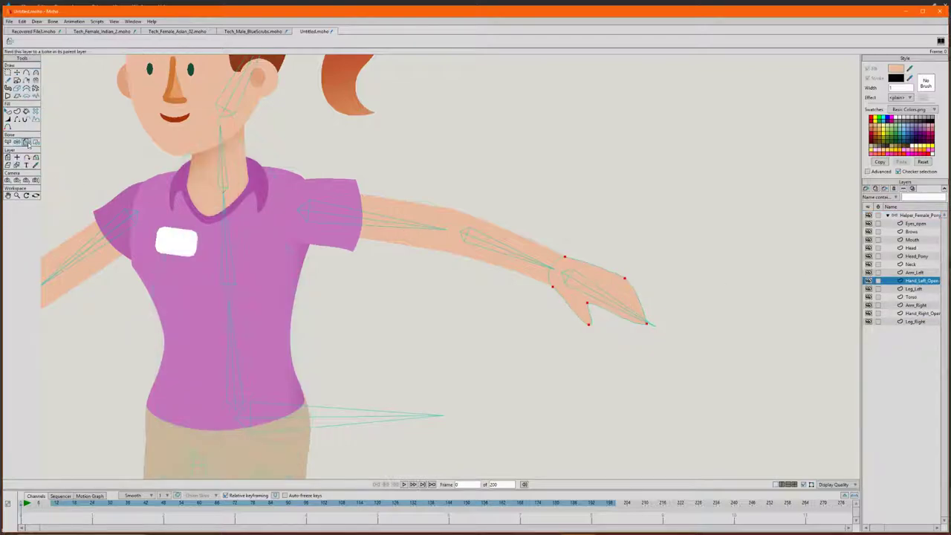
{"action": "left_click", "coordinate": [598, 295]}
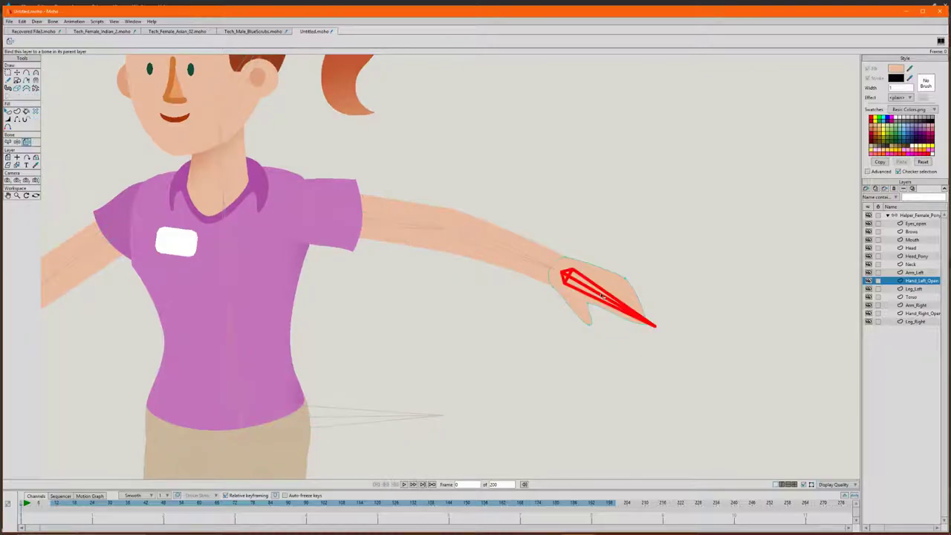
{"action": "scroll", "coordinate": [590, 297], "scroll_direction": "down", "scroll_amount": 5}
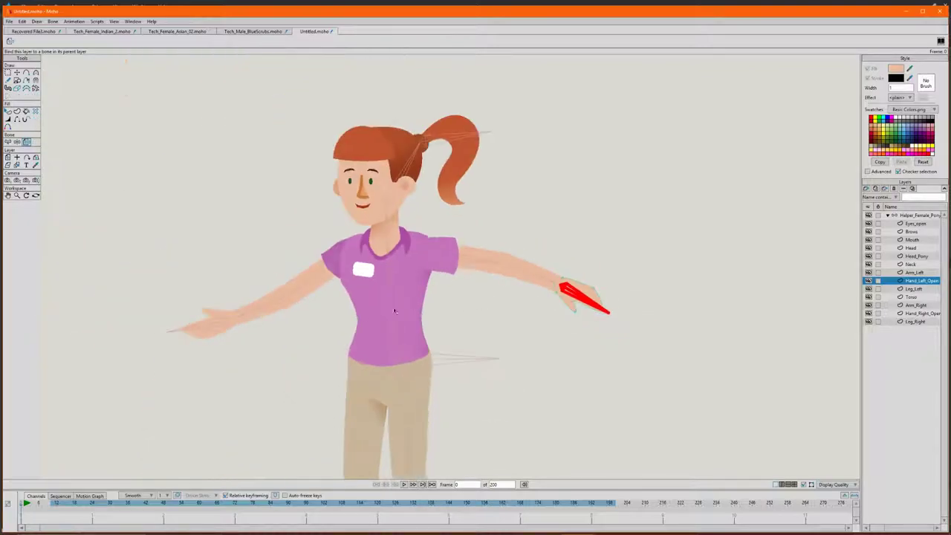
- Bind the Hand_Right_Open layer to the right hand bone
{"action": "scroll", "coordinate": [268, 319], "scroll_direction": "up", "scroll_amount": 4}
{"action": "left_click", "coordinate": [917, 313]}
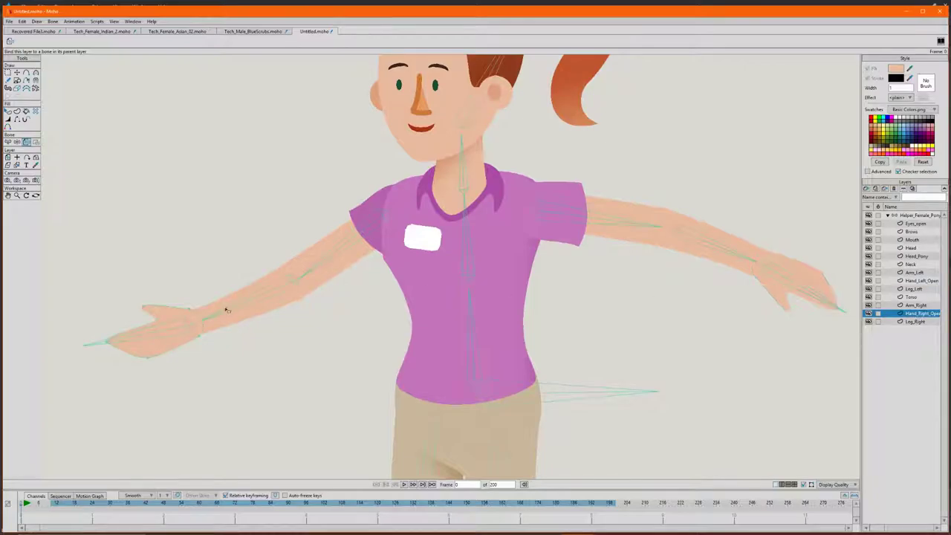
{"action": "left_click", "coordinate": [168, 330]}
{"action": "scroll", "coordinate": [342, 277], "scroll_direction": "down", "scroll_amount": 3}
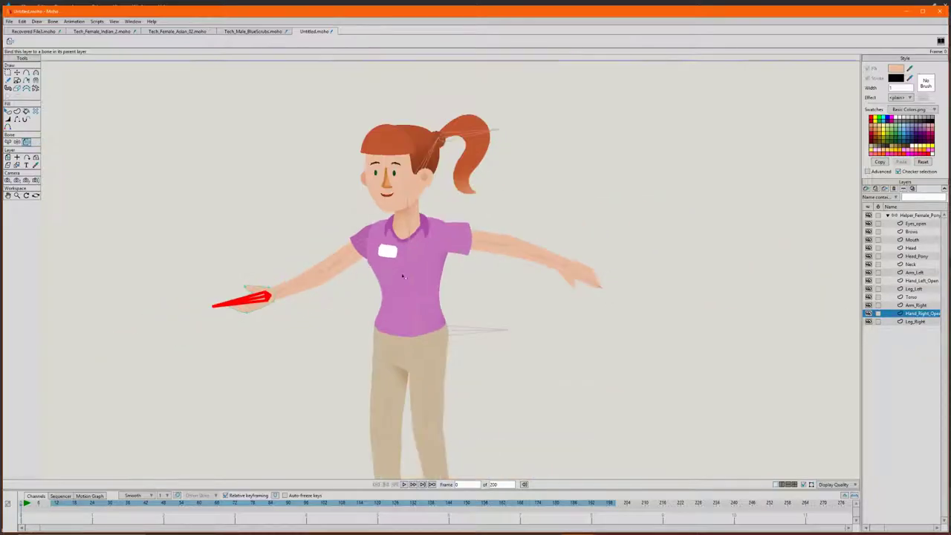
- Test-pose the right hand raised beside the face and the left hand across the body, undoing each pose
{"action": "key", "text": "z"}
{"action": "left_click_drag", "start_coordinate": [284, 294], "coordinate": [375, 160]}
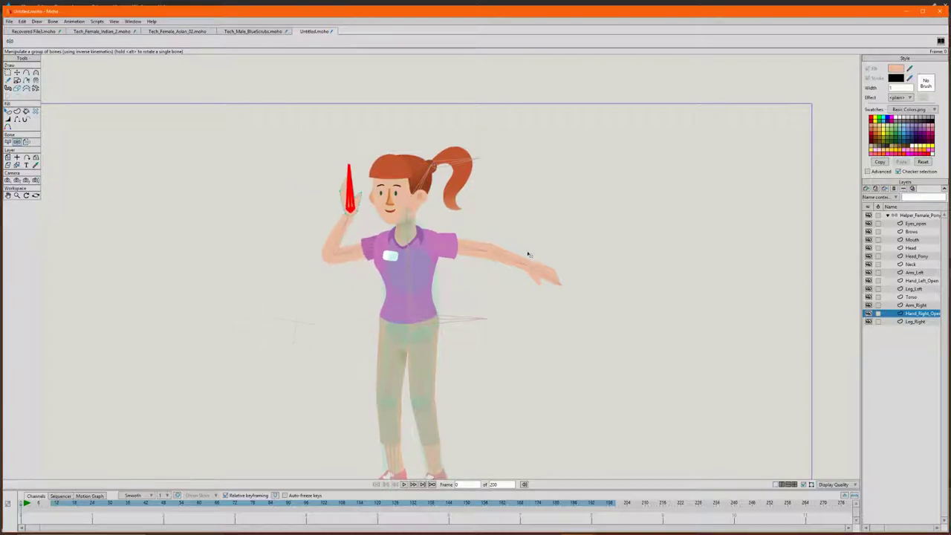
{"action": "key", "text": "ctrl+z"}
{"action": "left_click_drag", "start_coordinate": [544, 277], "coordinate": [333, 311]}
{"action": "key", "text": "ctrl+z"}
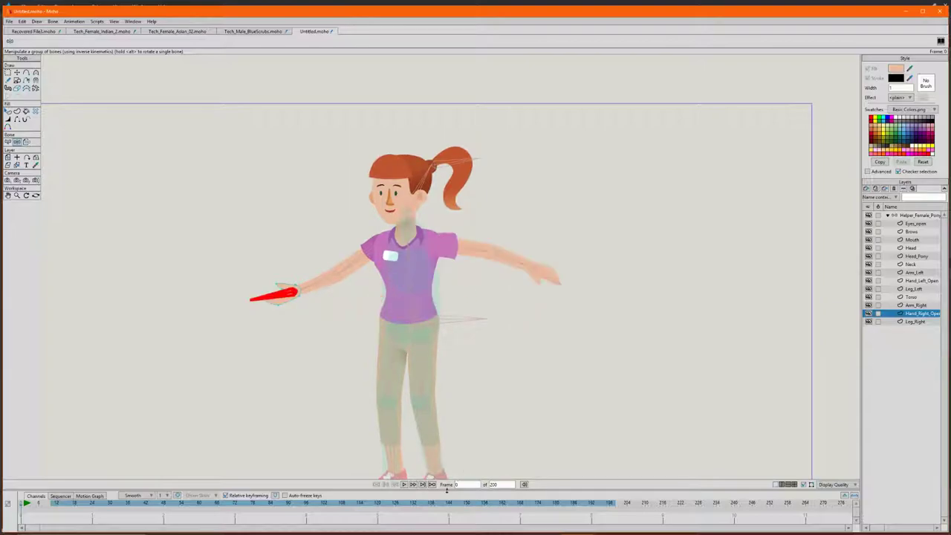
- Enlarge the timeline area and test-pose the ponytail bone on the Helper_Female_Pony layer, restoring its rest pose
{"action": "left_click_drag", "start_coordinate": [448, 489], "coordinate": [457, 365]}
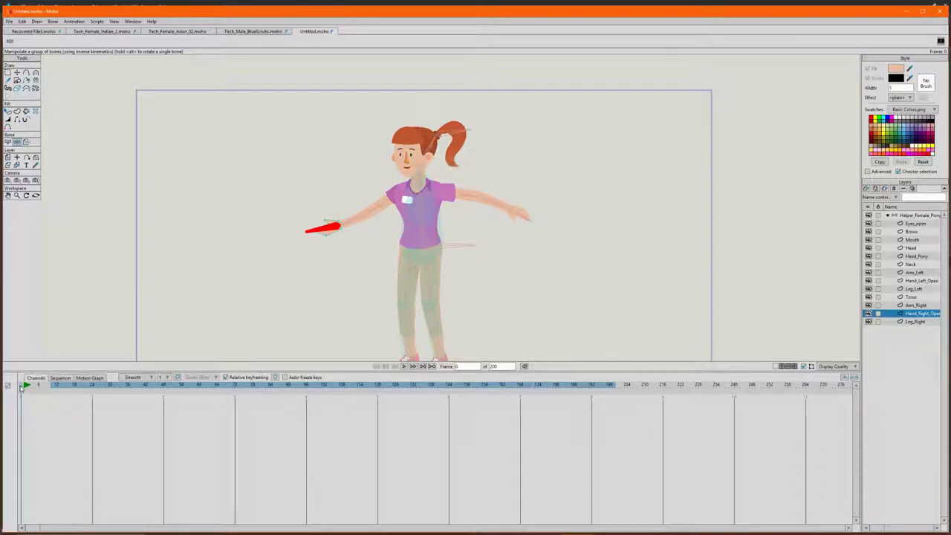
{"action": "key", "text": "g"}
{"action": "scroll", "coordinate": [428, 141], "scroll_direction": "up", "scroll_amount": 5}
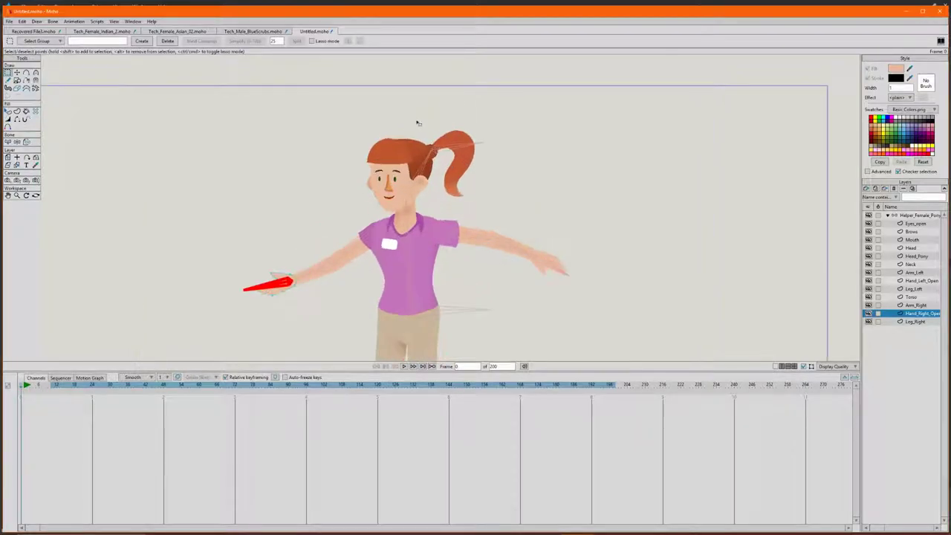
{"action": "scroll", "coordinate": [470, 174], "scroll_direction": "up", "scroll_amount": 3}
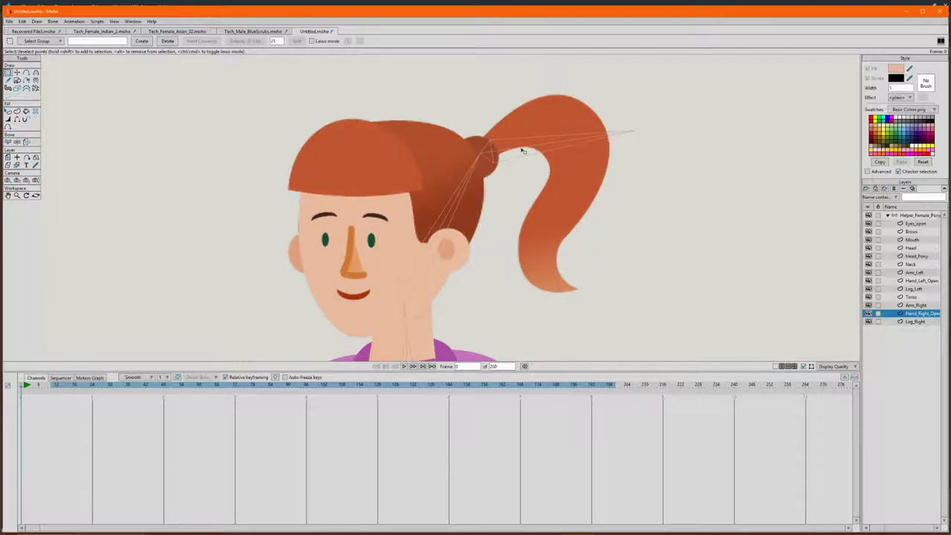
{"action": "left_click", "coordinate": [919, 215]}
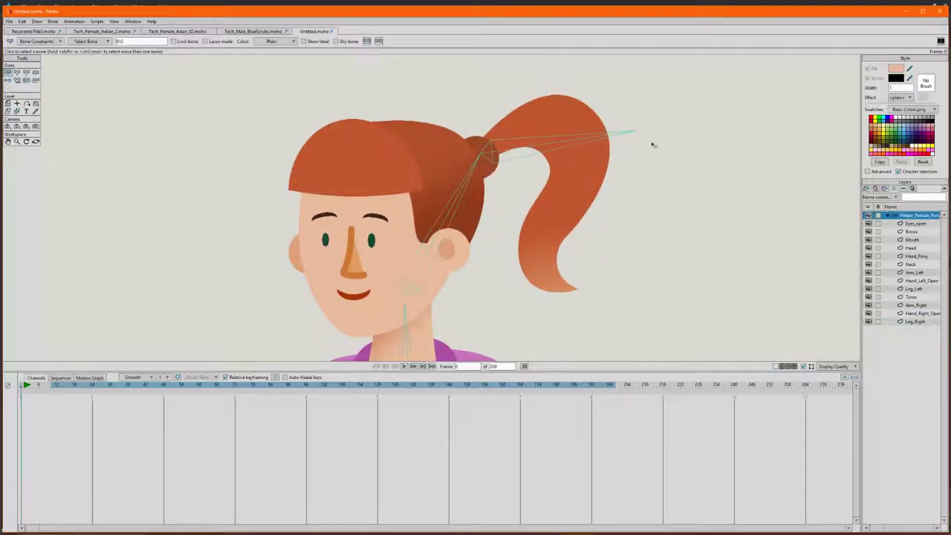
{"action": "left_click", "coordinate": [554, 146]}
{"action": "key", "text": "z"}
{"action": "mouse_move", "coordinate": [544, 143]}
{"action": "left_mouse_down"}
{"action": "mouse_move", "coordinate": [572, 133]}
{"action": "mouse_move", "coordinate": [512, 145]}
{"action": "mouse_move", "coordinate": [532, 146]}
{"action": "mouse_move", "coordinate": [537, 157]}
{"action": "mouse_move", "coordinate": [553, 144]}
{"action": "mouse_move", "coordinate": [542, 158]}
{"action": "mouse_move", "coordinate": [557, 144]}
{"action": "left_mouse_up"}
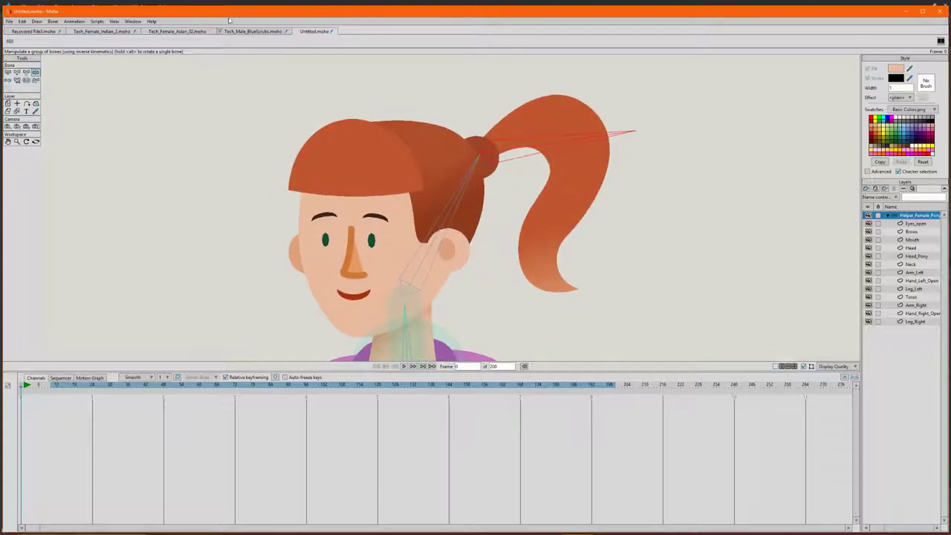
{"action": "left_click", "coordinate": [116, 23]}
{"action": "mouse_move", "coordinate": [92, 23]}
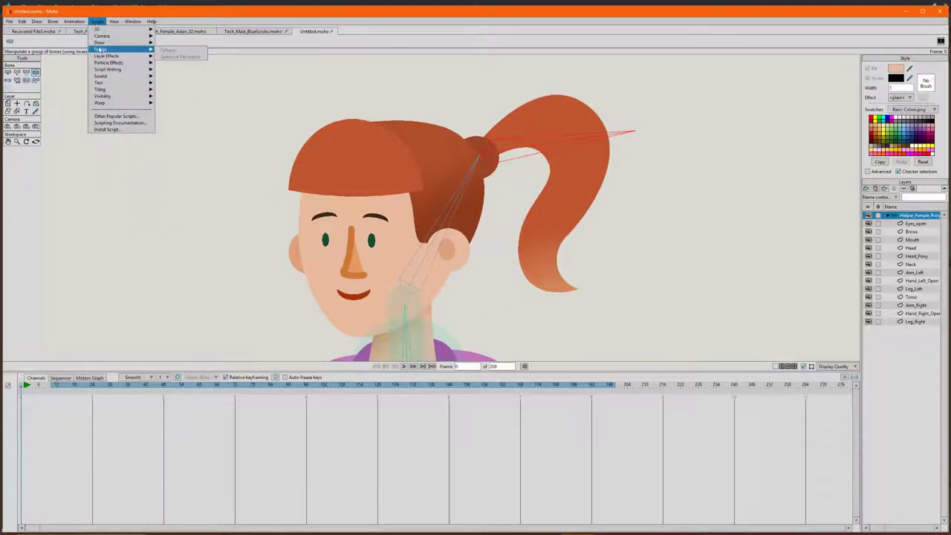
{"action": "mouse_move", "coordinate": [110, 64]}
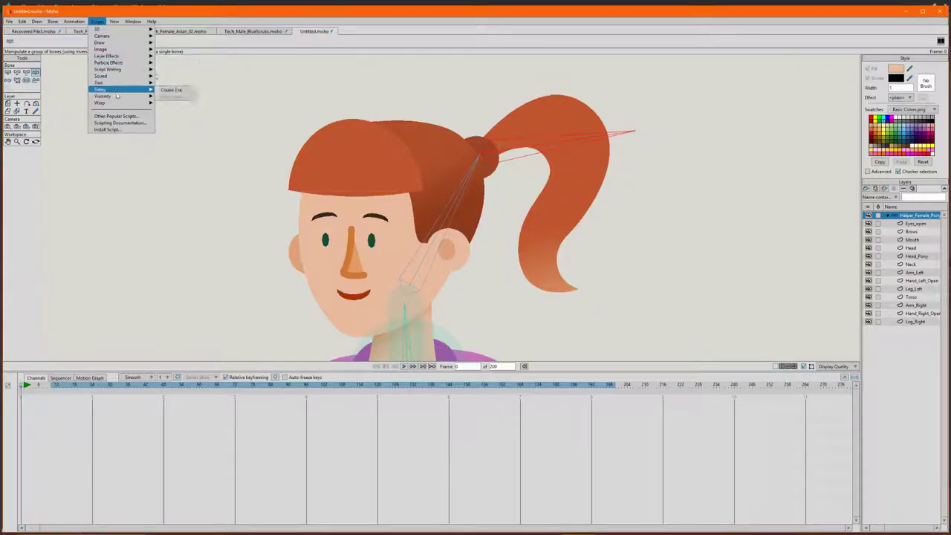
{"action": "mouse_move", "coordinate": [115, 36]}
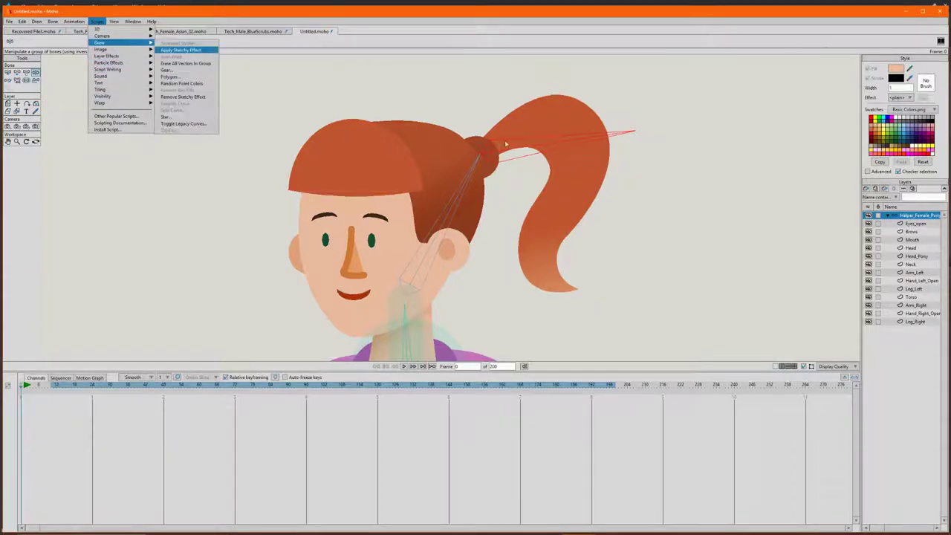
{"action": "left_click", "coordinate": [656, 201]}
- Test-pose the left and right arm bones of the whole character, returning them to the rest pose
{"action": "scroll", "coordinate": [429, 176], "scroll_direction": "down", "scroll_amount": 5}
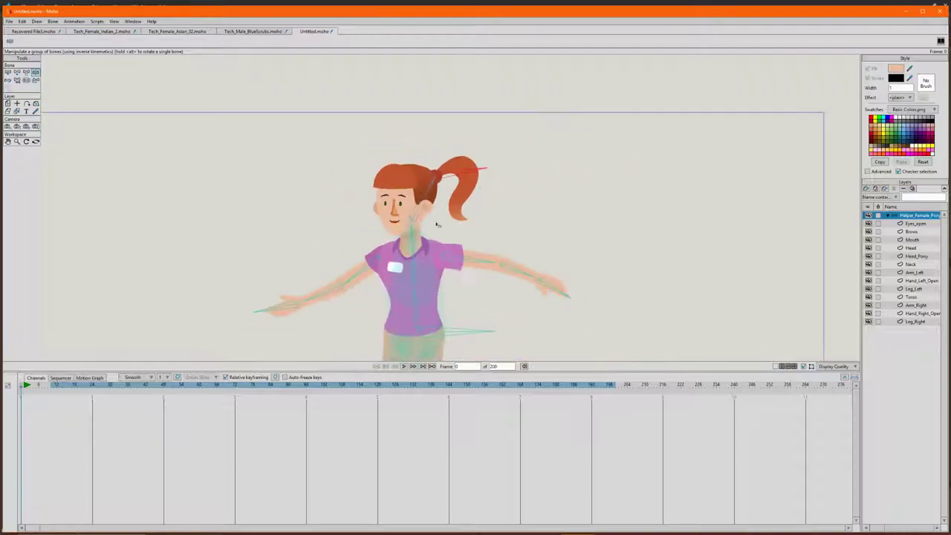
{"action": "scroll", "coordinate": [444, 282], "scroll_direction": "up", "scroll_amount": 3}
{"action": "left_click_drag", "start_coordinate": [578, 256], "coordinate": [654, 290]}
{"action": "left_click_drag", "start_coordinate": [156, 308], "coordinate": [261, 184]}
{"action": "left_click_drag", "start_coordinate": [230, 111], "coordinate": [202, 201]}
{"action": "scroll", "coordinate": [311, 181], "scroll_direction": "down", "scroll_amount": 2}
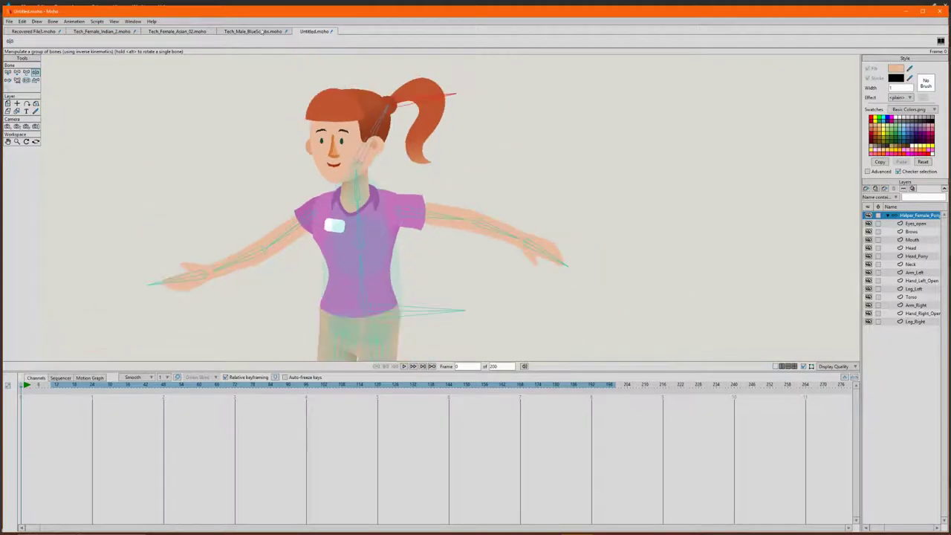
{"action": "left_click", "coordinate": [98, 21]}
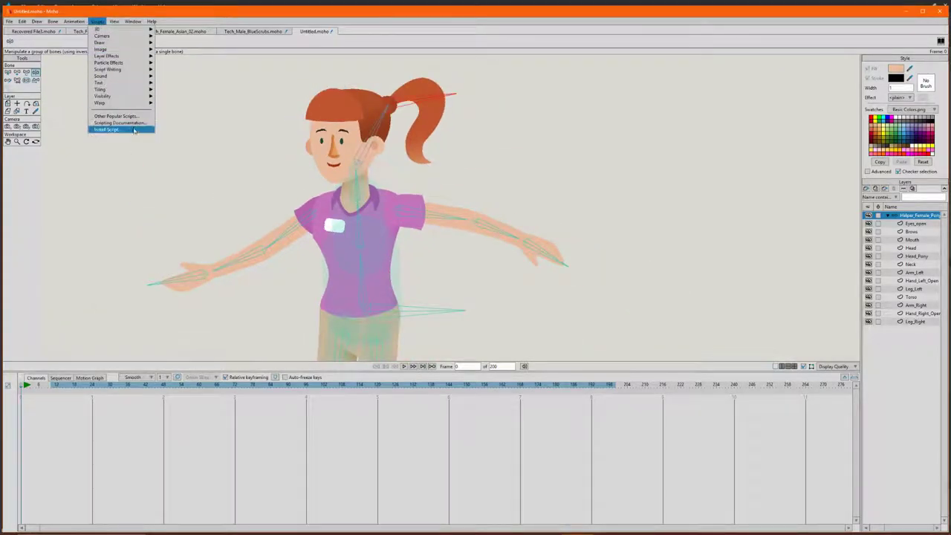
{"action": "mouse_move", "coordinate": [93, 28]}
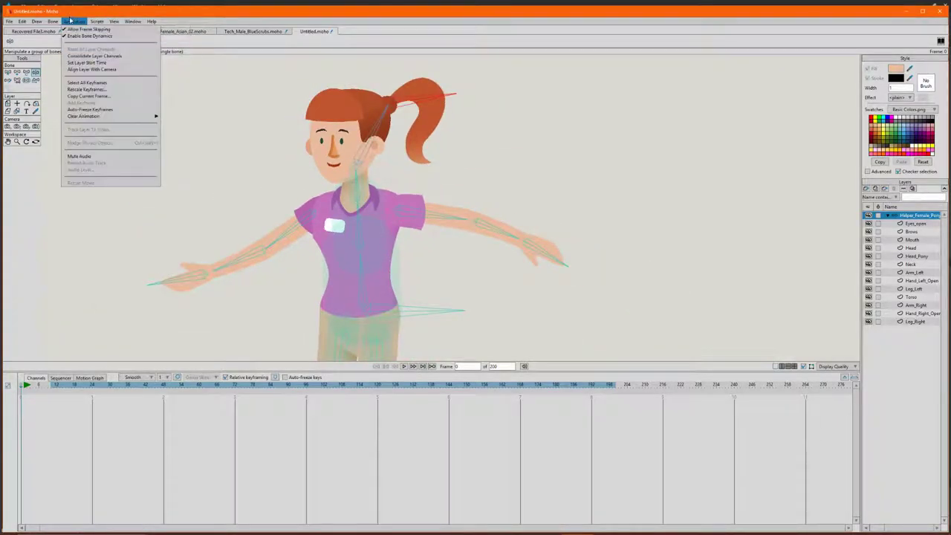
{"action": "mouse_move", "coordinate": [131, 24]}
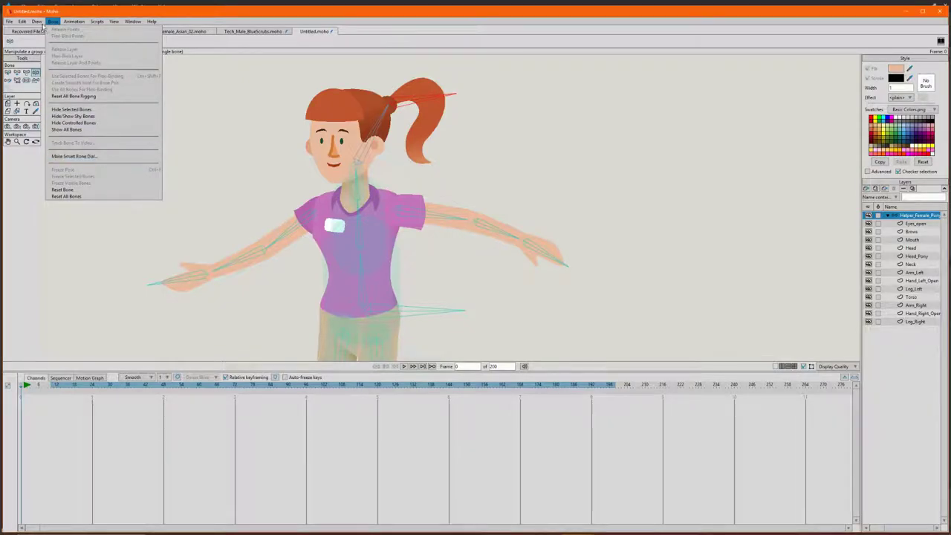
{"action": "mouse_move", "coordinate": [133, 20]}
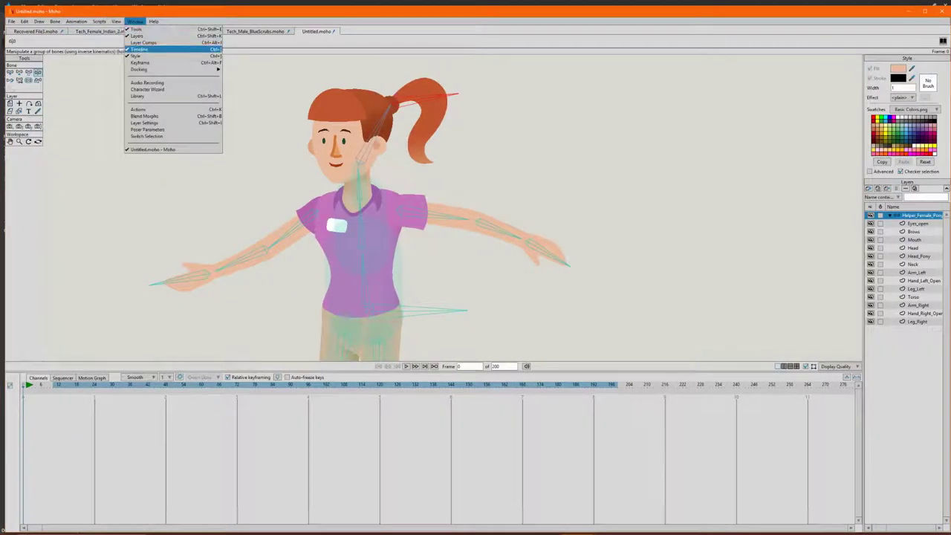
{"action": "left_click", "coordinate": [660, 87]}
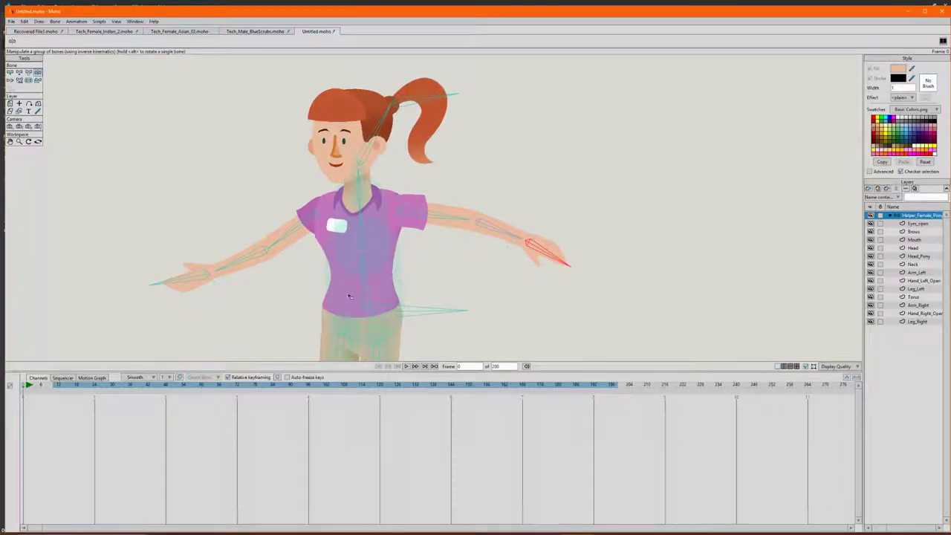
- Test-pose the left arm folded across the chest to check the hand's layer order, and undo the pose
{"action": "scroll", "coordinate": [372, 284], "scroll_direction": "down", "scroll_amount": 2}
{"action": "scroll", "coordinate": [364, 304], "scroll_direction": "up", "scroll_amount": 3}
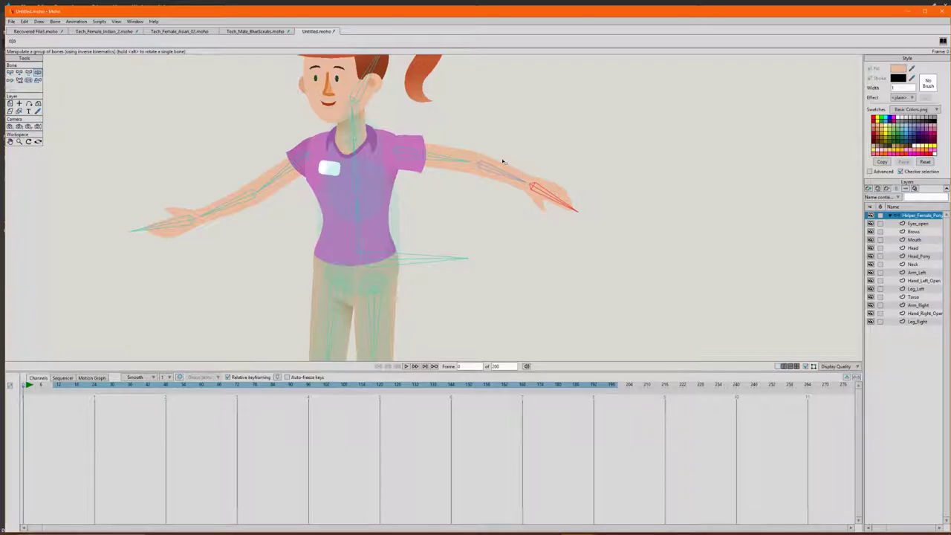
{"action": "left_click_drag", "start_coordinate": [504, 176], "coordinate": [349, 178]}
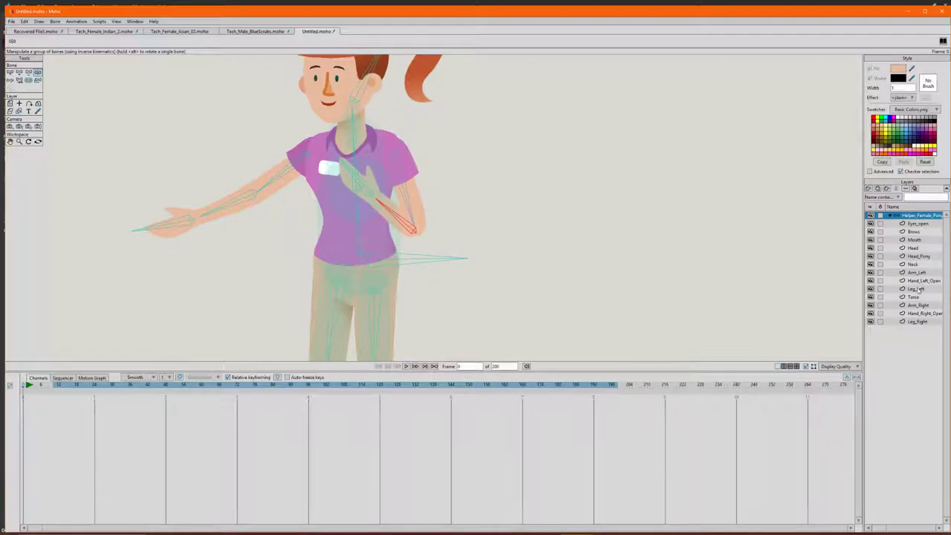
{"action": "key", "text": "ctrl+z"}
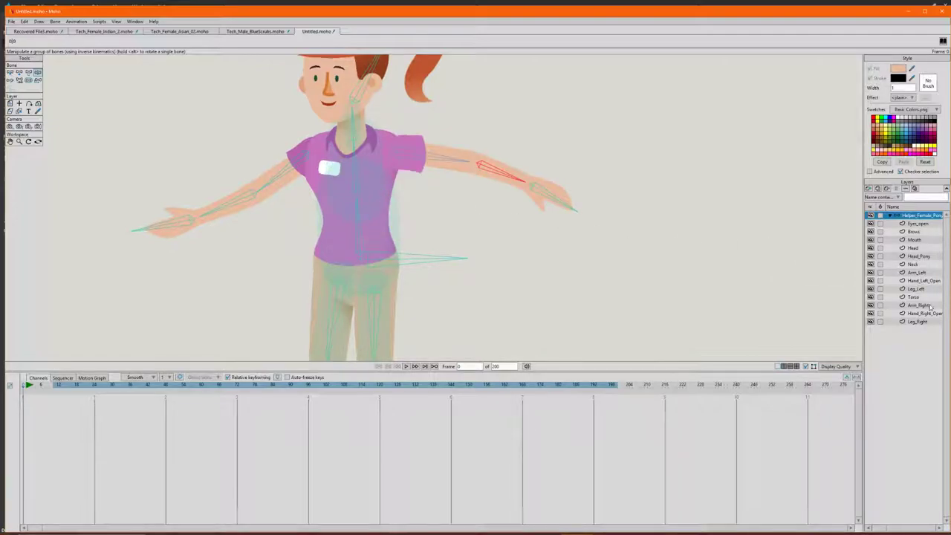
- Move the Hand_Left_Open layer directly above the Neck layer and test-pose the left arm bent, undoing the pose
{"action": "left_click_drag", "start_coordinate": [919, 281], "coordinate": [920, 265]}
{"action": "left_click_drag", "start_coordinate": [546, 192], "coordinate": [459, 271]}
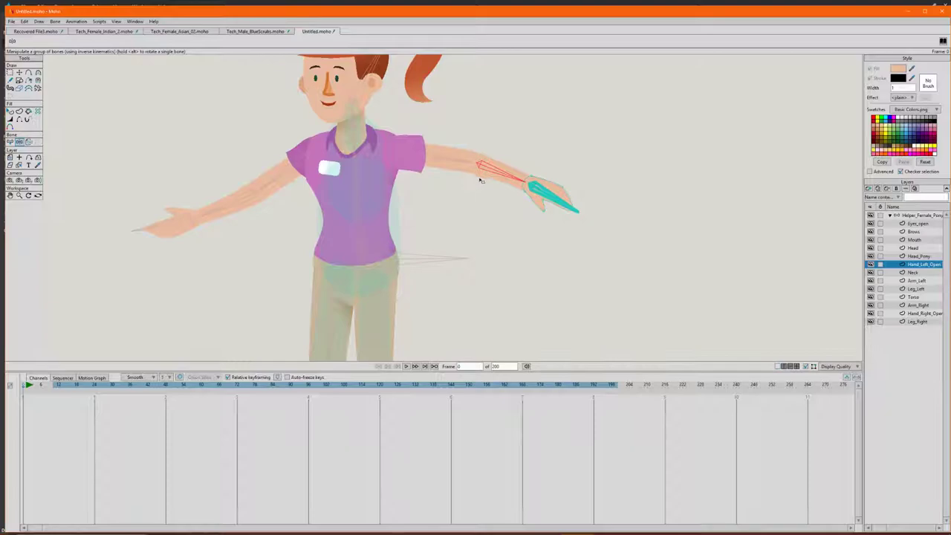
{"action": "left_click_drag", "start_coordinate": [520, 181], "coordinate": [463, 216]}
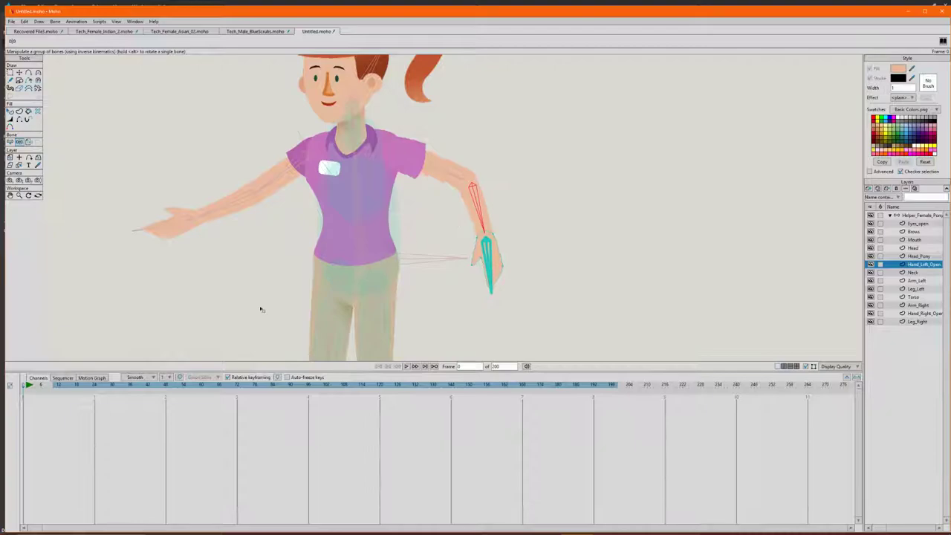
{"action": "left_click", "coordinate": [10, 73]}
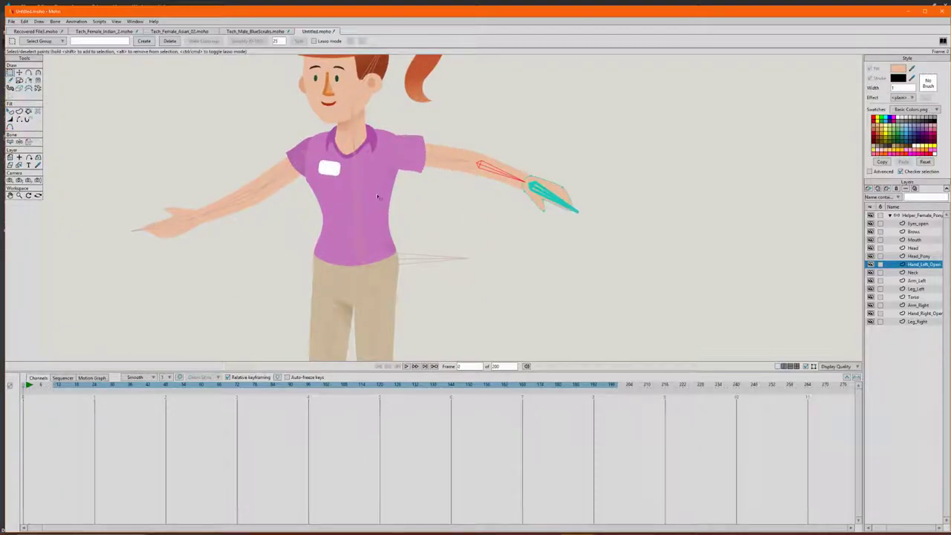
- Return to the Helper_Female_Pony layer, close its layer settings unchanged and pose the left arm lowered beside the hip
{"action": "scroll", "coordinate": [377, 196], "scroll_direction": "down", "scroll_amount": 5}
{"action": "scroll", "coordinate": [340, 165], "scroll_direction": "up", "scroll_amount": 3}
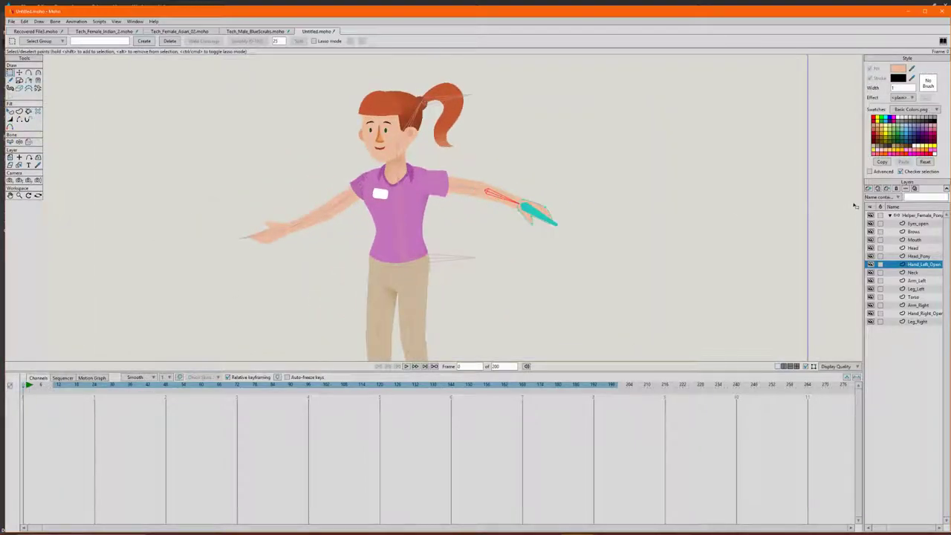
{"action": "double_click", "coordinate": [912, 215]}
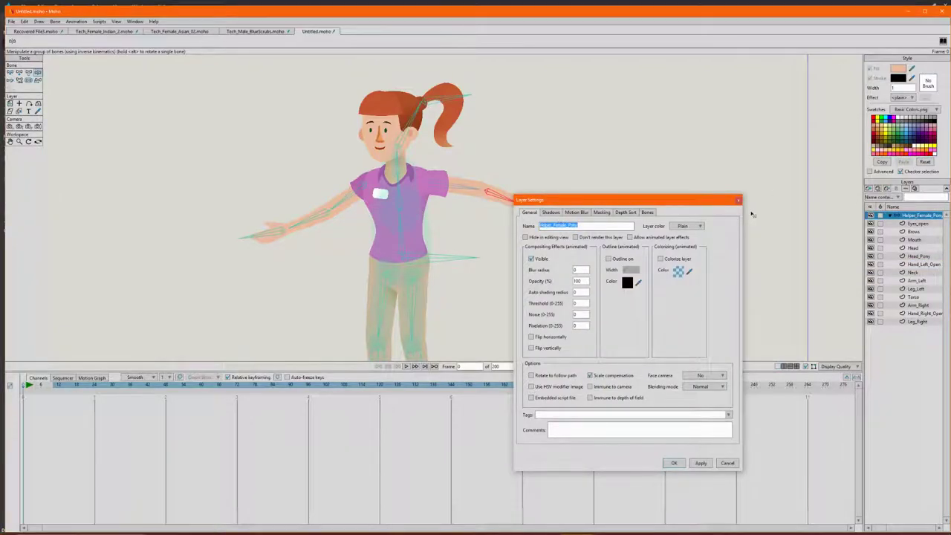
{"action": "left_click", "coordinate": [738, 202]}
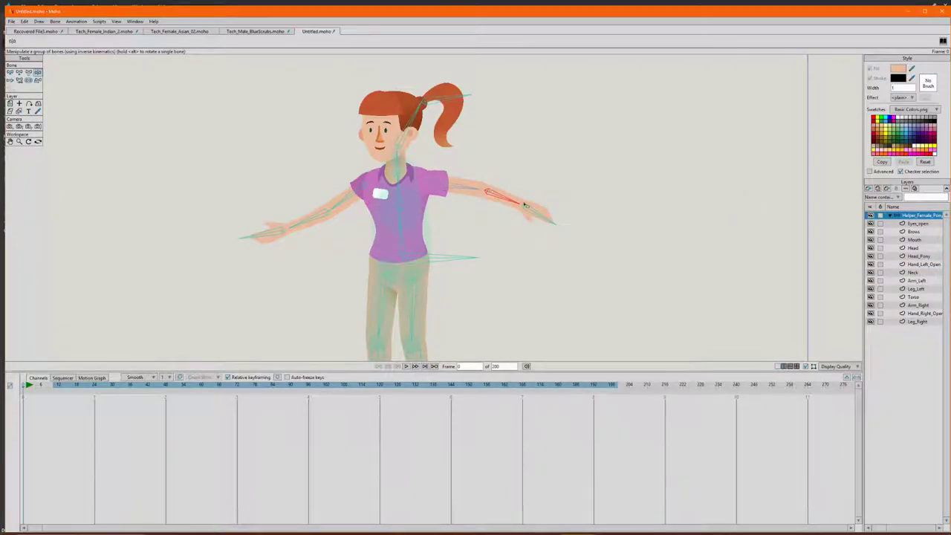
{"action": "left_click_drag", "start_coordinate": [517, 223], "coordinate": [511, 247]}
{"action": "scroll", "coordinate": [386, 228], "scroll_direction": "up", "scroll_amount": 3}
{"action": "scroll", "coordinate": [360, 215], "scroll_direction": "down", "scroll_amount": 3}
{"action": "scroll", "coordinate": [338, 209], "scroll_direction": "up", "scroll_amount": 3}
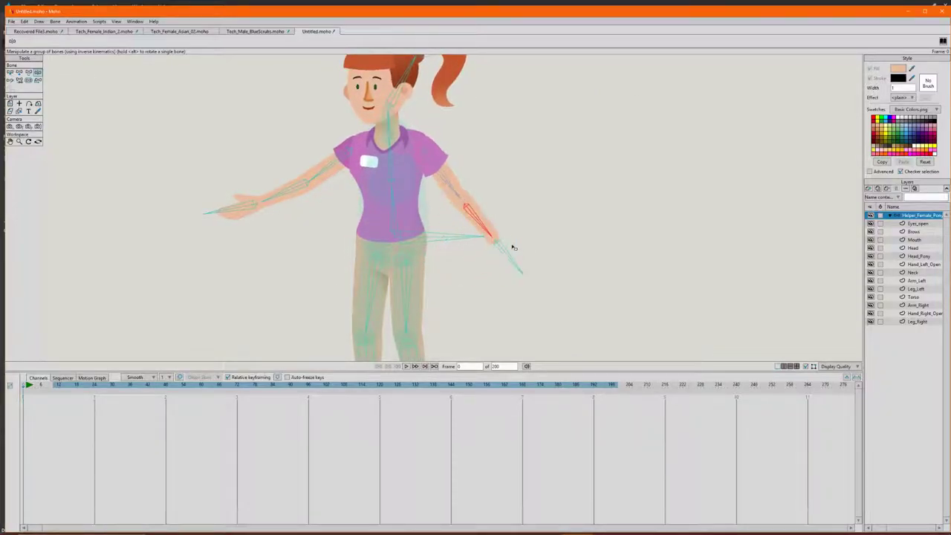
- Try bending the left arm in front of the waist at frame 42, scrub through the motion and undo that pose
{"action": "left_click_drag", "start_coordinate": [24, 384], "coordinate": [148, 386]}
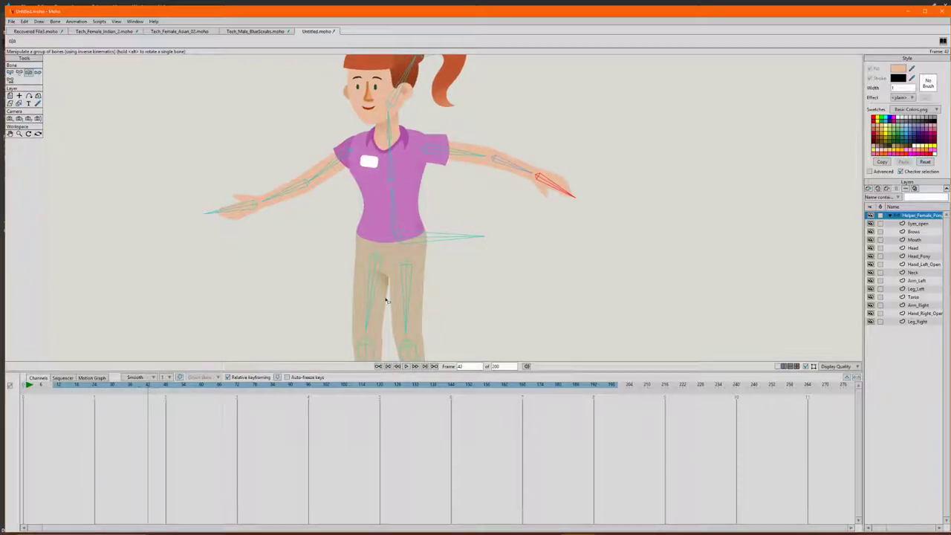
{"action": "left_click_drag", "start_coordinate": [546, 193], "coordinate": [335, 227]}
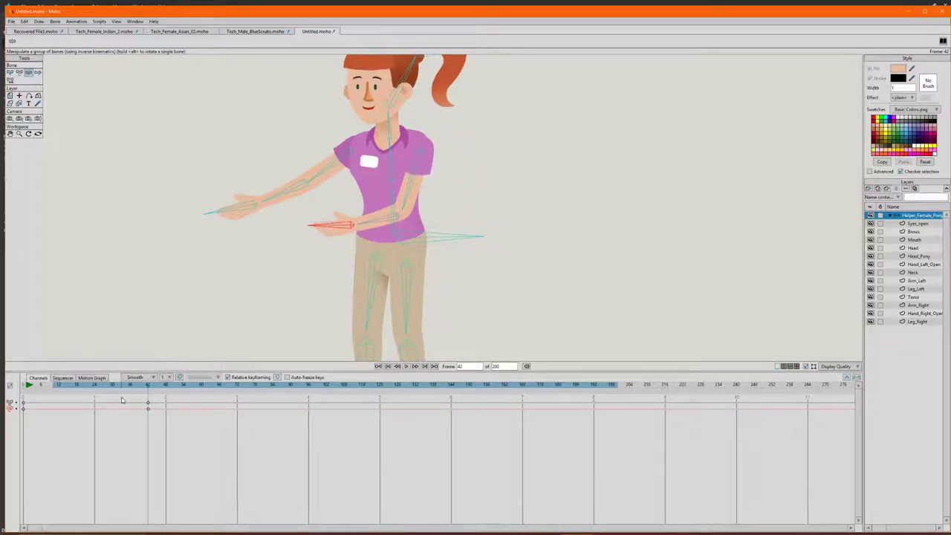
{"action": "left_click_drag", "start_coordinate": [132, 387], "coordinate": [275, 388]}
{"action": "key", "text": "ctrl+z"}
{"action": "key", "text": "ctrl+z"}
- Key the left arm's outstretched rest pose a few frames before frame 90, and pose the arm partly lowered at frame 90
{"action": "left_click", "coordinate": [554, 187]}
{"action": "left_click", "coordinate": [289, 384]}
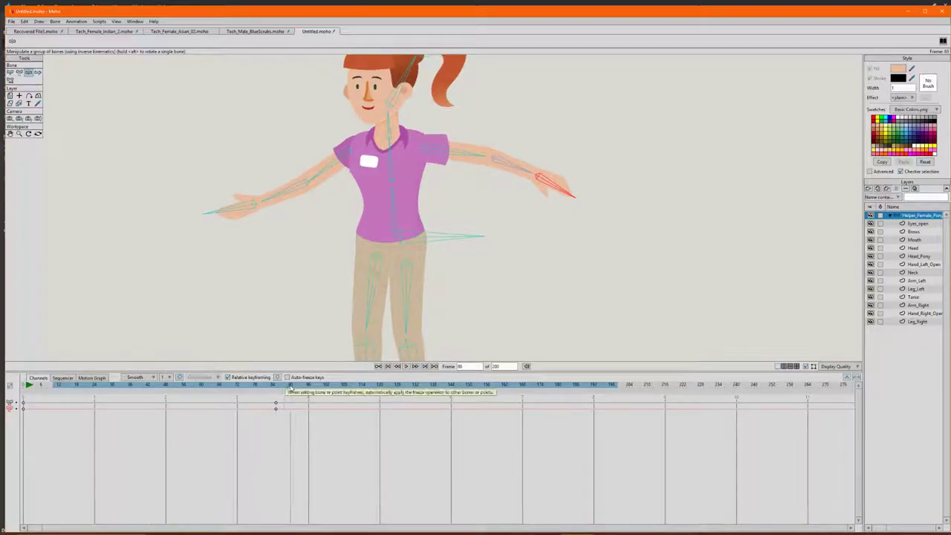
{"action": "left_click_drag", "start_coordinate": [553, 185], "coordinate": [481, 249]}
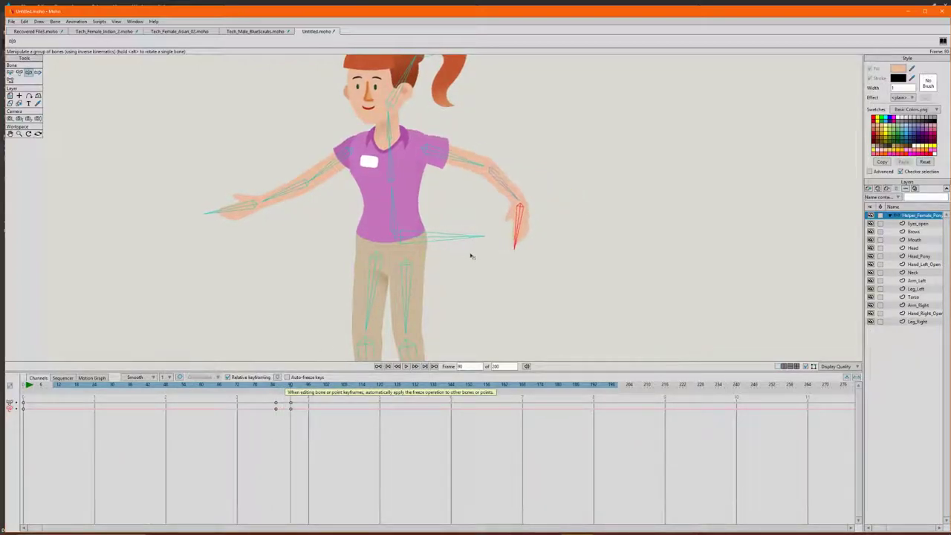
- Hold the lowered arm pose to about frame 123, pose the left arm beside the hip at about frame 132 and scrub back to frame 102
{"action": "left_click_drag", "start_coordinate": [289, 386], "coordinate": [415, 386]}
{"action": "left_click", "coordinate": [525, 218]}
{"action": "left_click", "coordinate": [518, 219]}
{"action": "left_click_drag", "start_coordinate": [518, 219], "coordinate": [441, 269]}
{"action": "left_click_drag", "start_coordinate": [395, 386], "coordinate": [326, 386]}
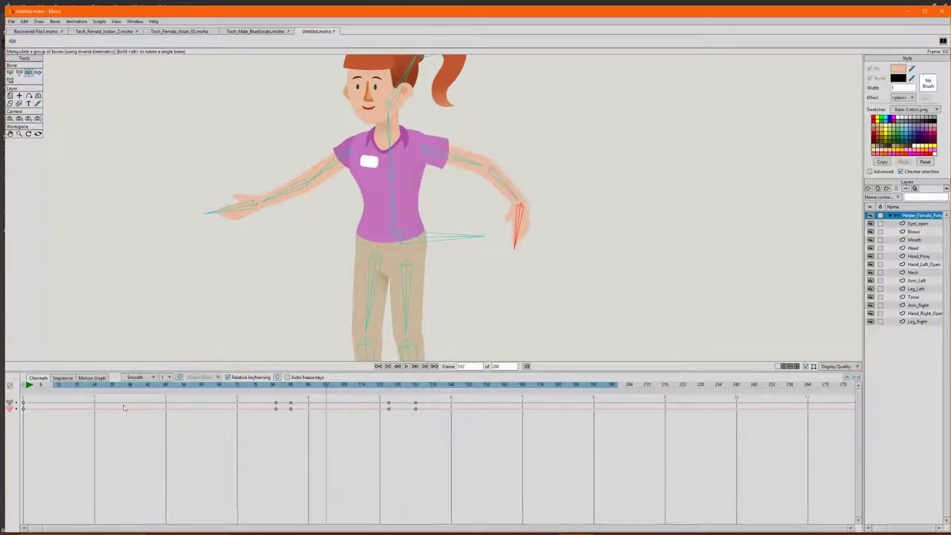
- Display the selected hand bone's angle curve in the motion graph, examine its keyframes and hide the curve again
{"action": "left_click", "coordinate": [93, 378]}
{"action": "double_click", "coordinate": [11, 402]}
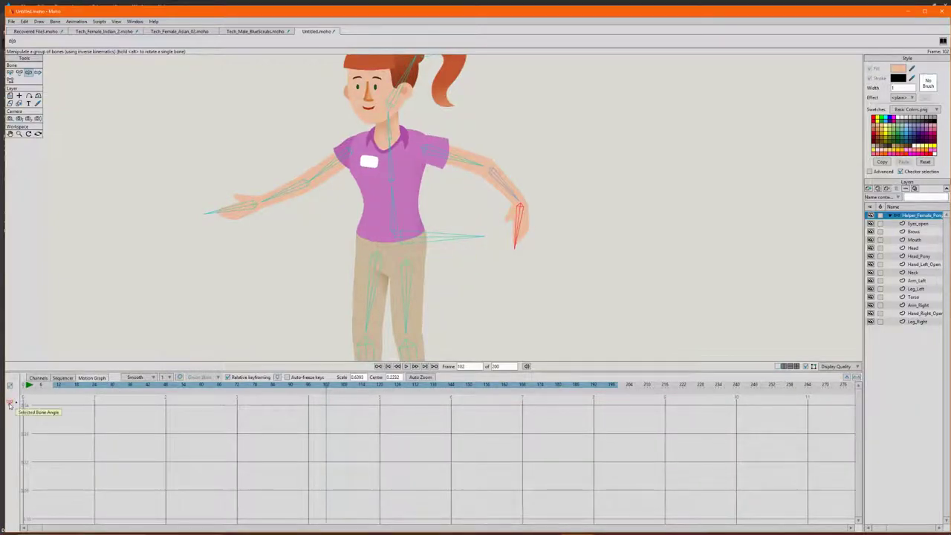
{"action": "scroll", "coordinate": [317, 424], "scroll_direction": "down", "scroll_amount": 2}
{"action": "left_click_drag", "start_coordinate": [243, 390], "coordinate": [454, 505]}
{"action": "right_click", "coordinate": [416, 414]}
{"action": "left_click", "coordinate": [430, 425]}
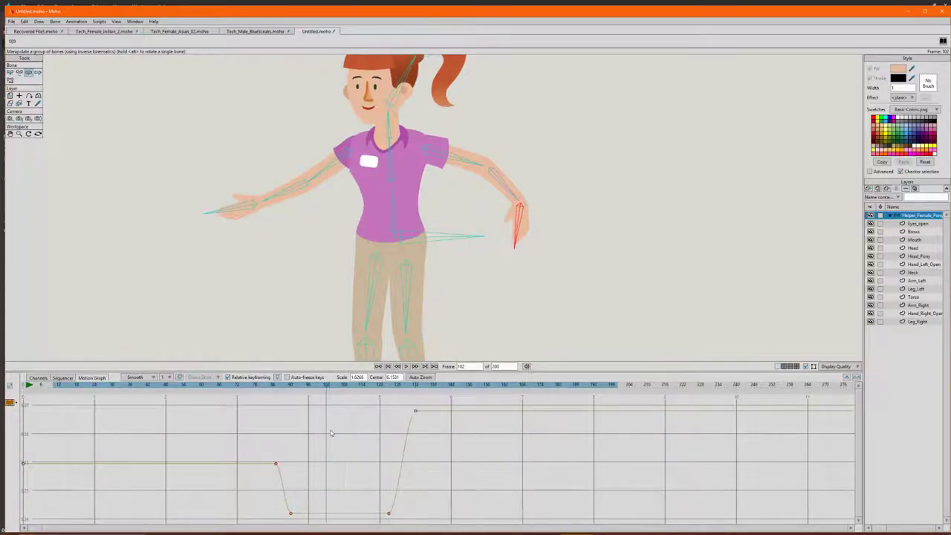
{"action": "left_click", "coordinate": [11, 402]}
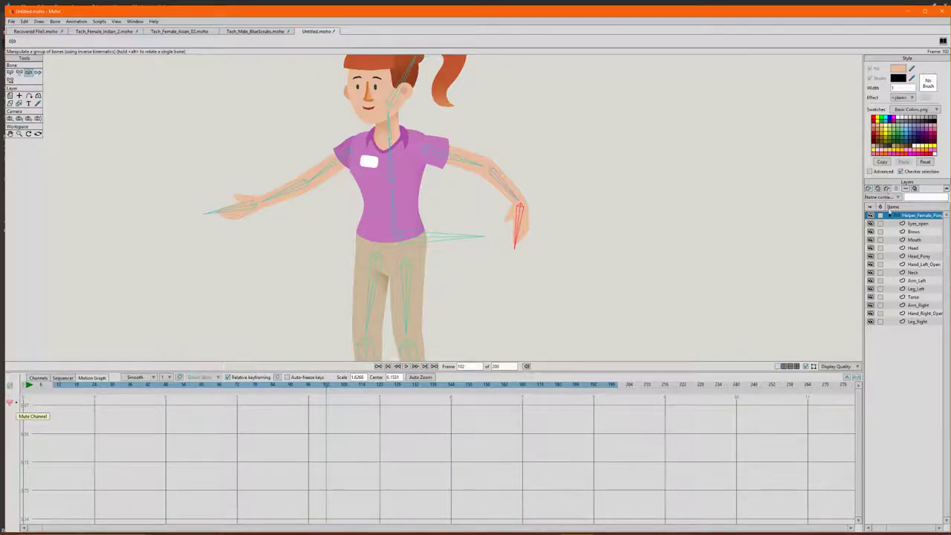
- Turn on motion blur in the settings of the Helper_Female_Pony layer and accept the change
{"action": "double_click", "coordinate": [906, 215]}
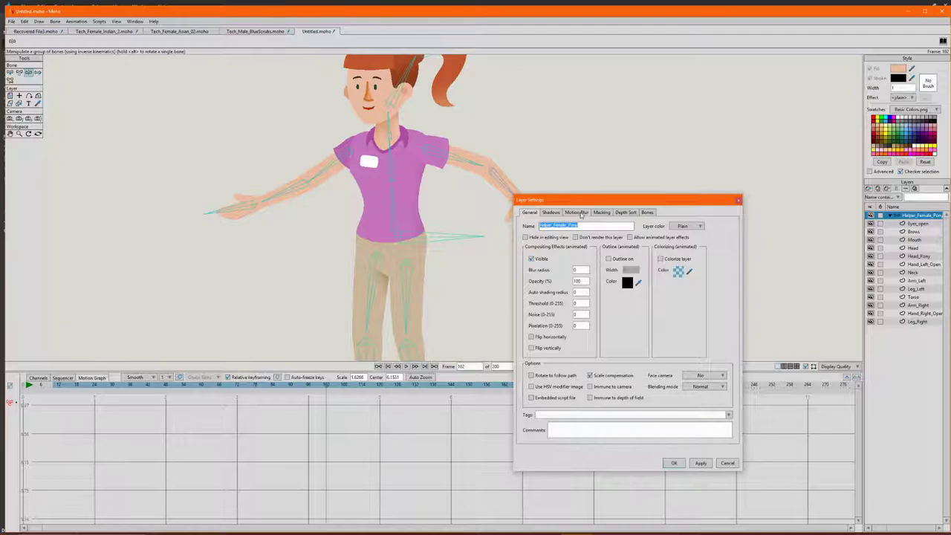
{"action": "left_click", "coordinate": [576, 212]}
{"action": "left_click", "coordinate": [603, 237]}
{"action": "double_click", "coordinate": [646, 259]}
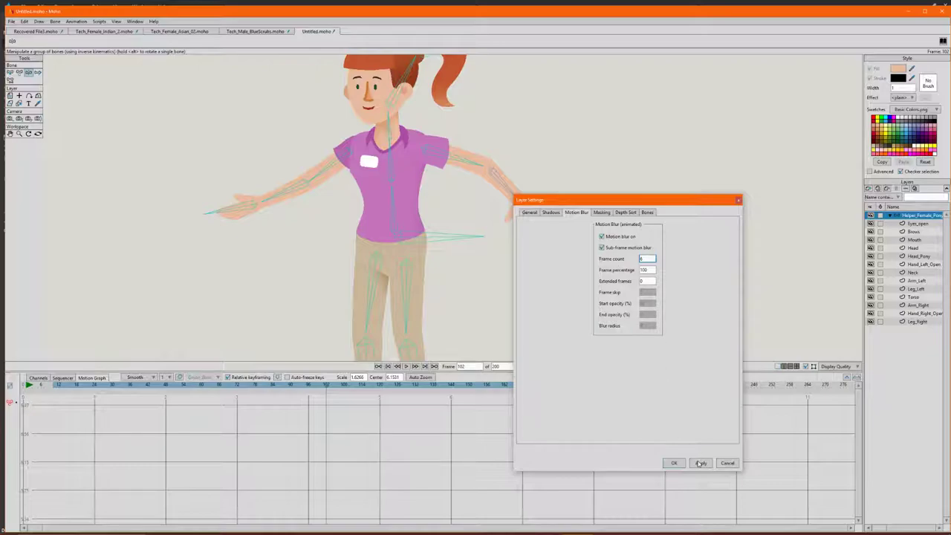
{"action": "left_click", "coordinate": [674, 464]}
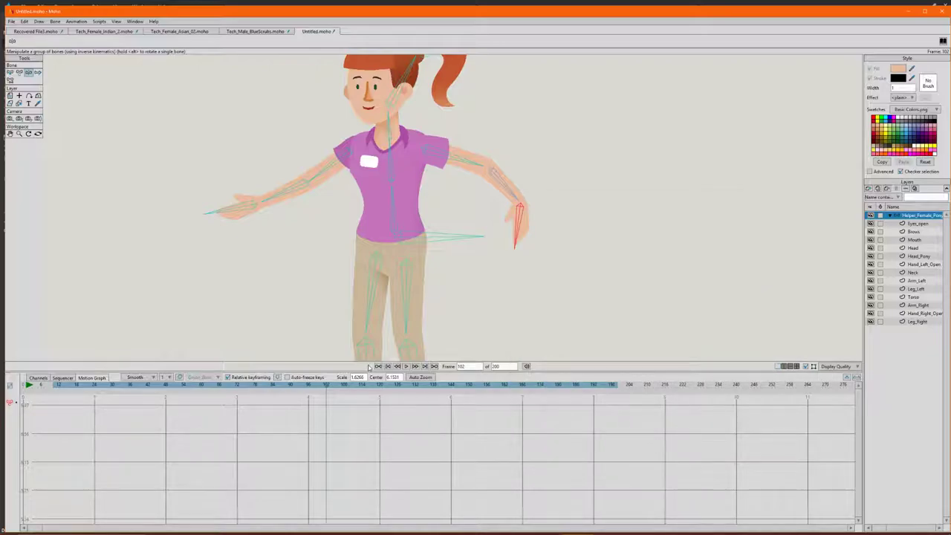
- Render a preview of frame 102 to check the character's look, and close the render
{"action": "key", "text": "ctrl+r"}
{"action": "left_click_drag", "start_coordinate": [569, 93], "coordinate": [342, 73]}
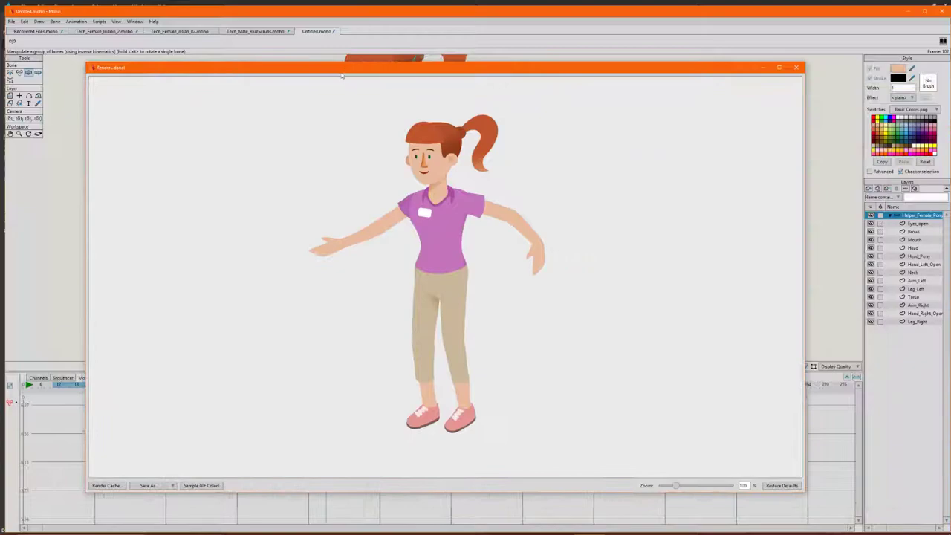
{"action": "left_click", "coordinate": [796, 69]}
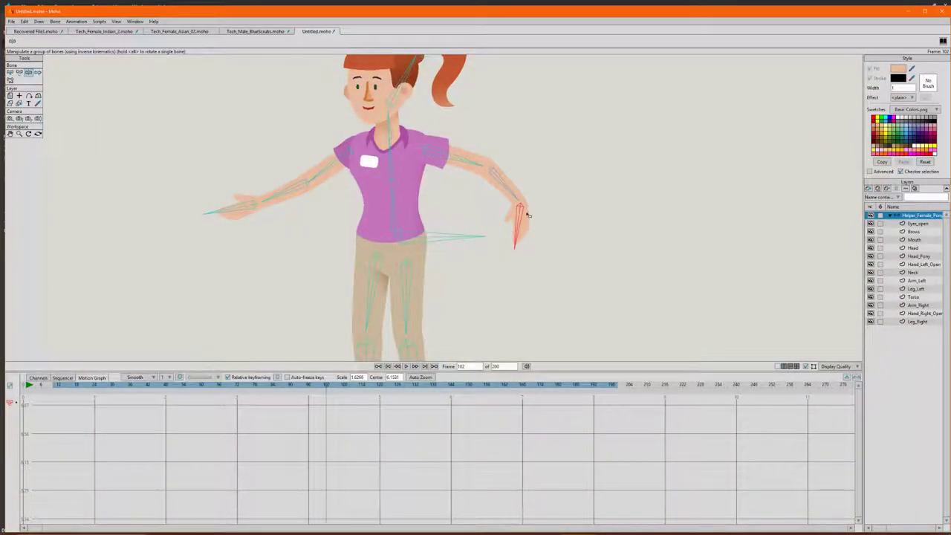
- Split the workspace into two side-by-side views and scrub through the animation, stopping at frame 137
{"action": "left_click_drag", "start_coordinate": [84, 388], "coordinate": [536, 392]}
{"action": "left_click", "coordinate": [789, 367]}
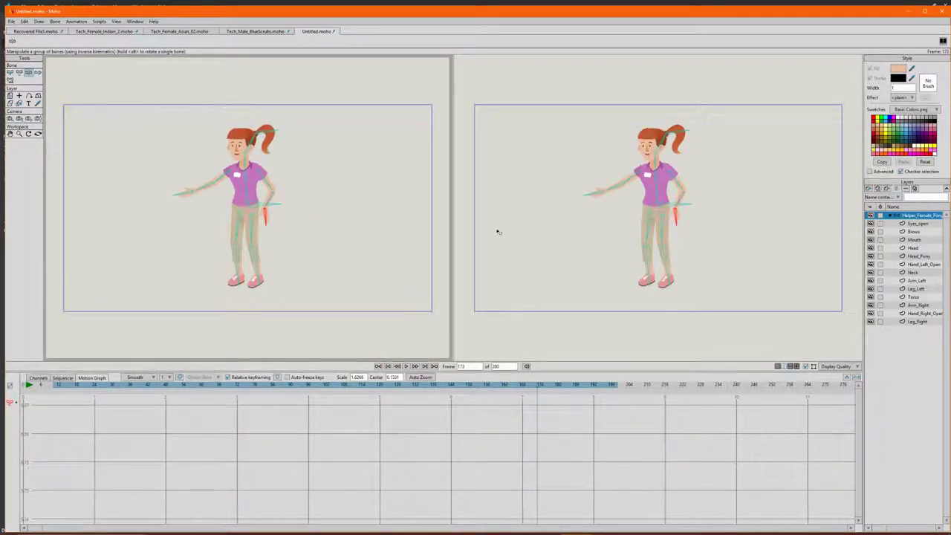
{"action": "scroll", "coordinate": [192, 148], "scroll_direction": "up", "scroll_amount": 6}
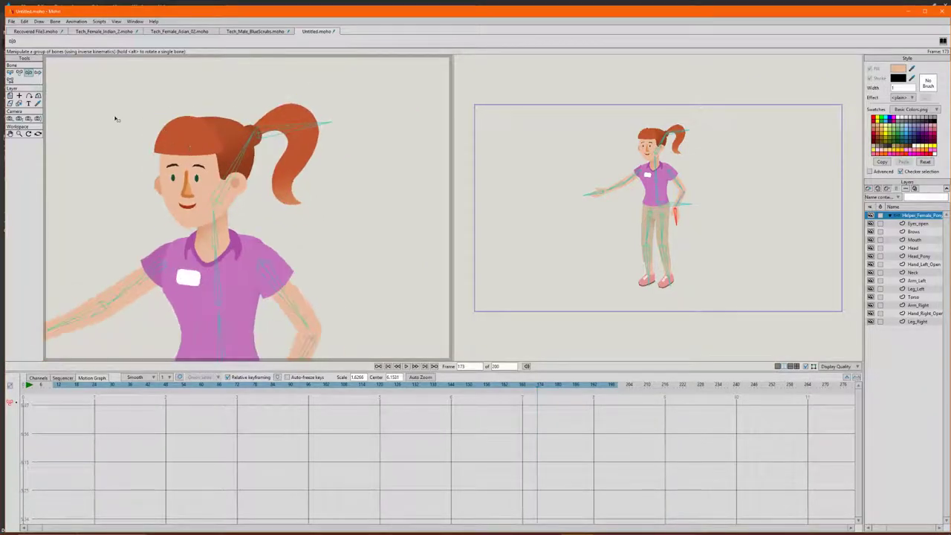
{"action": "left_click_drag", "start_coordinate": [69, 388], "coordinate": [209, 392]}
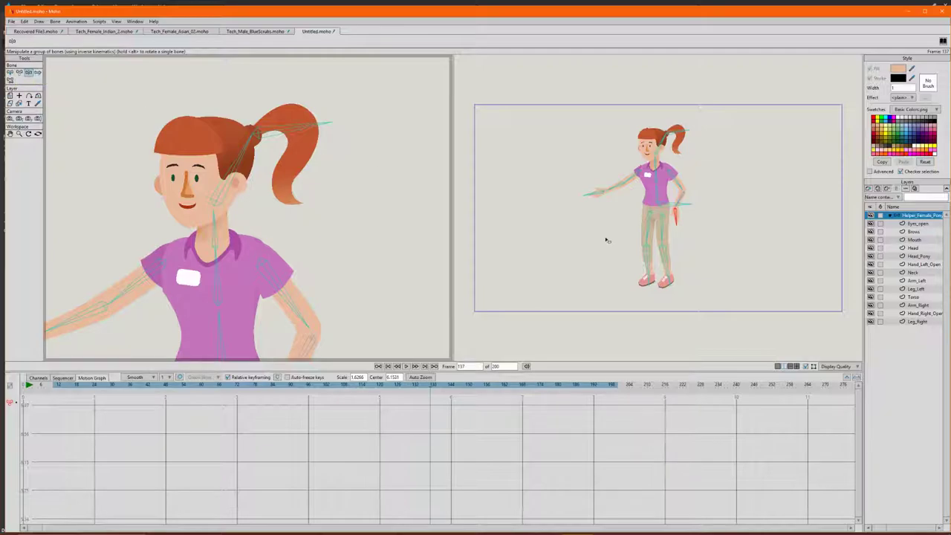
- Select the Head layer and pick a point at the top of the hair with the Transform Points tool
{"action": "left_click", "coordinate": [916, 224]}
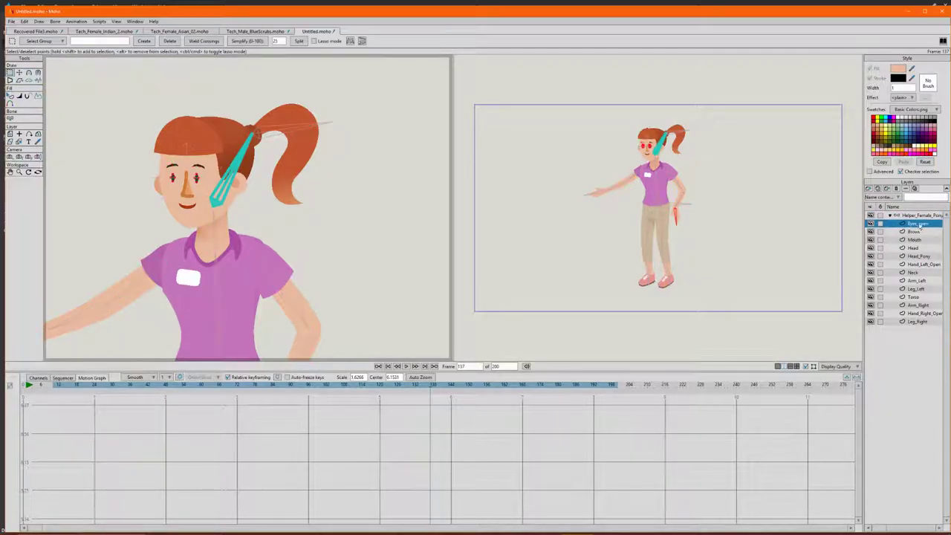
{"action": "left_click", "coordinate": [914, 248]}
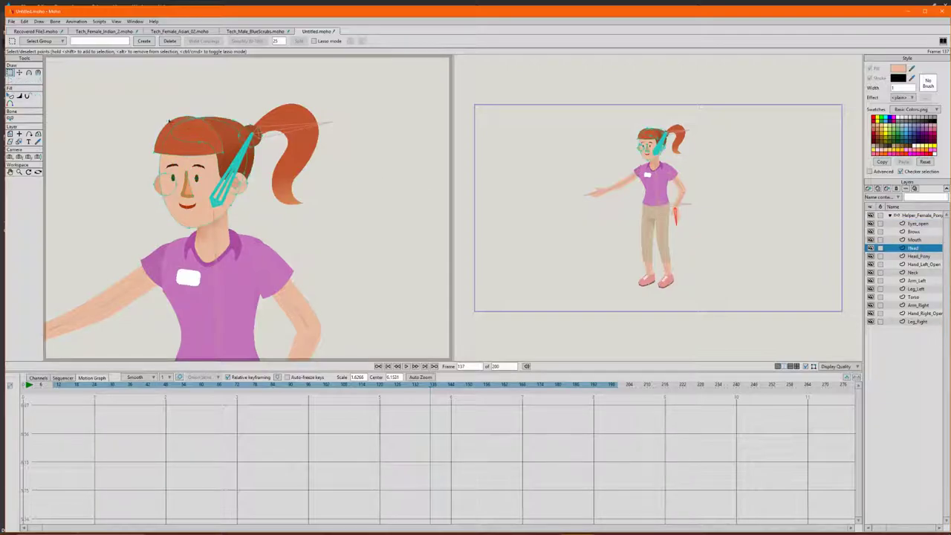
{"action": "scroll", "coordinate": [158, 134], "scroll_direction": "up", "scroll_amount": 2}
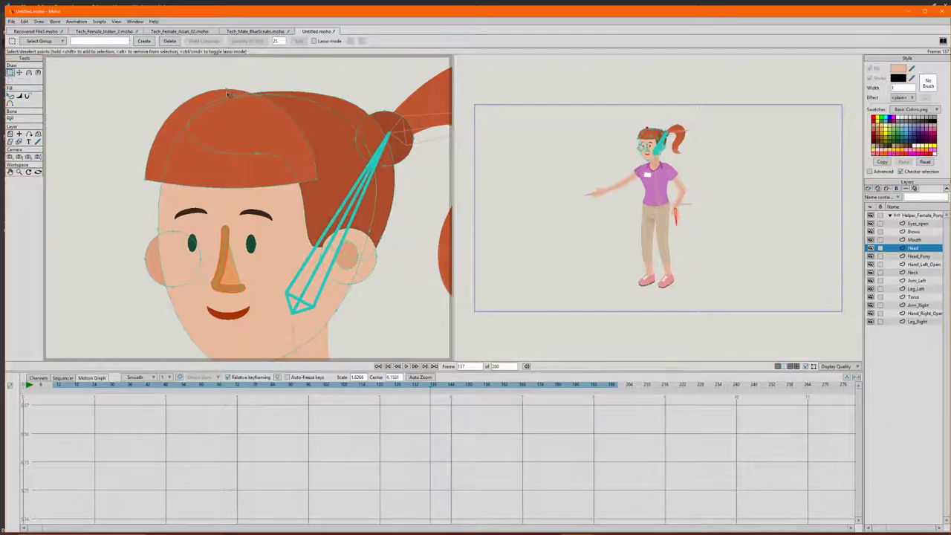
{"action": "key", "text": "t"}
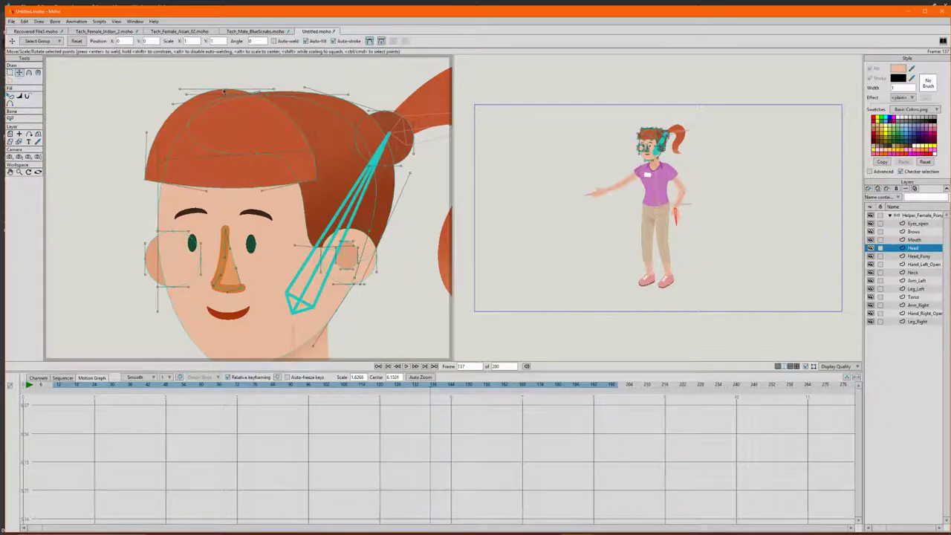
{"action": "left_click", "coordinate": [225, 92]}
{"action": "left_click", "coordinate": [236, 94]}
- Examine the Head layer's outlines and curve handles up close and from a distance, comparing them with the full-body view
{"action": "scroll", "coordinate": [166, 175], "scroll_direction": "up", "scroll_amount": 4}
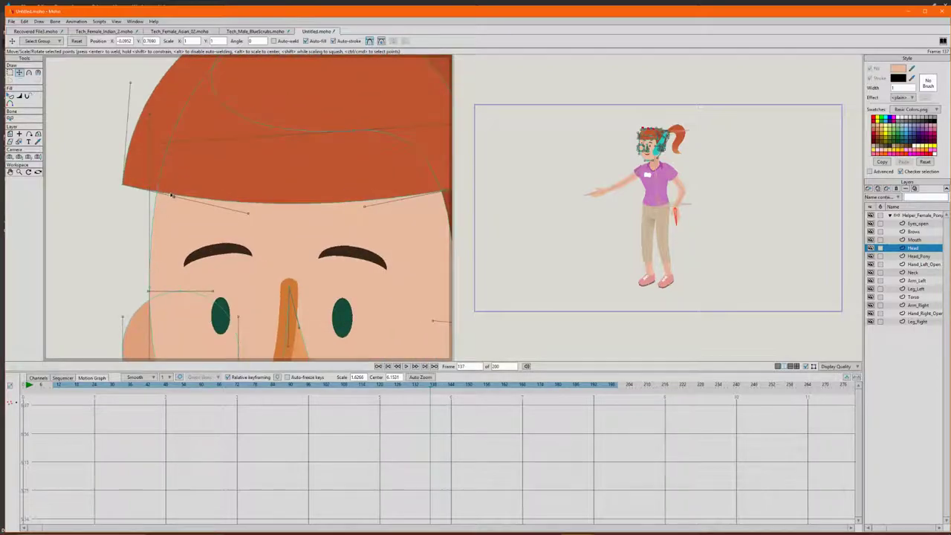
{"action": "scroll", "coordinate": [171, 195], "scroll_direction": "down", "scroll_amount": 4}
{"action": "scroll", "coordinate": [185, 267], "scroll_direction": "up", "scroll_amount": 2}
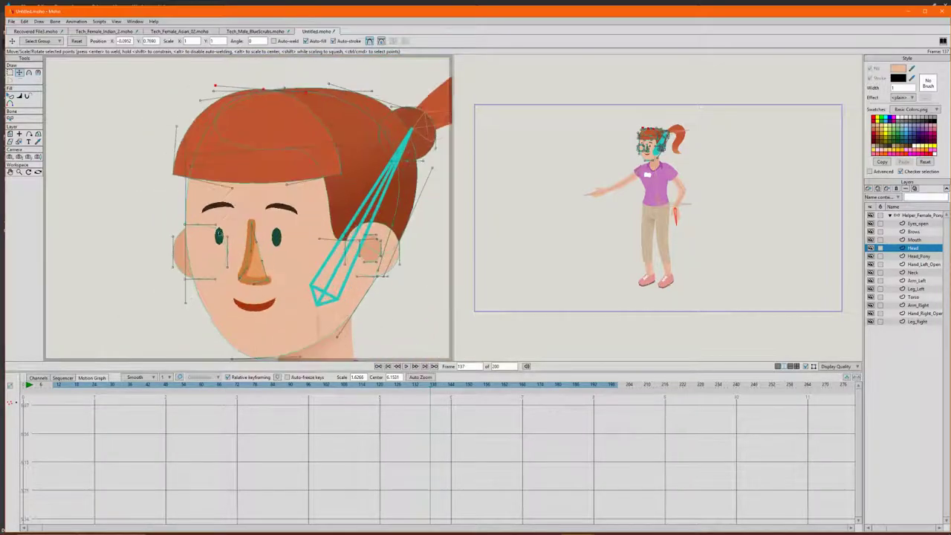
{"action": "scroll", "coordinate": [192, 263], "scroll_direction": "down", "scroll_amount": 3}
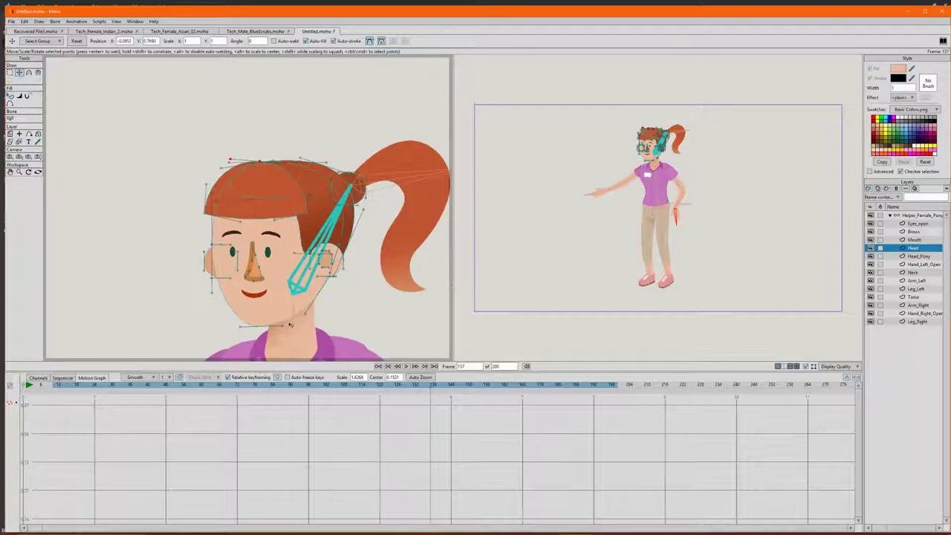
{"action": "scroll", "coordinate": [325, 300], "scroll_direction": "up", "scroll_amount": 2}
{"action": "scroll", "coordinate": [341, 261], "scroll_direction": "down", "scroll_amount": 2}
{"action": "scroll", "coordinate": [341, 262], "scroll_direction": "down", "scroll_amount": 4}
{"action": "scroll", "coordinate": [300, 306], "scroll_direction": "up", "scroll_amount": 2}
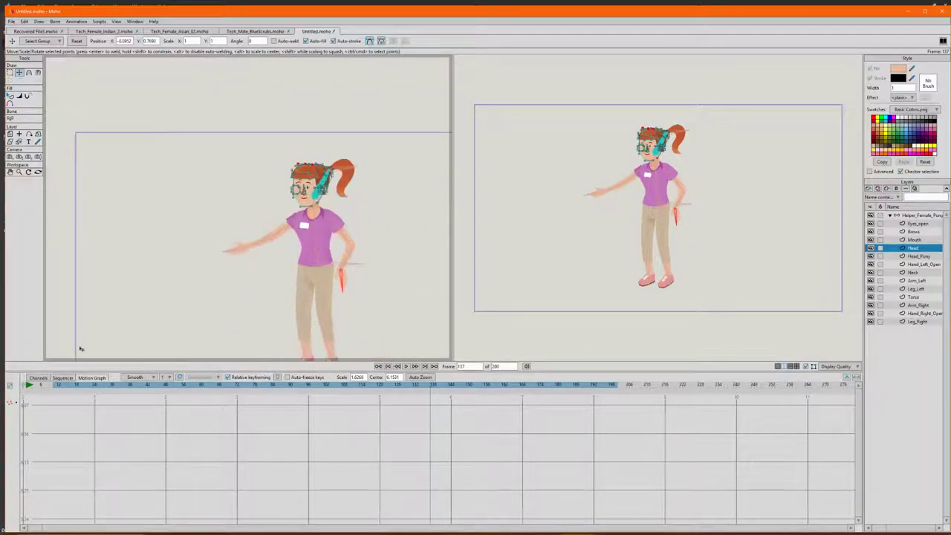
- Return to frame 0 and review the Export Animation settings, cancelling without exporting
{"action": "left_click_drag", "start_coordinate": [48, 385], "coordinate": [1, 387]}
{"action": "scroll", "coordinate": [351, 271], "scroll_direction": "down", "scroll_amount": 2}
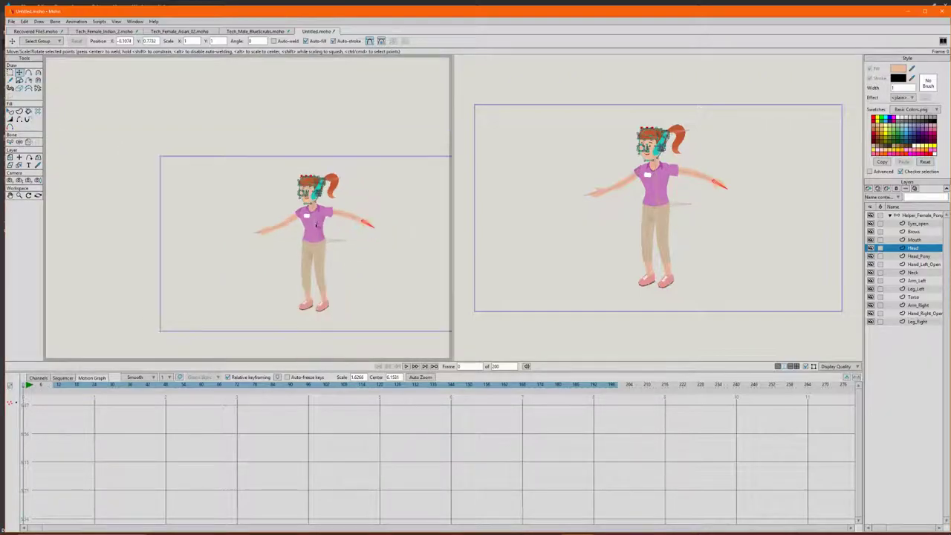
{"action": "scroll", "coordinate": [351, 271], "scroll_direction": "up", "scroll_amount": 1}
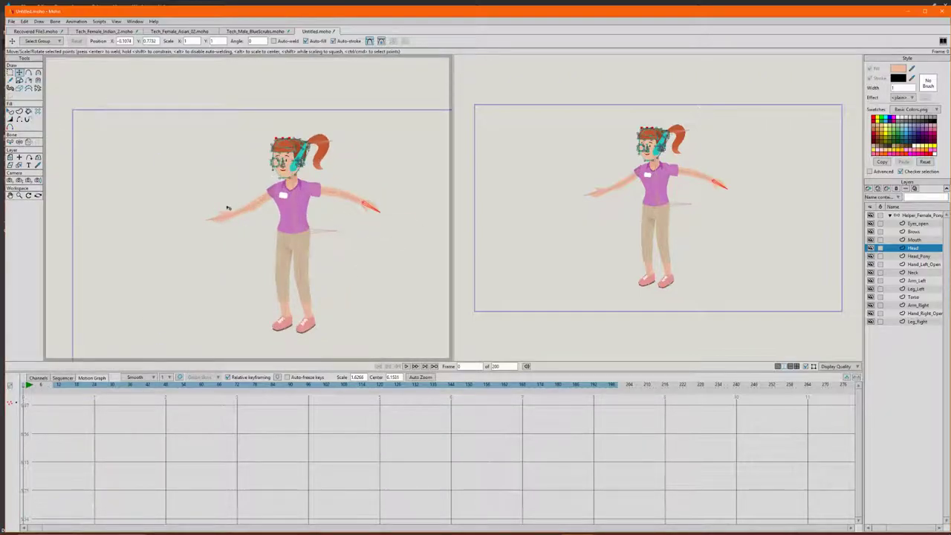
{"action": "left_click", "coordinate": [11, 21]}
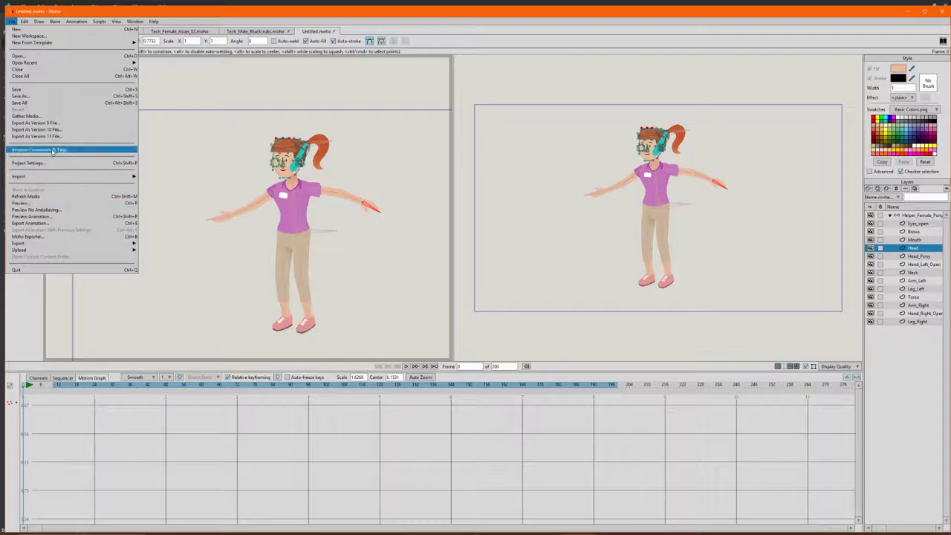
{"action": "left_click", "coordinate": [69, 223]}
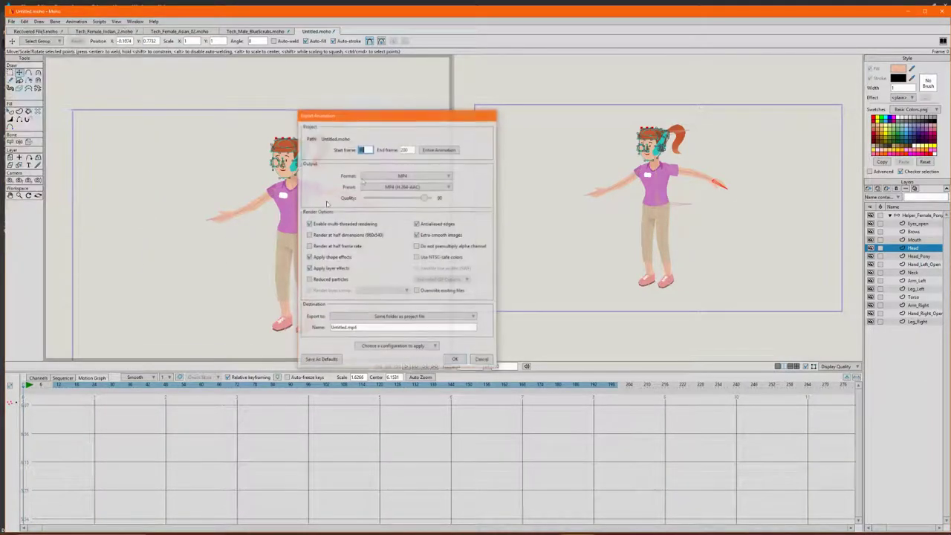
{"action": "left_click", "coordinate": [482, 359]}
- Scrub to frame 150 and look over the available fill effects without applying one
{"action": "left_click_drag", "start_coordinate": [73, 386], "coordinate": [412, 387]}
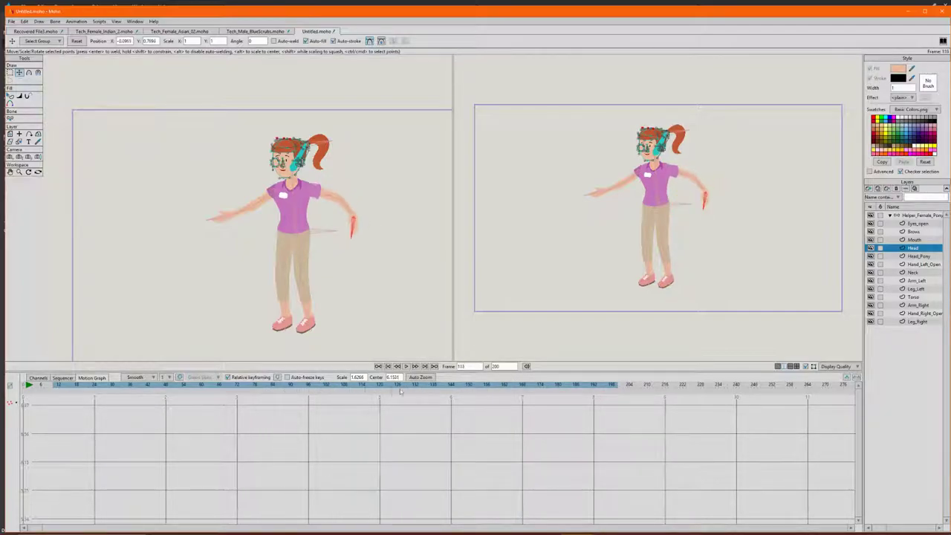
{"action": "scroll", "coordinate": [266, 173], "scroll_direction": "up", "scroll_amount": 5}
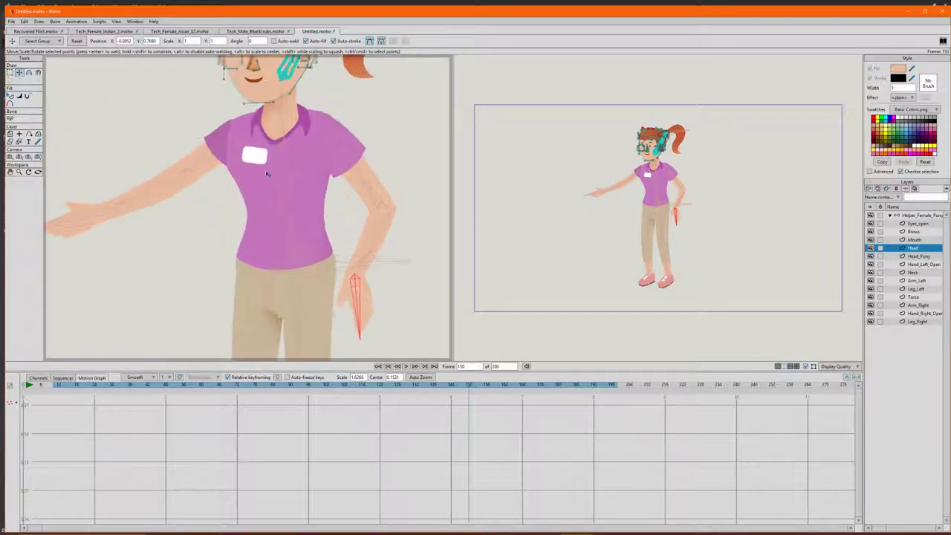
{"action": "scroll", "coordinate": [267, 174], "scroll_direction": "up", "scroll_amount": 1}
{"action": "left_click", "coordinate": [902, 97]}
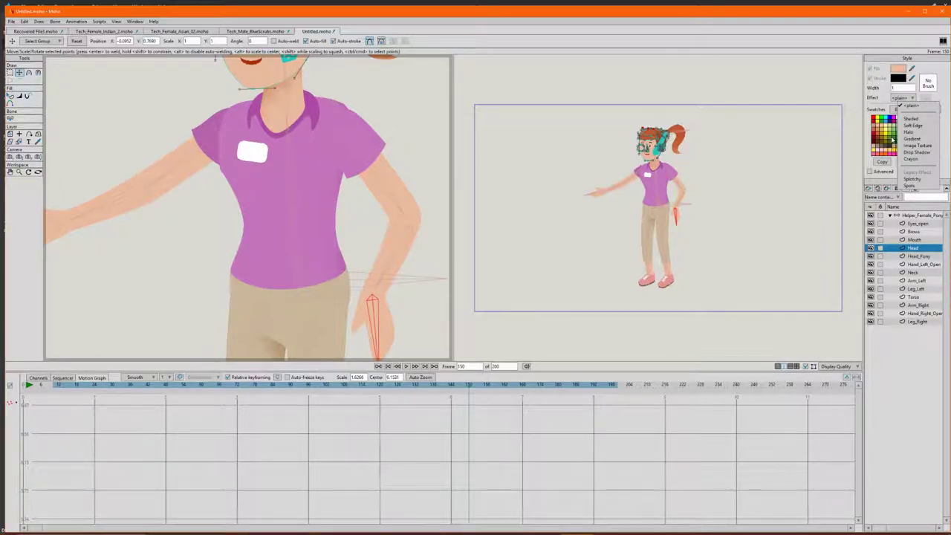
{"action": "left_click", "coordinate": [188, 100]}
- Scrub to frame 77 and compare the head close-up with the whole character in the second view
{"action": "scroll", "coordinate": [274, 110], "scroll_direction": "down", "scroll_amount": 6}
{"action": "scroll", "coordinate": [251, 81], "scroll_direction": "up", "scroll_amount": 4}
{"action": "scroll", "coordinate": [282, 88], "scroll_direction": "down", "scroll_amount": 1}
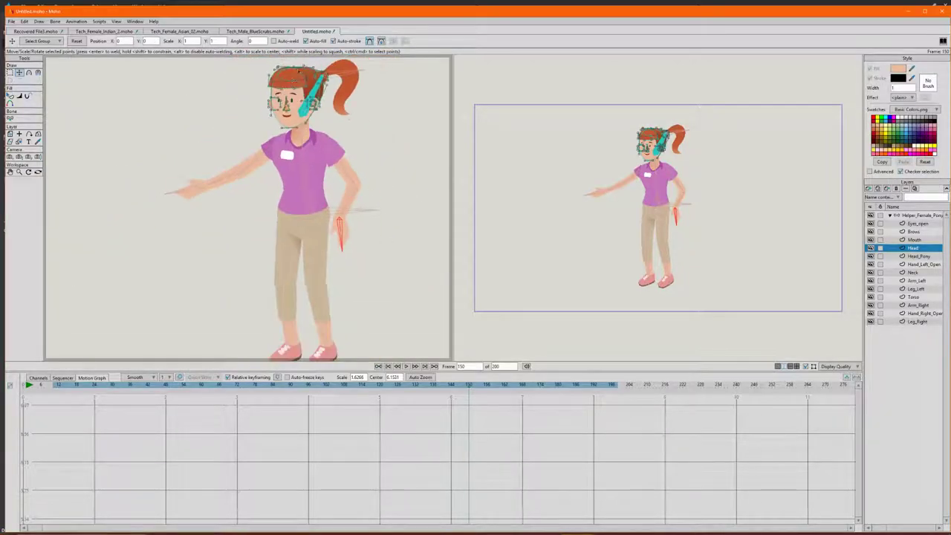
{"action": "scroll", "coordinate": [297, 71], "scroll_direction": "up", "scroll_amount": 5}
{"action": "left_click_drag", "start_coordinate": [140, 386], "coordinate": [252, 385]}
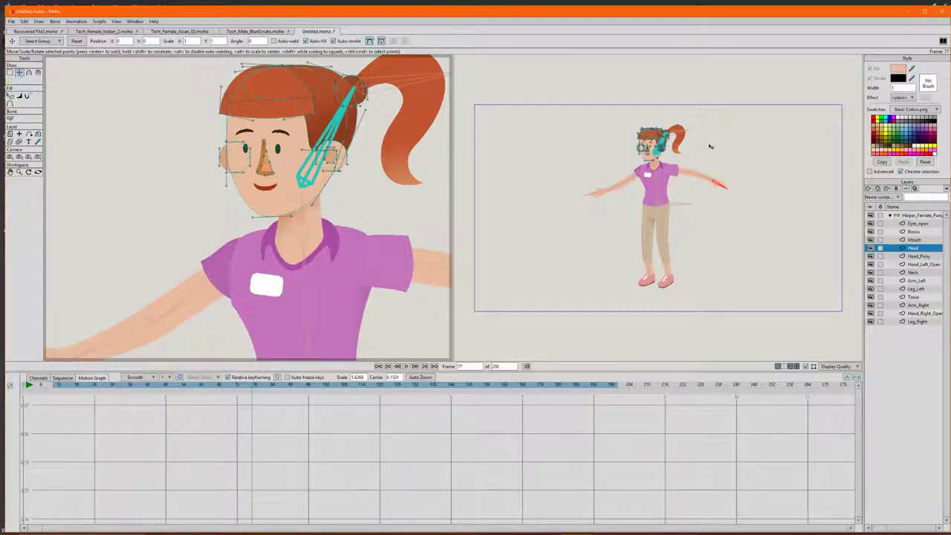
{"action": "left_click", "coordinate": [739, 158]}
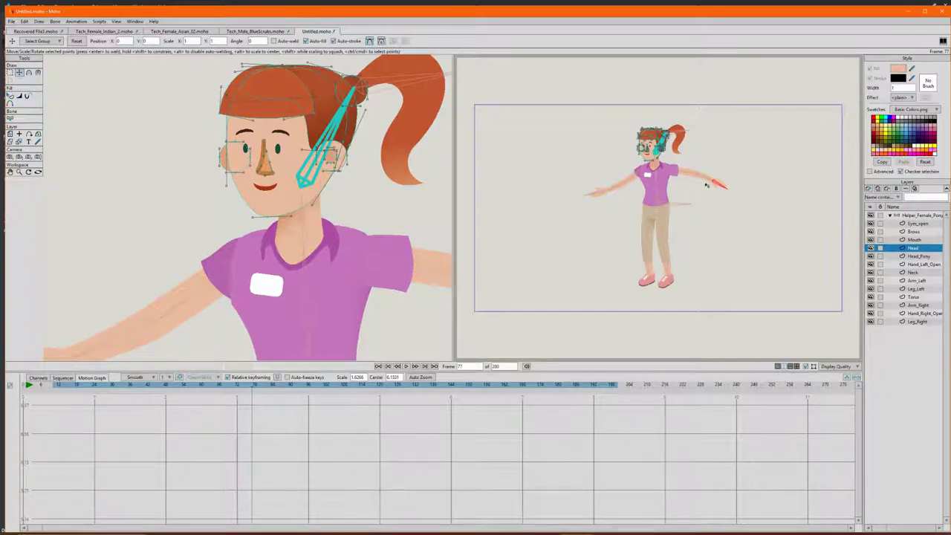
{"action": "scroll", "coordinate": [695, 148], "scroll_direction": "up", "scroll_amount": 2}
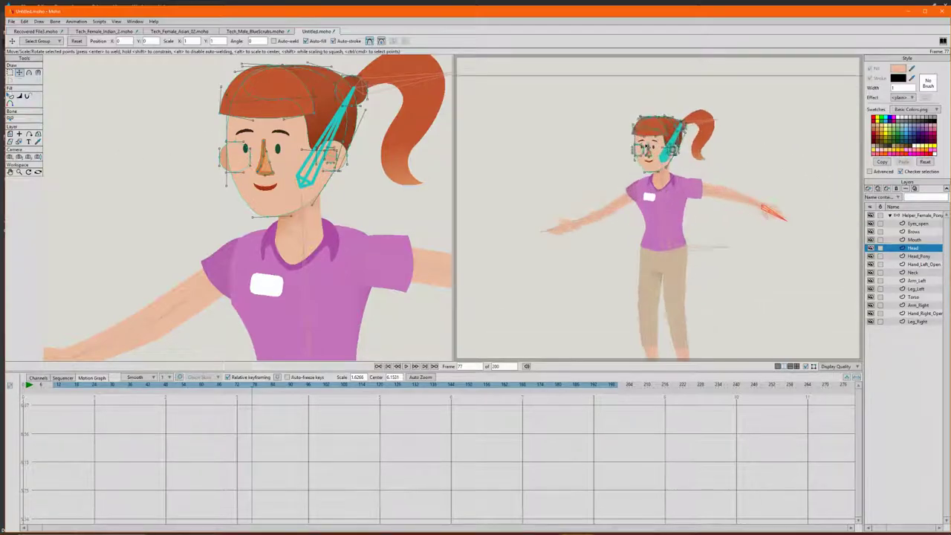
- Examine the Head layer's outlines at frame 77 from several distances and select all of its points
{"action": "scroll", "coordinate": [280, 154], "scroll_direction": "down", "scroll_amount": 1}
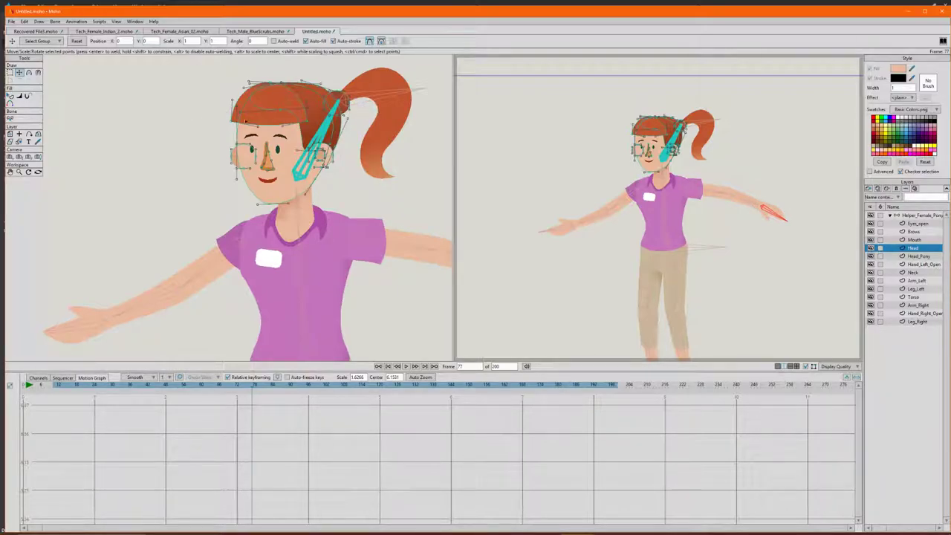
{"action": "scroll", "coordinate": [253, 131], "scroll_direction": "up", "scroll_amount": 2}
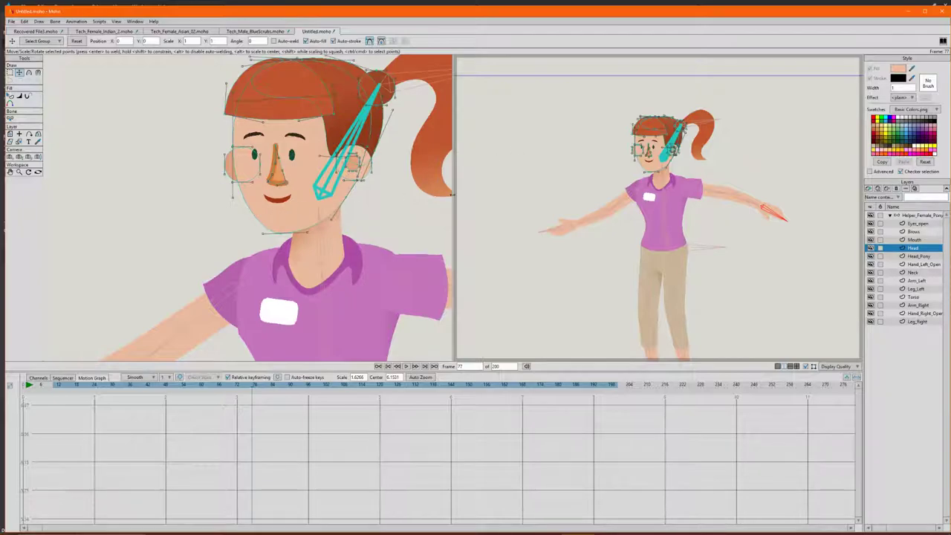
{"action": "scroll", "coordinate": [302, 178], "scroll_direction": "down", "scroll_amount": 3}
{"action": "scroll", "coordinate": [420, 236], "scroll_direction": "up", "scroll_amount": 2}
{"action": "scroll", "coordinate": [420, 235], "scroll_direction": "down", "scroll_amount": 4}
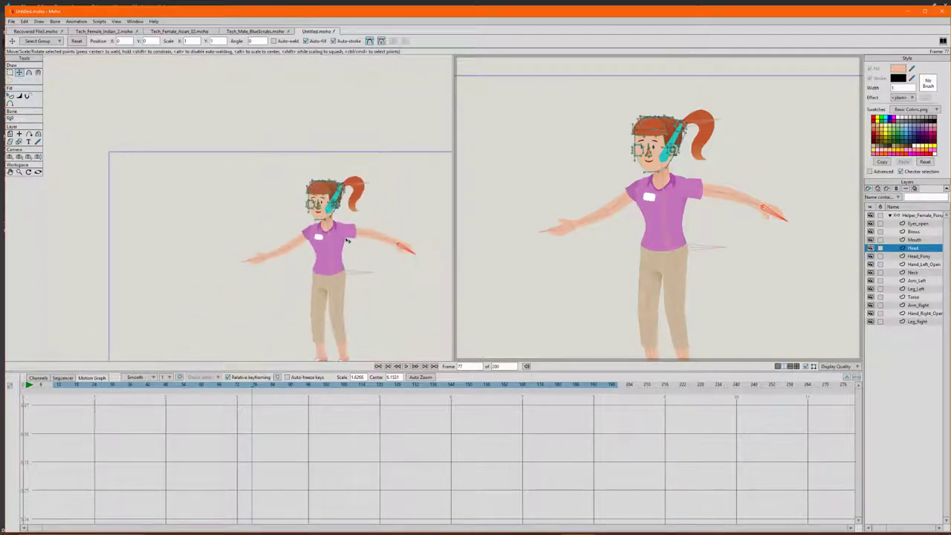
{"action": "scroll", "coordinate": [419, 236], "scroll_direction": "up", "scroll_amount": 3}
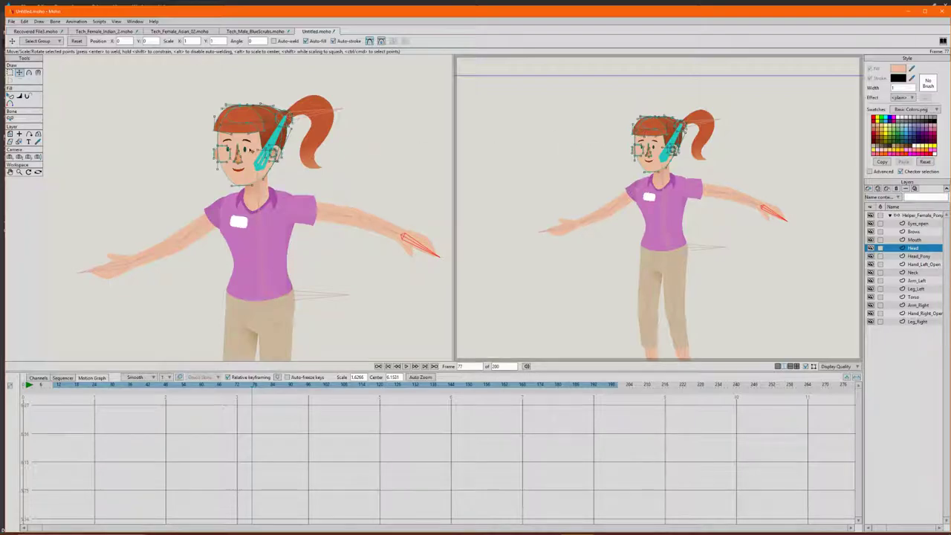
{"action": "scroll", "coordinate": [256, 178], "scroll_direction": "up", "scroll_amount": 3}
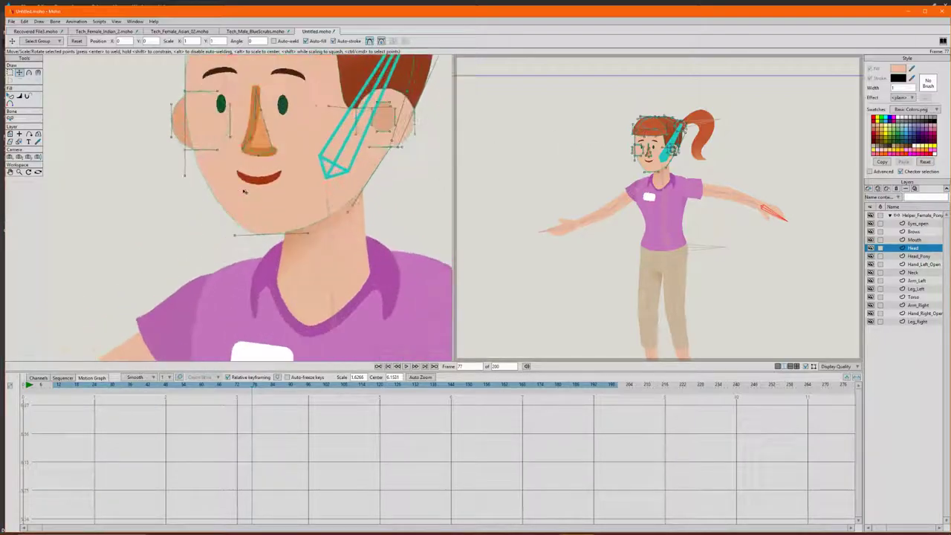
{"action": "key", "text": "ctrl+a"}
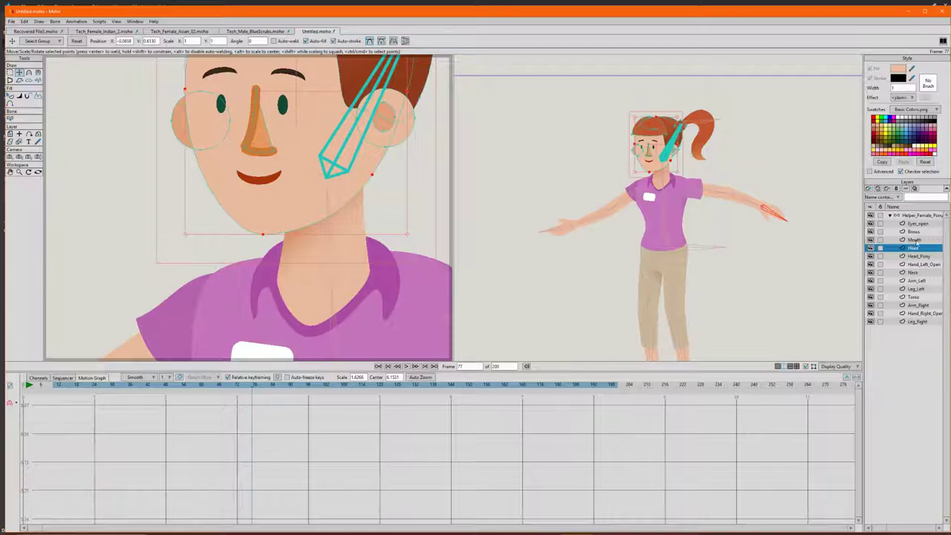
- Pull one corner of the Mouth layer's smile up and outward at frame 77 to make a lopsided smile
{"action": "left_click", "coordinate": [913, 239]}
{"action": "scroll", "coordinate": [350, 211], "scroll_direction": "up", "scroll_amount": 2}
{"action": "key", "text": "ctrl+a"}
{"action": "mouse_move", "coordinate": [199, 168]}
{"action": "left_mouse_down"}
{"action": "mouse_move", "coordinate": [212, 186]}
{"action": "mouse_move", "coordinate": [210, 159]}
{"action": "mouse_move", "coordinate": [220, 180]}
{"action": "mouse_move", "coordinate": [187, 176]}
{"action": "mouse_move", "coordinate": [216, 191]}
{"action": "mouse_move", "coordinate": [180, 183]}
{"action": "mouse_move", "coordinate": [186, 174]}
{"action": "left_mouse_up"}
{"action": "left_click_drag", "start_coordinate": [241, 143], "coordinate": [265, 110]}
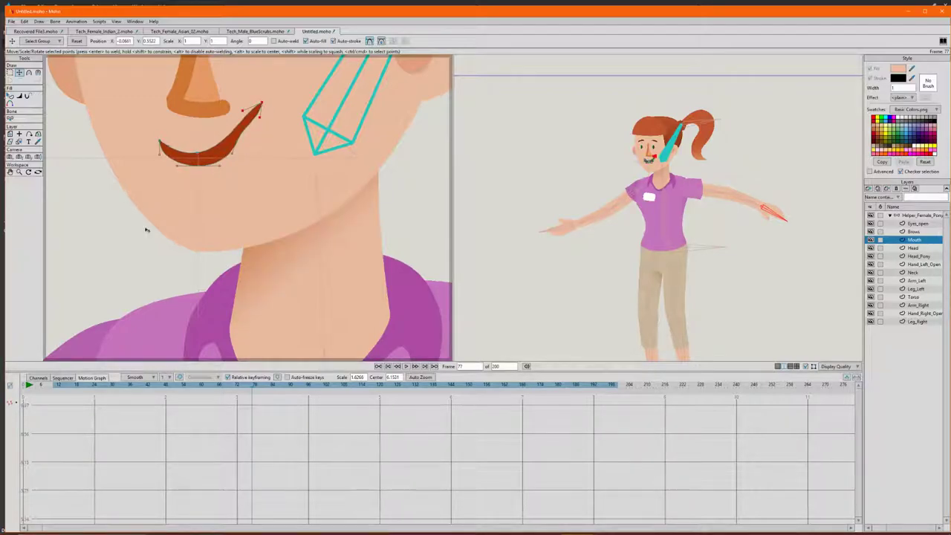
- Return to frame 0 and inspect the point and curve handle at the mouth's corner up close
{"action": "left_click", "coordinate": [57, 386]}
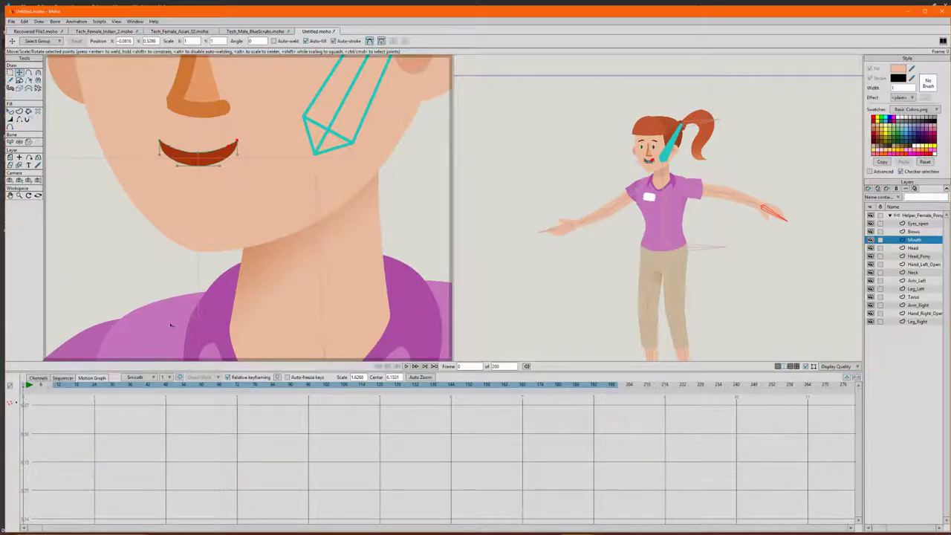
{"action": "left_click", "coordinate": [233, 130]}
{"action": "scroll", "coordinate": [147, 142], "scroll_direction": "up", "scroll_amount": 10}
{"action": "left_click", "coordinate": [161, 141]}
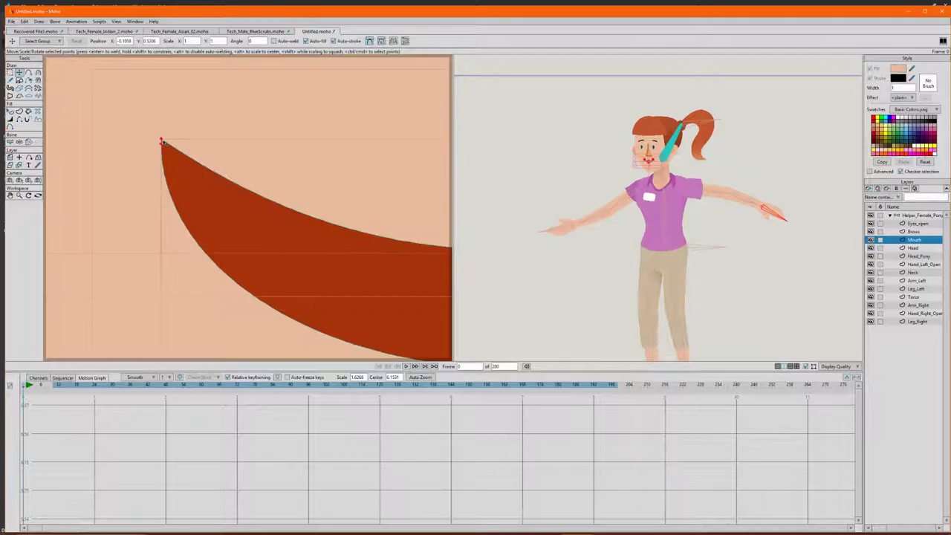
{"action": "left_click", "coordinate": [167, 134]}
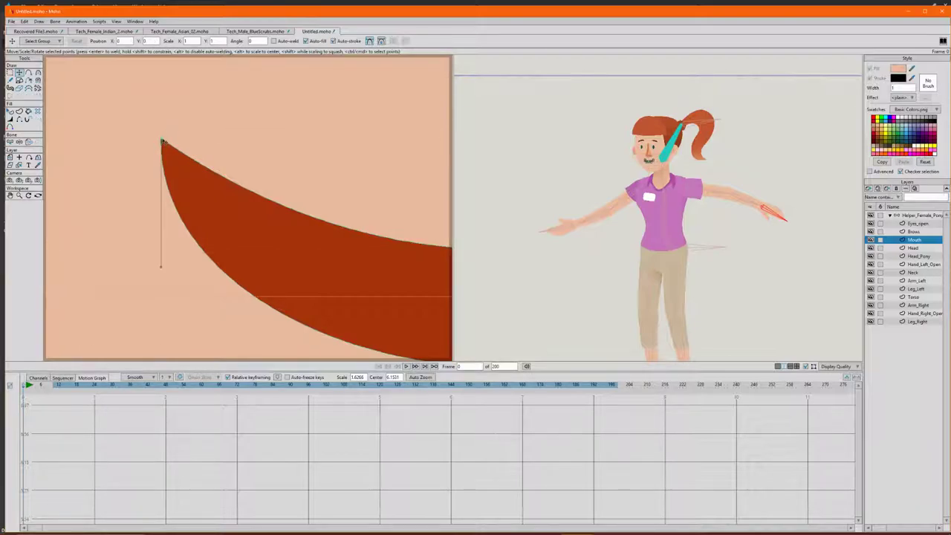
{"action": "scroll", "coordinate": [263, 149], "scroll_direction": "down", "scroll_amount": 10}
{"action": "scroll", "coordinate": [326, 218], "scroll_direction": "down", "scroll_amount": 3}
{"action": "key", "text": "ctrl+a"}
{"action": "scroll", "coordinate": [360, 219], "scroll_direction": "down", "scroll_amount": 8}
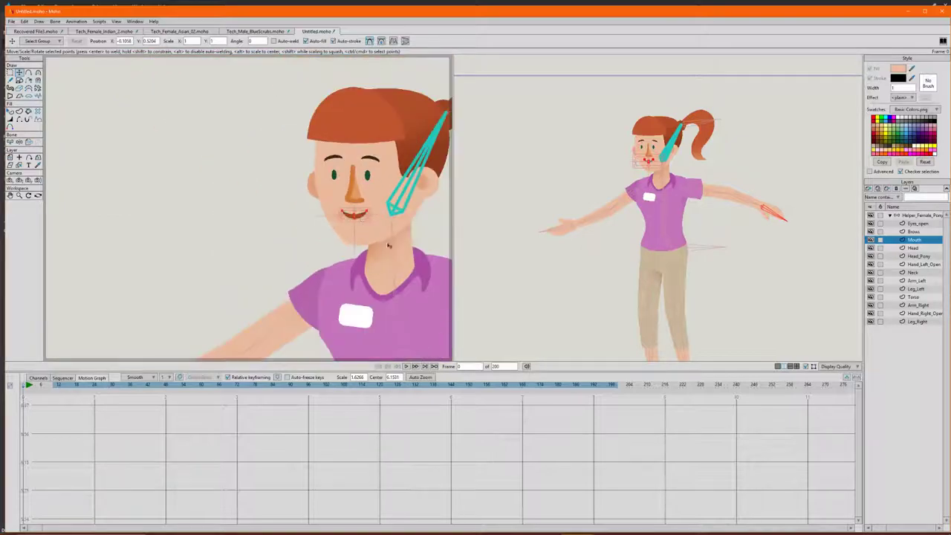
- Reframe the whole character from hair to shoes in the first view
{"action": "scroll", "coordinate": [398, 223], "scroll_direction": "down", "scroll_amount": 9}
{"action": "scroll", "coordinate": [349, 297], "scroll_direction": "up", "scroll_amount": 3}
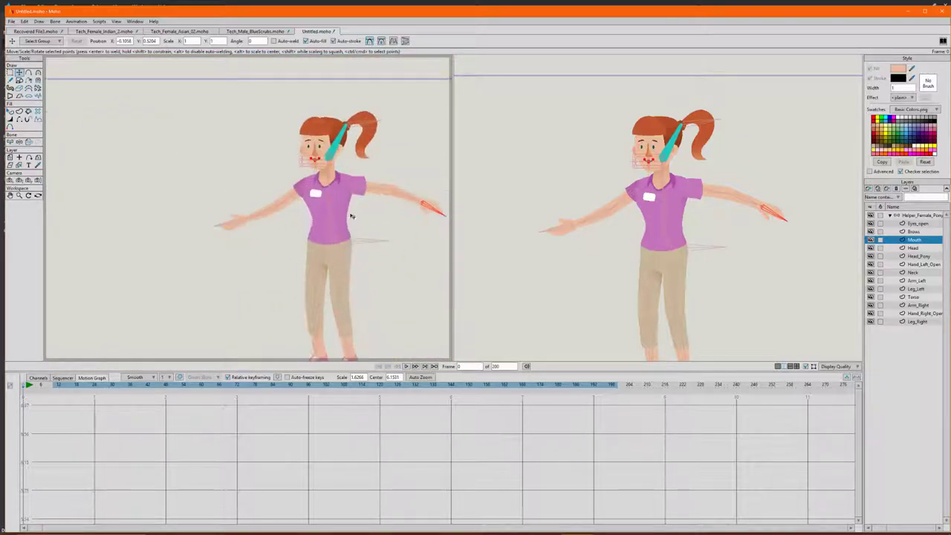
{"action": "scroll", "coordinate": [367, 225], "scroll_direction": "down", "scroll_amount": 3}
{"action": "scroll", "coordinate": [403, 208], "scroll_direction": "up", "scroll_amount": 6}
{"action": "scroll", "coordinate": [372, 245], "scroll_direction": "down", "scroll_amount": 5}
{"action": "scroll", "coordinate": [388, 289], "scroll_direction": "down", "scroll_amount": 1}
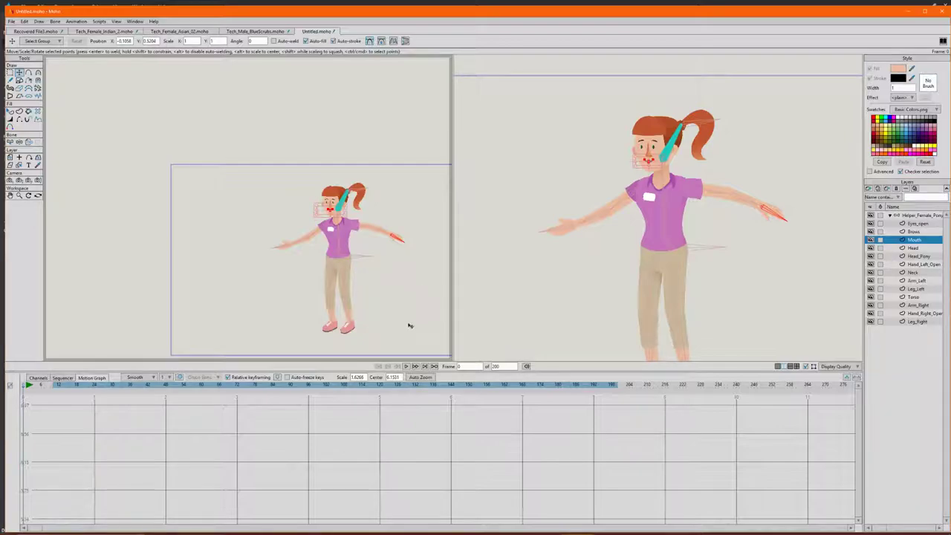
{"action": "left_click", "coordinate": [10, 195]}
{"action": "left_click_drag", "start_coordinate": [306, 251], "coordinate": [217, 209]}
{"action": "scroll", "coordinate": [248, 206], "scroll_direction": "up", "scroll_amount": 3}
{"action": "scroll", "coordinate": [248, 206], "scroll_direction": "down", "scroll_amount": 5}
{"action": "scroll", "coordinate": [214, 127], "scroll_direction": "up", "scroll_amount": 3}
{"action": "left_click_drag", "start_coordinate": [214, 127], "coordinate": [274, 209]}
{"action": "left_click_drag", "start_coordinate": [302, 334], "coordinate": [289, 275]}
{"action": "scroll", "coordinate": [289, 274], "scroll_direction": "up", "scroll_amount": 5}
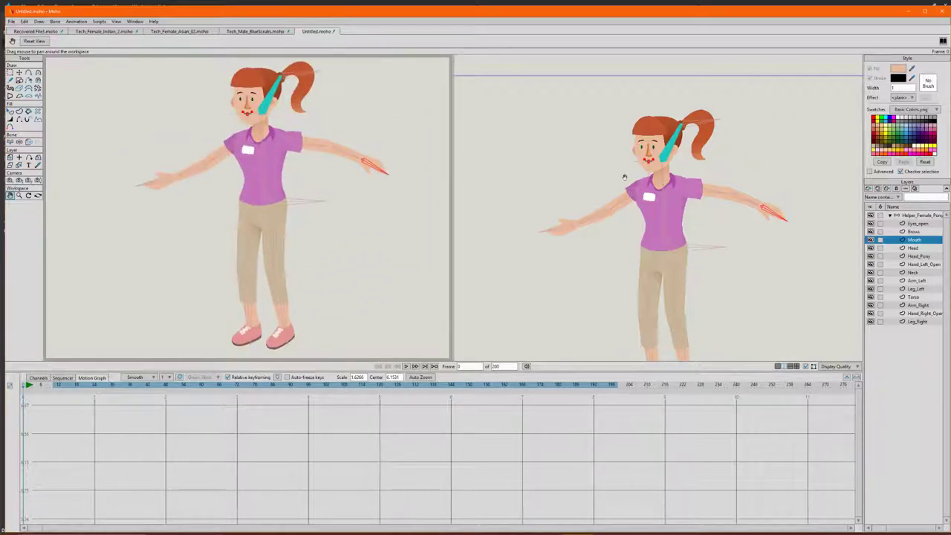
- Enlarge the head in the second view and scrub the animation to frame 98
{"action": "scroll", "coordinate": [617, 104], "scroll_direction": "up", "scroll_amount": 2}
{"action": "scroll", "coordinate": [631, 189], "scroll_direction": "down", "scroll_amount": 1}
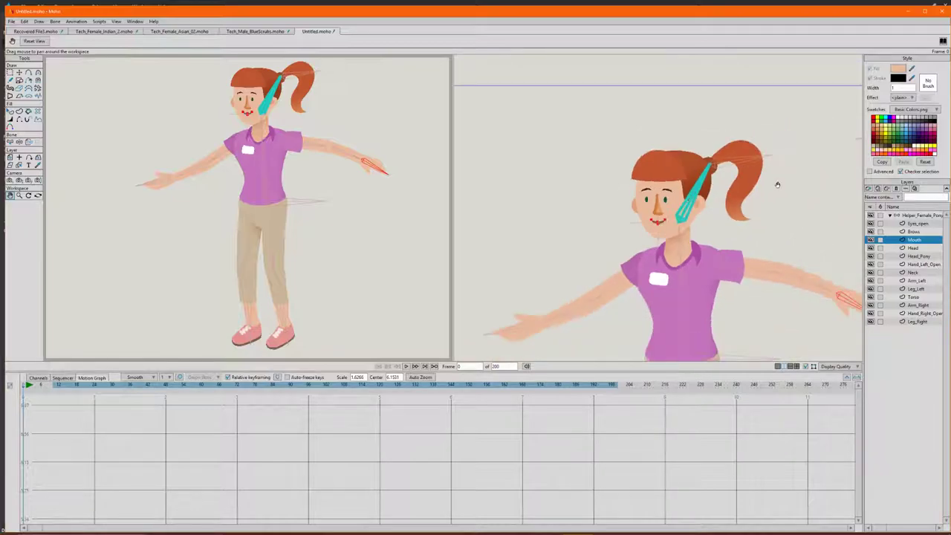
{"action": "scroll", "coordinate": [713, 186], "scroll_direction": "up", "scroll_amount": 3}
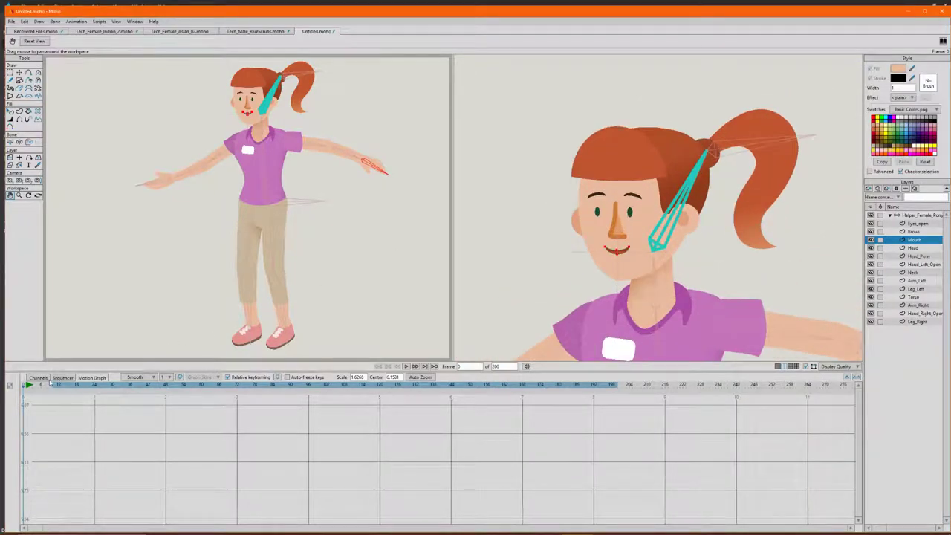
{"action": "left_click_drag", "start_coordinate": [62, 386], "coordinate": [314, 363]}
- Switch to Affinity Designer and inspect the ponytailed woman's shirt and arm curves in the Techs_Female document
{"action": "mouse_move", "coordinate": [513, 531]}
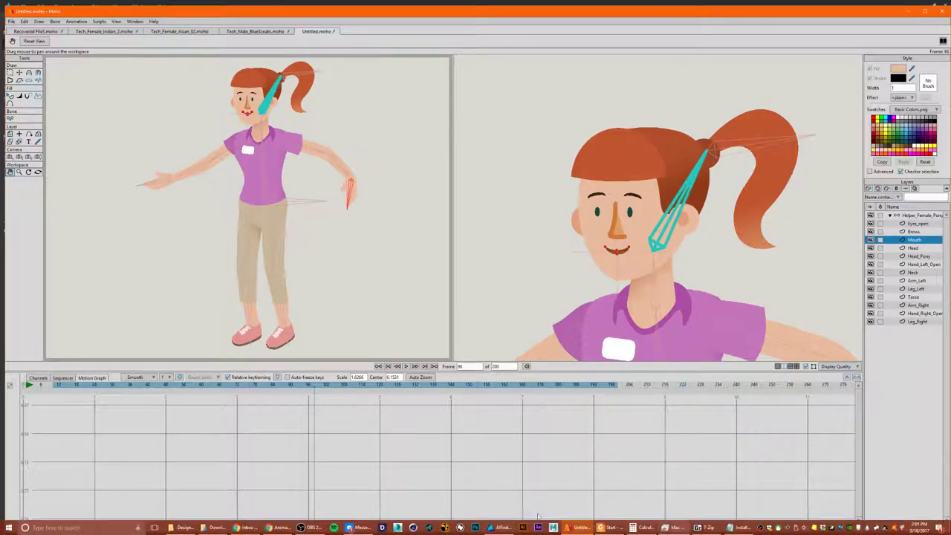
{"action": "left_click", "coordinate": [312, 527]}
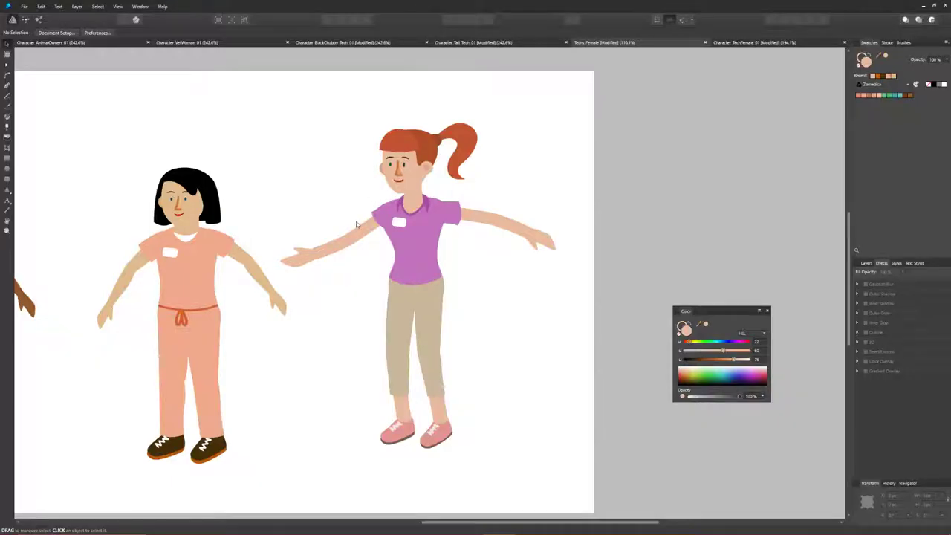
{"action": "scroll", "coordinate": [293, 237], "scroll_direction": "down", "scroll_amount": 3}
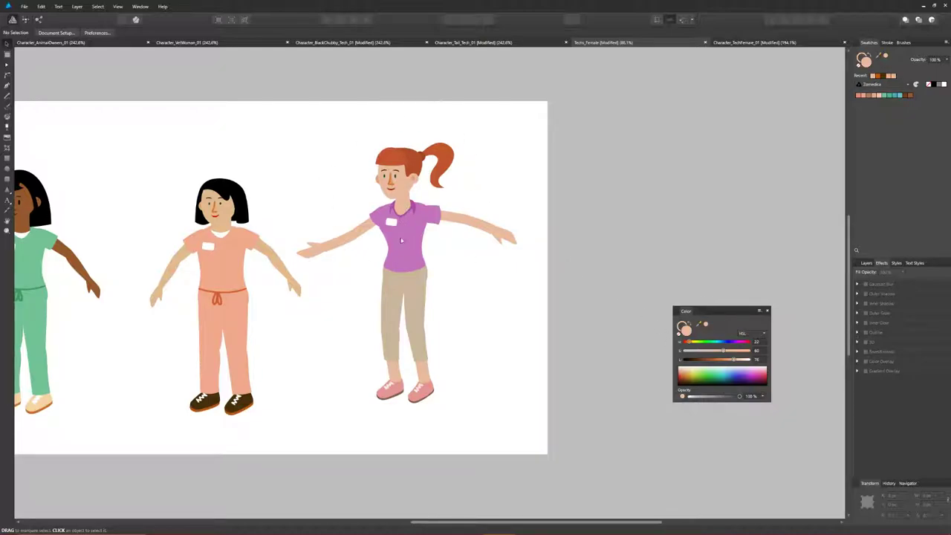
{"action": "left_click", "coordinate": [403, 239]}
{"action": "scroll", "coordinate": [400, 244], "scroll_direction": "up", "scroll_amount": 4}
{"action": "left_click", "coordinate": [359, 249]}
{"action": "left_click", "coordinate": [517, 239]}
{"action": "left_click", "coordinate": [556, 248]}
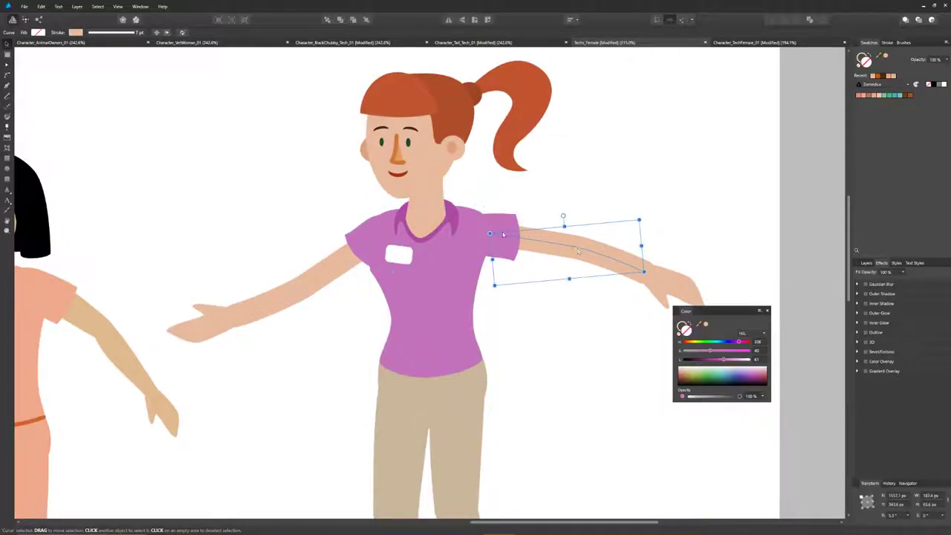
{"action": "scroll", "coordinate": [376, 120], "scroll_direction": "up", "scroll_amount": 5}
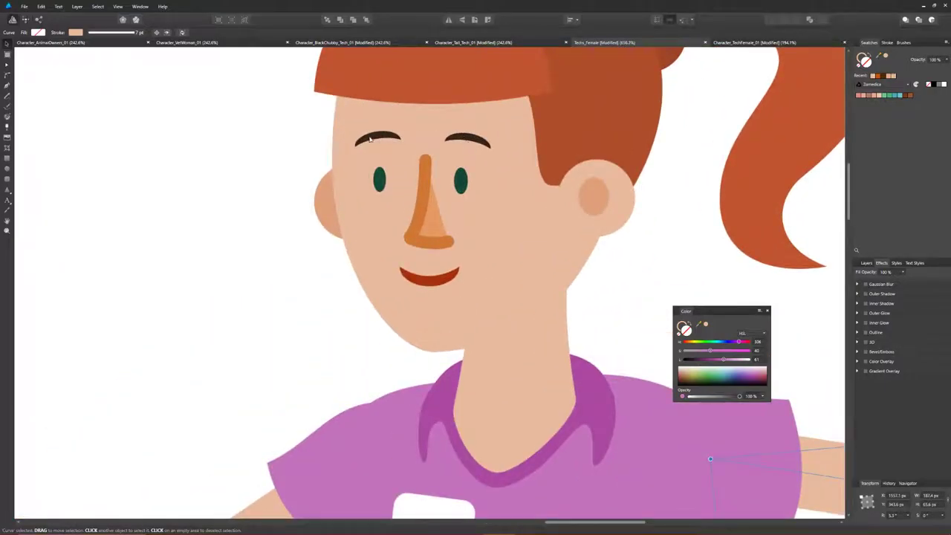
{"action": "left_click", "coordinate": [97, 110]}
{"action": "left_click", "coordinate": [7, 87]}
{"action": "mouse_move", "coordinate": [352, 136]}
{"action": "left_mouse_down"}
{"action": "mouse_move", "coordinate": [372, 127]}
{"action": "mouse_move", "coordinate": [419, 134]}
{"action": "left_mouse_up"}
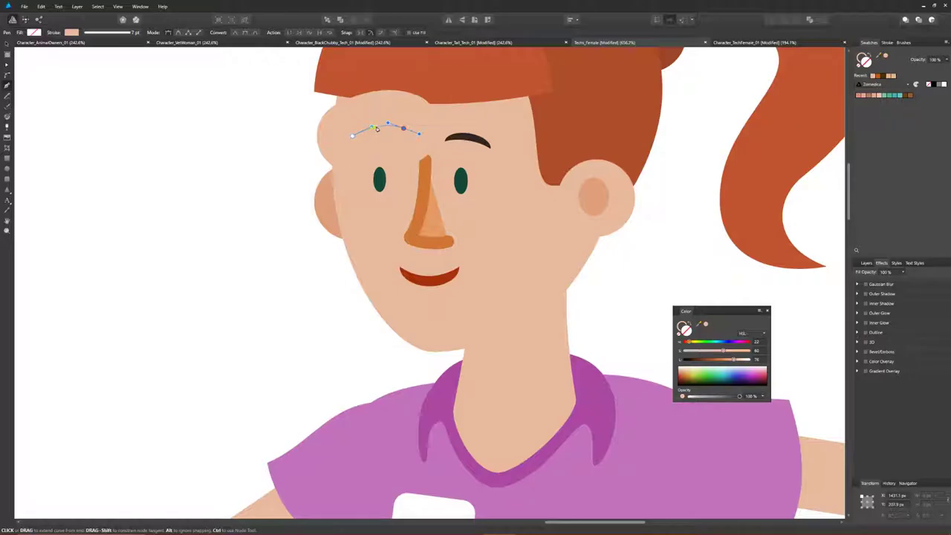
{"action": "left_click", "coordinate": [382, 127]}
{"action": "scroll", "coordinate": [376, 114], "scroll_direction": "up", "scroll_amount": 2}
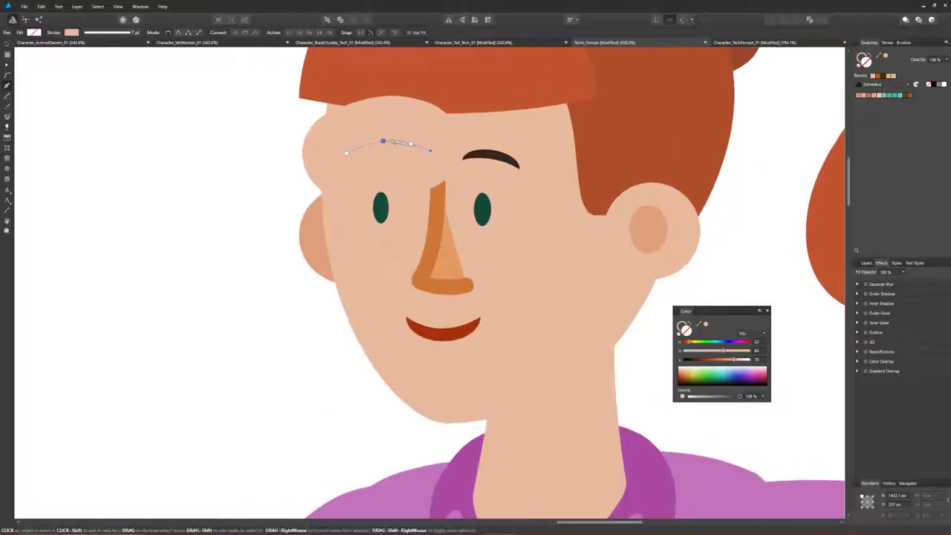
{"action": "key", "text": "Delete"}
- Draw a three-node arched curve over the ponytailed woman's left-hand eyebrow with the Pen tool and shorten the handle at its outer end
{"action": "left_click_drag", "start_coordinate": [340, 160], "coordinate": [418, 151]}
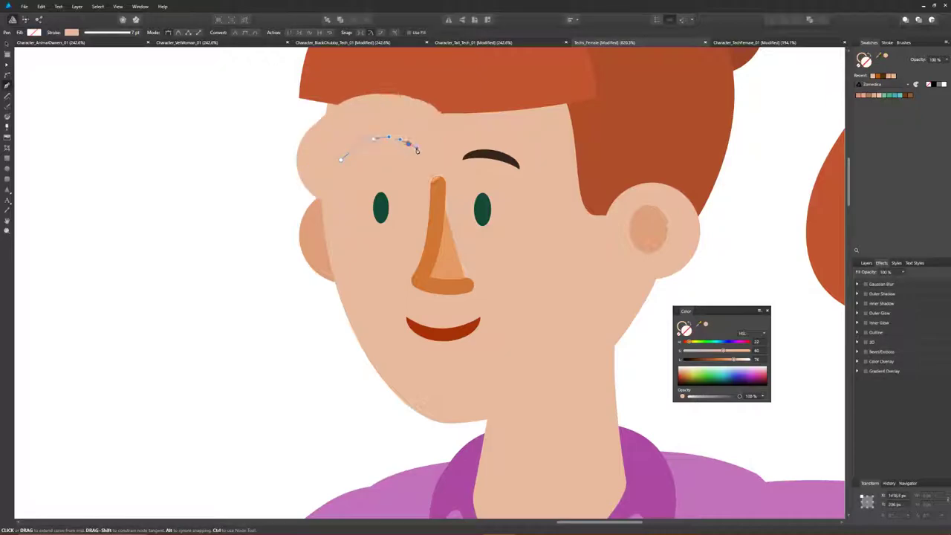
{"action": "scroll", "coordinate": [369, 150], "scroll_direction": "up", "scroll_amount": 2}
{"action": "key", "text": "a"}
{"action": "left_click", "coordinate": [334, 184]}
{"action": "left_click_drag", "start_coordinate": [365, 158], "coordinate": [344, 173]}
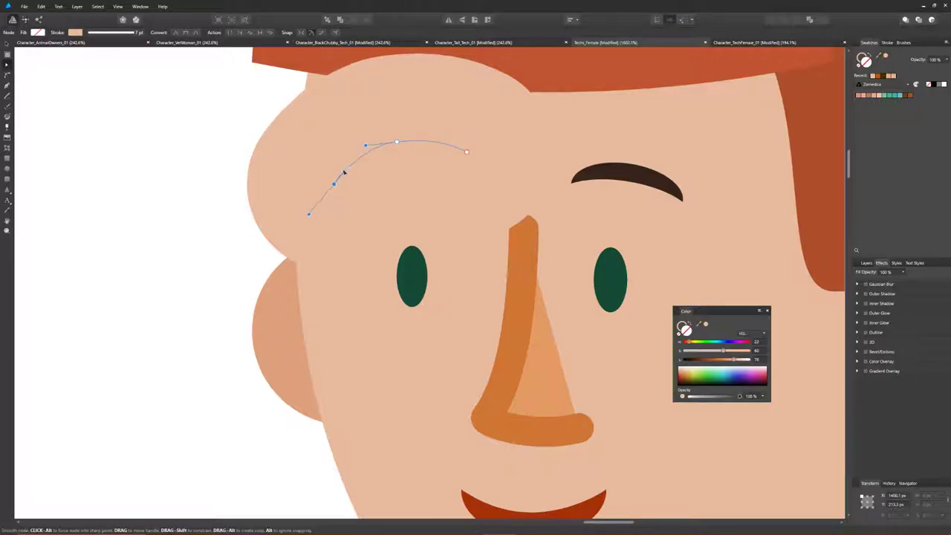
- Colour the eyebrow curve's stroke black and move both of its end nodes slightly outward
{"action": "left_click", "coordinate": [863, 57]}
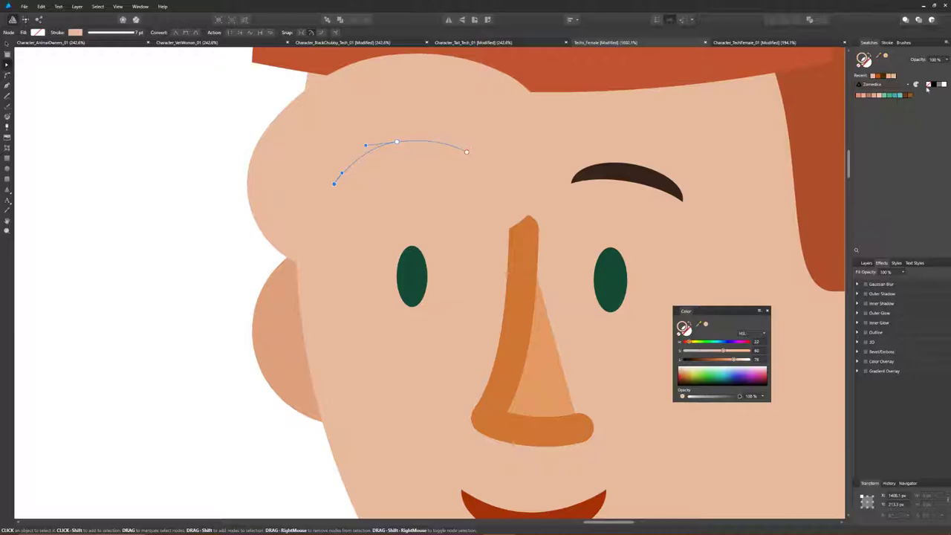
{"action": "left_click", "coordinate": [934, 85]}
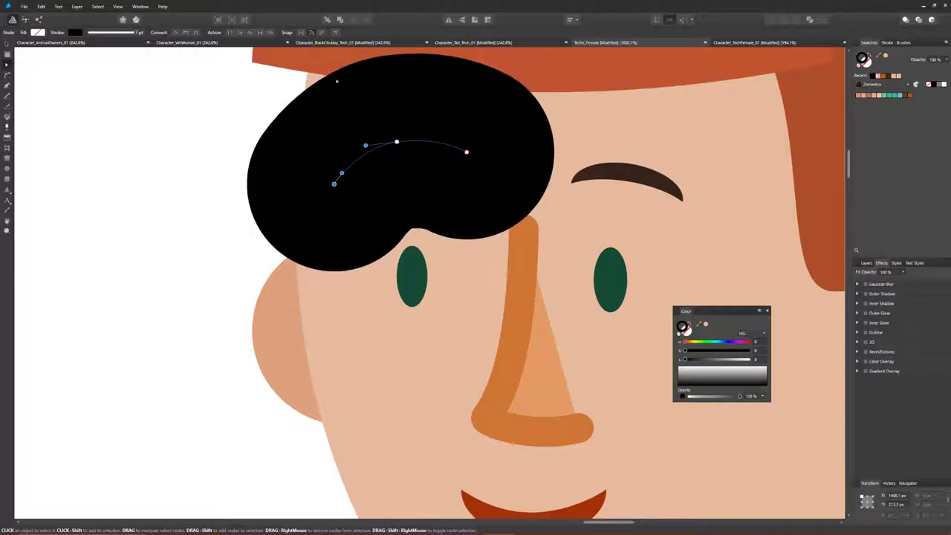
{"action": "left_click_drag", "start_coordinate": [333, 183], "coordinate": [330, 185]}
{"action": "mouse_move", "coordinate": [466, 152]}
{"action": "left_mouse_down"}
{"action": "mouse_move", "coordinate": [487, 162]}
{"action": "mouse_move", "coordinate": [477, 159]}
{"action": "left_mouse_up"}
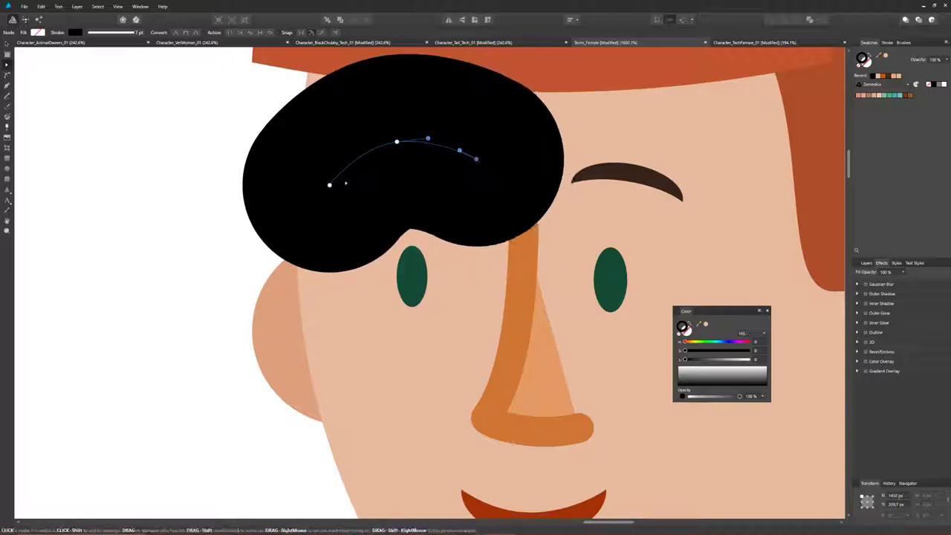
- Reshape the black eyebrow curve into a higher arch by adjusting its nodes and end handles
{"action": "key", "text": "ctrl+z"}
{"action": "key", "text": "ctrl+z"}
{"action": "left_click_drag", "start_coordinate": [325, 169], "coordinate": [325, 179]}
{"action": "mouse_move", "coordinate": [397, 142]}
{"action": "left_mouse_down"}
{"action": "mouse_move", "coordinate": [396, 86]}
{"action": "mouse_move", "coordinate": [399, 152]}
{"action": "left_mouse_up"}
{"action": "key", "text": "ctrl+shift+z"}
{"action": "key", "text": "ctrl+z"}
{"action": "key", "text": "ctrl+shift+z"}
{"action": "left_click_drag", "start_coordinate": [460, 150], "coordinate": [465, 144]}
{"action": "mouse_move", "coordinate": [324, 178]}
{"action": "left_mouse_down"}
{"action": "mouse_move", "coordinate": [325, 140]}
{"action": "mouse_move", "coordinate": [343, 144]}
{"action": "left_mouse_up"}
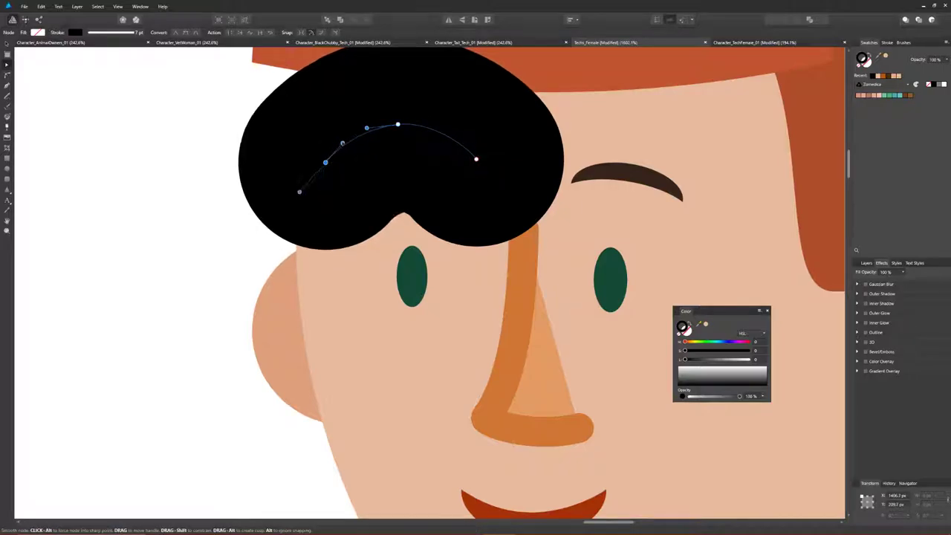
{"action": "scroll", "coordinate": [365, 208], "scroll_direction": "down", "scroll_amount": 6}
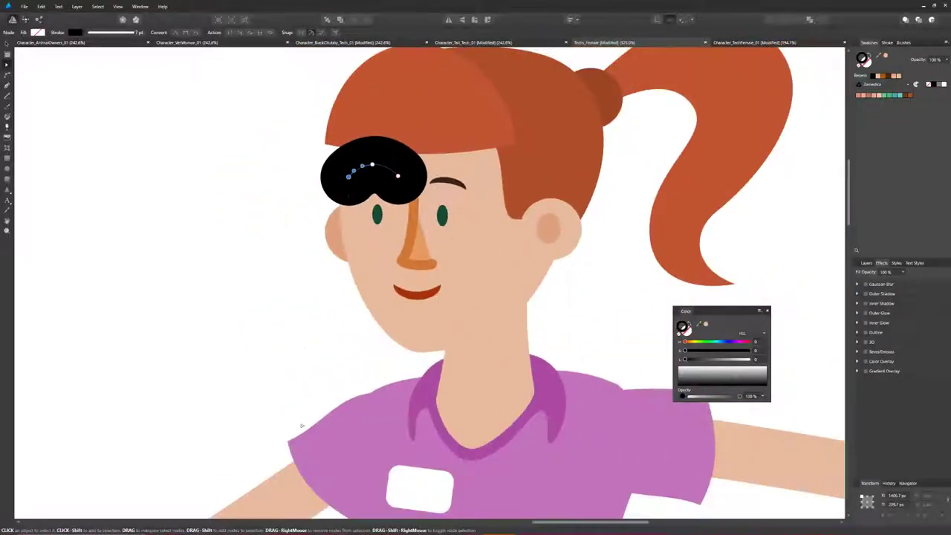
- Switch back to Moho and reduce the line width at the nose's top point on the Head layer to 18 percent at frame 98
{"action": "mouse_move", "coordinate": [375, 529]}
{"action": "left_click", "coordinate": [578, 527]}
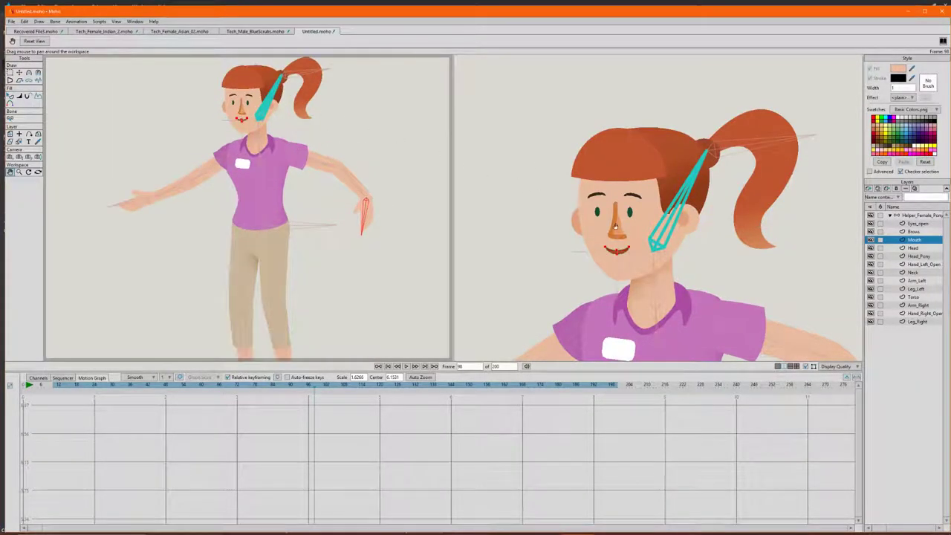
{"action": "scroll", "coordinate": [616, 228], "scroll_direction": "up", "scroll_amount": 5}
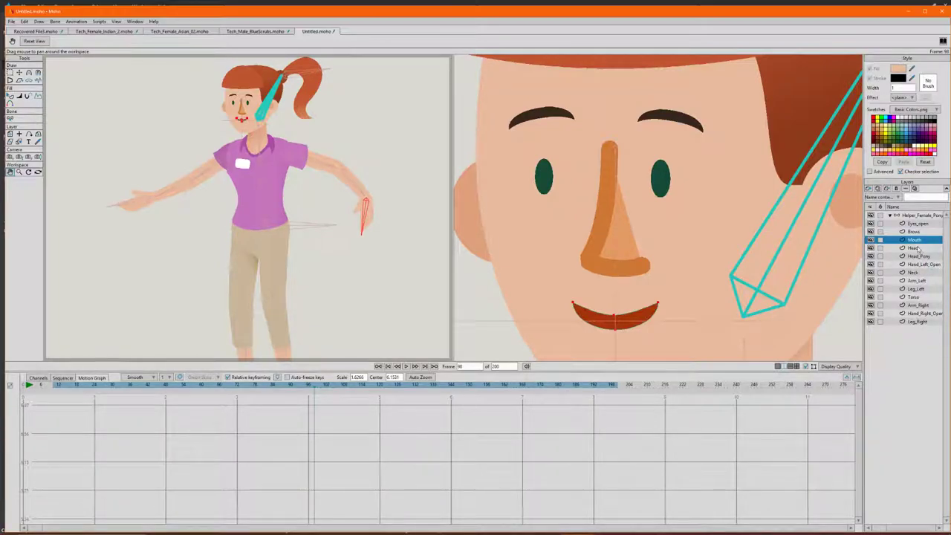
{"action": "left_click", "coordinate": [918, 248]}
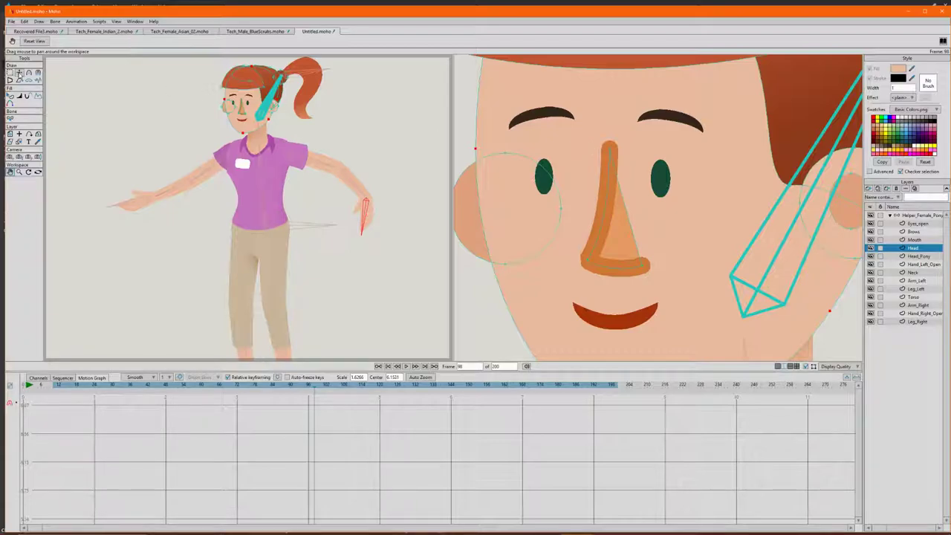
{"action": "left_click", "coordinate": [19, 73]}
{"action": "left_click", "coordinate": [609, 151]}
{"action": "left_click", "coordinate": [20, 96]}
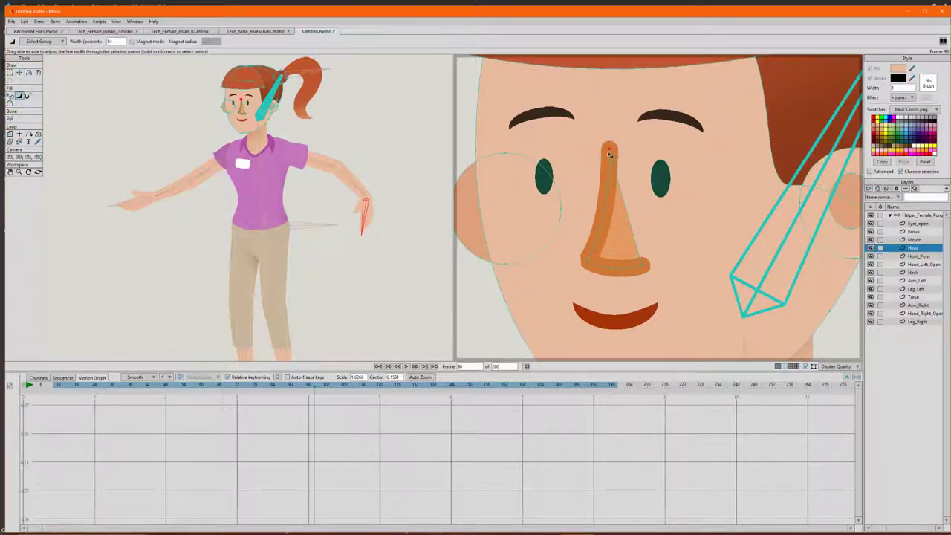
{"action": "left_click_drag", "start_coordinate": [609, 152], "coordinate": [607, 153]}
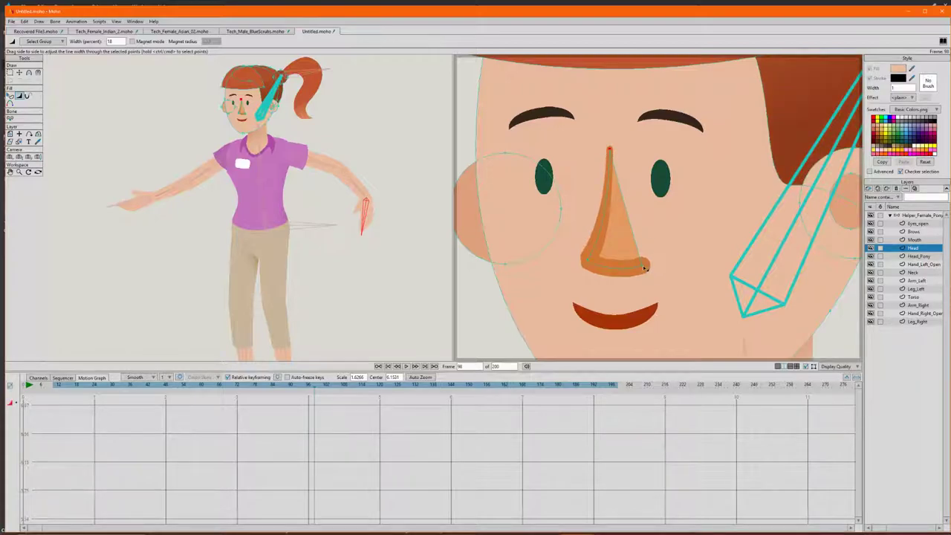
- Set the line width at the end point of the nose's base line to 34 percent
{"action": "left_click_drag", "start_coordinate": [644, 266], "coordinate": [643, 265]}
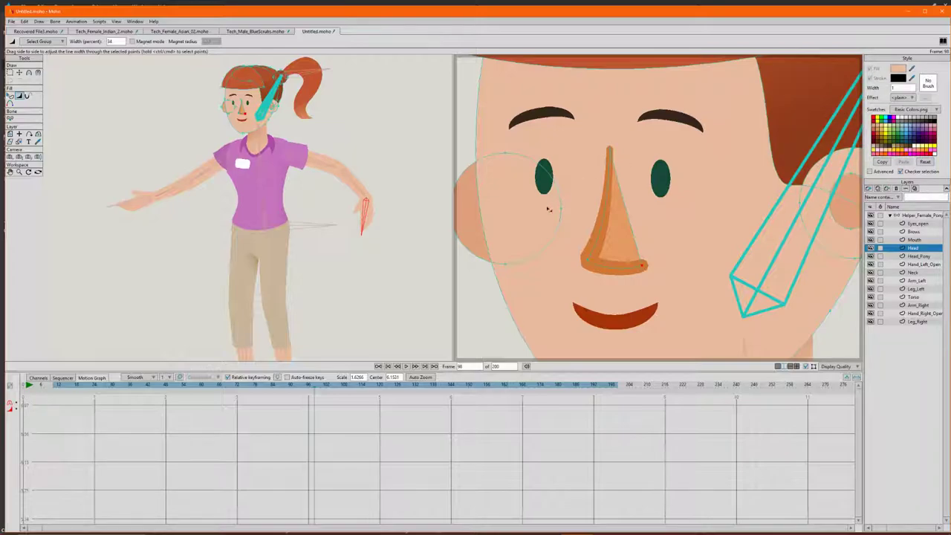
{"action": "scroll", "coordinate": [554, 208], "scroll_direction": "down", "scroll_amount": 3}
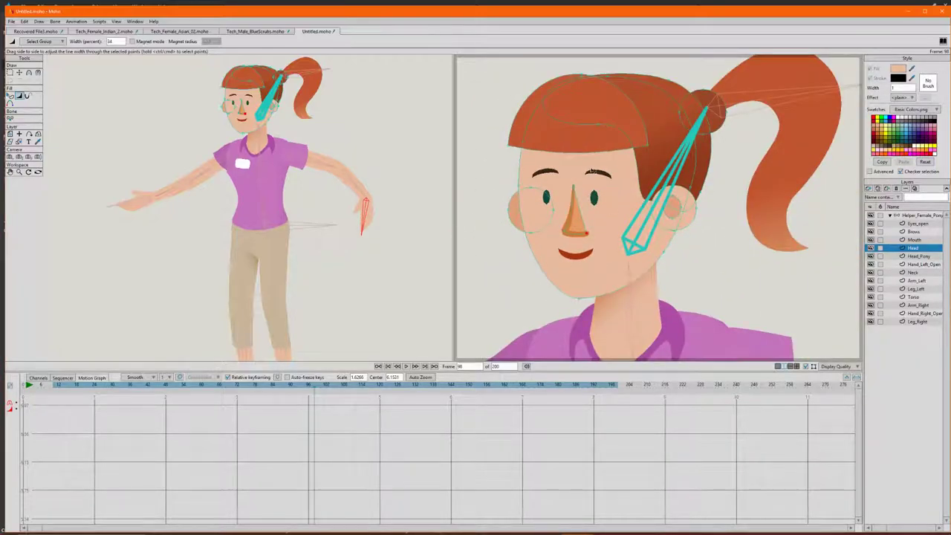
{"action": "scroll", "coordinate": [582, 170], "scroll_direction": "up", "scroll_amount": 2}
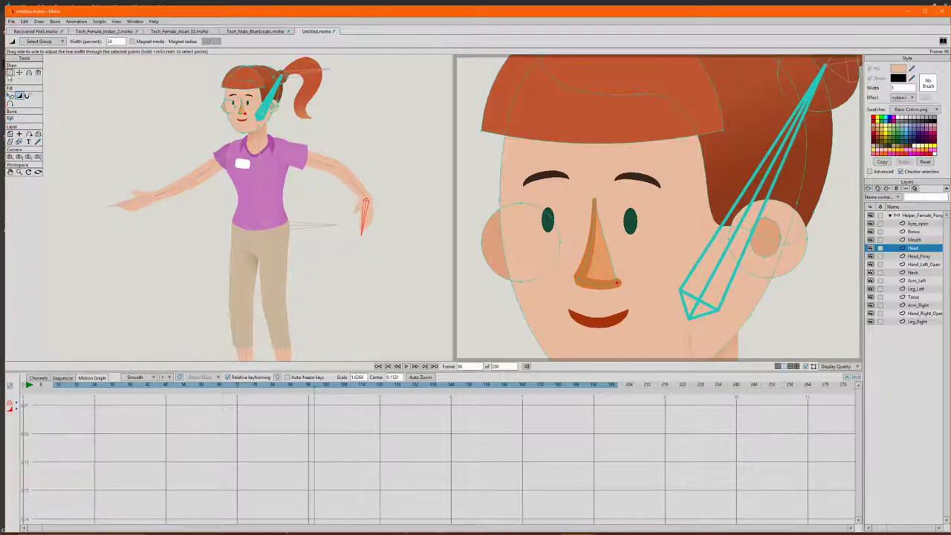
- Select the Brows layer, examine the point layout of both eyebrows with Select Points, and clear the point selection
{"action": "left_click", "coordinate": [10, 73]}
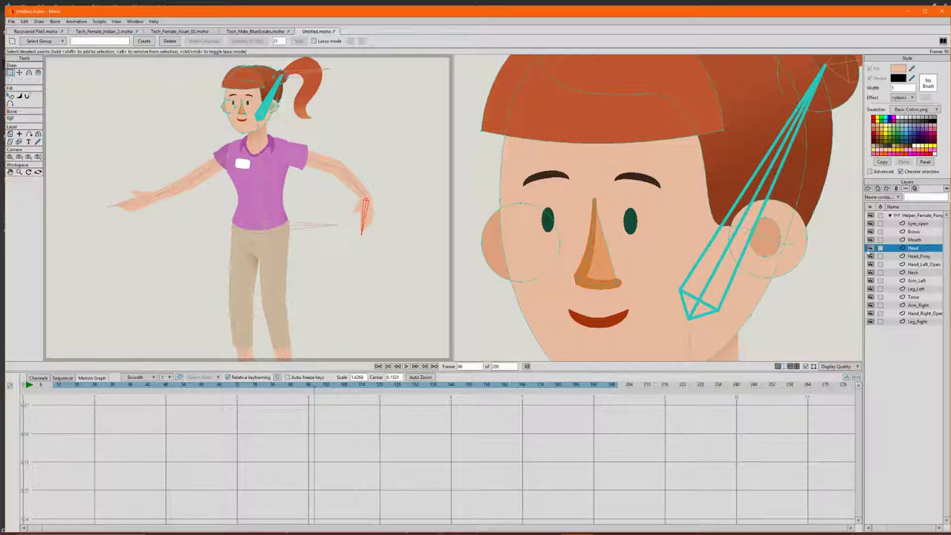
{"action": "left_click", "coordinate": [914, 231]}
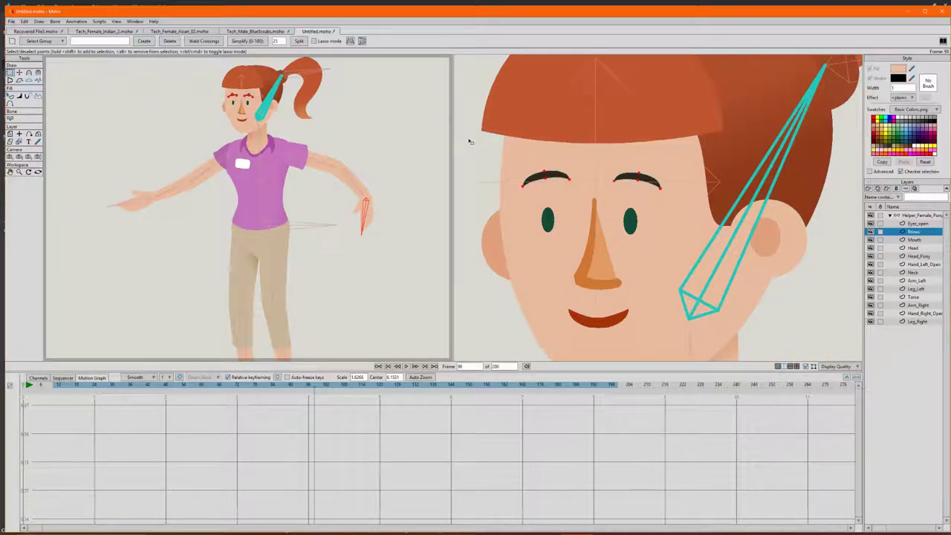
{"action": "scroll", "coordinate": [495, 155], "scroll_direction": "down", "scroll_amount": 4}
{"action": "scroll", "coordinate": [494, 117], "scroll_direction": "up", "scroll_amount": 3}
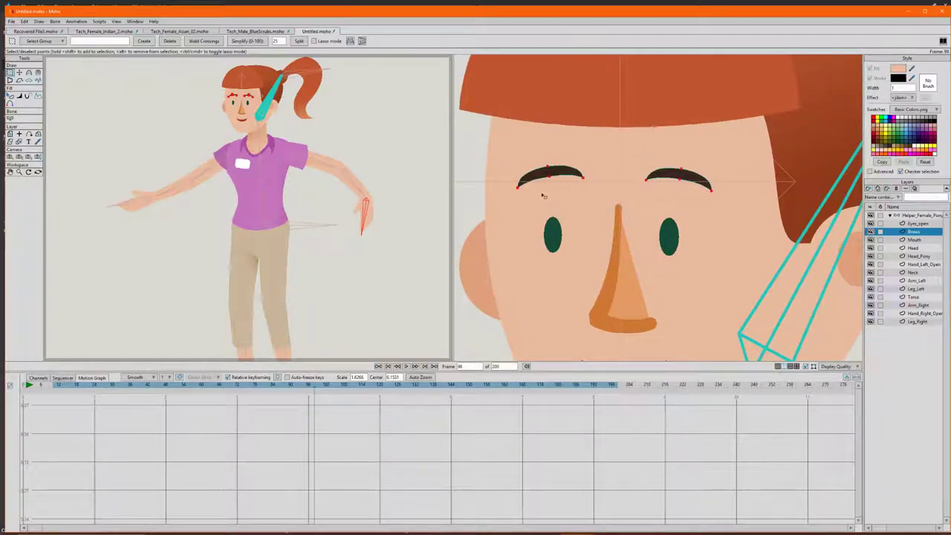
{"action": "scroll", "coordinate": [543, 224], "scroll_direction": "down", "scroll_amount": 3}
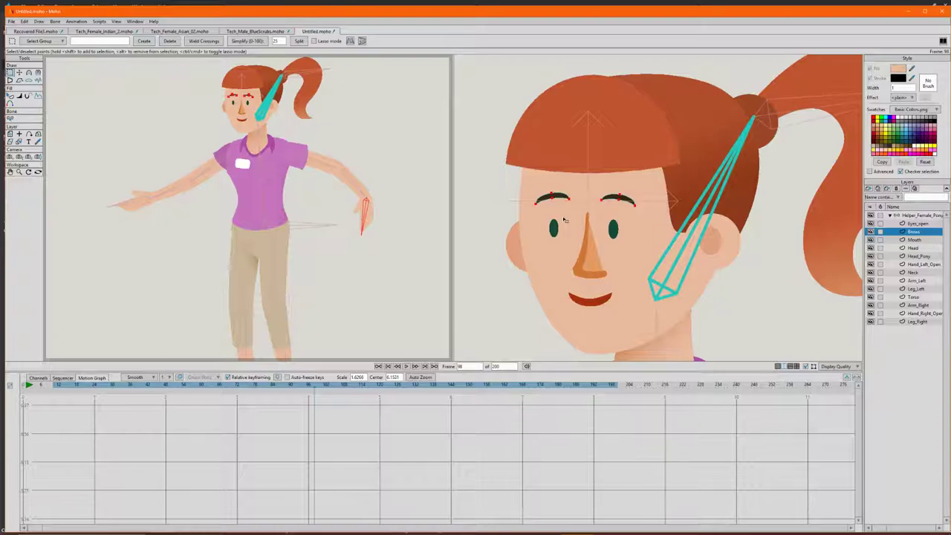
{"action": "scroll", "coordinate": [565, 220], "scroll_direction": "up", "scroll_amount": 1}
{"action": "scroll", "coordinate": [542, 185], "scroll_direction": "up", "scroll_amount": 2}
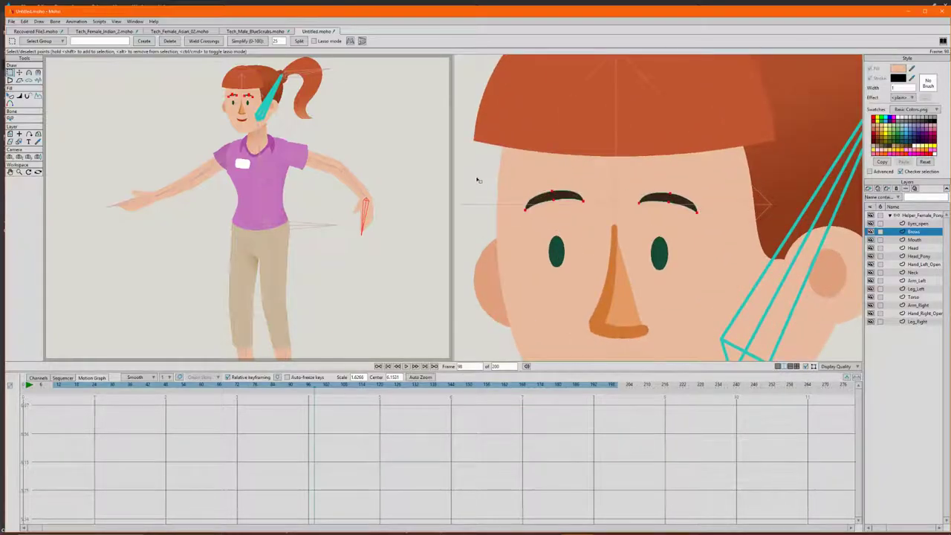
{"action": "scroll", "coordinate": [479, 180], "scroll_direction": "up", "scroll_amount": 2}
{"action": "left_click", "coordinate": [487, 178]}
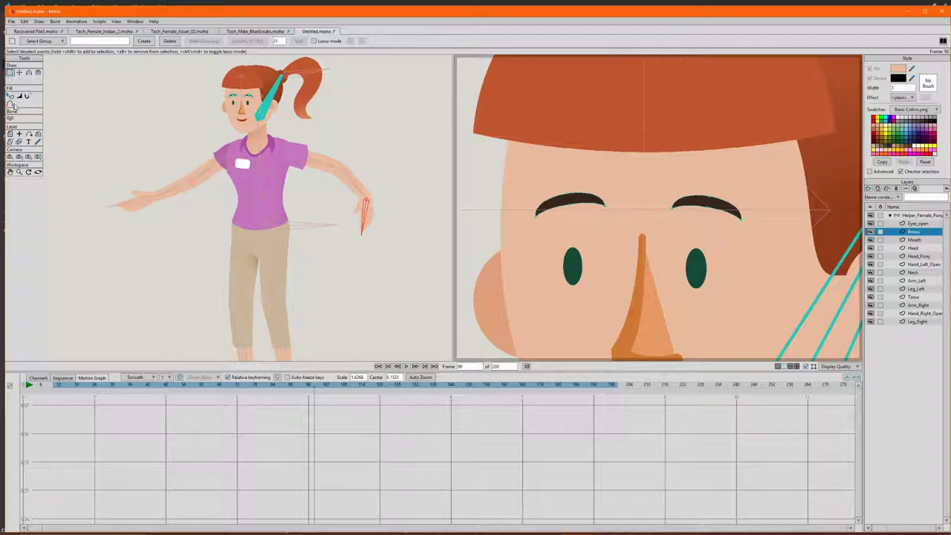
- Return to frame 0 and draw a freehand arched stroke just above the left-hand eyebrow
{"action": "left_click", "coordinate": [38, 398]}
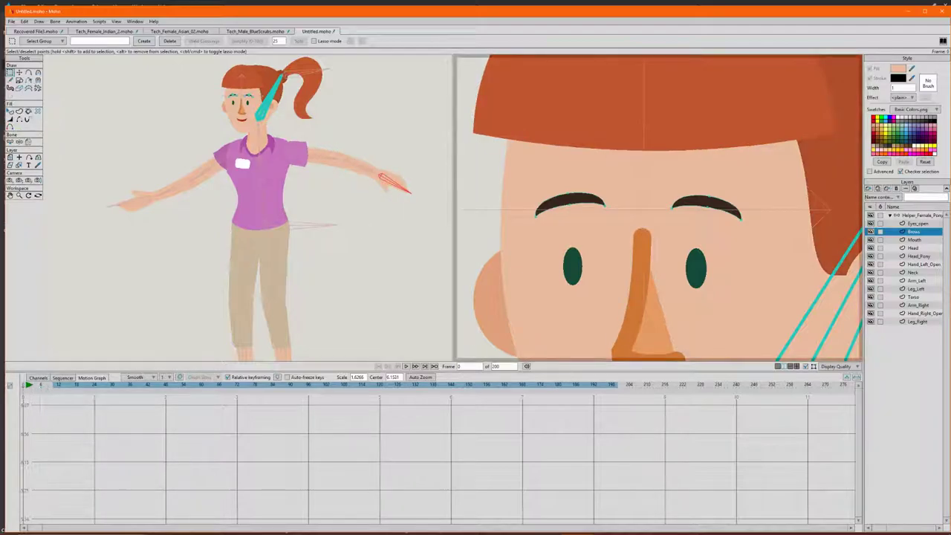
{"action": "left_click", "coordinate": [10, 81]}
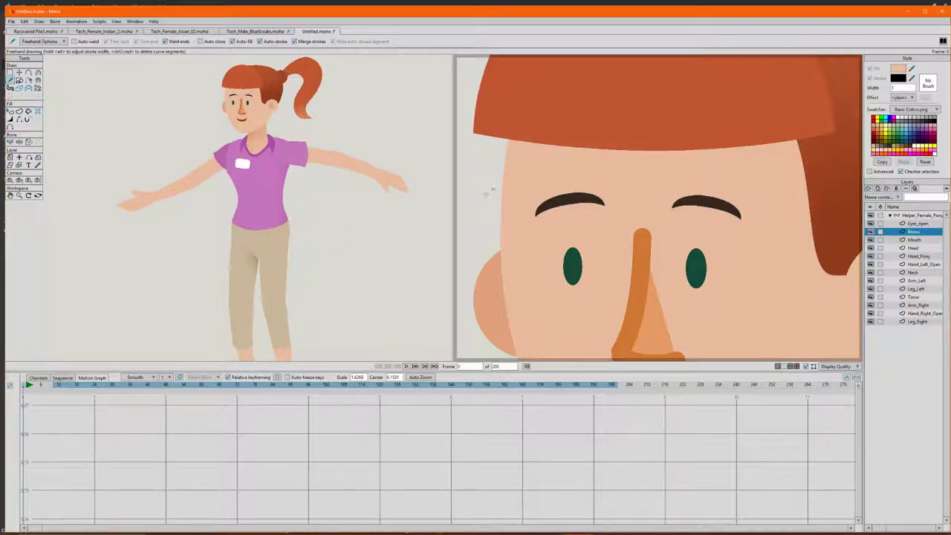
{"action": "mouse_move", "coordinate": [490, 199]}
{"action": "left_mouse_down"}
{"action": "mouse_move", "coordinate": [549, 171]}
{"action": "mouse_move", "coordinate": [601, 181]}
{"action": "left_mouse_up"}
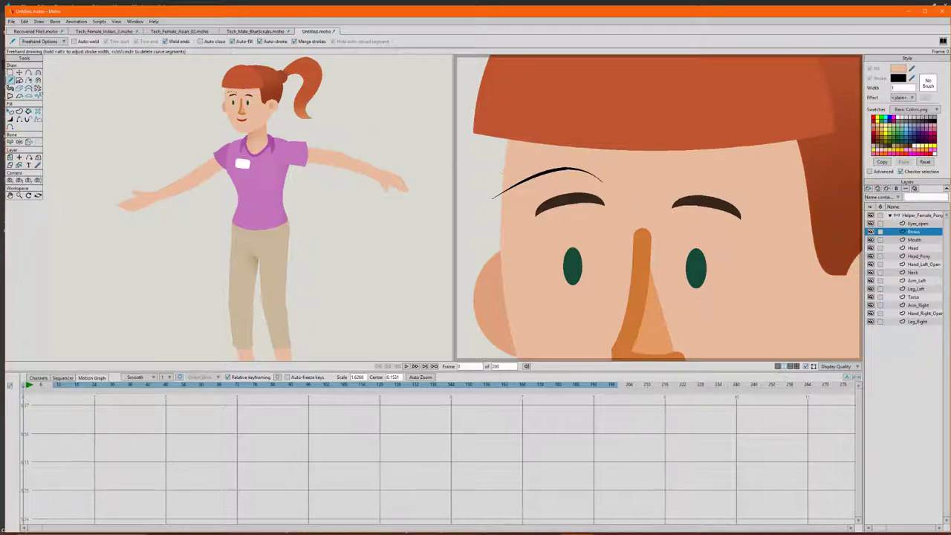
- Reshape the new stroke into a tighter arch hugging the left-hand eyebrow by moving its end points and middle point
{"action": "left_click", "coordinate": [20, 72]}
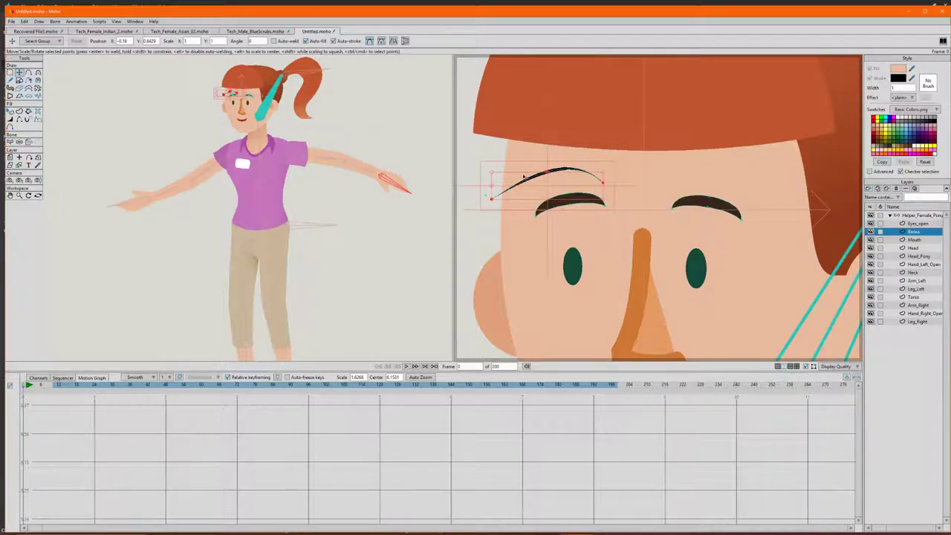
{"action": "mouse_move", "coordinate": [492, 200]}
{"action": "left_mouse_down"}
{"action": "mouse_move", "coordinate": [483, 203]}
{"action": "mouse_move", "coordinate": [511, 194]}
{"action": "left_mouse_up"}
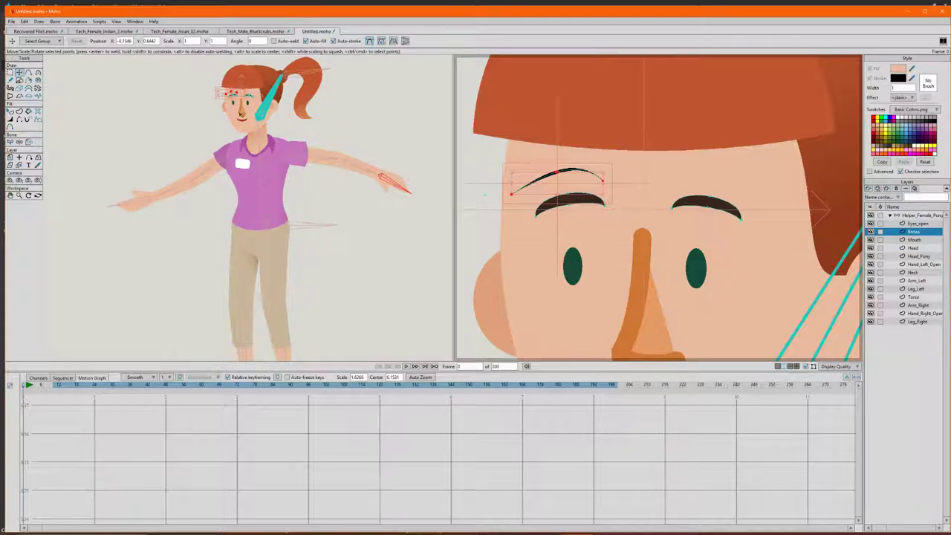
{"action": "key", "text": "Escape"}
{"action": "left_click", "coordinate": [555, 174]}
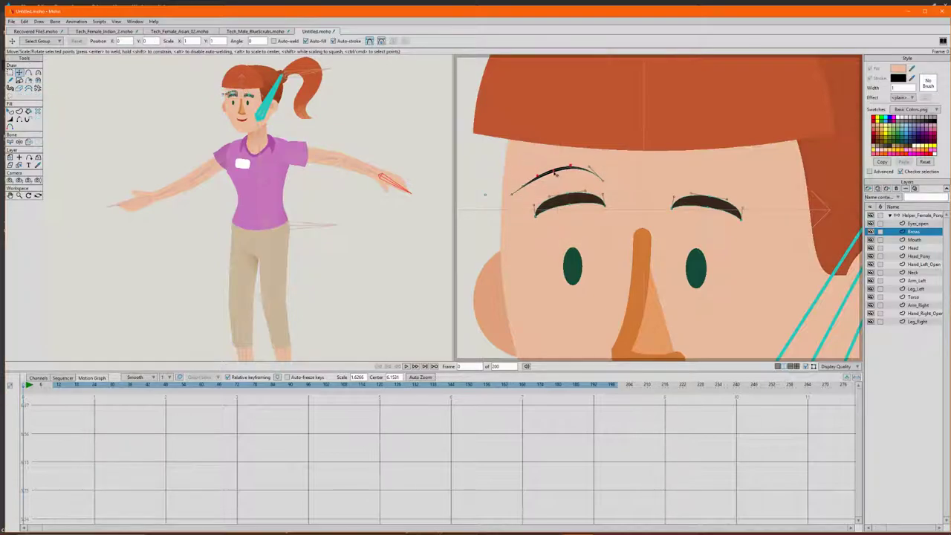
{"action": "left_click_drag", "start_coordinate": [510, 197], "coordinate": [528, 194]}
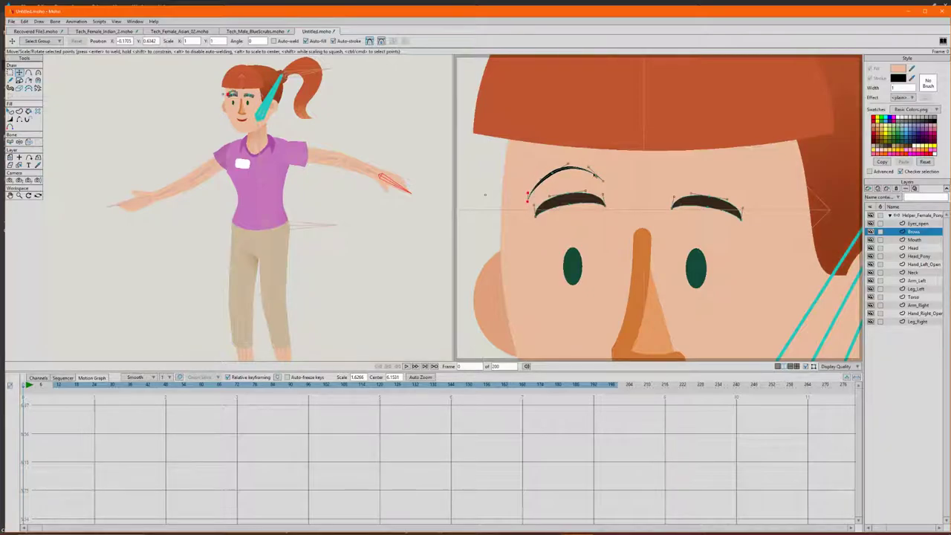
{"action": "left_click_drag", "start_coordinate": [603, 182], "coordinate": [611, 201]}
{"action": "left_click_drag", "start_coordinate": [552, 173], "coordinate": [552, 183]}
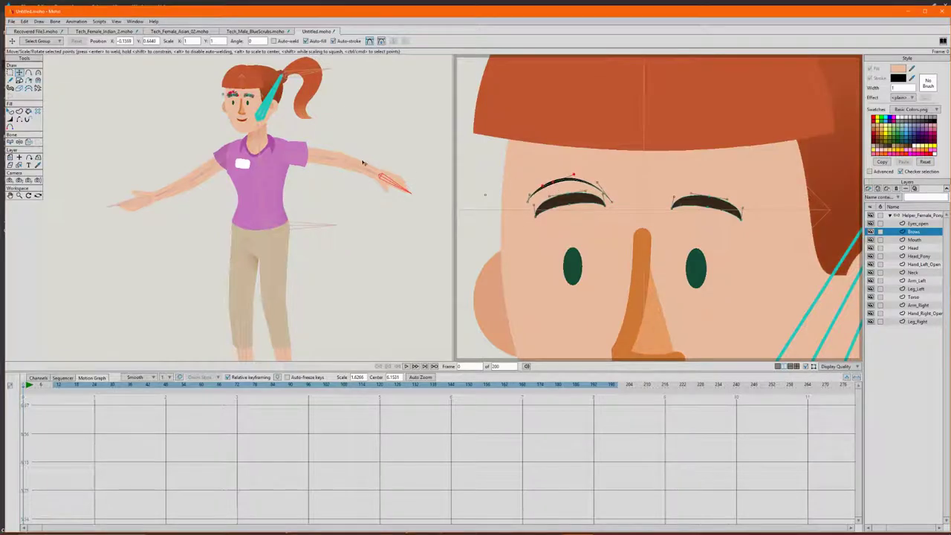
- Adjust the new stroke's line width point by point, making the middle and outer end thicker and the inner end tapered
{"action": "left_click", "coordinate": [10, 119]}
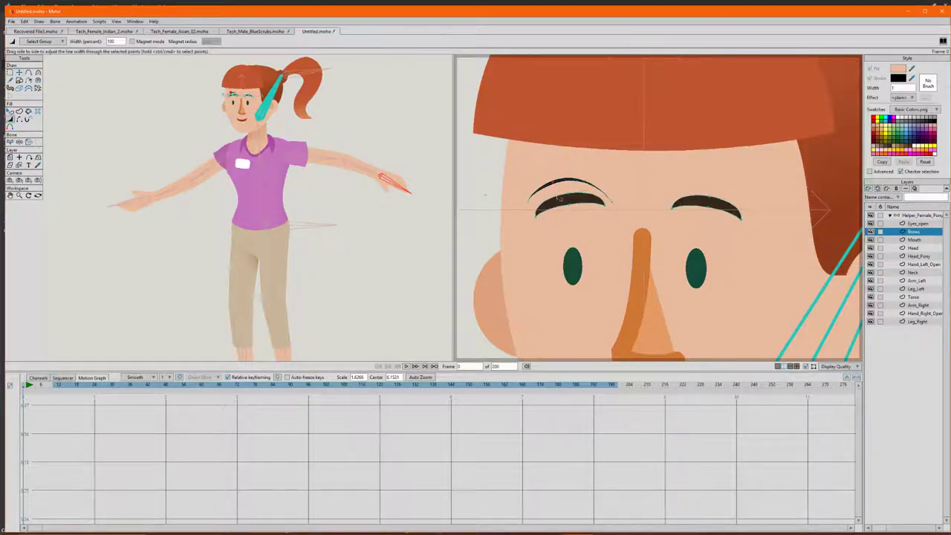
{"action": "left_click_drag", "start_coordinate": [553, 182], "coordinate": [621, 204]}
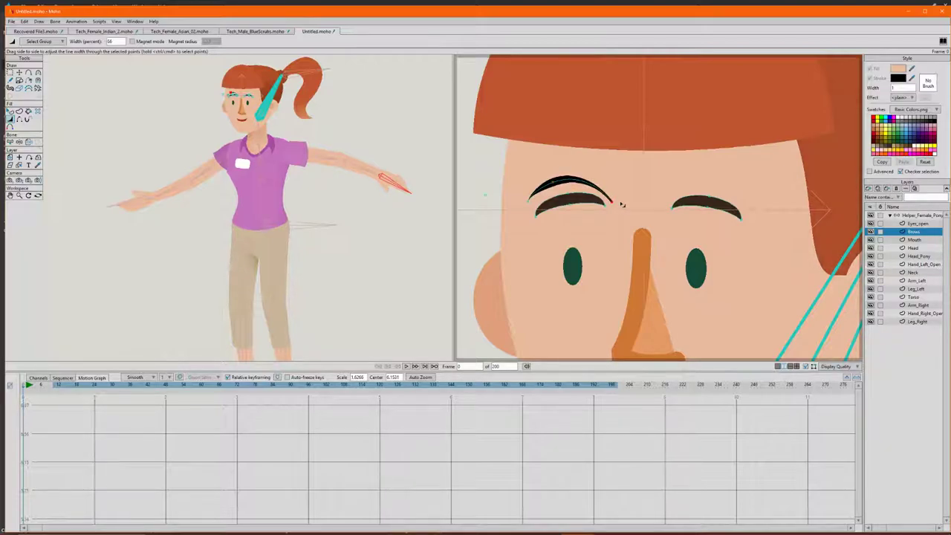
{"action": "left_click_drag", "start_coordinate": [529, 202], "coordinate": [557, 216]}
- Delete the old brown filled shape of the left-hand eyebrow
{"action": "key", "text": "g"}
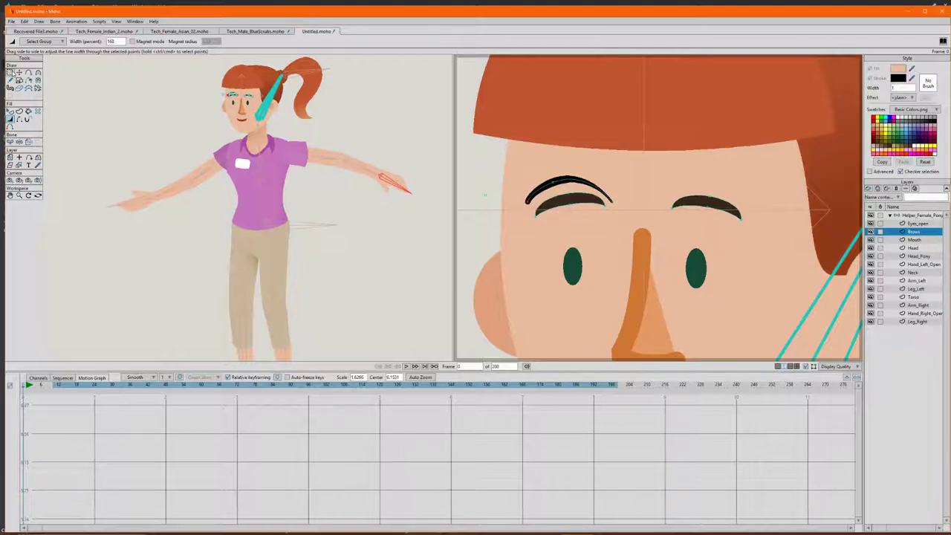
{"action": "left_click", "coordinate": [565, 200]}
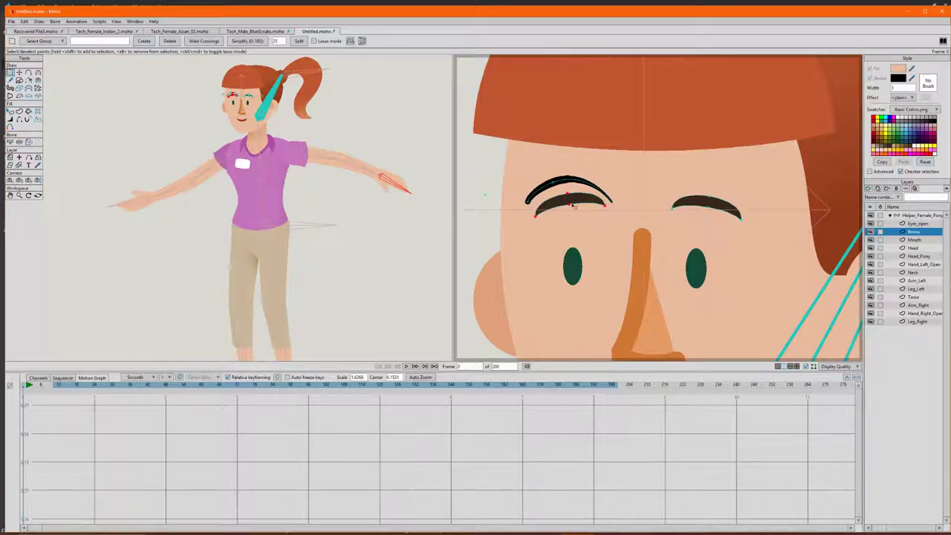
{"action": "key", "text": "Delete"}
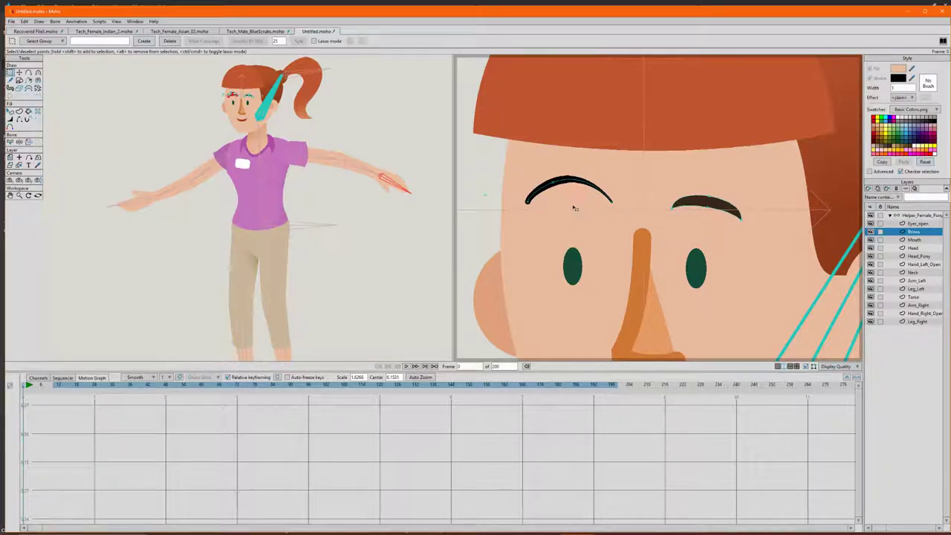
- Select the whole black eyebrow stroke and move it down into the old left-hand eyebrow's place
{"action": "double_click", "coordinate": [561, 184]}
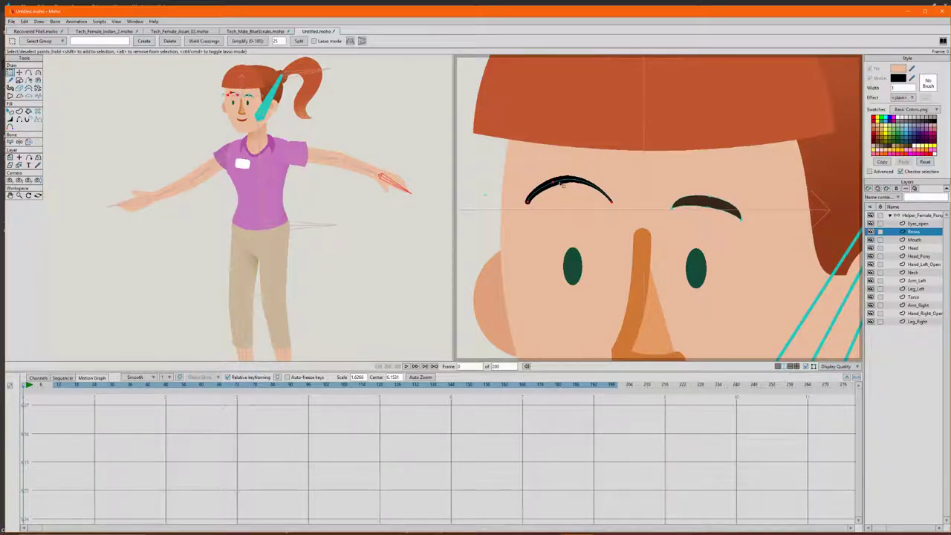
{"action": "key", "text": "t"}
{"action": "left_click_drag", "start_coordinate": [561, 184], "coordinate": [563, 199]}
{"action": "scroll", "coordinate": [624, 225], "scroll_direction": "up", "scroll_amount": 2}
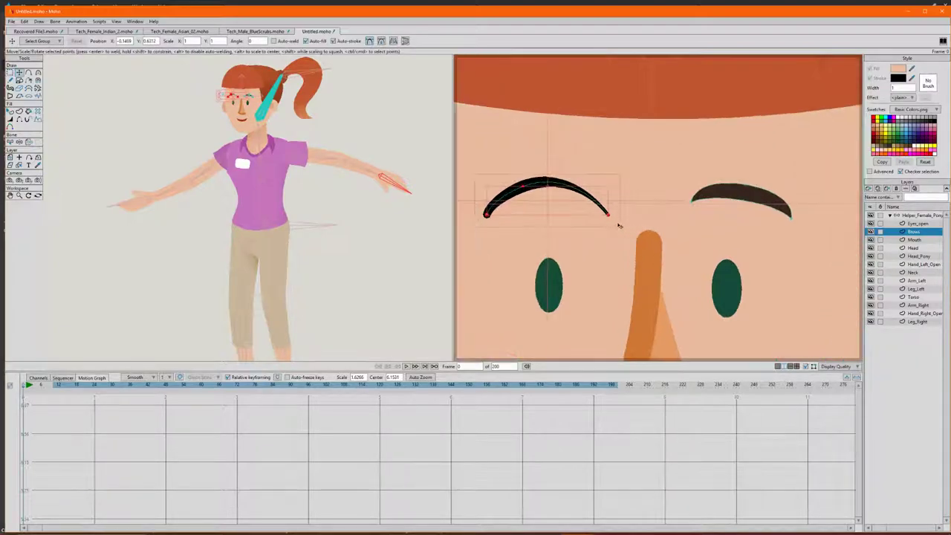
- Pull the black eyebrow's inner end inward and adjust its middle point and handles for a smoother, flatter arch
{"action": "left_click", "coordinate": [622, 183]}
{"action": "left_click_drag", "start_coordinate": [608, 214], "coordinate": [590, 190]}
{"action": "mouse_move", "coordinate": [525, 187]}
{"action": "left_mouse_down"}
{"action": "mouse_move", "coordinate": [527, 153]}
{"action": "mouse_move", "coordinate": [505, 153]}
{"action": "mouse_move", "coordinate": [524, 188]}
{"action": "mouse_move", "coordinate": [517, 173]}
{"action": "left_mouse_up"}
{"action": "key", "text": "ctrl+z"}
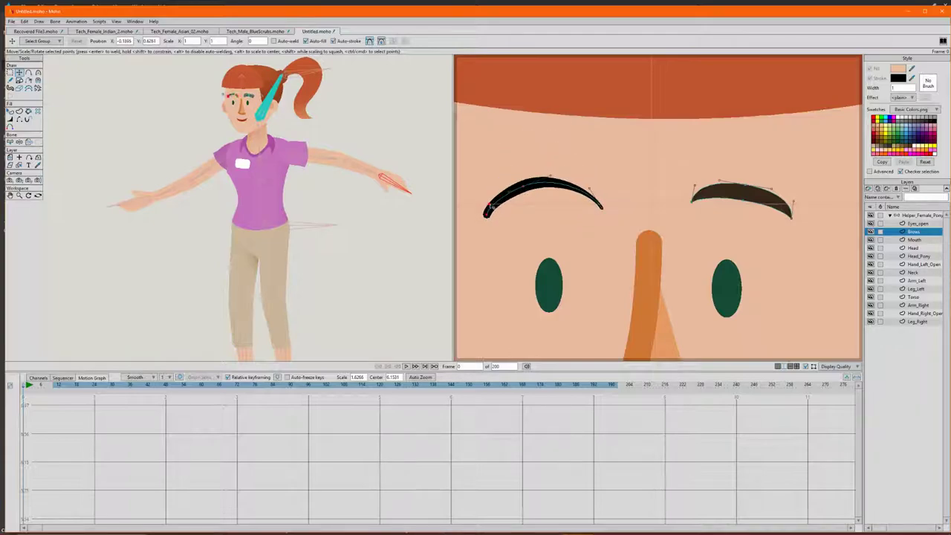
{"action": "left_click_drag", "start_coordinate": [508, 192], "coordinate": [544, 186]}
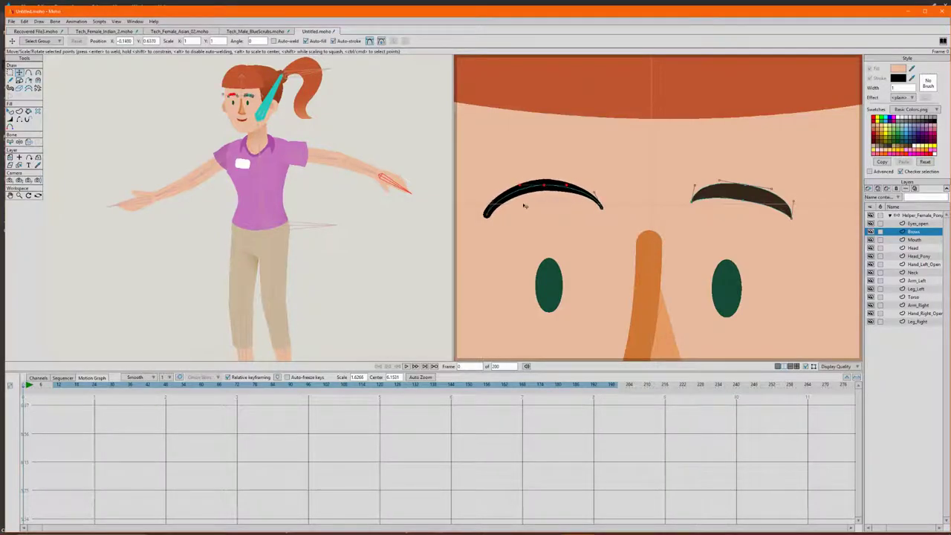
- Set the line width at the black eyebrow's middle point to 382 percent
{"action": "scroll", "coordinate": [528, 211], "scroll_direction": "down", "scroll_amount": 5}
{"action": "scroll", "coordinate": [640, 206], "scroll_direction": "up", "scroll_amount": 2}
{"action": "scroll", "coordinate": [466, 198], "scroll_direction": "up", "scroll_amount": 2}
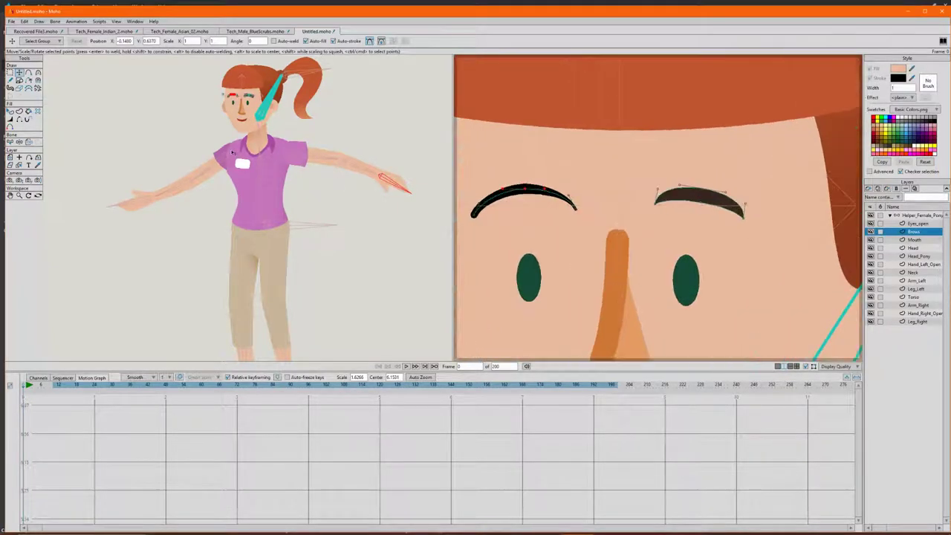
{"action": "left_click", "coordinate": [10, 119]}
{"action": "left_click_drag", "start_coordinate": [525, 190], "coordinate": [554, 191]}
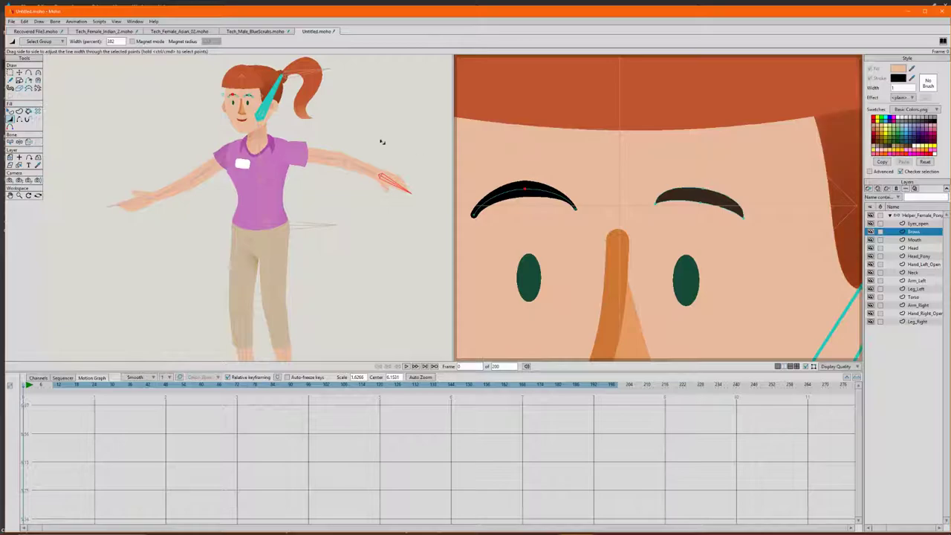
- Draw a freehand arched stroke over the right-hand eyebrow and delete the old brown shape beneath it
{"action": "left_click", "coordinate": [10, 80]}
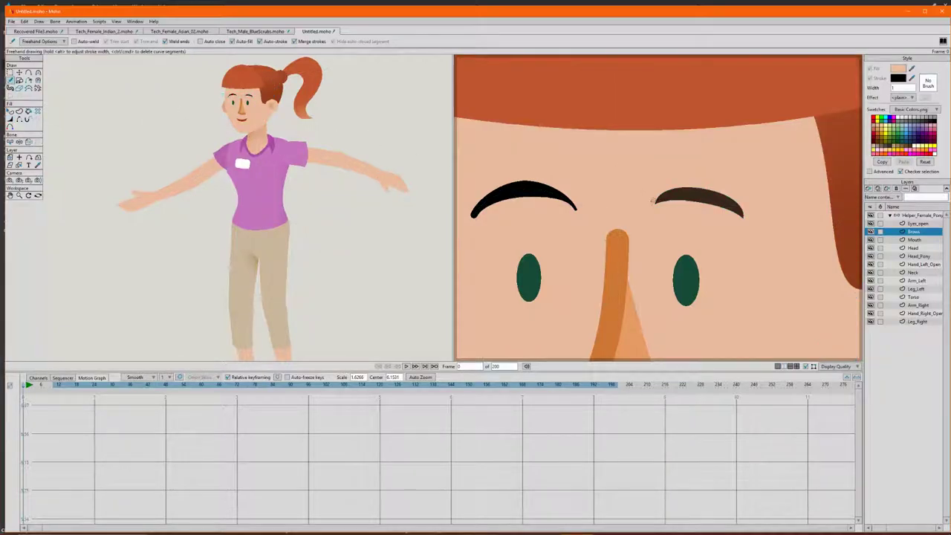
{"action": "mouse_move", "coordinate": [652, 200]}
{"action": "left_mouse_down"}
{"action": "mouse_move", "coordinate": [695, 189]}
{"action": "mouse_move", "coordinate": [758, 211]}
{"action": "left_mouse_up"}
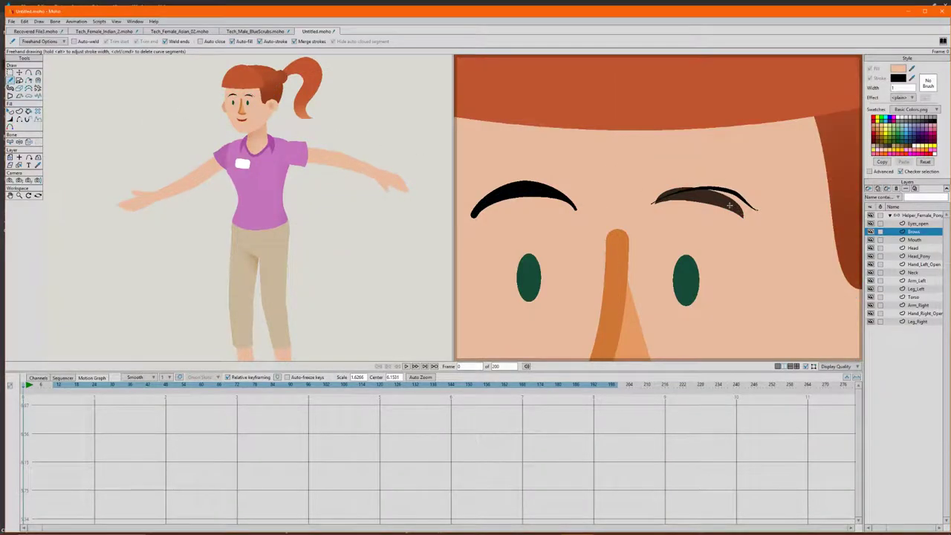
{"action": "key", "text": "t"}
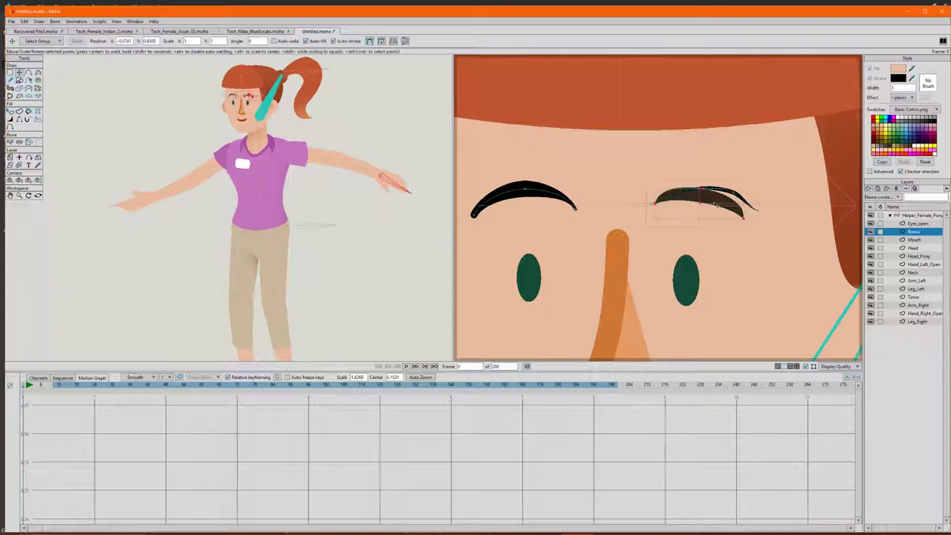
{"action": "key", "text": "Delete"}
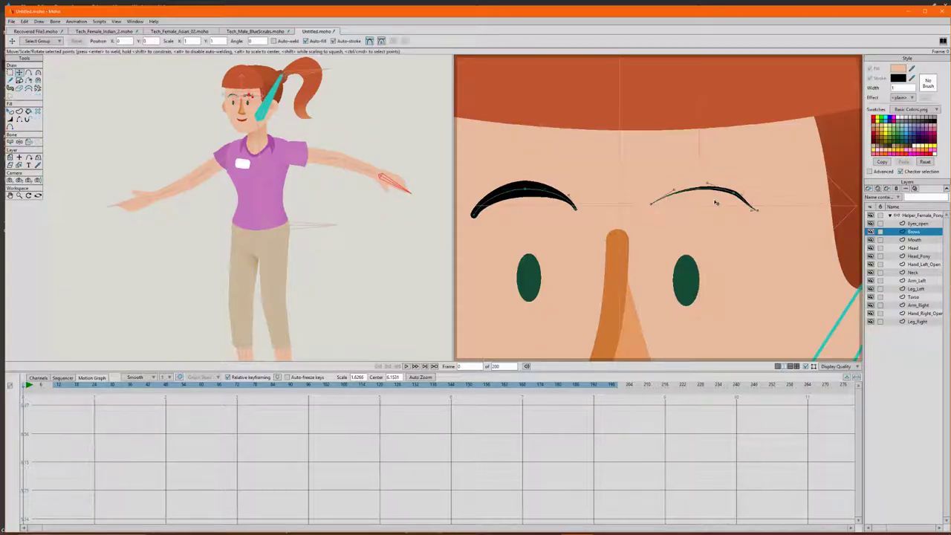
- Reshape the right-hand eyebrow stroke into an even arch by repositioning its end points, middle point and handles
{"action": "left_click_drag", "start_coordinate": [652, 206], "coordinate": [644, 206]}
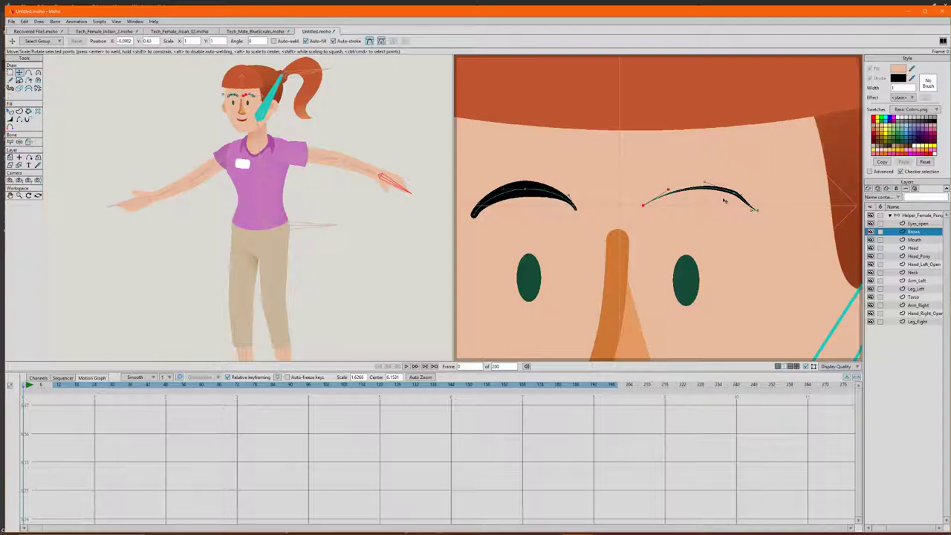
{"action": "left_click_drag", "start_coordinate": [735, 194], "coordinate": [695, 196]}
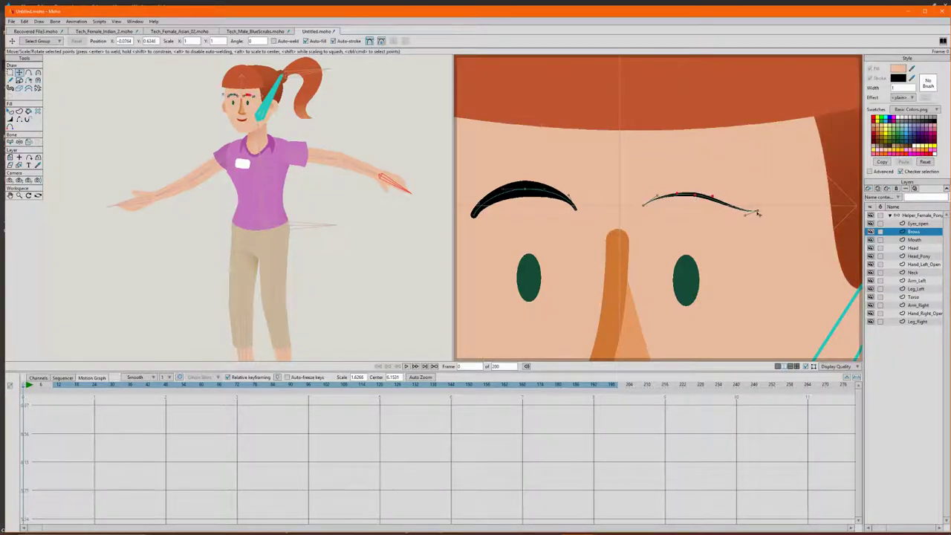
{"action": "left_click_drag", "start_coordinate": [758, 214], "coordinate": [677, 191]}
{"action": "left_click", "coordinate": [677, 190], "text": "shift"}
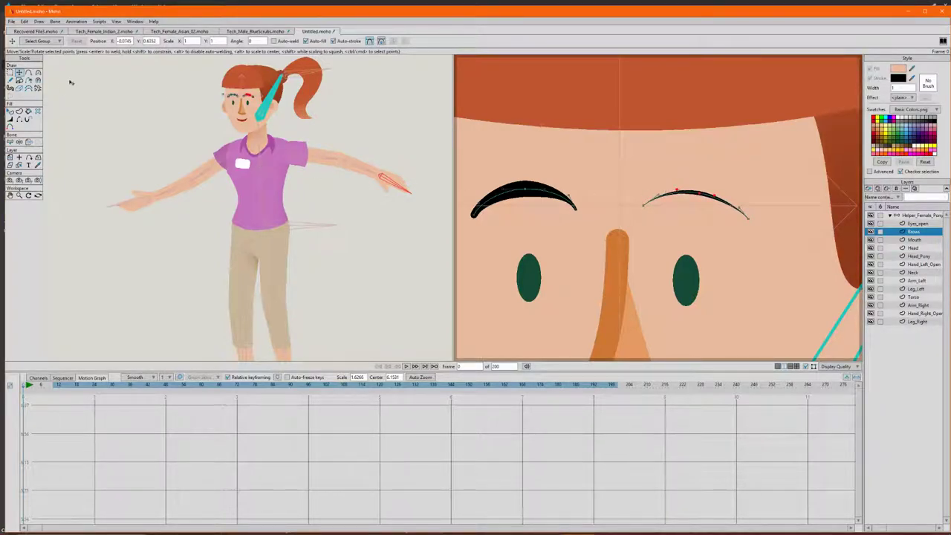
- Widen the line through the right-hand eyebrow's inner arch points with the Line Width tool so it tapers toward the ends
{"action": "left_click", "coordinate": [10, 119]}
{"action": "left_click_drag", "start_coordinate": [645, 206], "coordinate": [777, 217]}
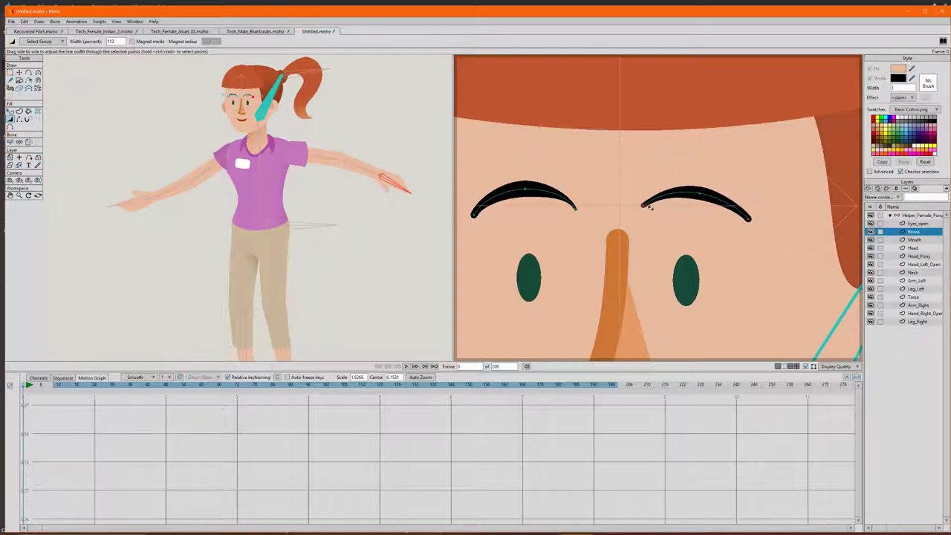
{"action": "scroll", "coordinate": [648, 208], "scroll_direction": "down", "scroll_amount": 5}
{"action": "scroll", "coordinate": [696, 218], "scroll_direction": "up", "scroll_amount": 2}
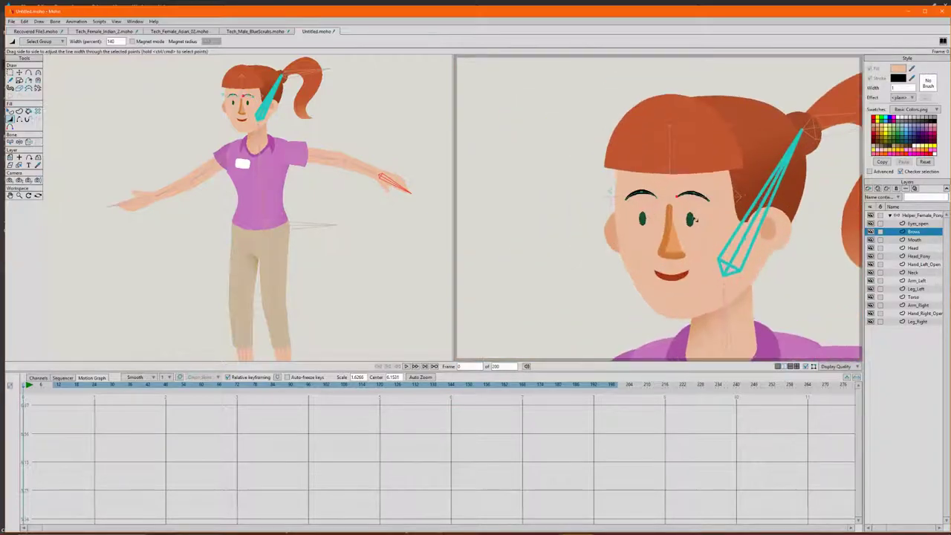
- Render a preview of the current frame and close it
{"action": "key", "text": "ctrl+r"}
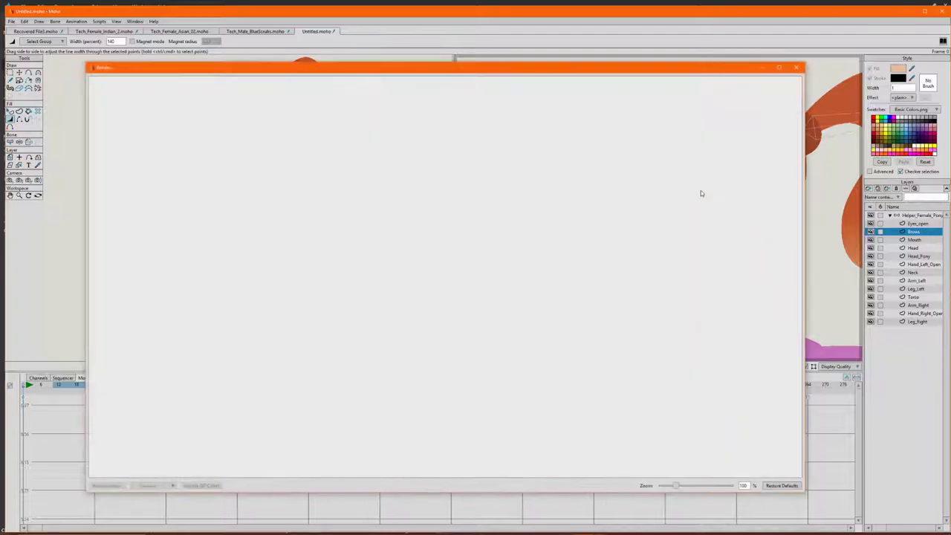
{"action": "left_click", "coordinate": [796, 68]}
{"action": "scroll", "coordinate": [706, 188], "scroll_direction": "up", "scroll_amount": 2}
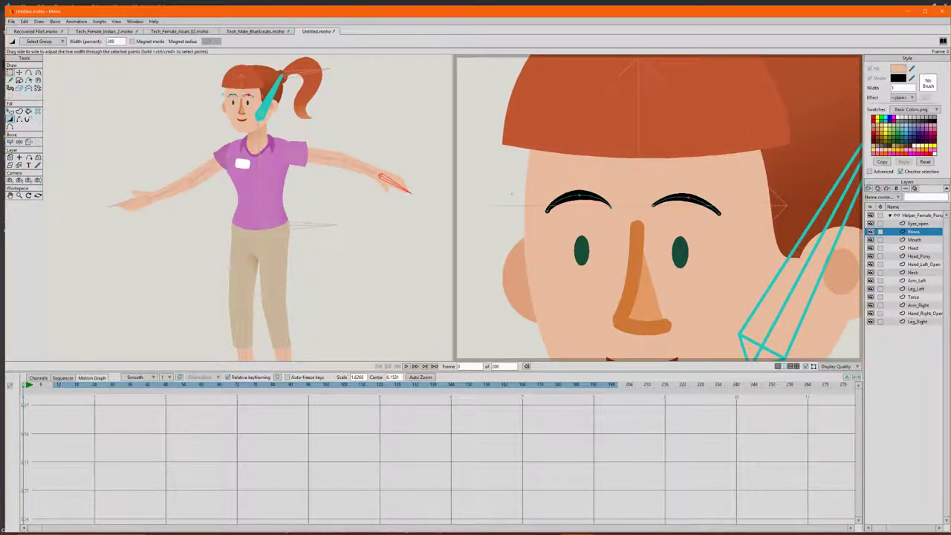
- Try to recolour all points of both eyebrows with a medium brown stroke, red 137 and blue 55
{"action": "key", "text": "g"}
{"action": "key", "text": "ctrl+a"}
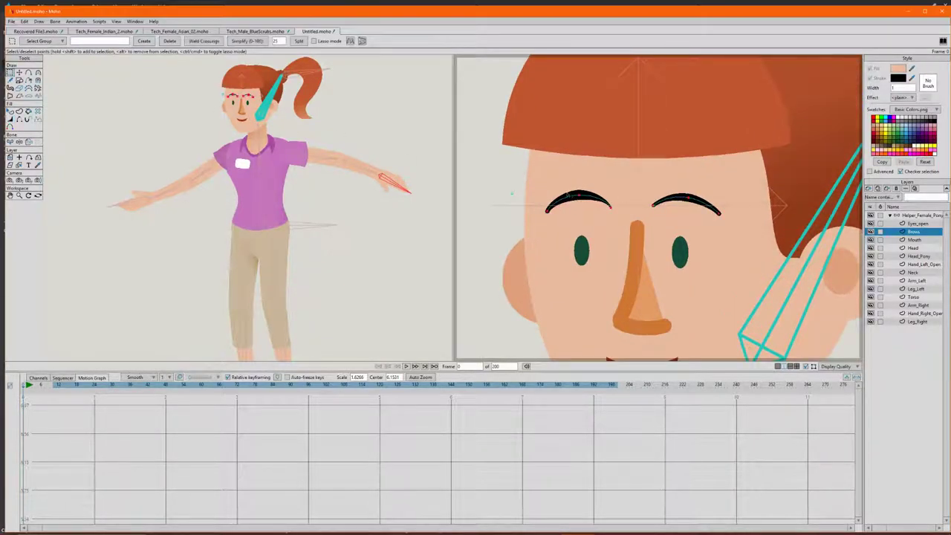
{"action": "left_click", "coordinate": [900, 79]}
{"action": "left_click", "coordinate": [520, 276]}
{"action": "left_click_drag", "start_coordinate": [520, 275], "coordinate": [521, 277]}
{"action": "left_click_drag", "start_coordinate": [462, 227], "coordinate": [466, 240]}
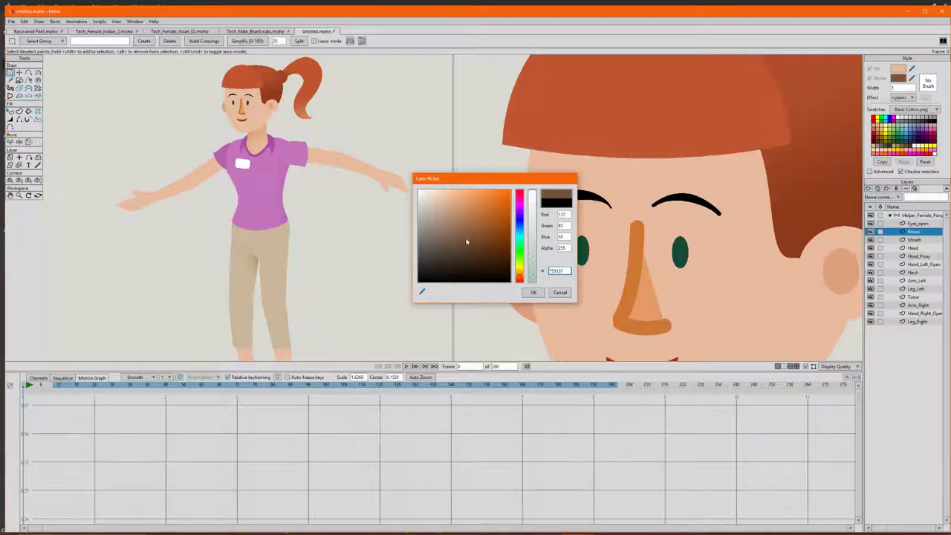
{"action": "left_click", "coordinate": [532, 292]}
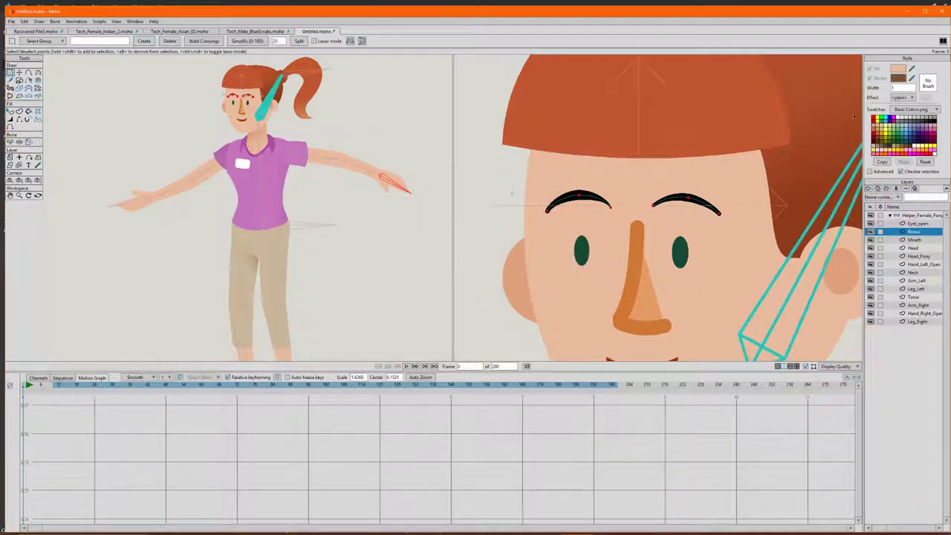
- Reselect both eyebrows and try a darker brown stroke colour, then reselect the Brows layer
{"action": "left_click_drag", "start_coordinate": [501, 171], "coordinate": [738, 223]}
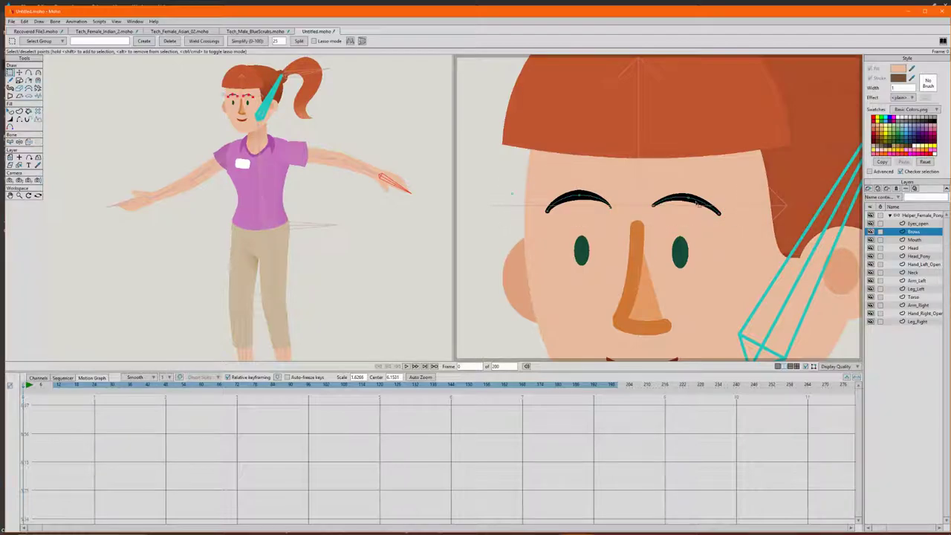
{"action": "key", "text": "t"}
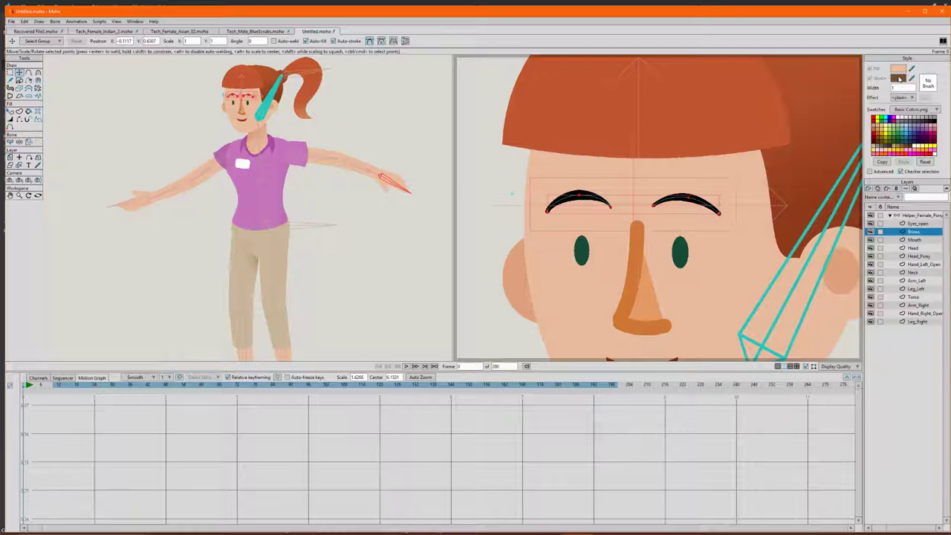
{"action": "left_click", "coordinate": [899, 78]}
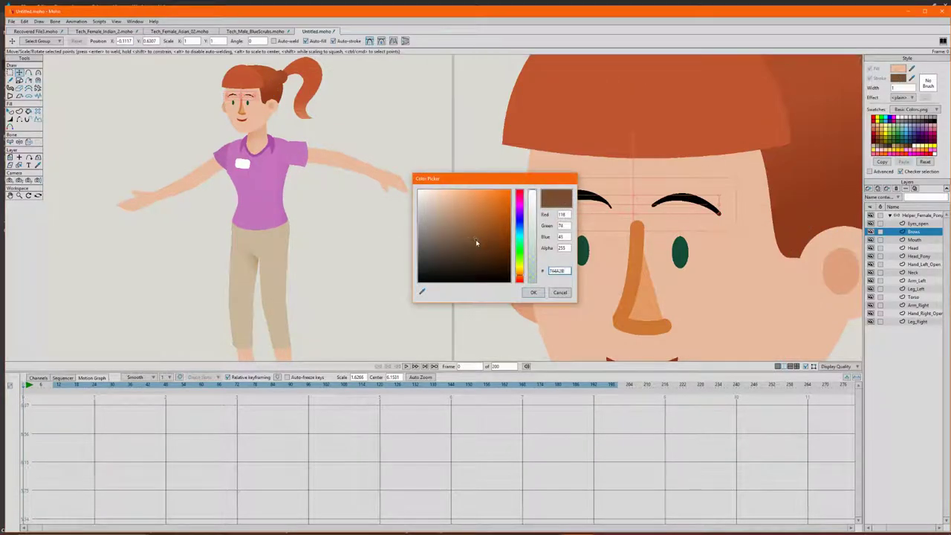
{"action": "left_click", "coordinate": [533, 292]}
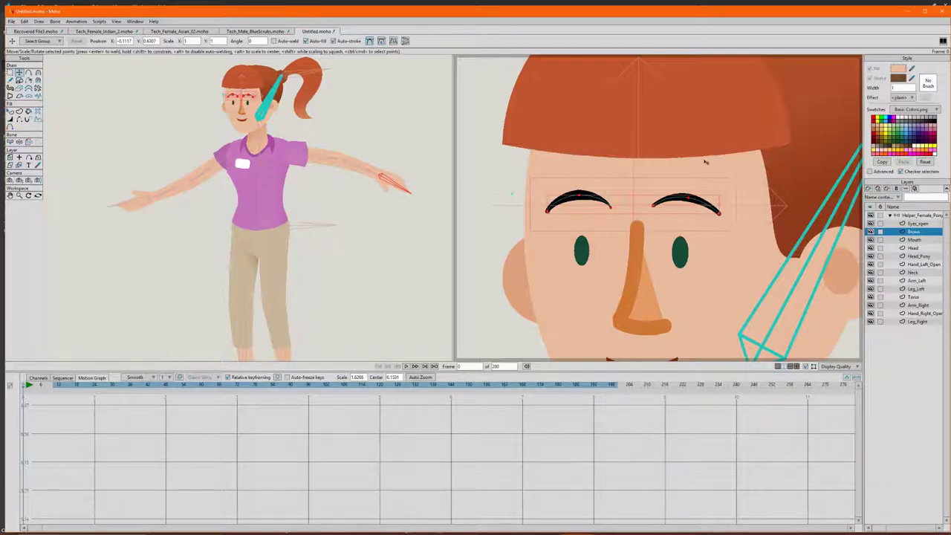
{"action": "left_click", "coordinate": [914, 240]}
{"action": "left_click", "coordinate": [914, 231]}
- Raise the left-hand eyebrow's middle point slightly to heighten its arch
{"action": "scroll", "coordinate": [582, 195], "scroll_direction": "up", "scroll_amount": 5}
{"action": "scroll", "coordinate": [569, 206], "scroll_direction": "up", "scroll_amount": 2}
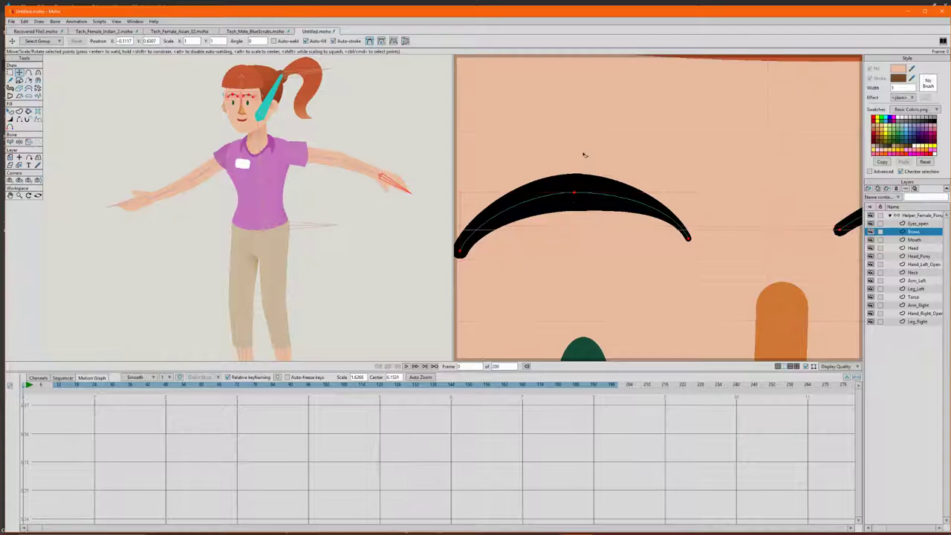
{"action": "mouse_move", "coordinate": [573, 194]}
{"action": "left_mouse_down"}
{"action": "mouse_move", "coordinate": [563, 154]}
{"action": "mouse_move", "coordinate": [570, 177]}
{"action": "left_mouse_up"}
{"action": "scroll", "coordinate": [704, 210], "scroll_direction": "down", "scroll_amount": 5}
{"action": "scroll", "coordinate": [705, 208], "scroll_direction": "down", "scroll_amount": 2}
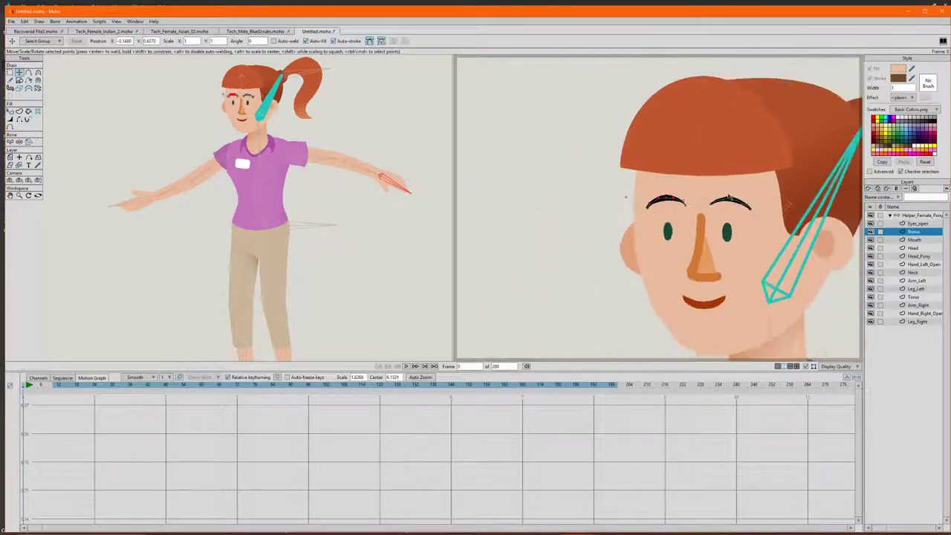
- Try exaggerated raises of both eyebrows' middle points and undo both moves
{"action": "scroll", "coordinate": [705, 208], "scroll_direction": "up", "scroll_amount": 5}
{"action": "left_click_drag", "start_coordinate": [735, 204], "coordinate": [746, 155]}
{"action": "scroll", "coordinate": [554, 202], "scroll_direction": "down", "scroll_amount": 3}
{"action": "left_click_drag", "start_coordinate": [529, 201], "coordinate": [526, 169]}
{"action": "scroll", "coordinate": [526, 170], "scroll_direction": "down", "scroll_amount": 3}
{"action": "key", "text": "ctrl+z"}
{"action": "key", "text": "ctrl+z"}
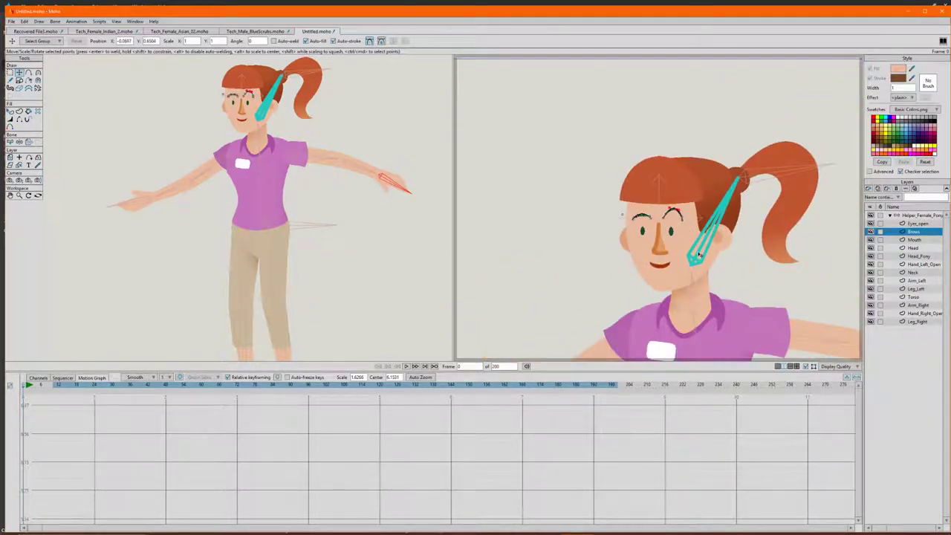
{"action": "scroll", "coordinate": [678, 270], "scroll_direction": "up", "scroll_amount": 2}
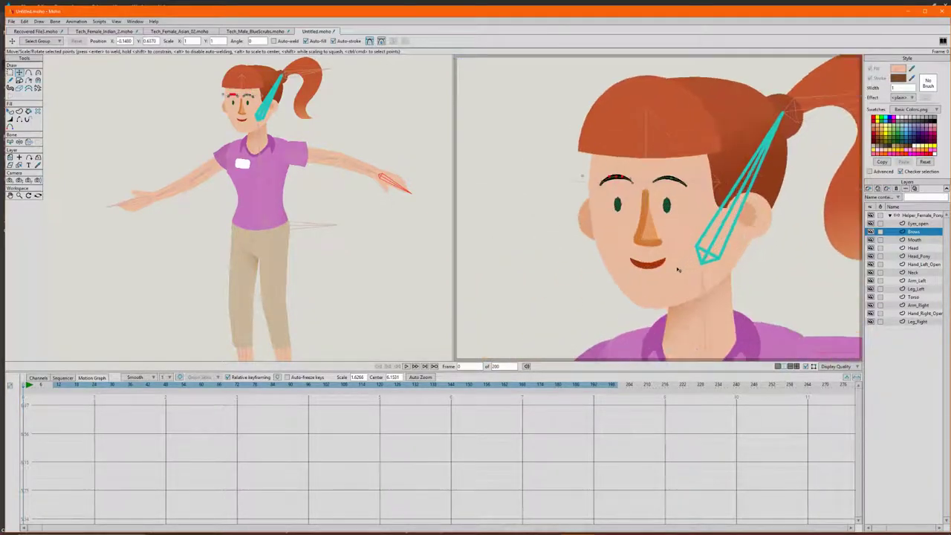
- Examine how the new eyebrows read on the whole character and in close-up
{"action": "scroll", "coordinate": [677, 271], "scroll_direction": "down", "scroll_amount": 5}
{"action": "scroll", "coordinate": [676, 318], "scroll_direction": "up", "scroll_amount": 1}
{"action": "scroll", "coordinate": [676, 318], "scroll_direction": "down", "scroll_amount": 3}
{"action": "scroll", "coordinate": [624, 311], "scroll_direction": "up", "scroll_amount": 3}
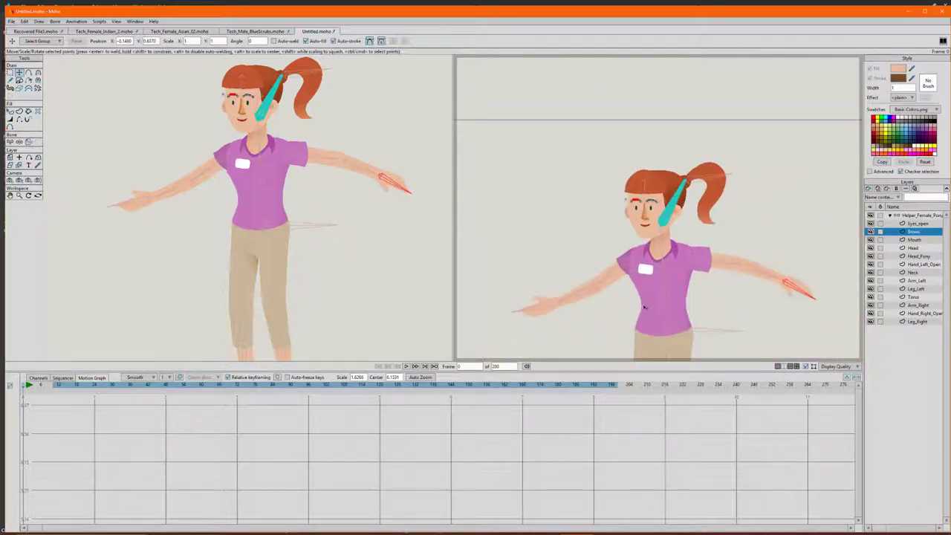
{"action": "scroll", "coordinate": [644, 307], "scroll_direction": "down", "scroll_amount": 5}
{"action": "scroll", "coordinate": [644, 307], "scroll_direction": "up", "scroll_amount": 1}
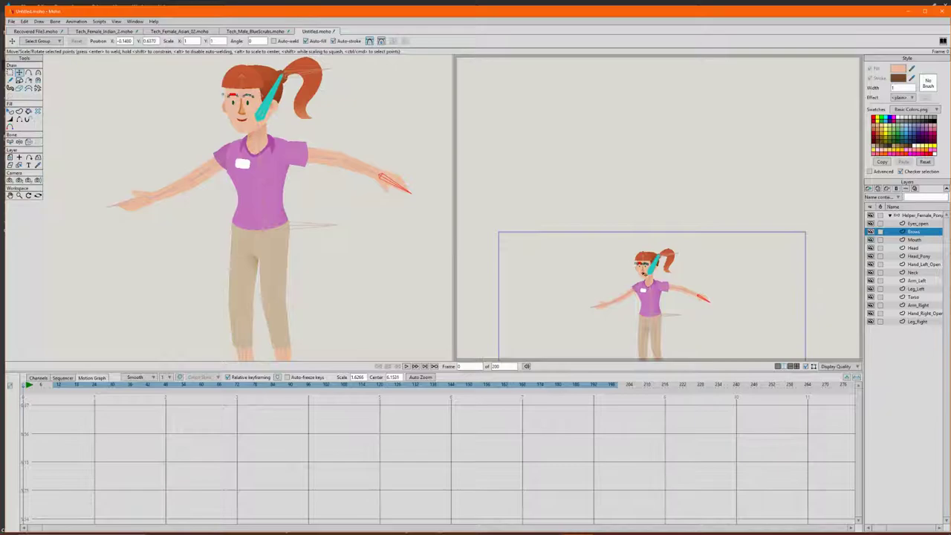
{"action": "scroll", "coordinate": [624, 283], "scroll_direction": "up", "scroll_amount": 5}
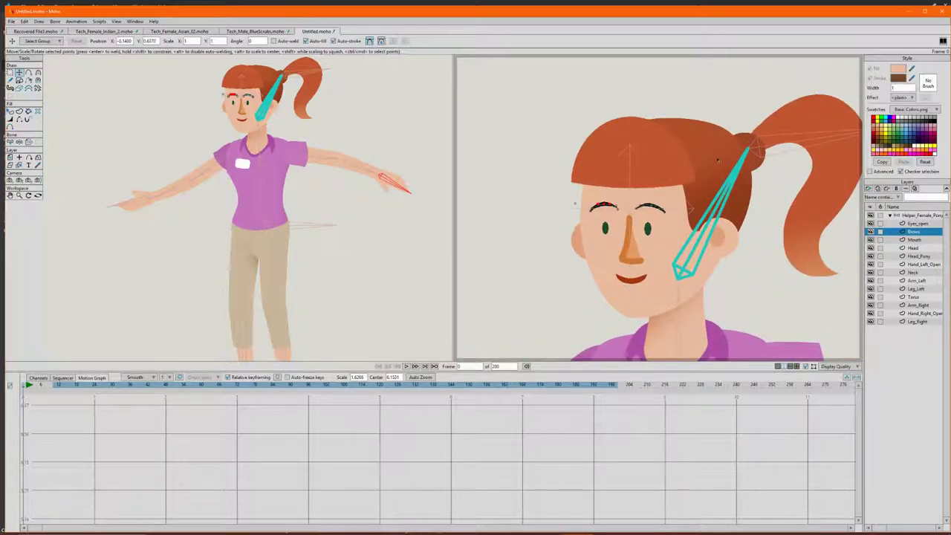
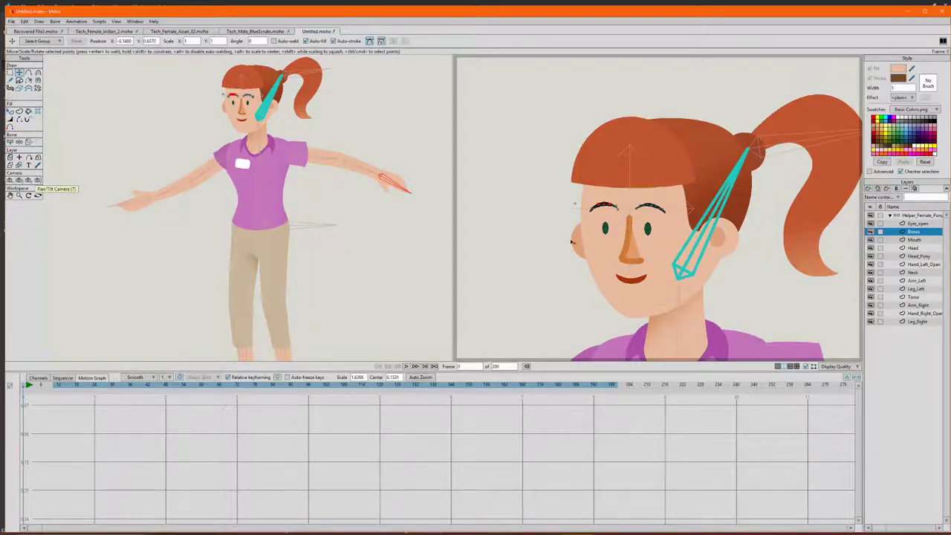
- At frame 60, track the camera so the character shifts sideways in the shot
{"action": "scroll", "coordinate": [569, 285], "scroll_direction": "down", "scroll_amount": 5}
{"action": "mouse_move", "coordinate": [217, 386]}
{"action": "left_mouse_down"}
{"action": "mouse_move", "coordinate": [231, 385]}
{"action": "mouse_move", "coordinate": [201, 386]}
{"action": "left_mouse_up"}
{"action": "left_click", "coordinate": [10, 157]}
{"action": "left_click_drag", "start_coordinate": [568, 239], "coordinate": [679, 227]}
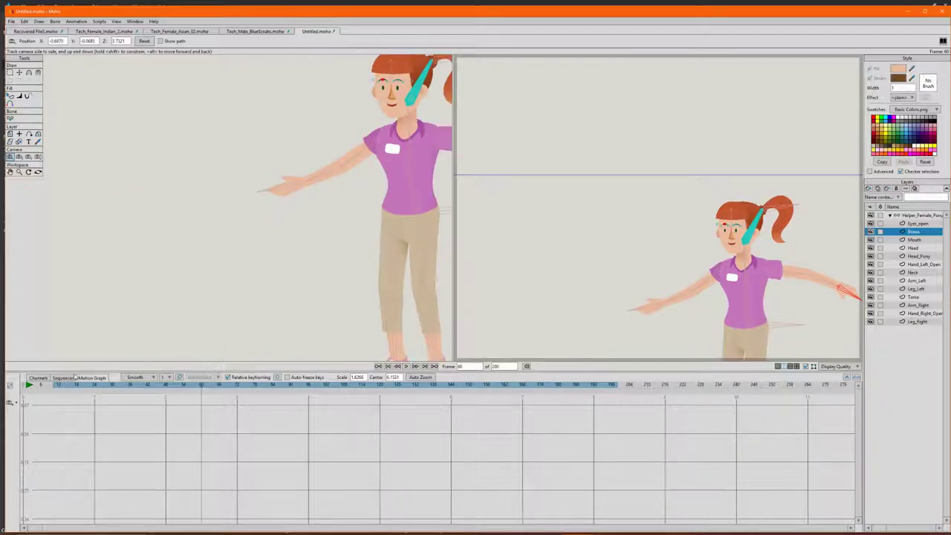
- Add a second camera position near frame 118 by tracking the camera slightly, and play the camera move
{"action": "left_click", "coordinate": [41, 378]}
{"action": "left_click_drag", "start_coordinate": [181, 385], "coordinate": [374, 394]}
{"action": "left_click_drag", "start_coordinate": [619, 280], "coordinate": [593, 280]}
{"action": "left_click_drag", "start_coordinate": [198, 392], "coordinate": [285, 391]}
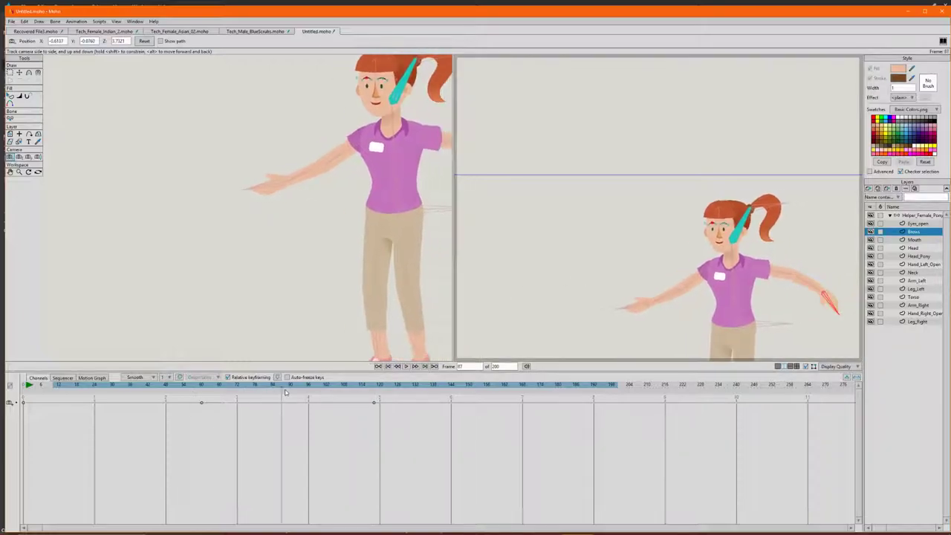
{"action": "key", "text": "space"}
{"action": "key", "text": "space"}
- Delete both camera keyframes from the timeline
{"action": "mouse_move", "coordinate": [189, 397]}
{"action": "left_mouse_down"}
{"action": "mouse_move", "coordinate": [317, 418]}
{"action": "mouse_move", "coordinate": [383, 413]}
{"action": "left_mouse_up"}
{"action": "key", "text": "Delete"}
{"action": "scroll", "coordinate": [611, 254], "scroll_direction": "down", "scroll_amount": 2}
{"action": "scroll", "coordinate": [645, 266], "scroll_direction": "up", "scroll_amount": 2}
{"action": "scroll", "coordinate": [652, 269], "scroll_direction": "down", "scroll_amount": 5}
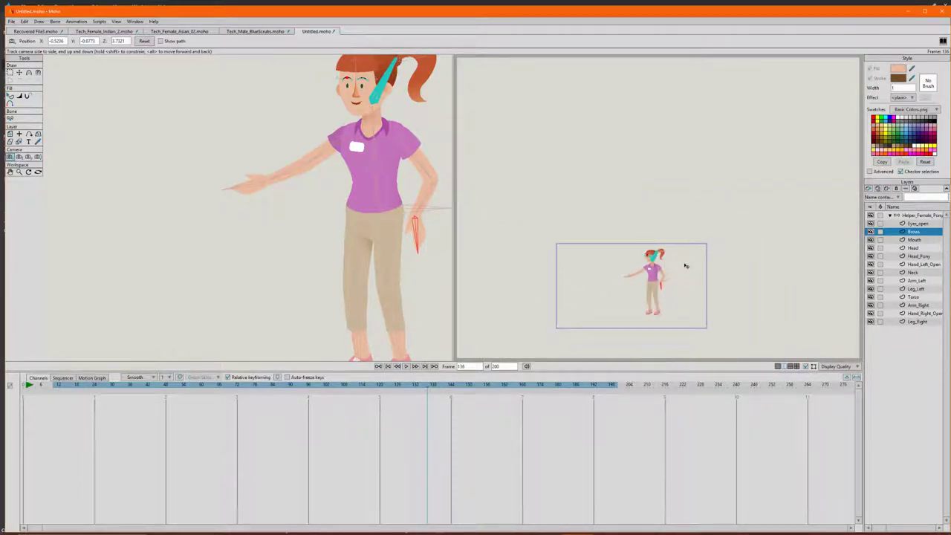
{"action": "scroll", "coordinate": [657, 296], "scroll_direction": "up", "scroll_amount": 5}
{"action": "left_click_drag", "start_coordinate": [590, 299], "coordinate": [599, 173]}
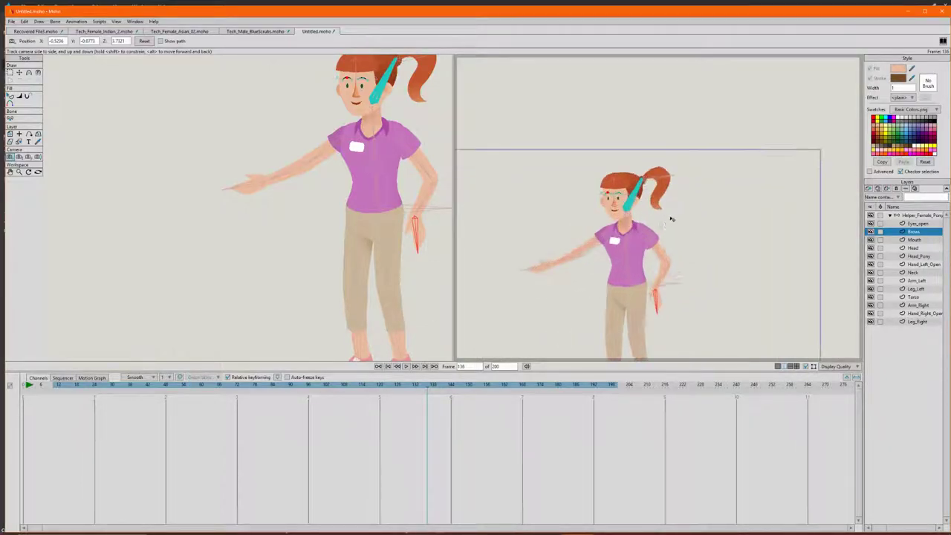
- Scrub the animation to frame 117 and examine the character's face up close
{"action": "left_click_drag", "start_coordinate": [66, 387], "coordinate": [378, 386]}
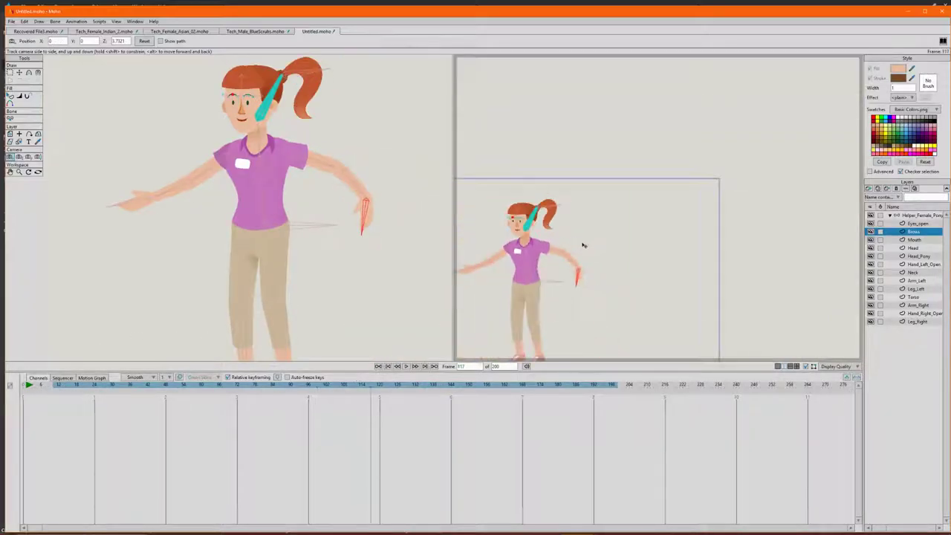
{"action": "scroll", "coordinate": [477, 237], "scroll_direction": "up", "scroll_amount": 2}
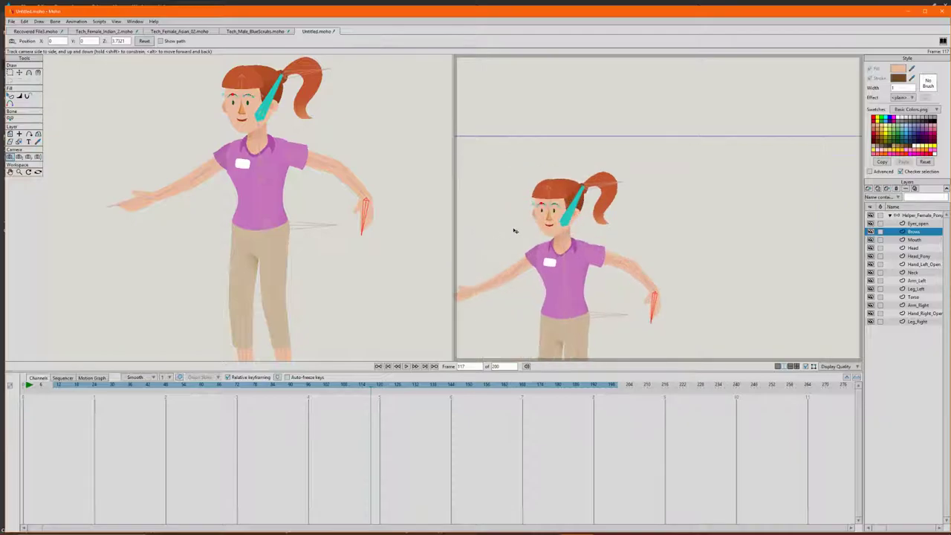
{"action": "scroll", "coordinate": [515, 228], "scroll_direction": "up", "scroll_amount": 3}
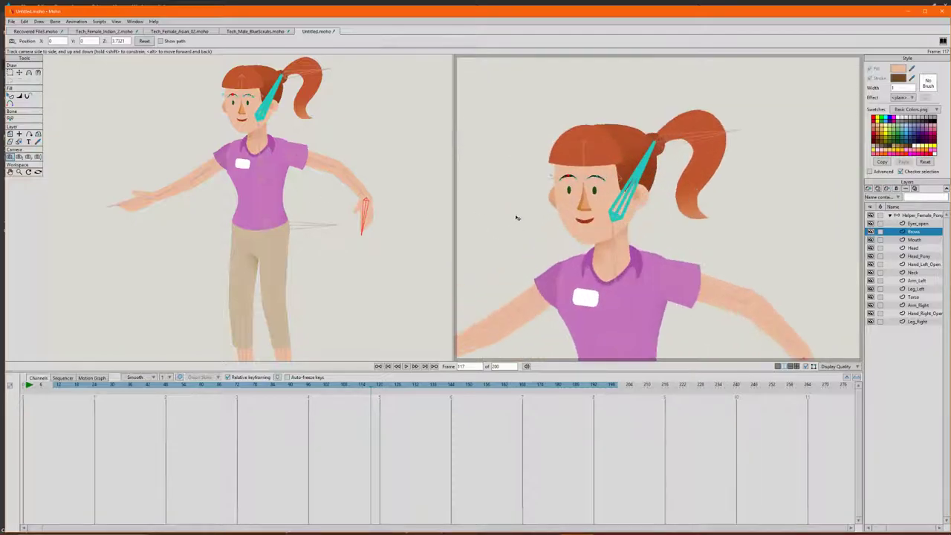
{"action": "scroll", "coordinate": [517, 218], "scroll_direction": "up", "scroll_amount": 2}
{"action": "scroll", "coordinate": [548, 223], "scroll_direction": "up", "scroll_amount": 1}
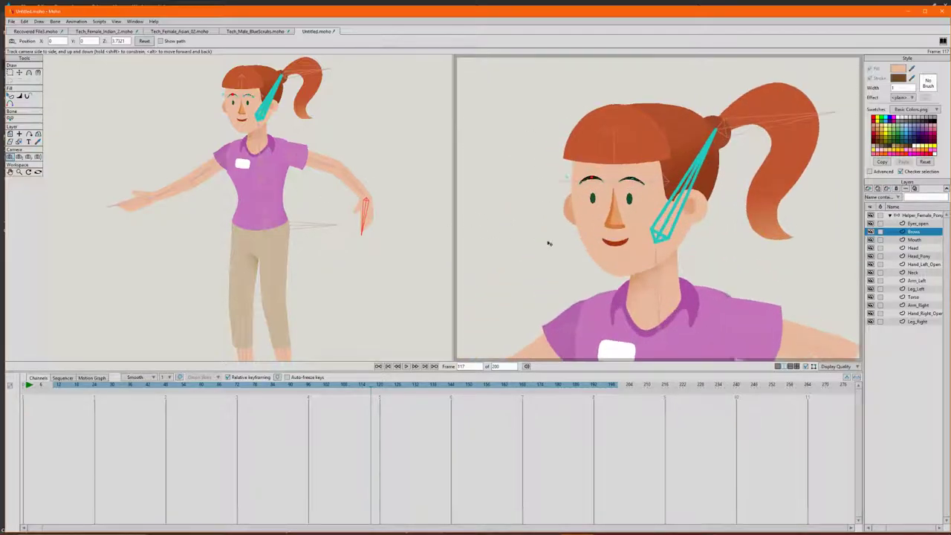
- Save the project as Helper_Female_Pony in the Helper_Femal_Pony folder, reusing the SVG file's name with its spelling corrected
{"action": "key", "text": "ctrl+s"}
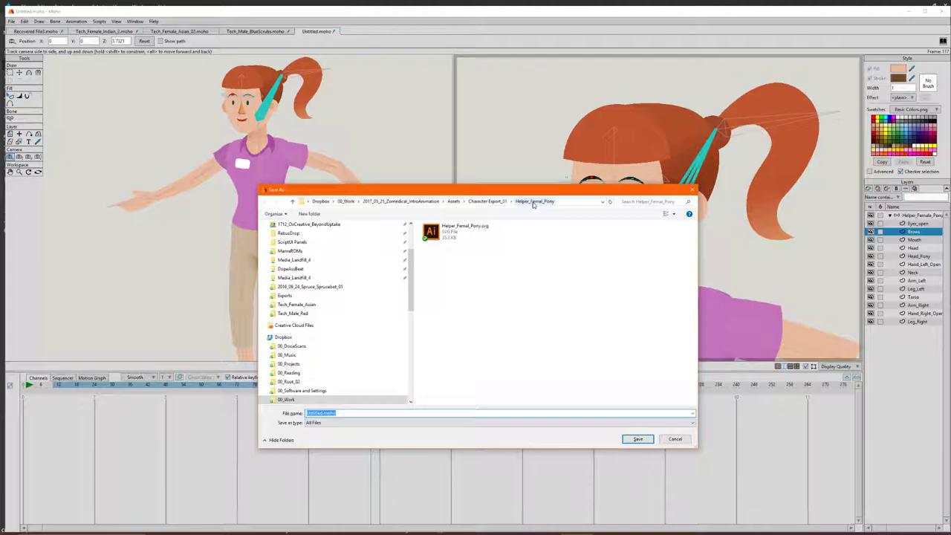
{"action": "left_click", "coordinate": [462, 231]}
{"action": "left_click", "coordinate": [470, 230]}
{"action": "key", "text": "ctrl+c"}
{"action": "left_click_drag", "start_coordinate": [359, 413], "coordinate": [303, 413]}
{"action": "key", "text": "ctrl+v"}
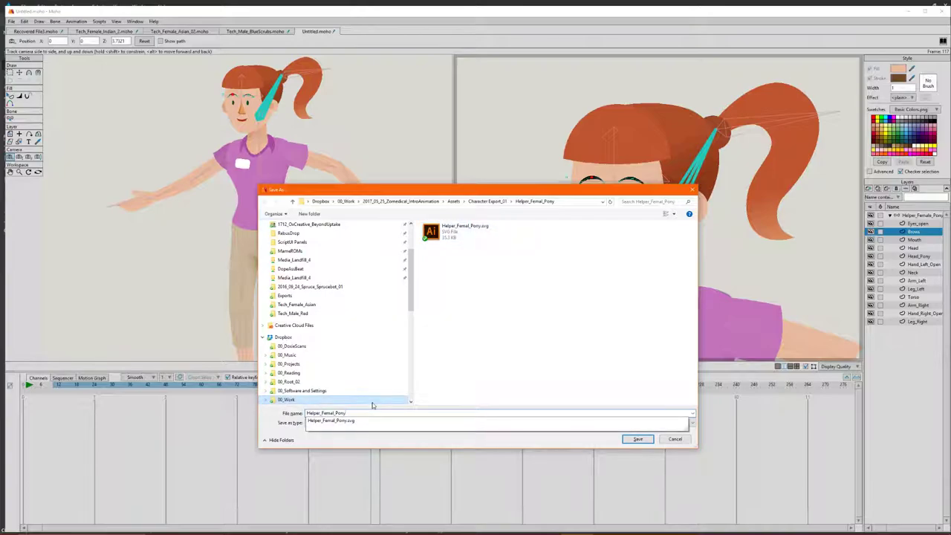
{"action": "type", "text": "e"}
{"action": "key", "text": "Return"}
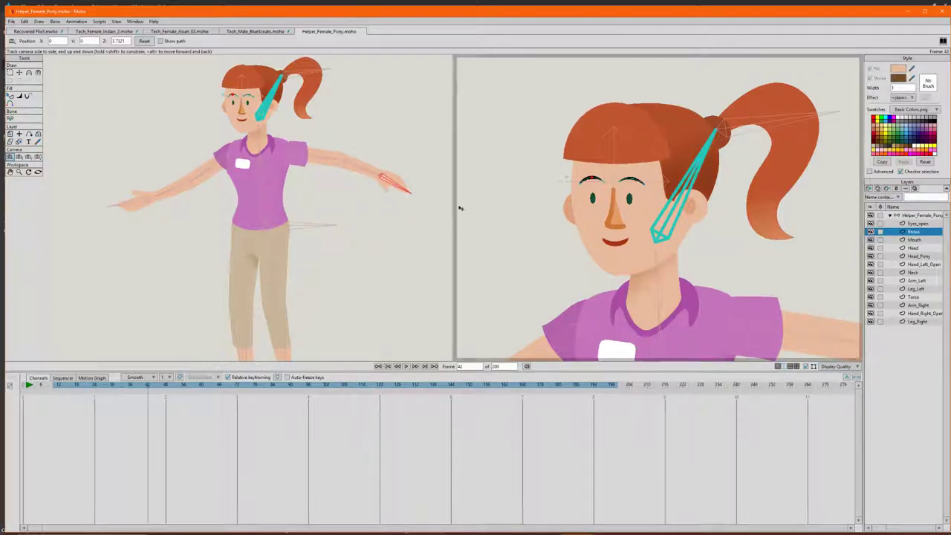
- Return to frame 0 and add a switch layer named Eyes above the Brows layer
{"action": "left_click", "coordinate": [869, 189]}
{"action": "left_click", "coordinate": [880, 377]}
{"action": "left_click", "coordinate": [384, 367]}
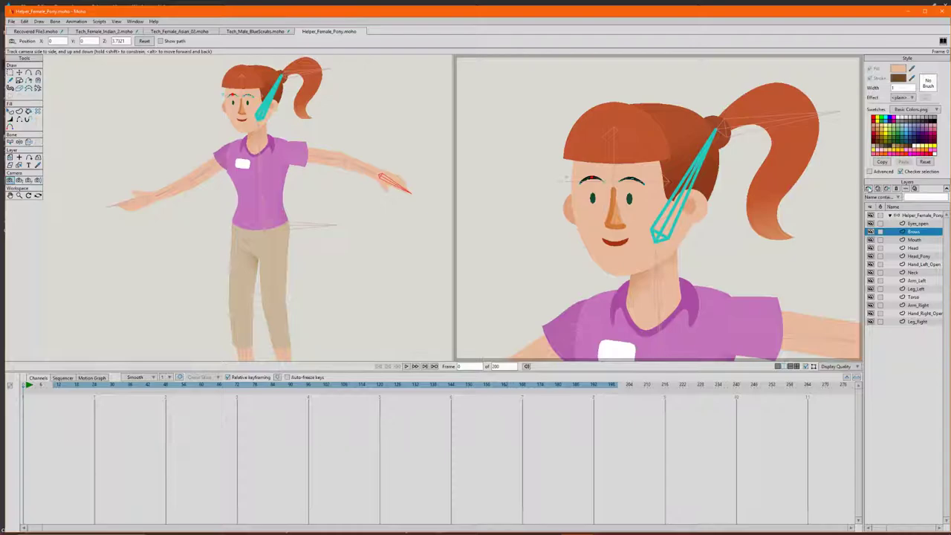
{"action": "left_click", "coordinate": [867, 189]}
{"action": "left_click", "coordinate": [917, 237]}
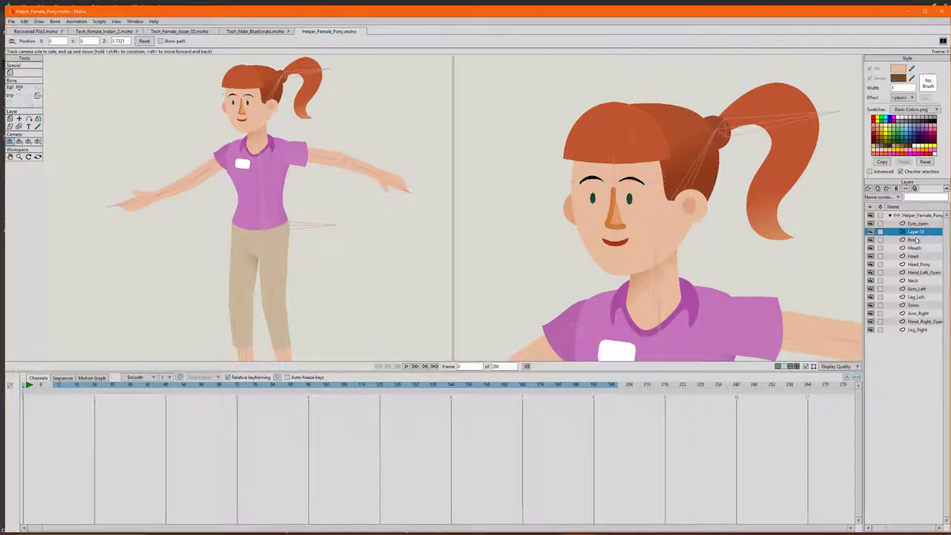
{"action": "double_click", "coordinate": [926, 231]}
{"action": "type", "text": "Eyes"}
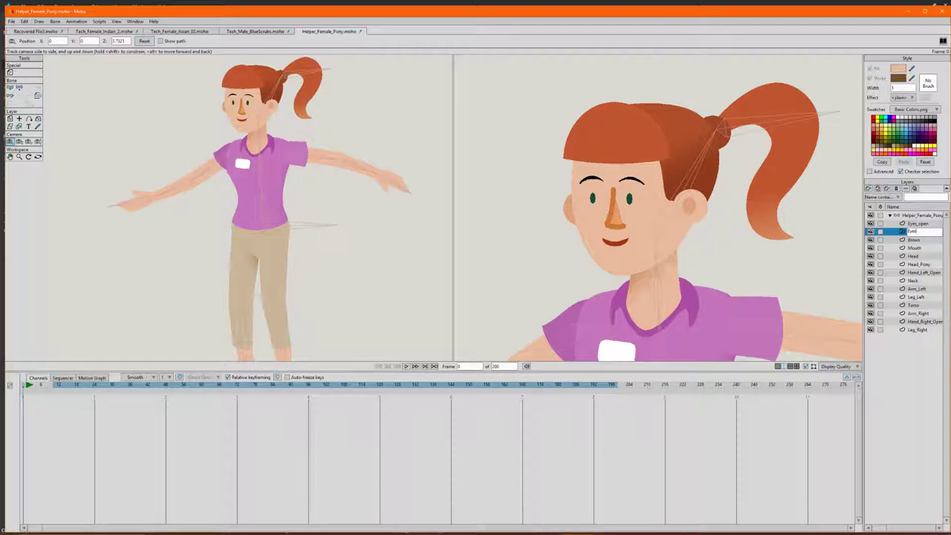
{"action": "key", "text": "Return"}
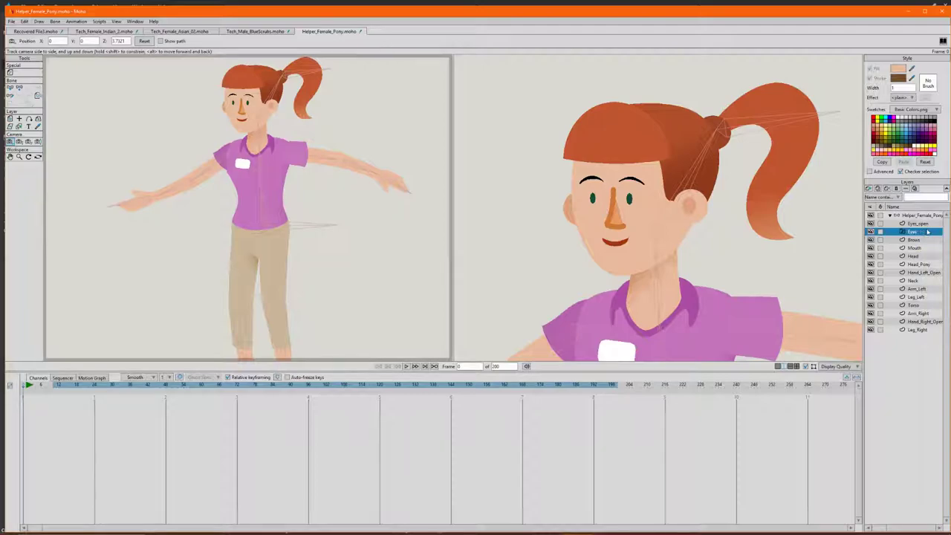
- Nest the Eyes_open layer inside the Eyes switch layer and check which child layer the switch shows
{"action": "left_click_drag", "start_coordinate": [919, 223], "coordinate": [921, 233]}
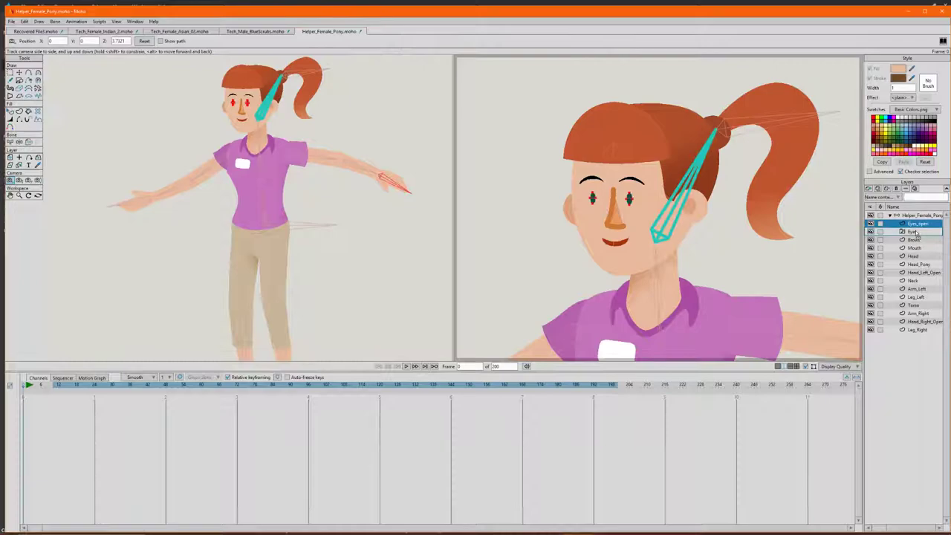
{"action": "left_click", "coordinate": [914, 224]}
{"action": "left_click", "coordinate": [922, 231]}
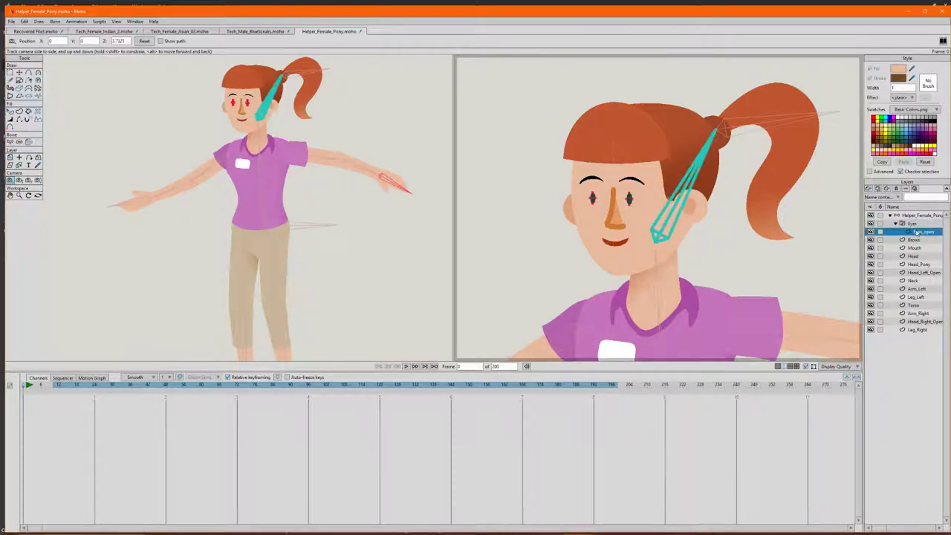
{"action": "left_click", "coordinate": [912, 224]}
{"action": "right_click", "coordinate": [912, 223]}
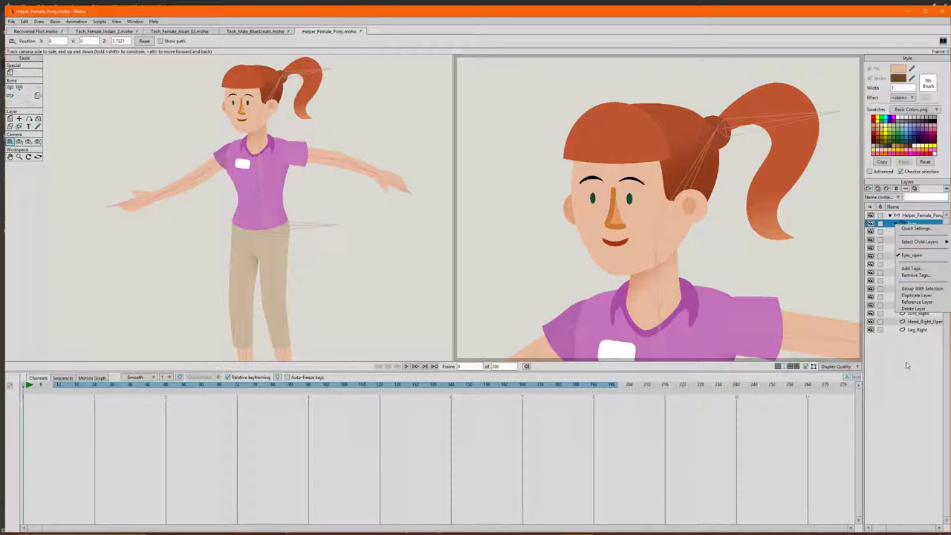
{"action": "left_click", "coordinate": [908, 393]}
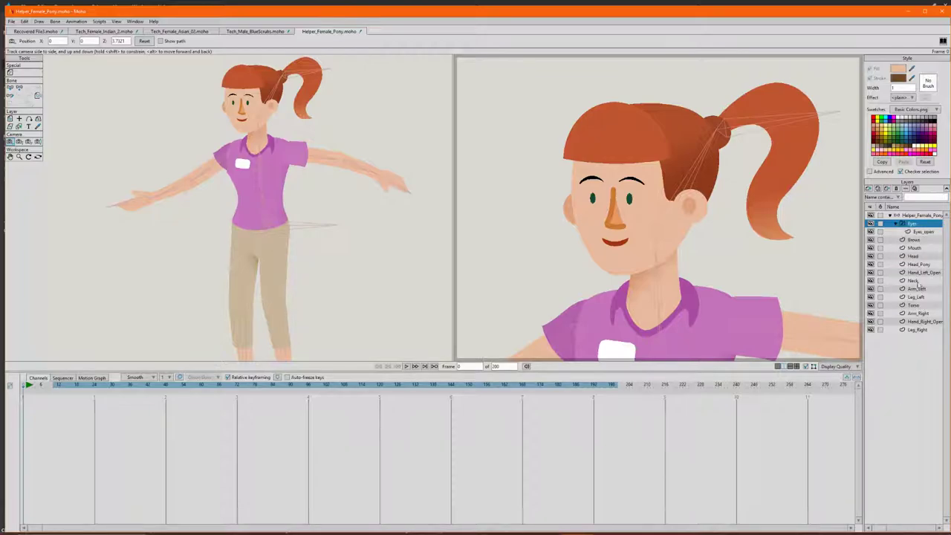
- Add a switch layer named Hand_Left above Hand_Left_Open and nest the open left hand layer inside it
{"action": "left_click", "coordinate": [921, 273]}
{"action": "left_click", "coordinate": [869, 188]}
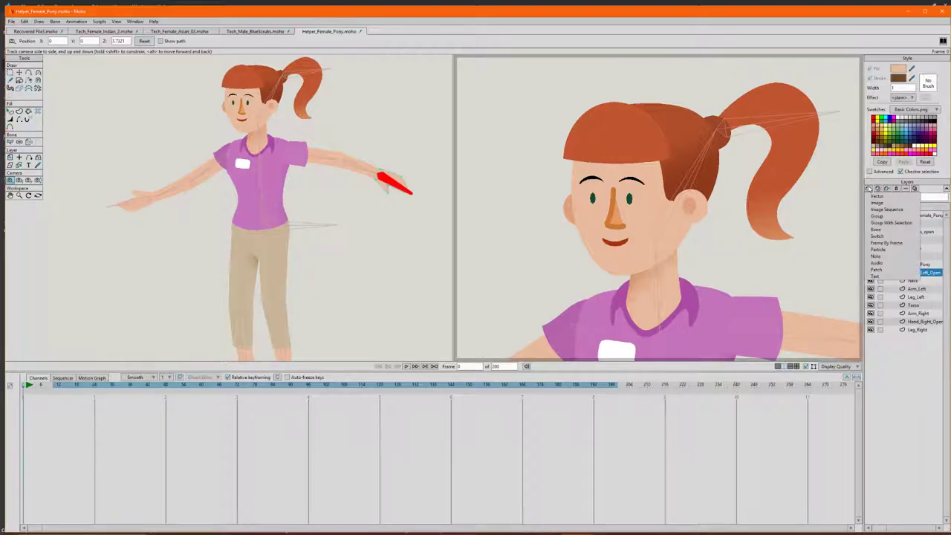
{"action": "left_click", "coordinate": [878, 236]}
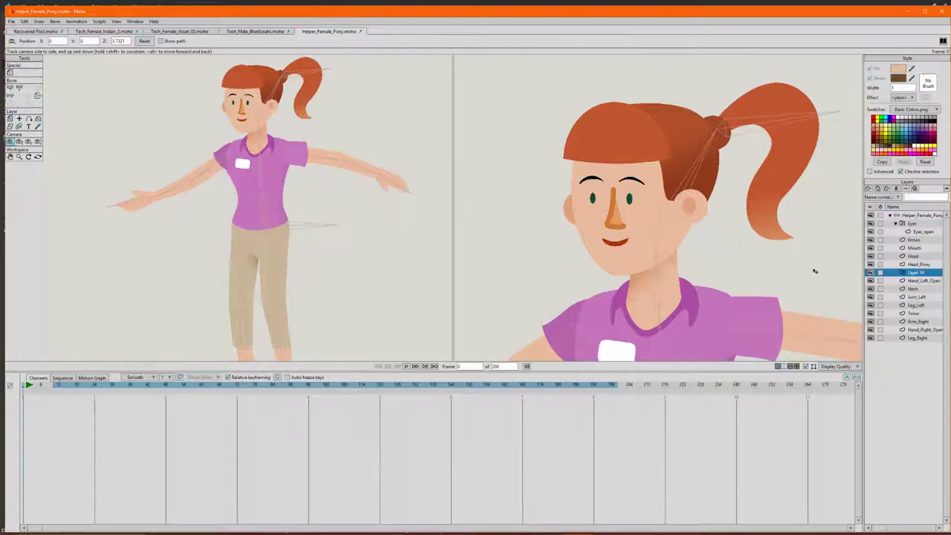
{"action": "double_click", "coordinate": [916, 272]}
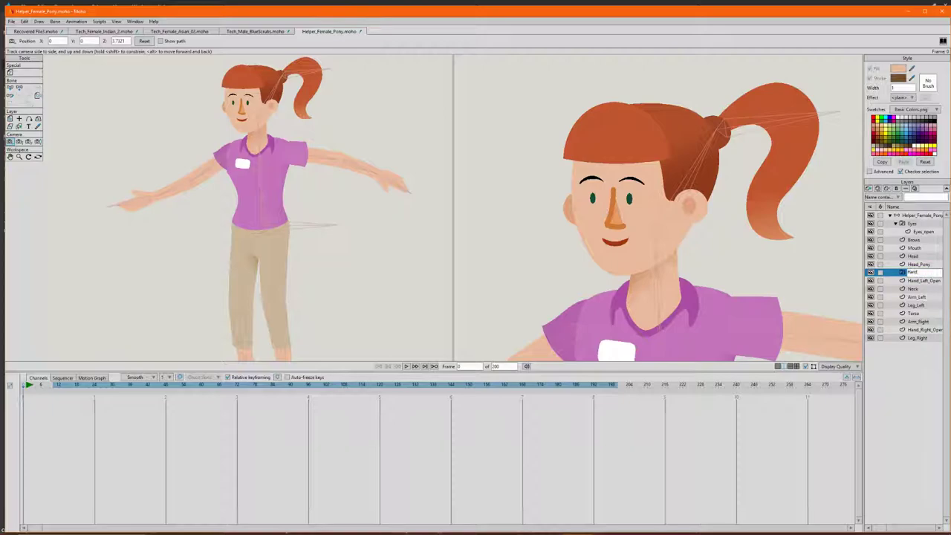
{"action": "type", "text": "Hand_Left"}
{"action": "key", "text": "Return"}
{"action": "left_click_drag", "start_coordinate": [920, 281], "coordinate": [924, 274]}
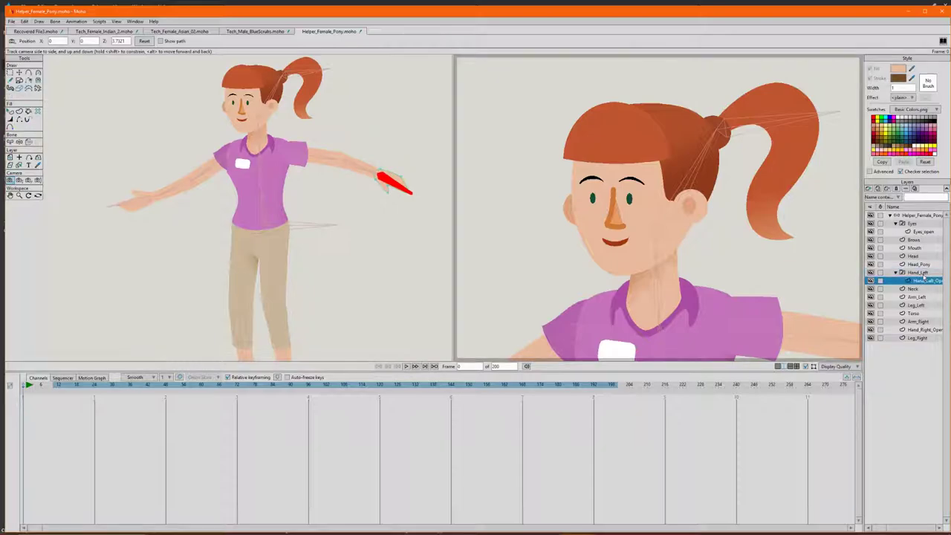
- Add a switch layer named Hand_Right above Hand_Right_Open and nest the open right hand layer inside it
{"action": "left_click", "coordinate": [921, 329]}
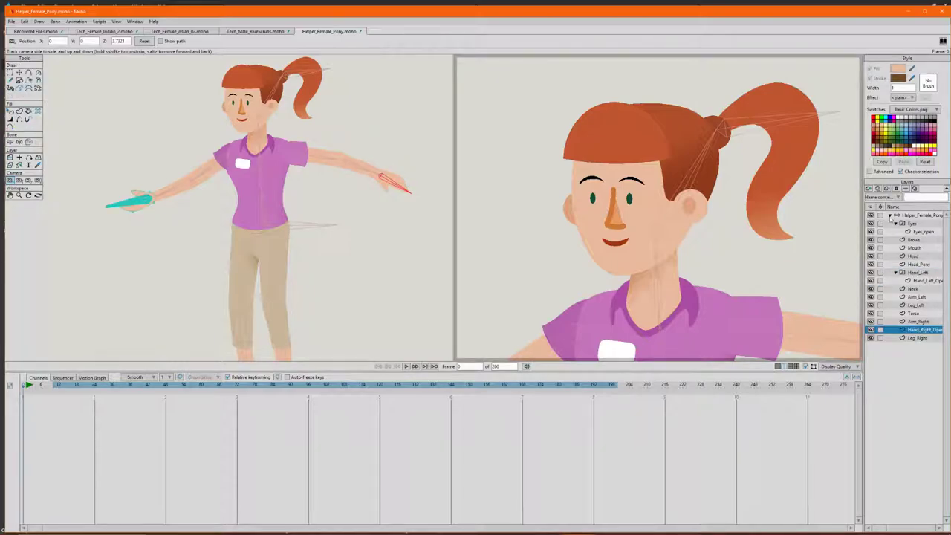
{"action": "left_click", "coordinate": [869, 190]}
{"action": "left_click", "coordinate": [877, 235]}
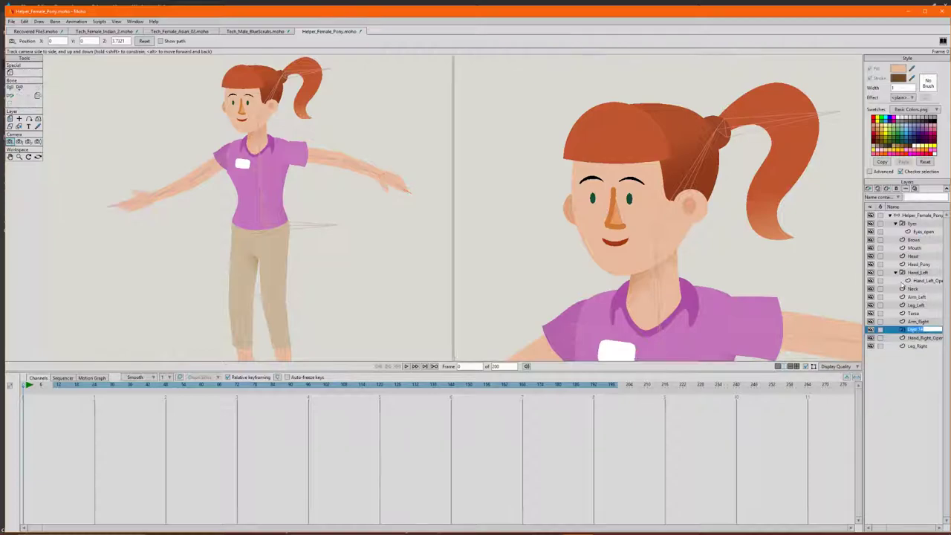
{"action": "double_click", "coordinate": [921, 330]}
{"action": "type", "text": "Hand"}
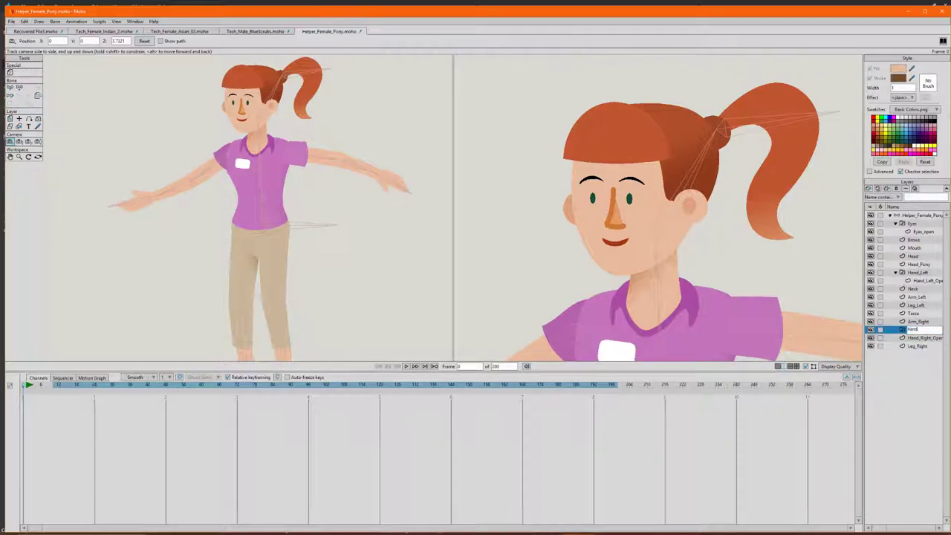
{"action": "type", "text": "_Right"}
{"action": "key", "text": "Return"}
{"action": "left_click_drag", "start_coordinate": [917, 339], "coordinate": [921, 331]}
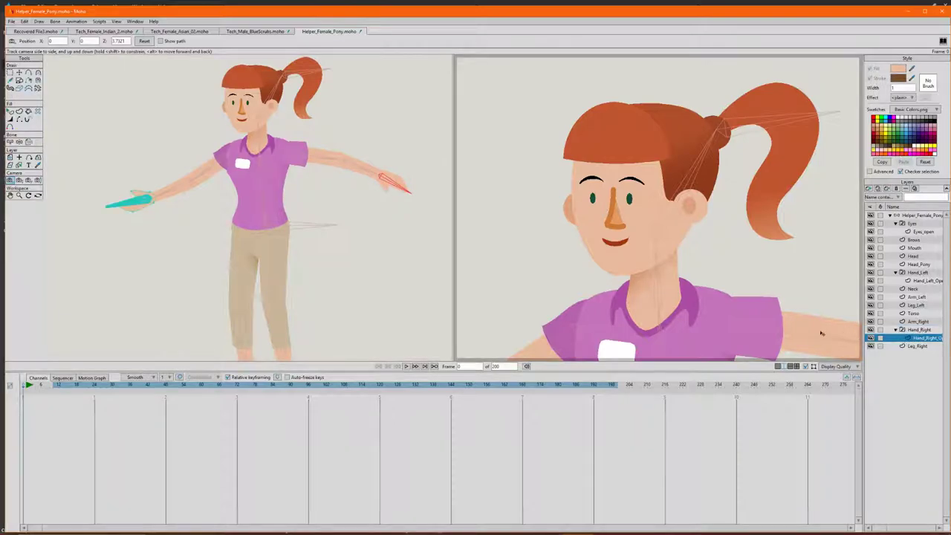
- Scrub to frame 81 to review the full figure and look at the Helper_Female_Pony bone layer's settings without changing them
{"action": "scroll", "coordinate": [288, 170], "scroll_direction": "down", "scroll_amount": 2}
{"action": "scroll", "coordinate": [220, 96], "scroll_direction": "up", "scroll_amount": 1}
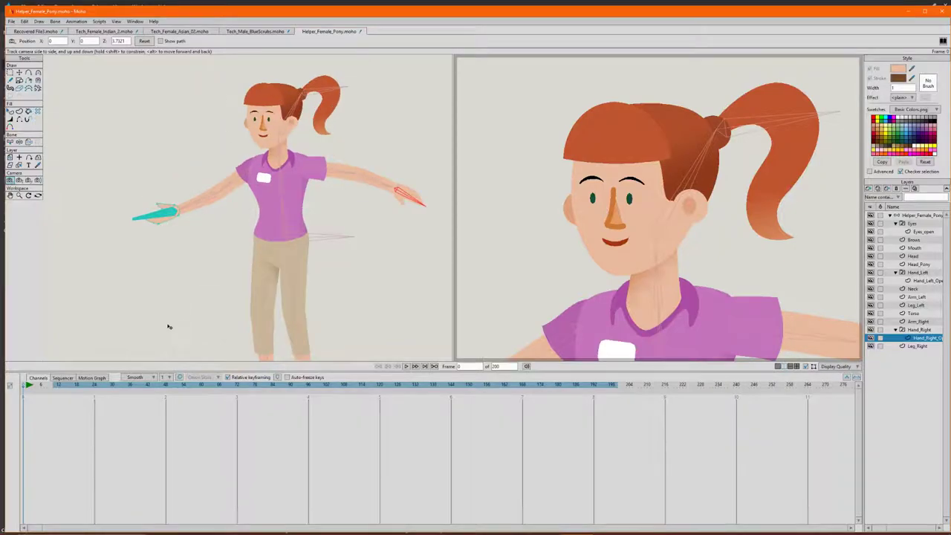
{"action": "left_click_drag", "start_coordinate": [100, 384], "coordinate": [222, 385]}
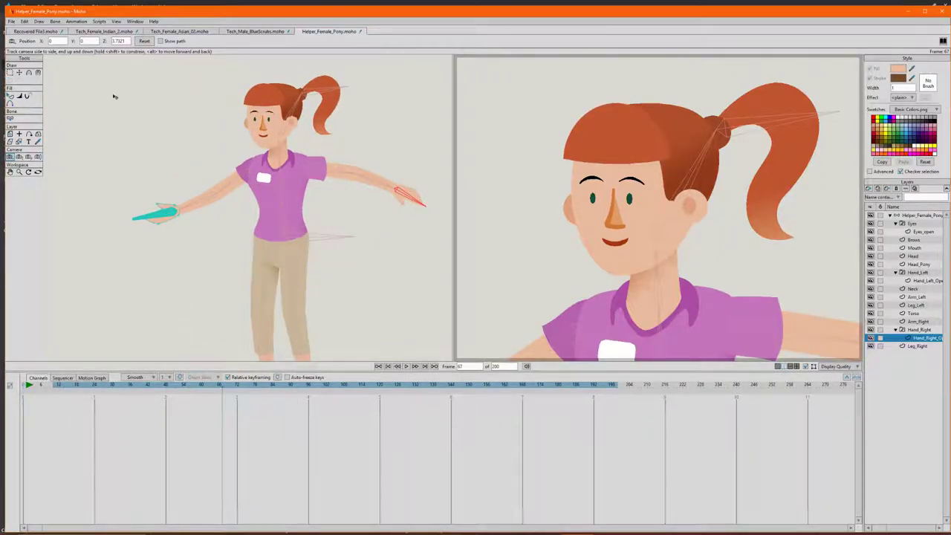
{"action": "left_click_drag", "start_coordinate": [72, 386], "coordinate": [264, 384]}
{"action": "scroll", "coordinate": [268, 154], "scroll_direction": "down", "scroll_amount": 3}
{"action": "scroll", "coordinate": [269, 199], "scroll_direction": "up", "scroll_amount": 2}
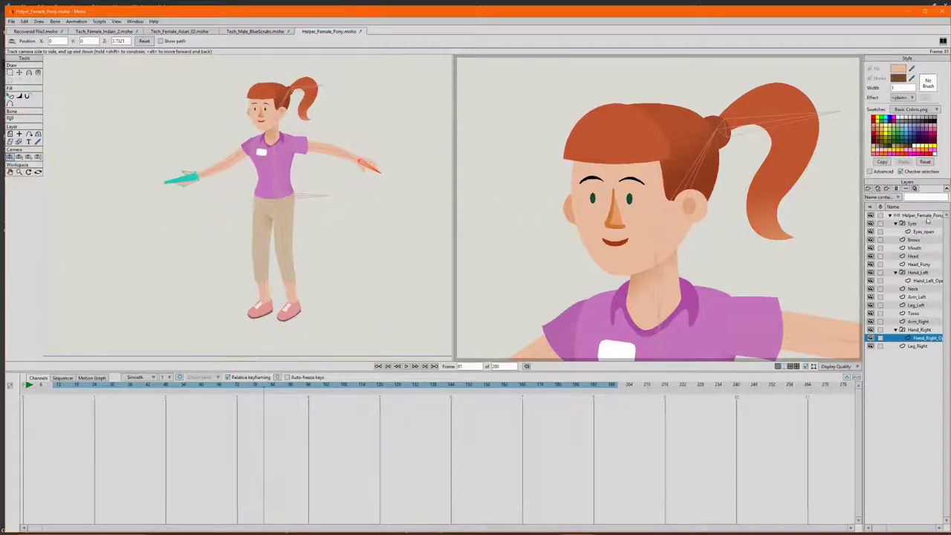
{"action": "double_click", "coordinate": [925, 216]}
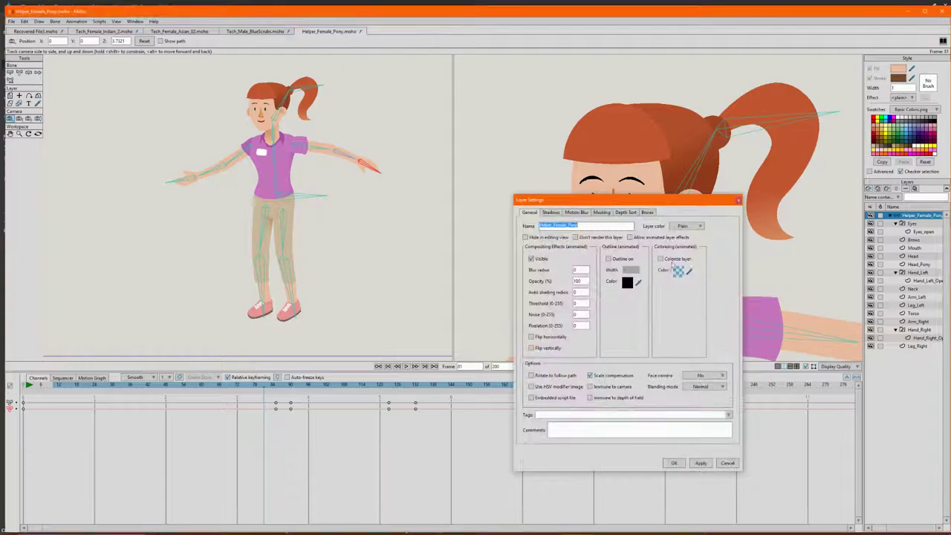
{"action": "left_click", "coordinate": [726, 462]}
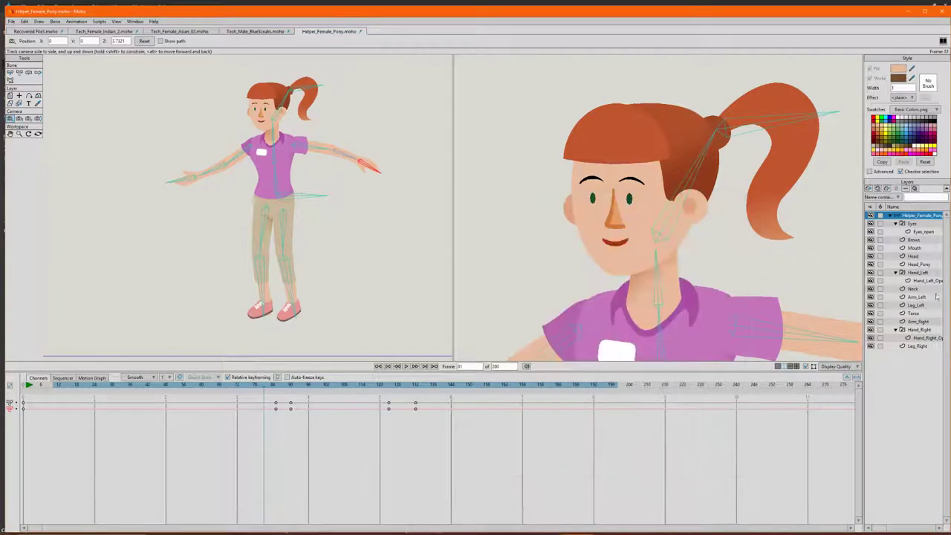
- Select all points of both eyebrows on the Brows layer and return to frame 0
{"action": "left_click", "coordinate": [915, 239]}
{"action": "scroll", "coordinate": [569, 150], "scroll_direction": "up", "scroll_amount": 4}
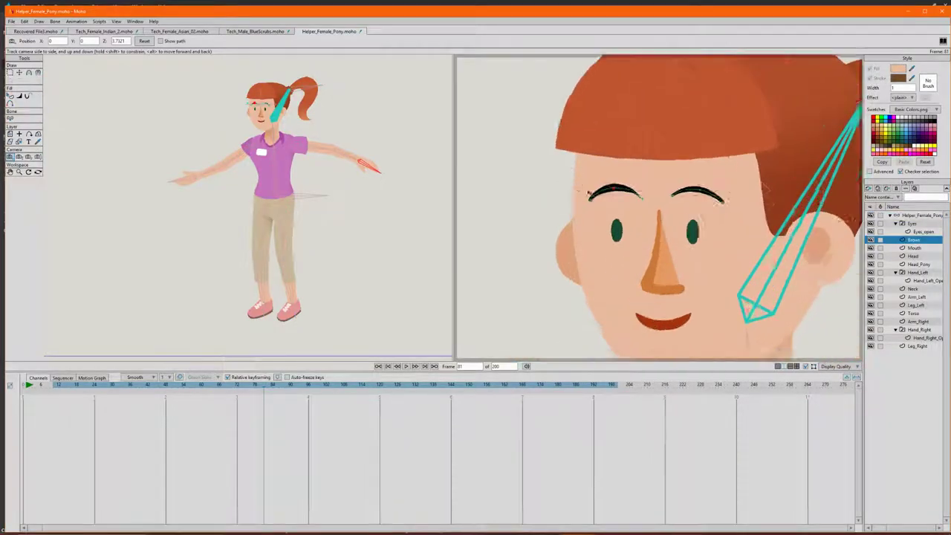
{"action": "left_click_drag", "start_coordinate": [564, 170], "coordinate": [642, 171]}
{"action": "key", "text": "ctrl+z"}
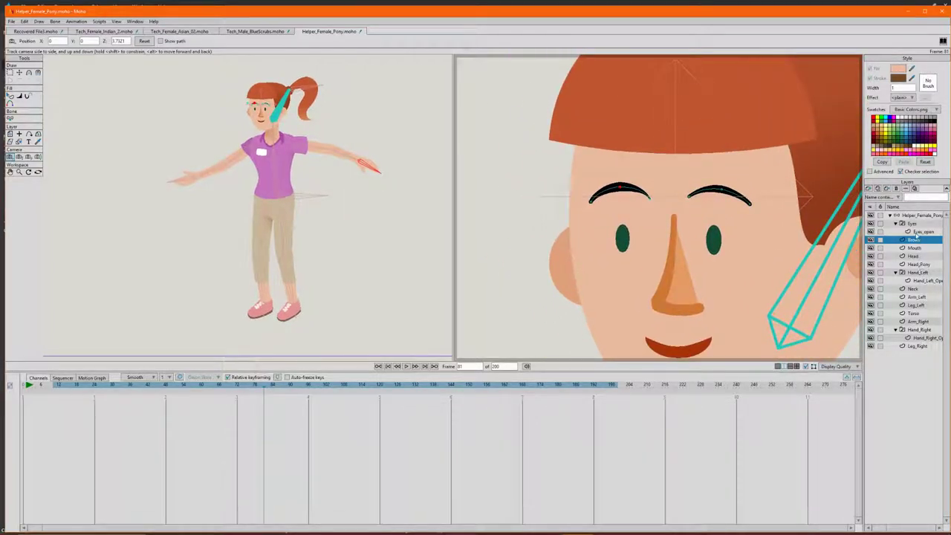
{"action": "left_click", "coordinate": [10, 73]}
{"action": "left_click_drag", "start_coordinate": [536, 178], "coordinate": [762, 208]}
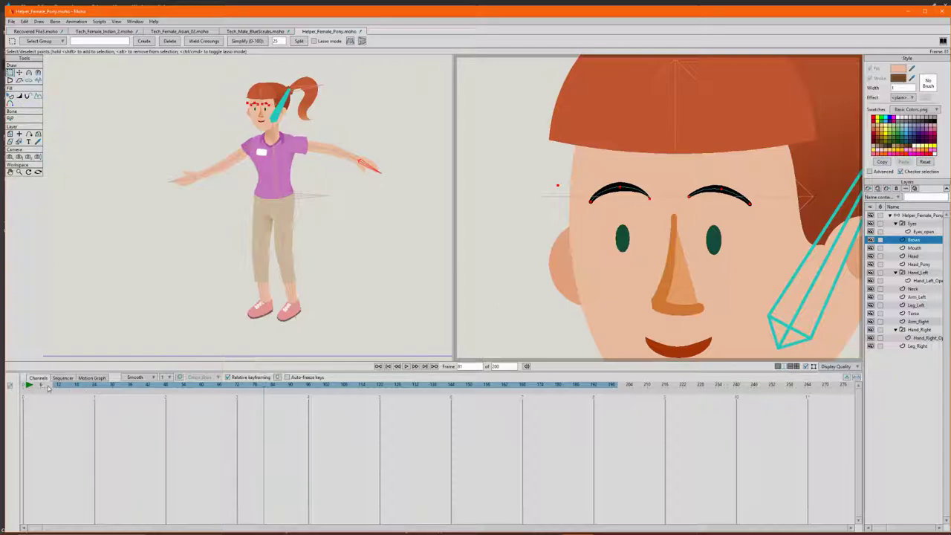
{"action": "left_click", "coordinate": [23, 386]}
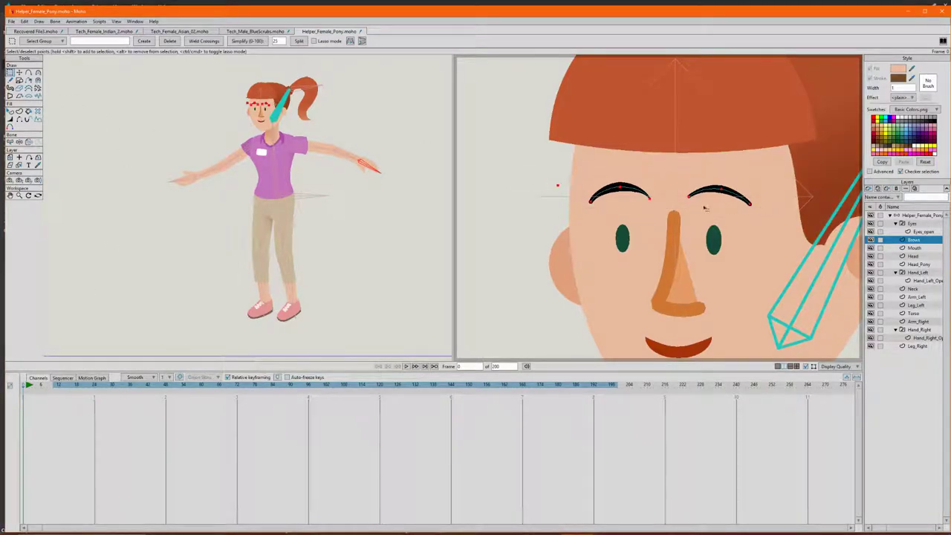
- Try freehand scribble strokes beside the face on the Brows layer and undo them
{"action": "left_click", "coordinate": [10, 87]}
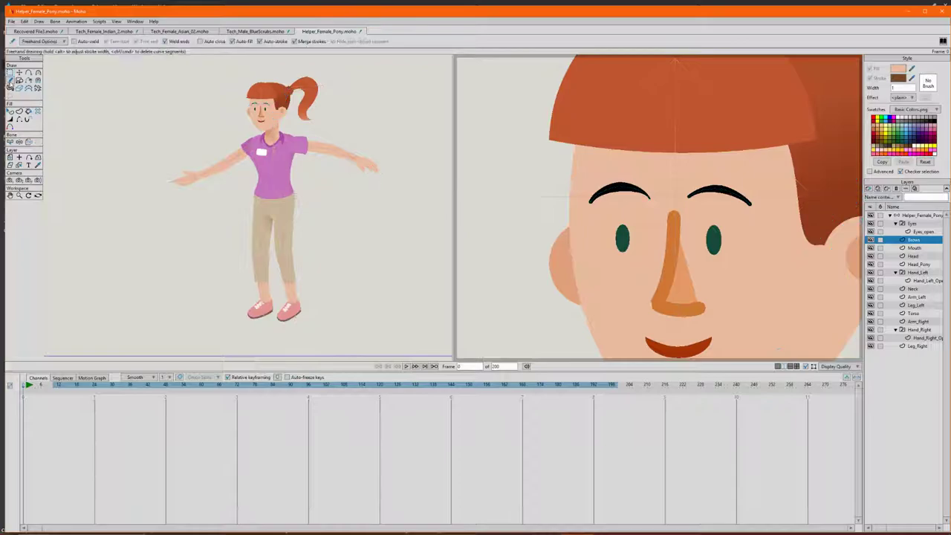
{"action": "mouse_move", "coordinate": [526, 171]}
{"action": "left_mouse_down"}
{"action": "mouse_move", "coordinate": [495, 275]}
{"action": "mouse_move", "coordinate": [548, 235]}
{"action": "left_mouse_up"}
{"action": "key", "text": "ctrl+z"}
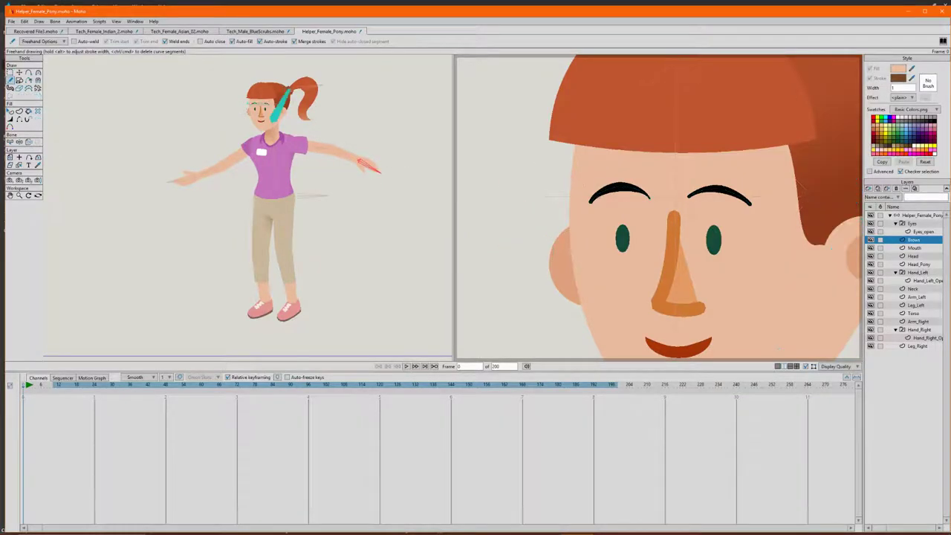
{"action": "mouse_move", "coordinate": [565, 187]}
{"action": "left_mouse_down"}
{"action": "mouse_move", "coordinate": [494, 238]}
{"action": "mouse_move", "coordinate": [465, 223]}
{"action": "mouse_move", "coordinate": [528, 242]}
{"action": "left_mouse_up"}
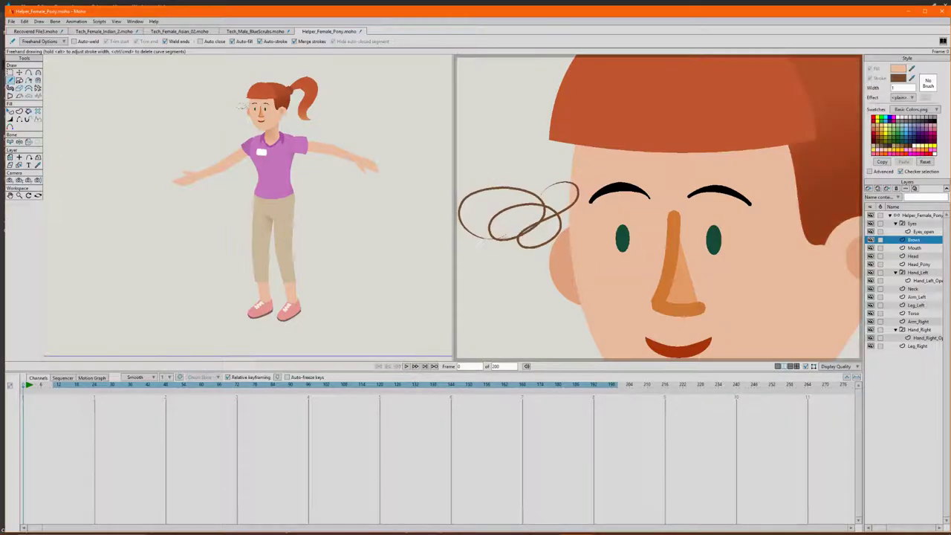
{"action": "key", "text": "ctrl+z"}
- Try bending the left arm with Manipulate Bones on the Helper_Female_Pony layer so the hand reaches the hip, and undo it
{"action": "left_click_drag", "start_coordinate": [903, 337], "coordinate": [919, 329]}
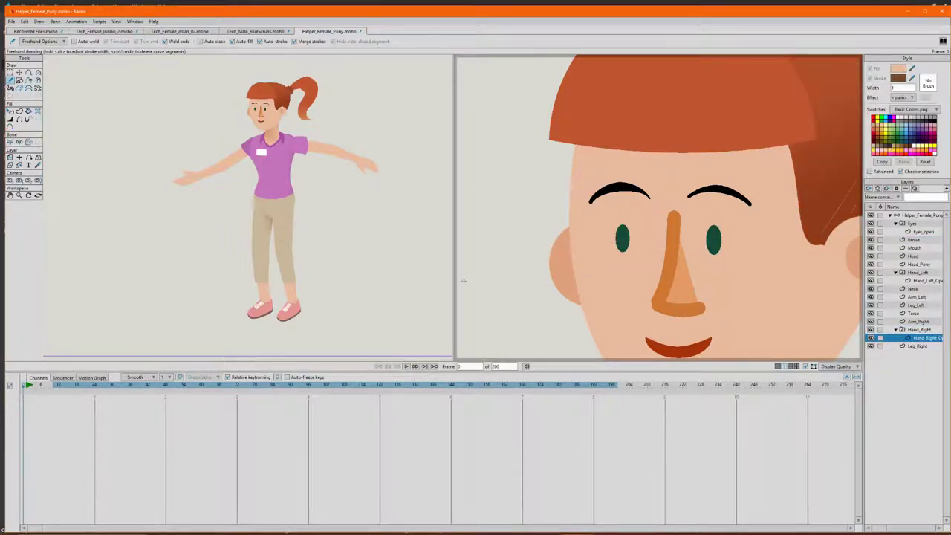
{"action": "left_click", "coordinate": [920, 215]}
{"action": "scroll", "coordinate": [327, 132], "scroll_direction": "up", "scroll_amount": 3}
{"action": "scroll", "coordinate": [313, 177], "scroll_direction": "down", "scroll_amount": 2}
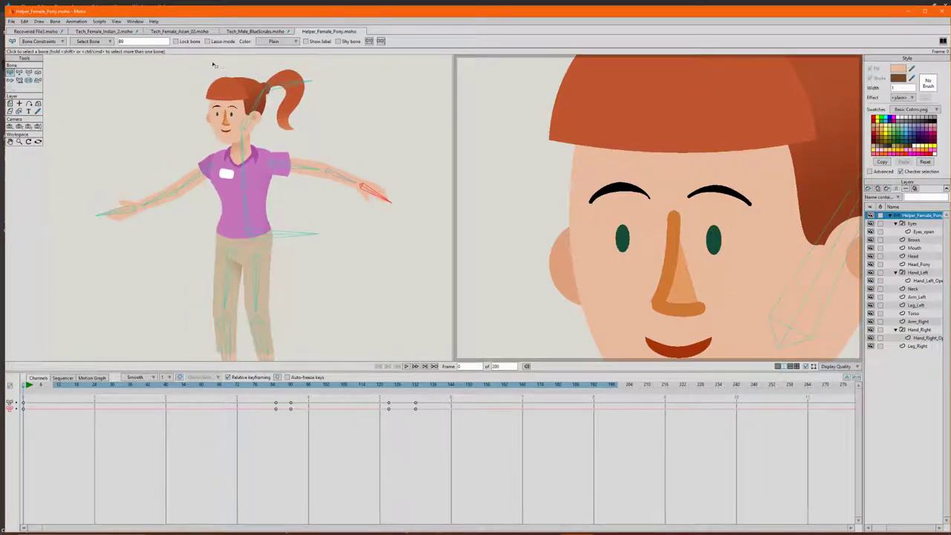
{"action": "scroll", "coordinate": [216, 65], "scroll_direction": "up", "scroll_amount": 3}
{"action": "scroll", "coordinate": [259, 143], "scroll_direction": "down", "scroll_amount": 2}
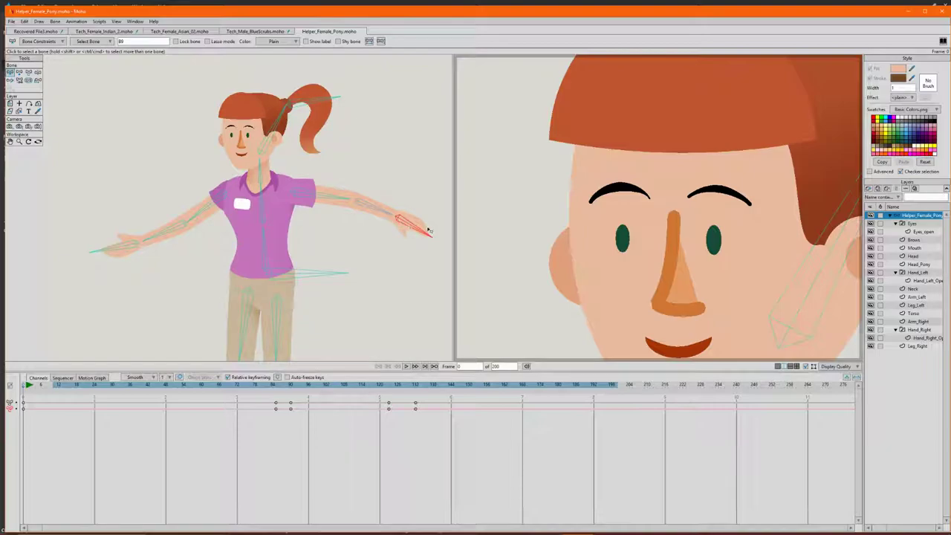
{"action": "key", "text": "z"}
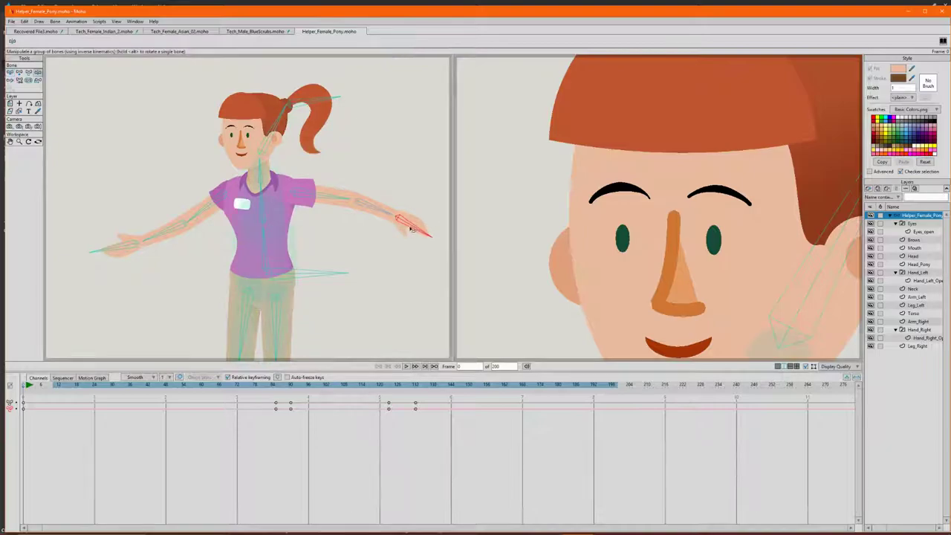
{"action": "left_click_drag", "start_coordinate": [416, 230], "coordinate": [247, 313]}
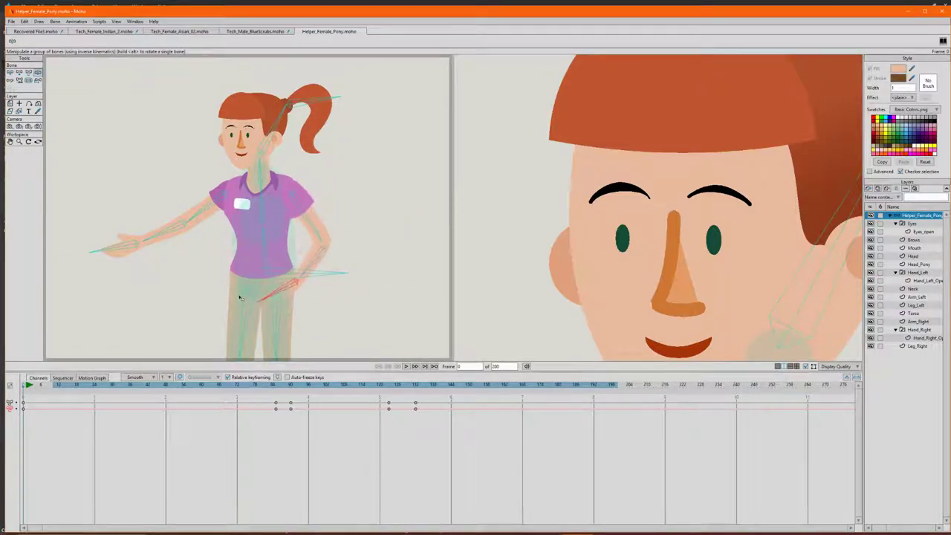
{"action": "key", "text": "ctrl+z"}
- Test the rig in a pose with the right hand at the forehead, head and torso leaning, and left hand at the hip
{"action": "left_click_drag", "start_coordinate": [202, 214], "coordinate": [235, 158]}
{"action": "mouse_move", "coordinate": [278, 118]}
{"action": "left_mouse_down"}
{"action": "mouse_move", "coordinate": [268, 110]}
{"action": "mouse_move", "coordinate": [272, 126]}
{"action": "left_mouse_up"}
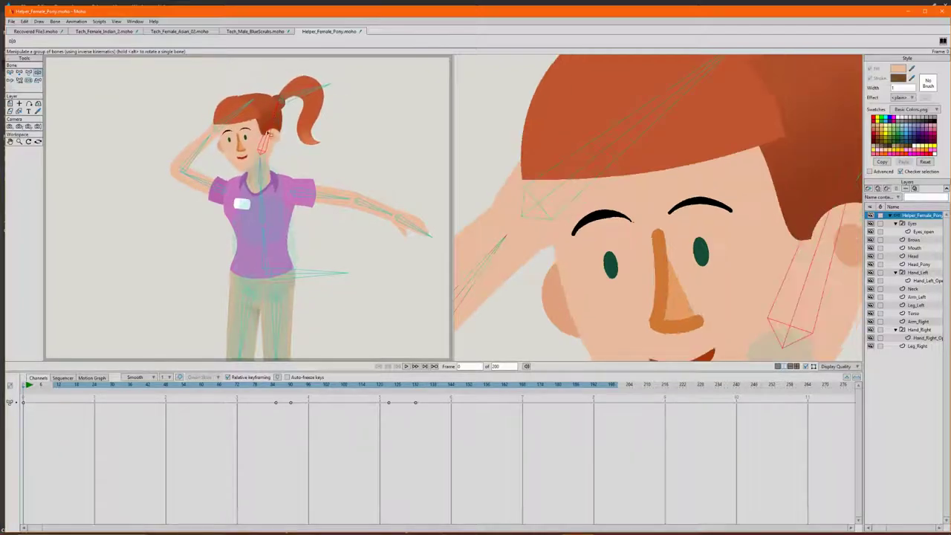
{"action": "left_click_drag", "start_coordinate": [262, 162], "coordinate": [307, 251]}
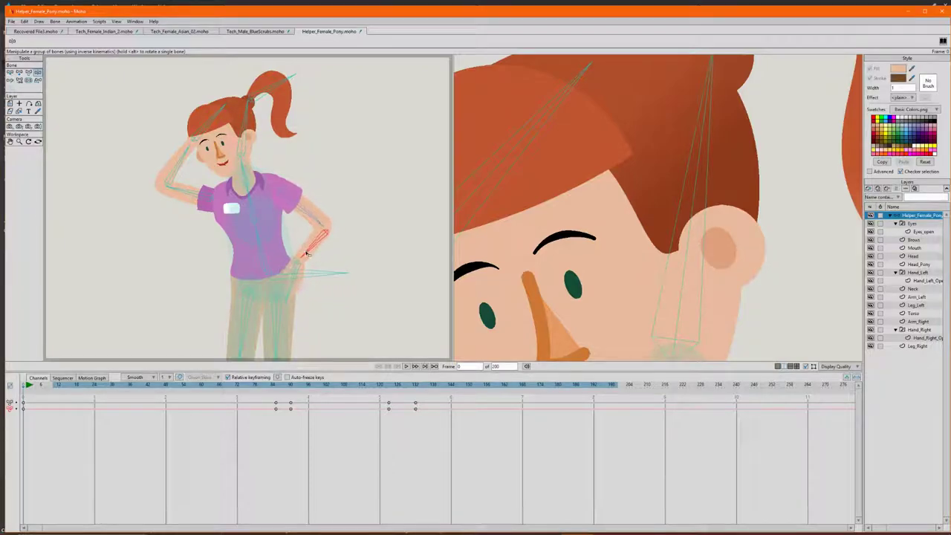
{"action": "left_click_drag", "start_coordinate": [217, 225], "coordinate": [186, 290]}
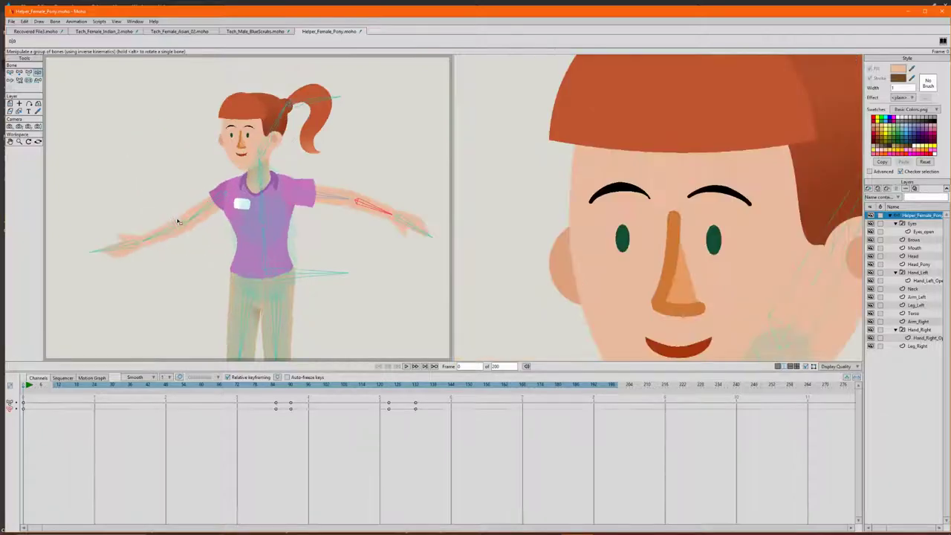
- Try moving the right upper arm bone to test the shoulder's deformation, and undo the movement
{"action": "left_click", "coordinate": [221, 211]}
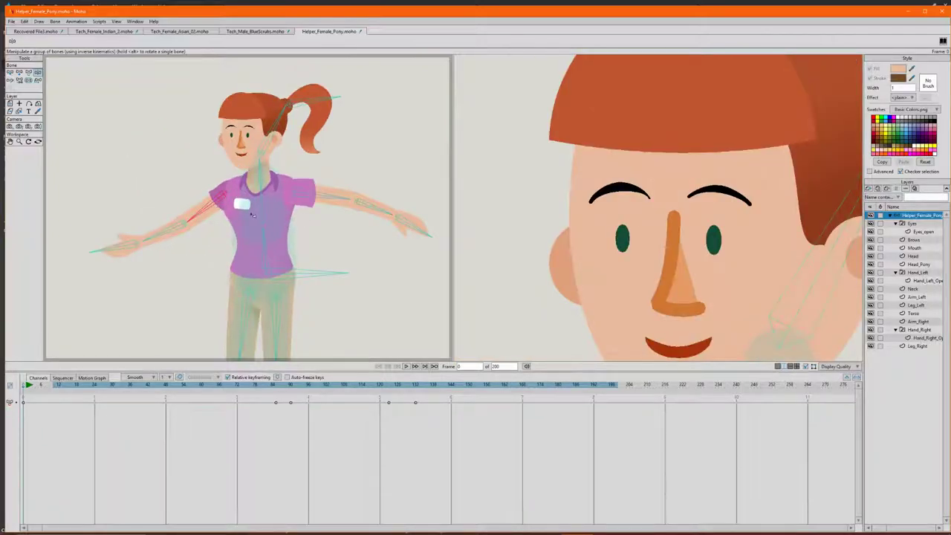
{"action": "scroll", "coordinate": [221, 193], "scroll_direction": "up", "scroll_amount": 3}
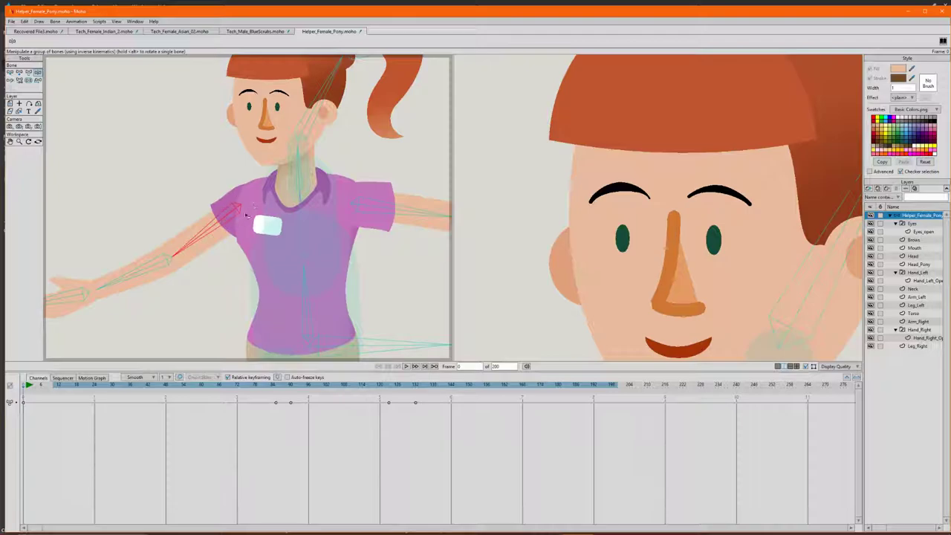
{"action": "left_click_drag", "start_coordinate": [190, 235], "coordinate": [208, 229]}
{"action": "key", "text": "ctrl+z"}
- Examine the bone binding of the Arm_Right layer's shoulder points, checking the chest bone on the Helper_Female_Pony layer
{"action": "left_click", "coordinate": [918, 321]}
{"action": "scroll", "coordinate": [280, 213], "scroll_direction": "up", "scroll_amount": 2}
{"action": "key", "text": "ctrl+a"}
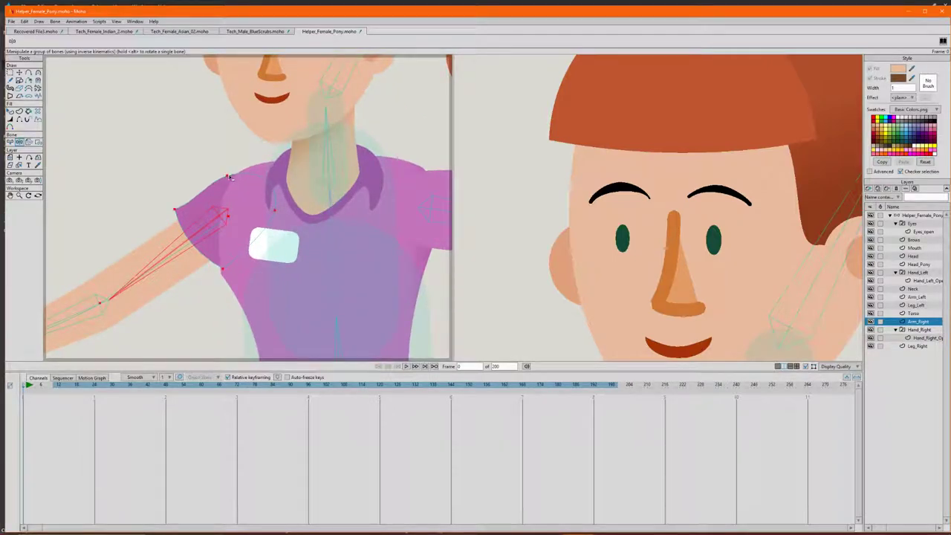
{"action": "left_click", "coordinate": [39, 142]}
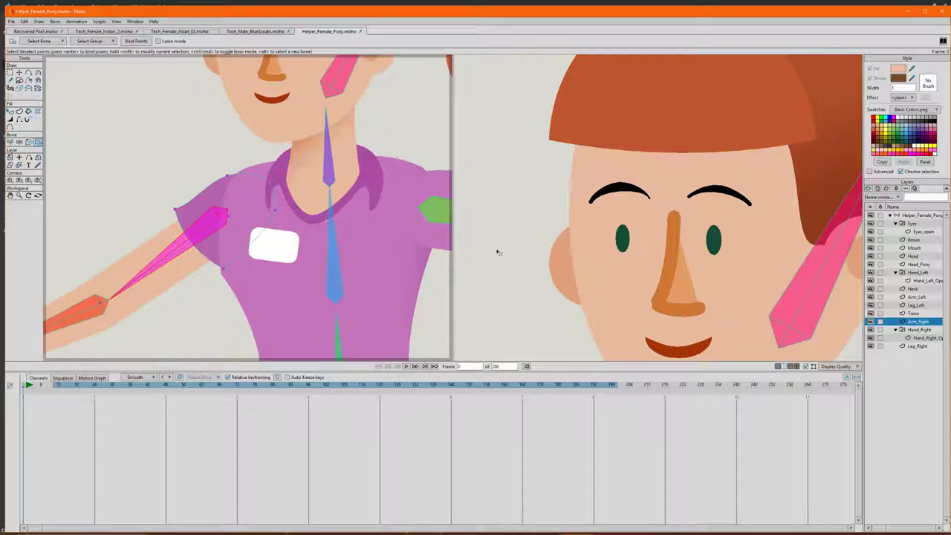
{"action": "left_click", "coordinate": [913, 216]}
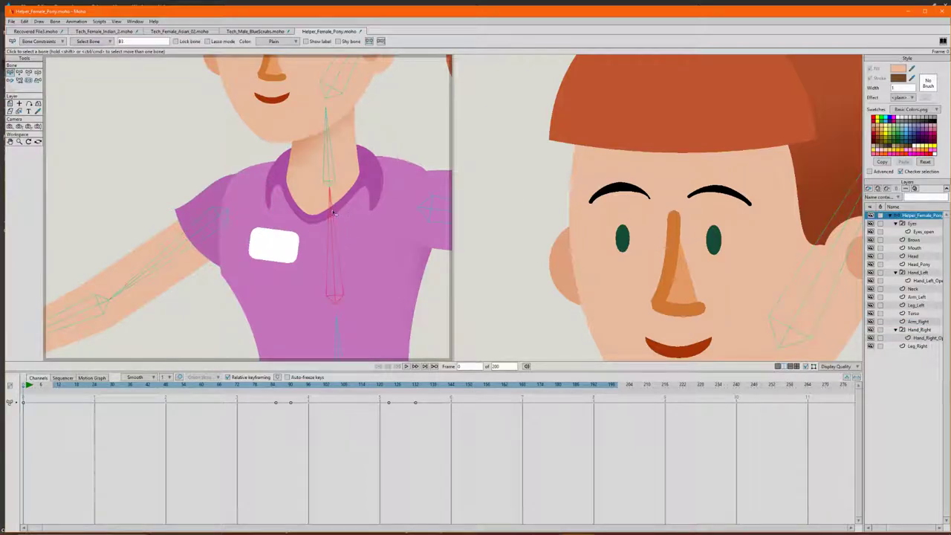
{"action": "left_click", "coordinate": [919, 322]}
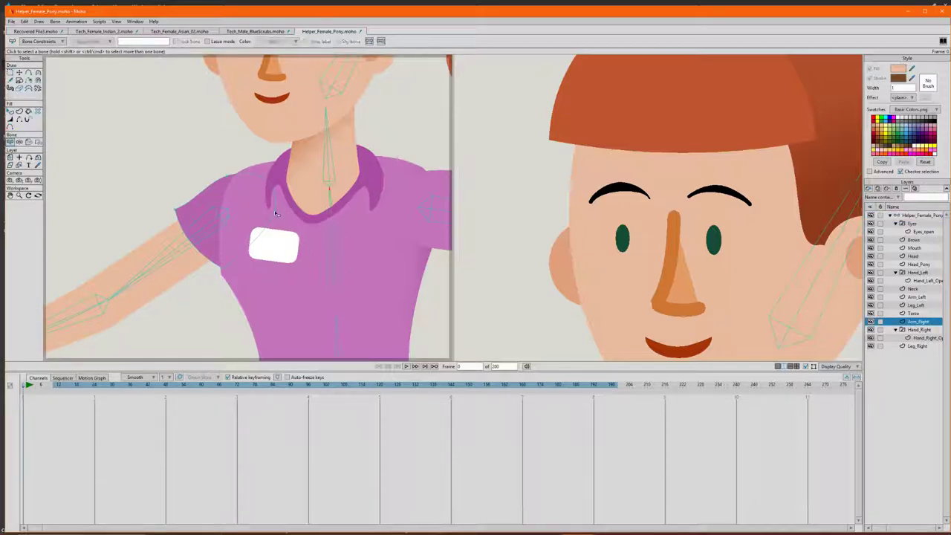
{"action": "left_click", "coordinate": [37, 142]}
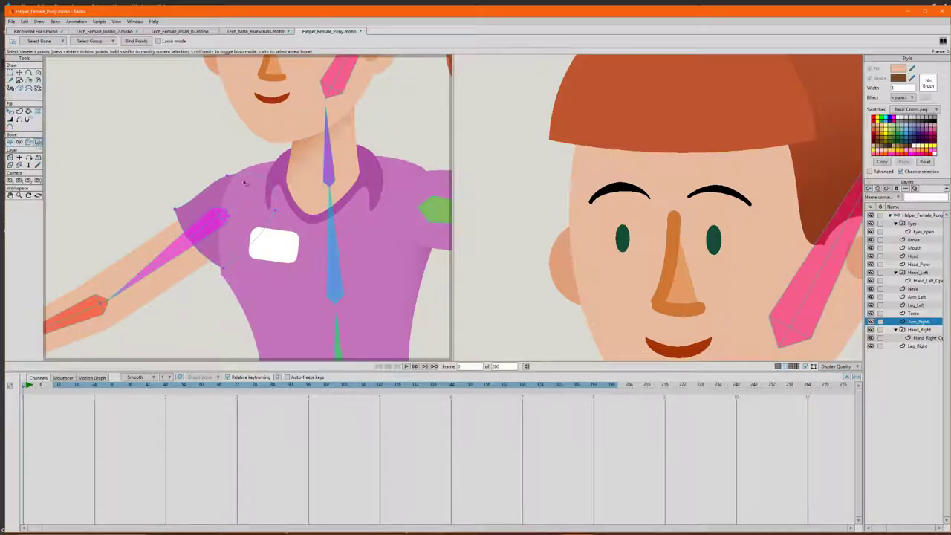
{"action": "left_click", "coordinate": [227, 178]}
- Try lowering the right upper arm to the side on Helper_Female_Pony to test the shoulder's deformation, and undo the movements
{"action": "scroll", "coordinate": [227, 178], "scroll_direction": "down", "scroll_amount": 3}
{"action": "left_click", "coordinate": [917, 215]}
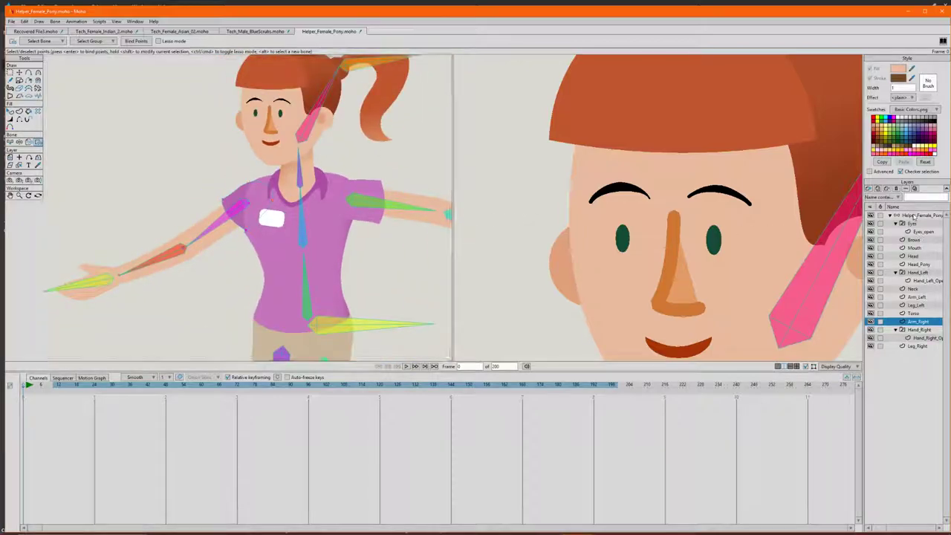
{"action": "left_click_drag", "start_coordinate": [227, 223], "coordinate": [161, 259]}
{"action": "left_click_drag", "start_coordinate": [300, 206], "coordinate": [260, 301]}
{"action": "scroll", "coordinate": [252, 195], "scroll_direction": "up", "scroll_amount": 3}
{"action": "left_click_drag", "start_coordinate": [241, 249], "coordinate": [239, 249]}
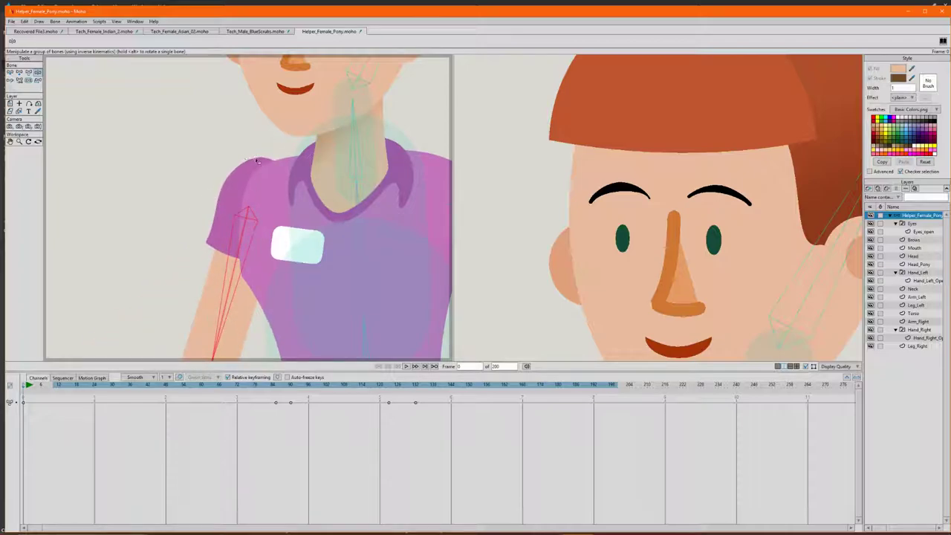
{"action": "scroll", "coordinate": [262, 232], "scroll_direction": "down", "scroll_amount": 5}
{"action": "key", "text": "ctrl+z"}
{"action": "key", "text": "ctrl+z"}
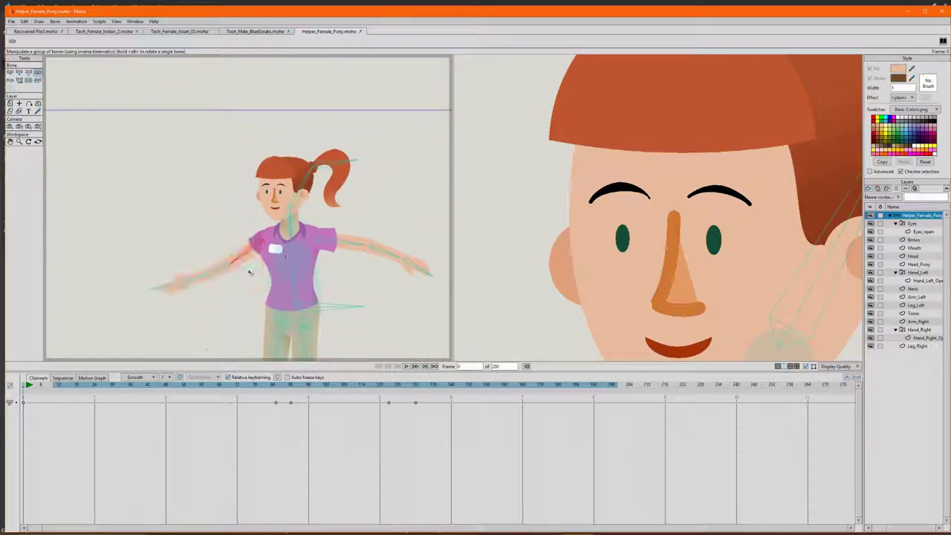
{"action": "scroll", "coordinate": [269, 229], "scroll_direction": "down", "scroll_amount": 2}
{"action": "scroll", "coordinate": [268, 265], "scroll_direction": "up", "scroll_amount": 2}
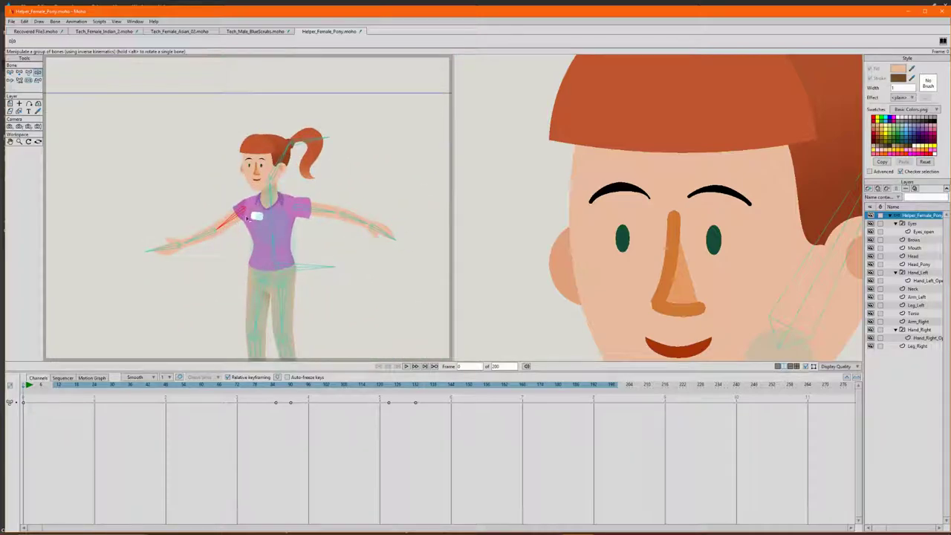
- Lower the right upper arm beside the torso and place its keyframe at frame 22
{"action": "scroll", "coordinate": [248, 217], "scroll_direction": "up", "scroll_amount": 2}
{"action": "left_click_drag", "start_coordinate": [79, 385], "coordinate": [477, 398]}
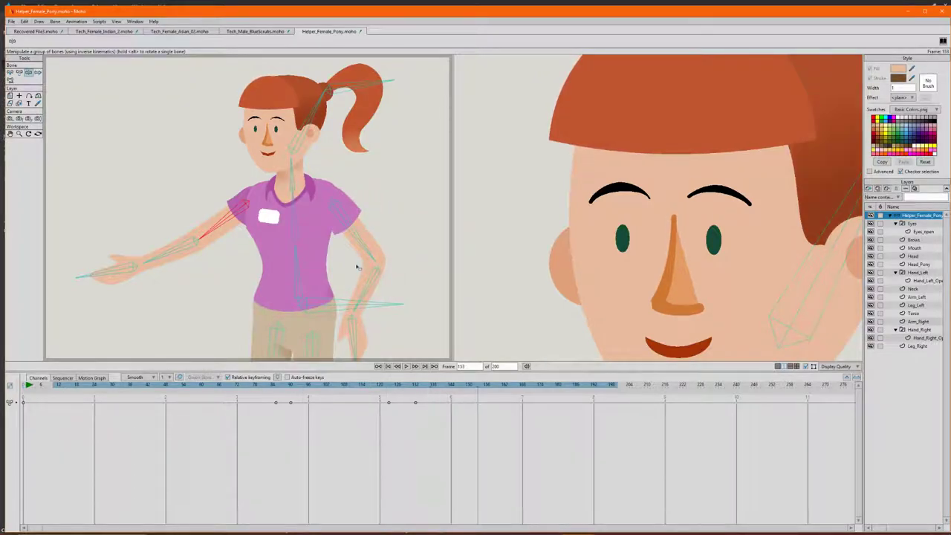
{"action": "left_click", "coordinate": [151, 384]}
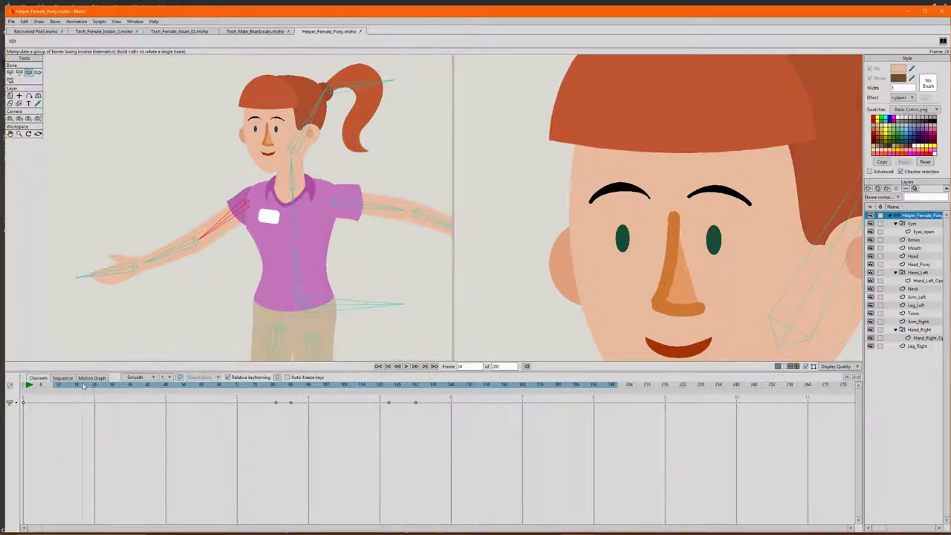
{"action": "left_click_drag", "start_coordinate": [212, 237], "coordinate": [227, 261]}
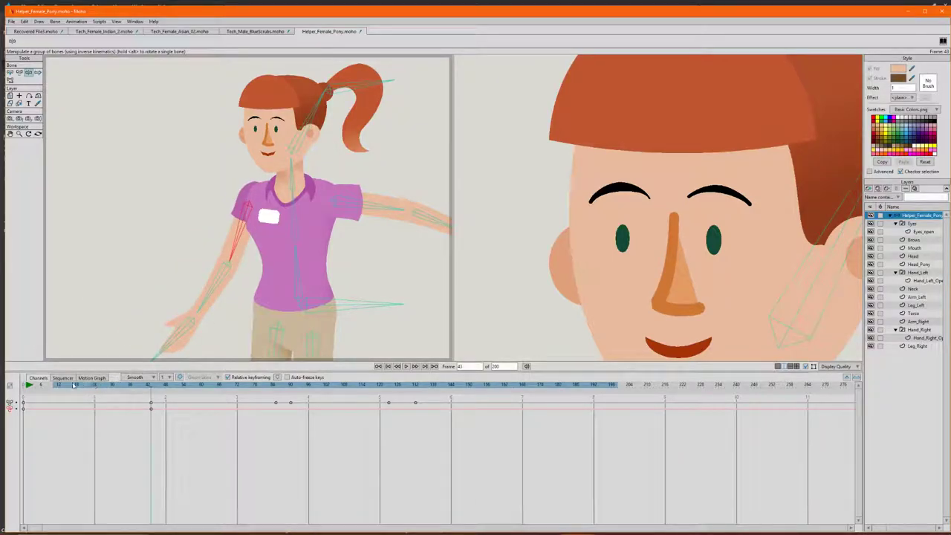
{"action": "left_click_drag", "start_coordinate": [147, 389], "coordinate": [113, 393]}
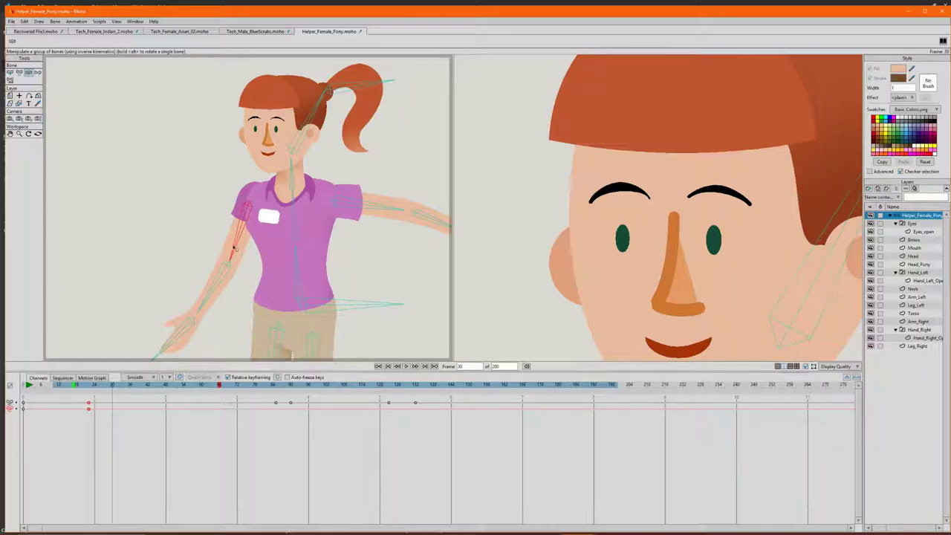
- Pose the right arm at frame 30 and bend its forearm outward to about waist height for frame 43
{"action": "left_click_drag", "start_coordinate": [221, 274], "coordinate": [186, 219]}
{"action": "left_click", "coordinate": [91, 386]}
{"action": "left_click", "coordinate": [89, 386]}
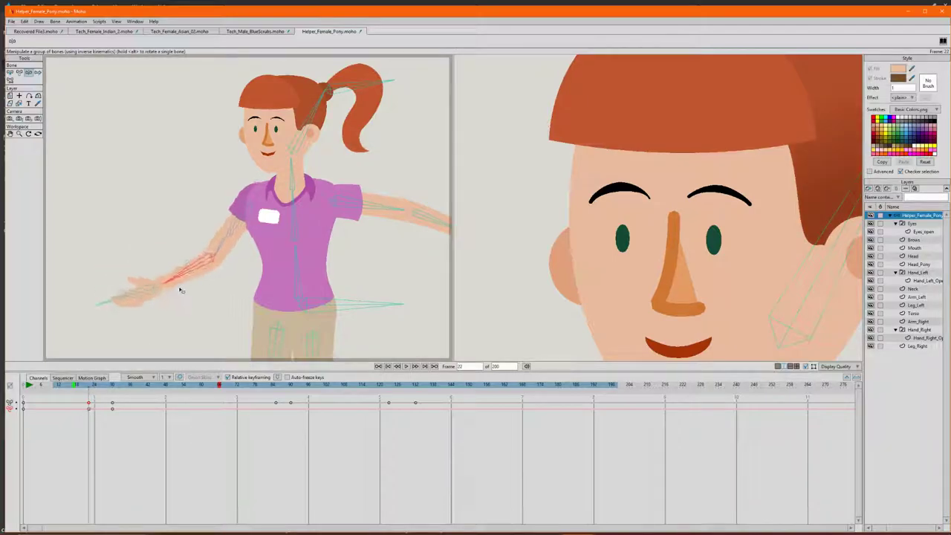
{"action": "left_click_drag", "start_coordinate": [101, 385], "coordinate": [151, 387]}
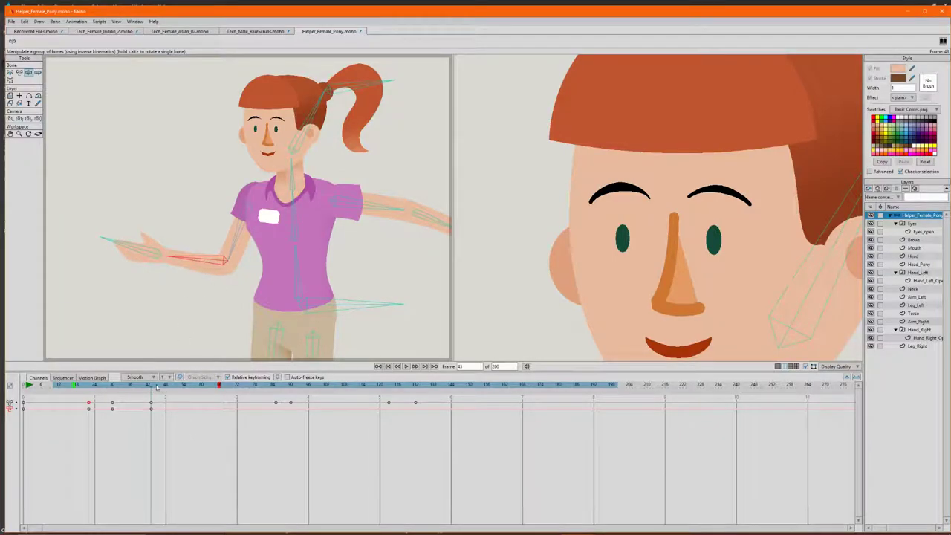
- Swing the right arm down to the side at frame 54 and lower the left upper arm at frame 91
{"action": "left_click", "coordinate": [236, 241]}
{"action": "left_click_drag", "start_coordinate": [151, 385], "coordinate": [184, 385]}
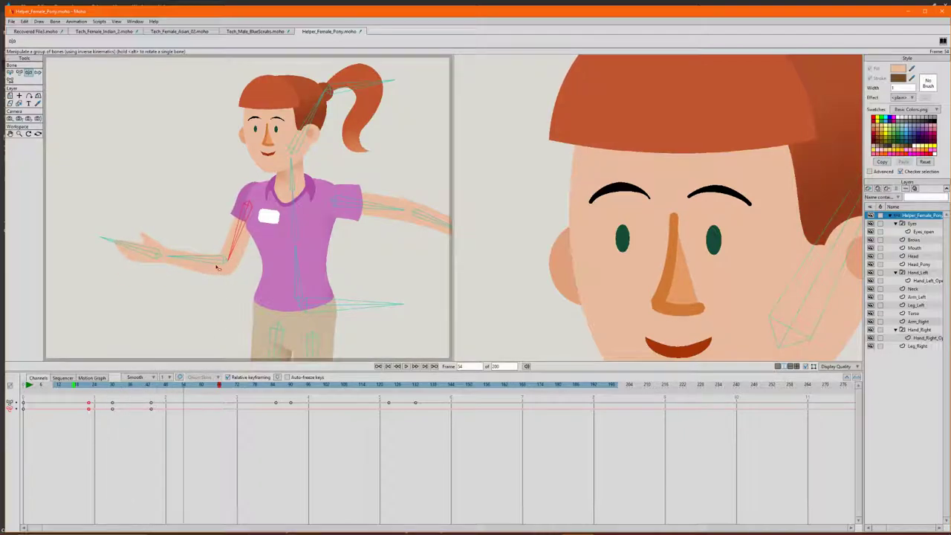
{"action": "left_click_drag", "start_coordinate": [214, 265], "coordinate": [271, 321]}
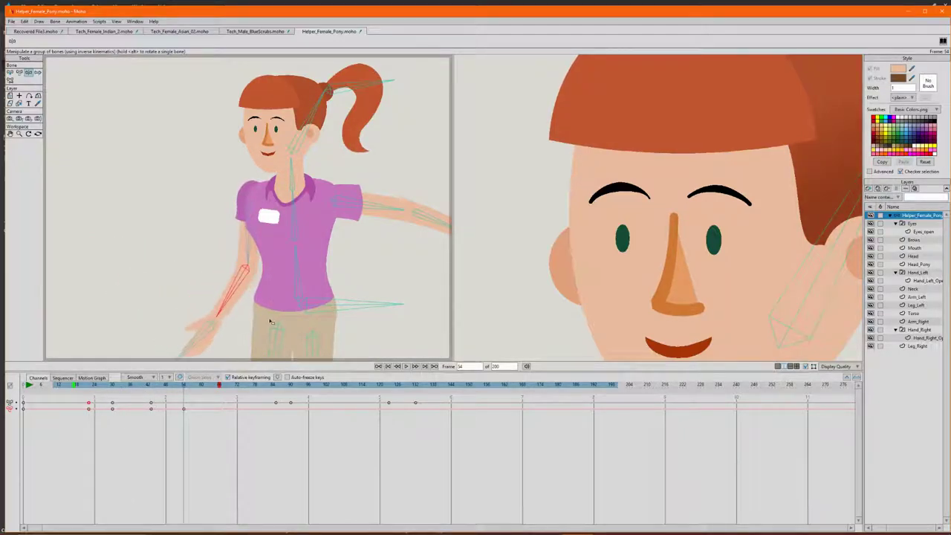
{"action": "left_click_drag", "start_coordinate": [183, 385], "coordinate": [293, 390]}
{"action": "left_click_drag", "start_coordinate": [391, 226], "coordinate": [352, 258]}
- Examine the character's pose at frame 116, from the full figure in the frame to the head, shoulders and torso
{"action": "left_click_drag", "start_coordinate": [307, 386], "coordinate": [367, 389]}
{"action": "scroll", "coordinate": [292, 182], "scroll_direction": "down", "scroll_amount": 6}
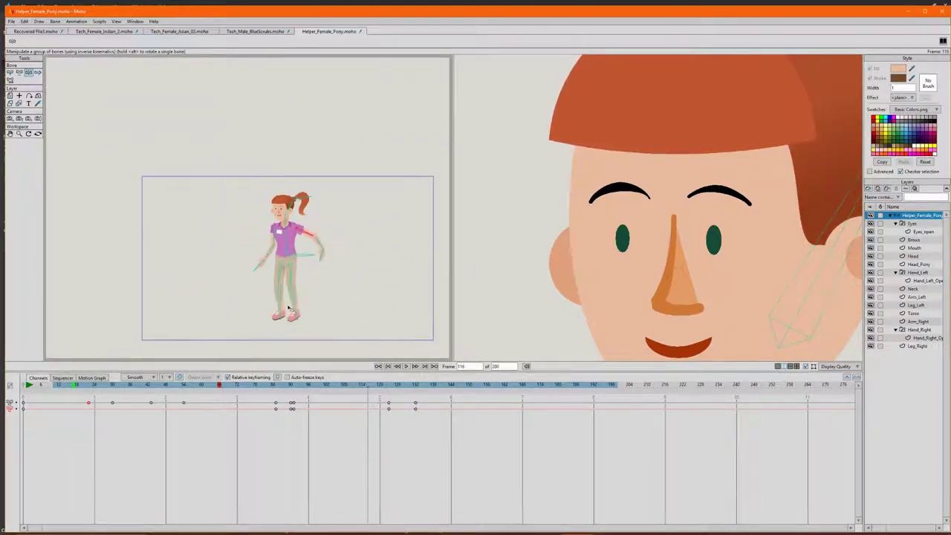
{"action": "scroll", "coordinate": [294, 303], "scroll_direction": "up", "scroll_amount": 3}
{"action": "scroll", "coordinate": [287, 223], "scroll_direction": "up", "scroll_amount": 3}
{"action": "scroll", "coordinate": [312, 178], "scroll_direction": "down", "scroll_amount": 4}
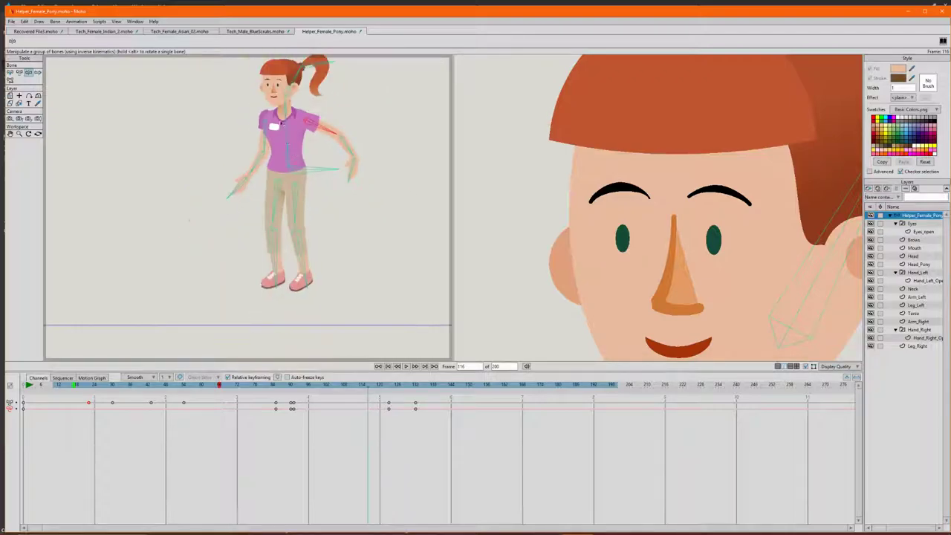
{"action": "scroll", "coordinate": [273, 92], "scroll_direction": "down", "scroll_amount": 2}
{"action": "scroll", "coordinate": [275, 67], "scroll_direction": "up", "scroll_amount": 5}
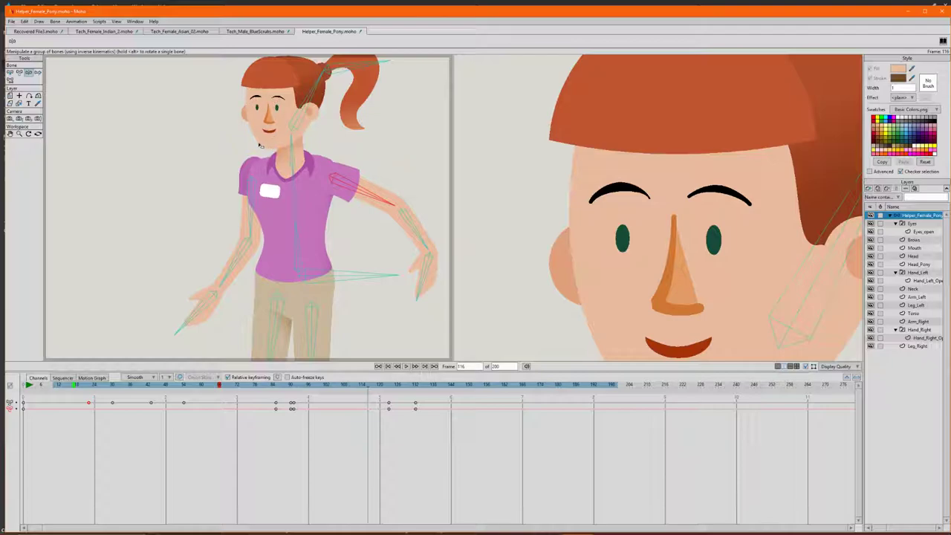
{"action": "scroll", "coordinate": [311, 171], "scroll_direction": "down", "scroll_amount": 1}
{"action": "scroll", "coordinate": [349, 67], "scroll_direction": "down", "scroll_amount": 2}
{"action": "scroll", "coordinate": [351, 63], "scroll_direction": "up", "scroll_amount": 1}
{"action": "scroll", "coordinate": [352, 64], "scroll_direction": "up", "scroll_amount": 3}
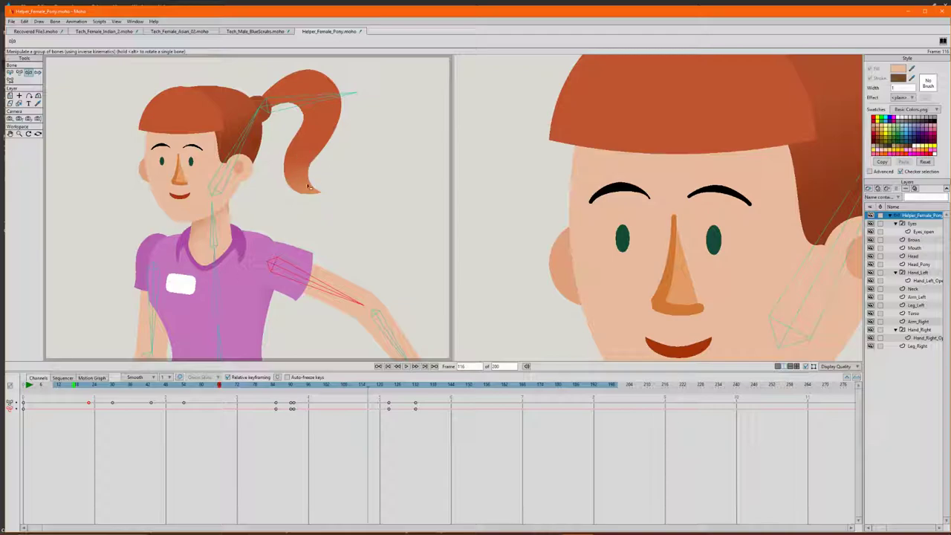
{"action": "scroll", "coordinate": [311, 186], "scroll_direction": "down", "scroll_amount": 1}
{"action": "scroll", "coordinate": [316, 284], "scroll_direction": "down", "scroll_amount": 2}
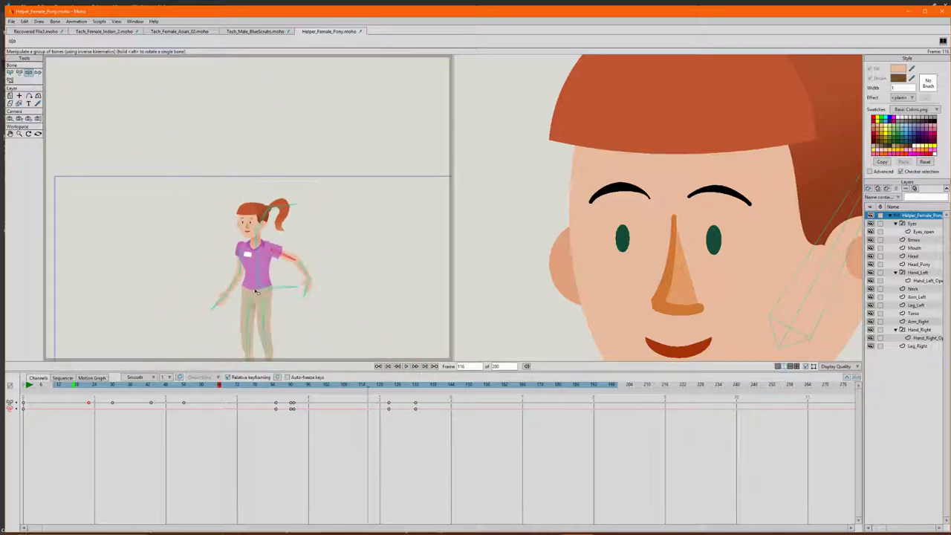
{"action": "scroll", "coordinate": [268, 269], "scroll_direction": "up", "scroll_amount": 4}
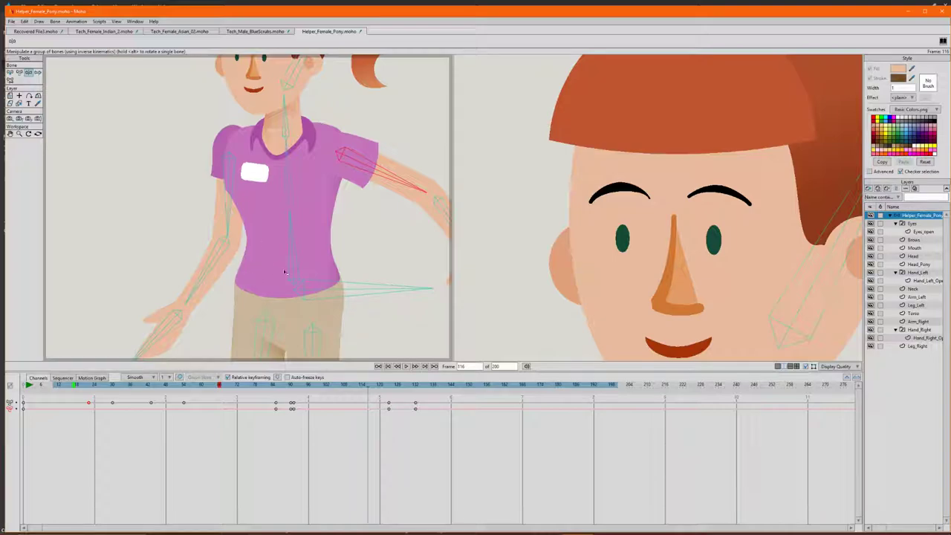
- Try moving the torso bone slightly at frame 116 and undo the recent changes
{"action": "mouse_move", "coordinate": [293, 239]}
{"action": "left_mouse_down"}
{"action": "mouse_move", "coordinate": [322, 231]}
{"action": "mouse_move", "coordinate": [309, 307]}
{"action": "mouse_move", "coordinate": [262, 252]}
{"action": "mouse_move", "coordinate": [297, 245]}
{"action": "mouse_move", "coordinate": [292, 280]}
{"action": "mouse_move", "coordinate": [296, 242]}
{"action": "mouse_move", "coordinate": [317, 244]}
{"action": "mouse_move", "coordinate": [291, 244]}
{"action": "left_mouse_up"}
{"action": "key", "text": "ctrl+z"}
{"action": "key", "text": "ctrl+z"}
{"action": "key", "text": "ctrl+z"}
- Examine the face and upper body at frame 116, and activate the Layer Selector tool
{"action": "scroll", "coordinate": [294, 162], "scroll_direction": "down", "scroll_amount": 3}
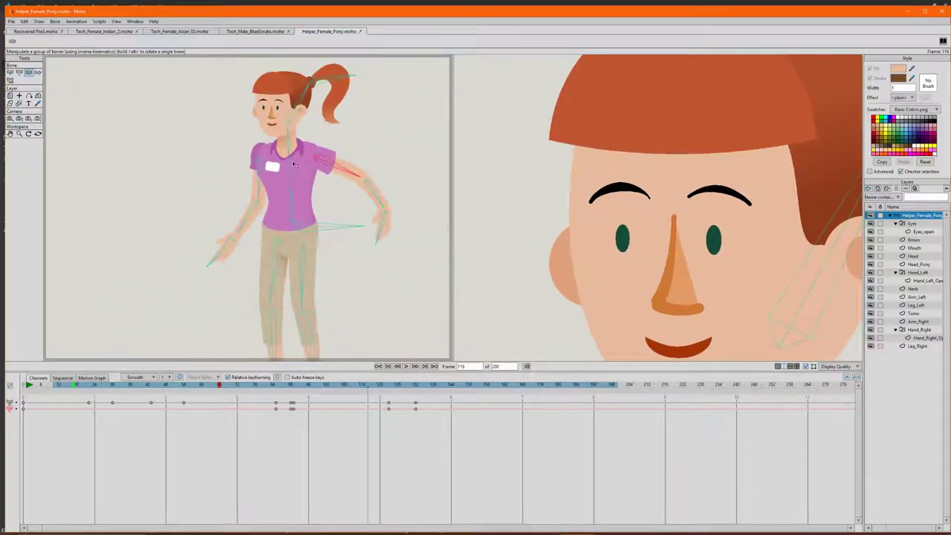
{"action": "scroll", "coordinate": [273, 95], "scroll_direction": "up", "scroll_amount": 5}
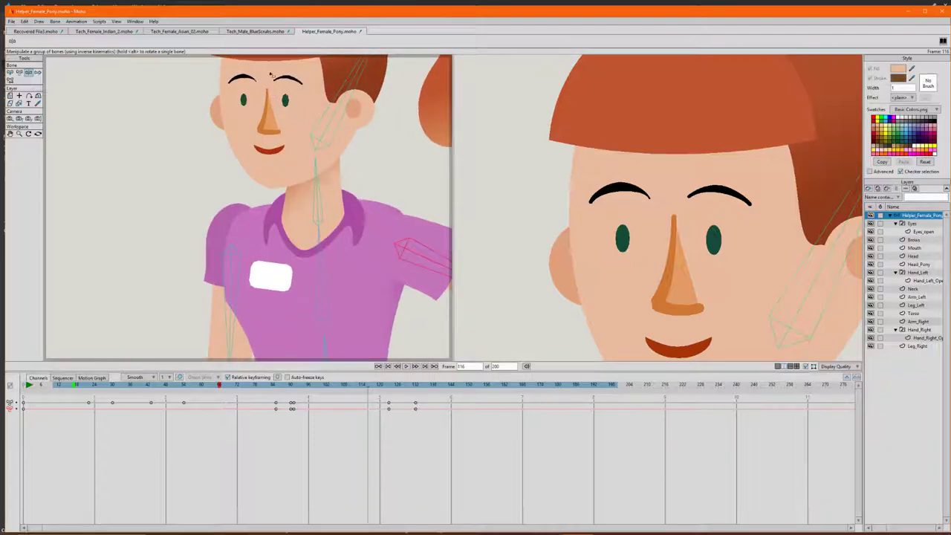
{"action": "scroll", "coordinate": [273, 78], "scroll_direction": "up", "scroll_amount": 4}
{"action": "scroll", "coordinate": [312, 149], "scroll_direction": "down", "scroll_amount": 6}
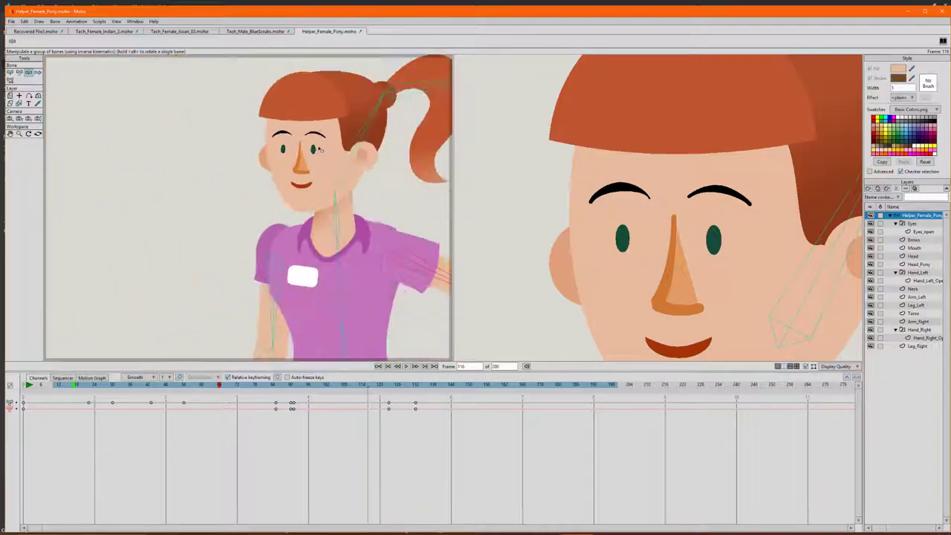
{"action": "scroll", "coordinate": [319, 148], "scroll_direction": "down", "scroll_amount": 2}
{"action": "scroll", "coordinate": [219, 240], "scroll_direction": "down", "scroll_amount": 1}
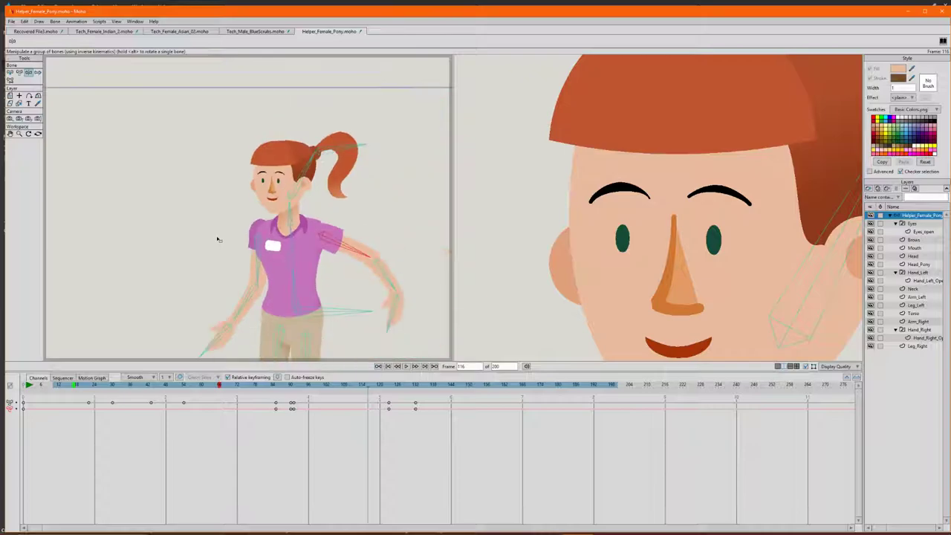
{"action": "scroll", "coordinate": [218, 240], "scroll_direction": "up", "scroll_amount": 3}
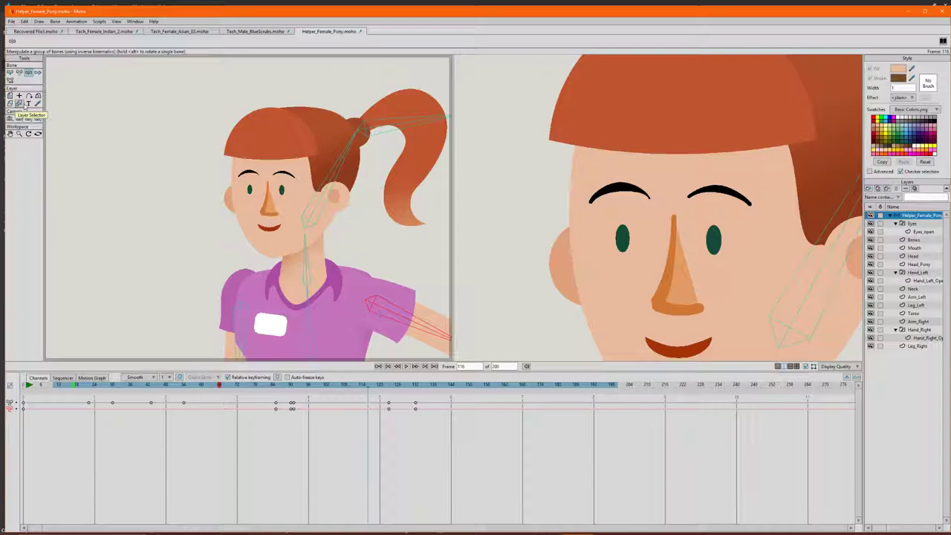
{"action": "left_click", "coordinate": [18, 105]}
{"action": "scroll", "coordinate": [196, 199], "scroll_direction": "down", "scroll_amount": 5}
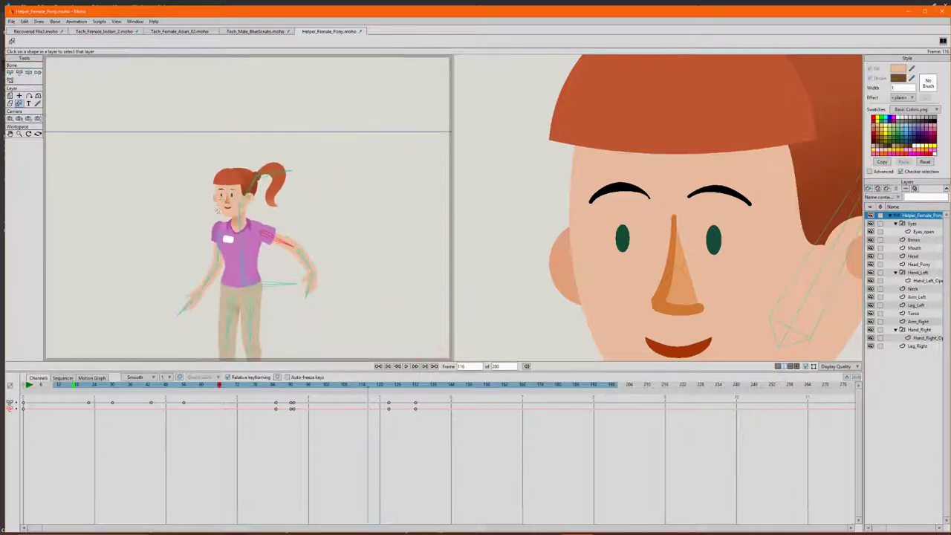
- Switch to the OBS window
{"action": "mouse_move", "coordinate": [651, 529]}
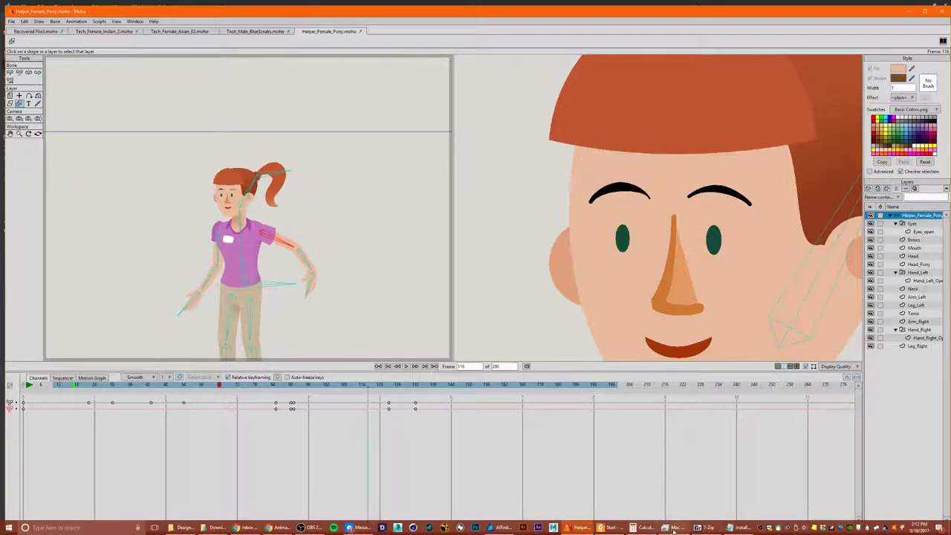
{"action": "left_click", "coordinate": [311, 527]}
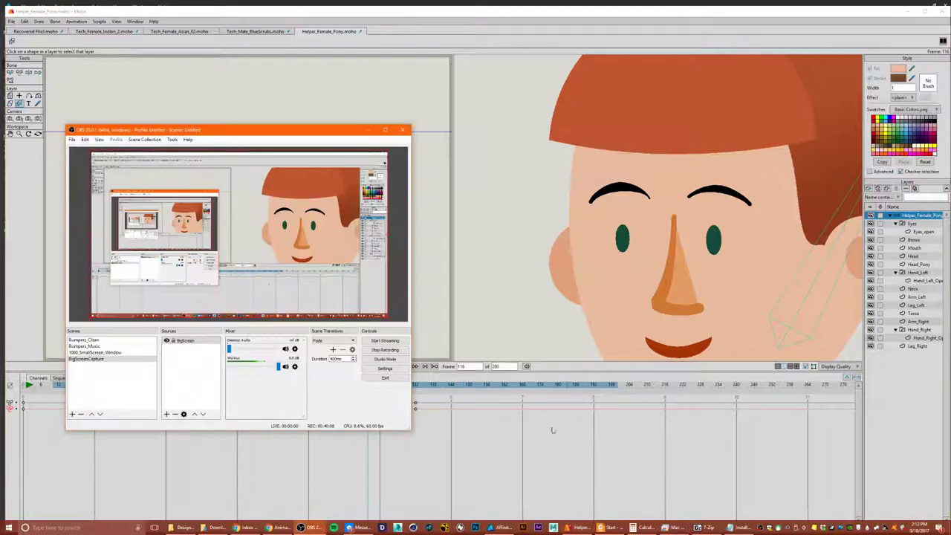